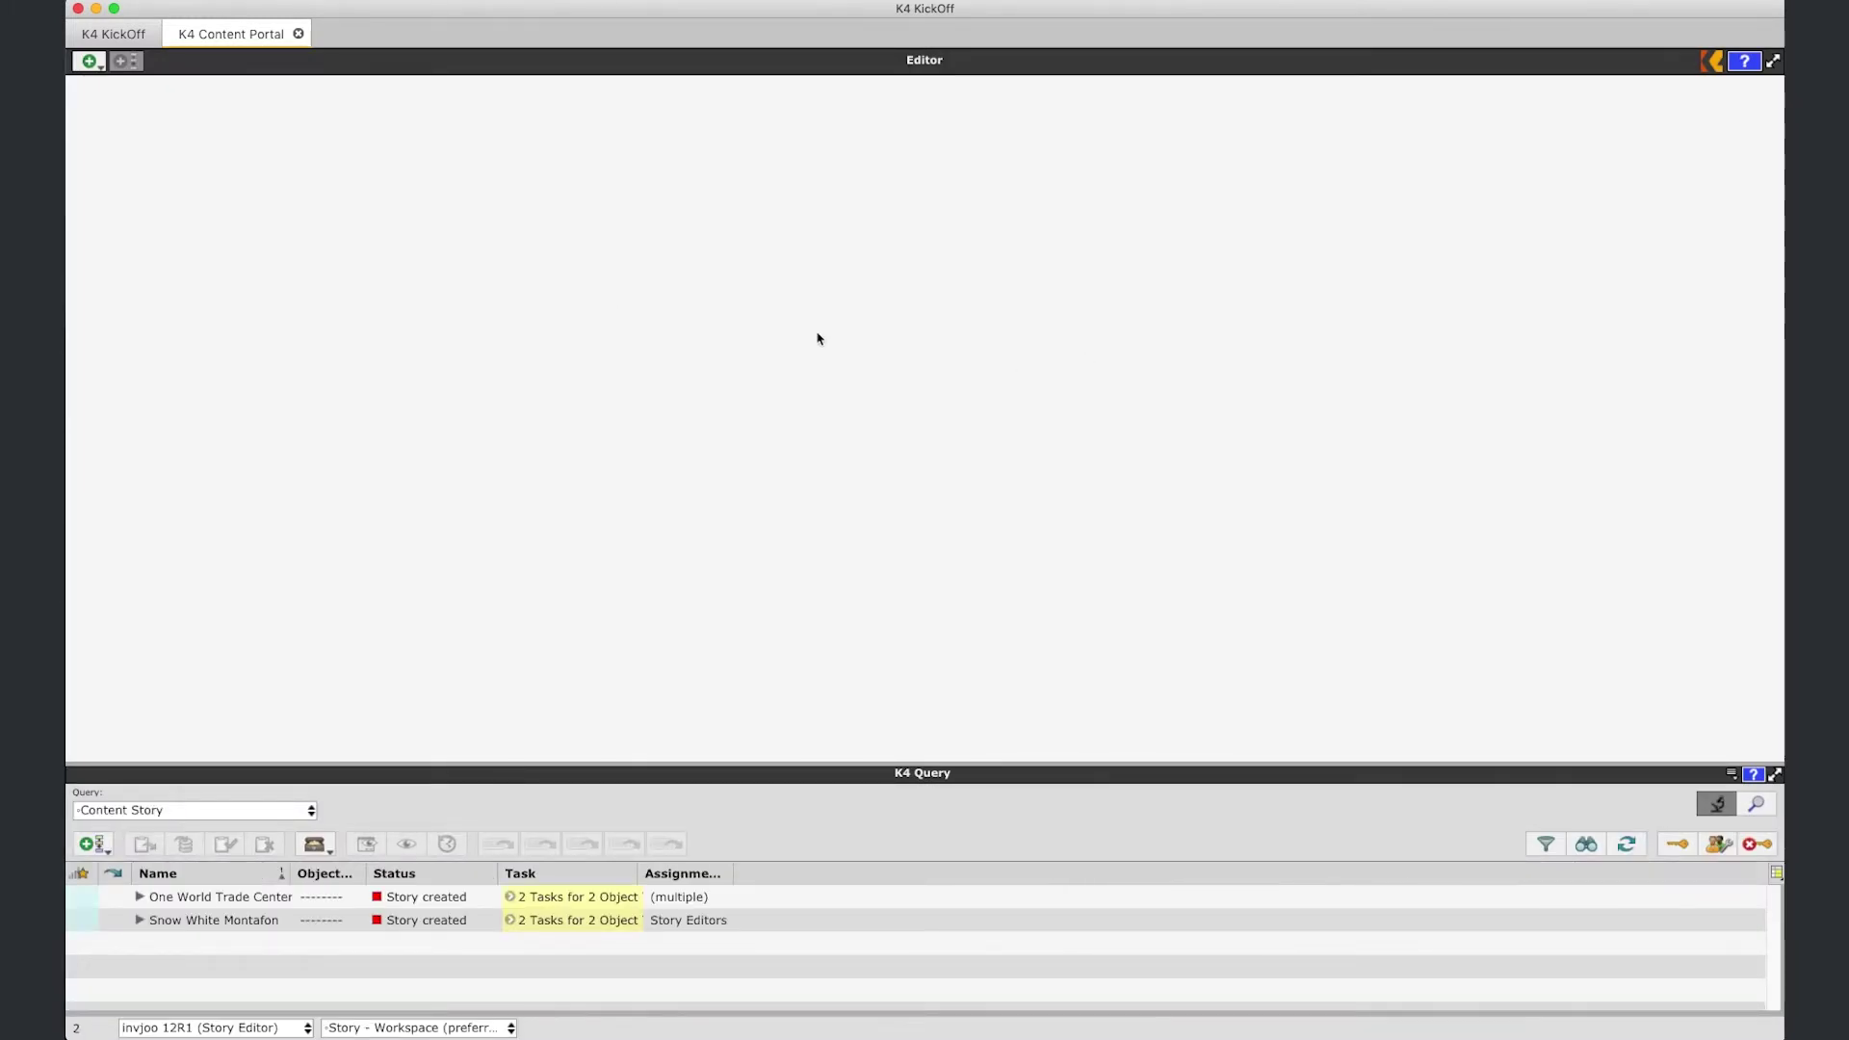
- Create a new content editor story and paste the Singapore article text into it
{"action": "left_click", "coordinate": [90, 62]}
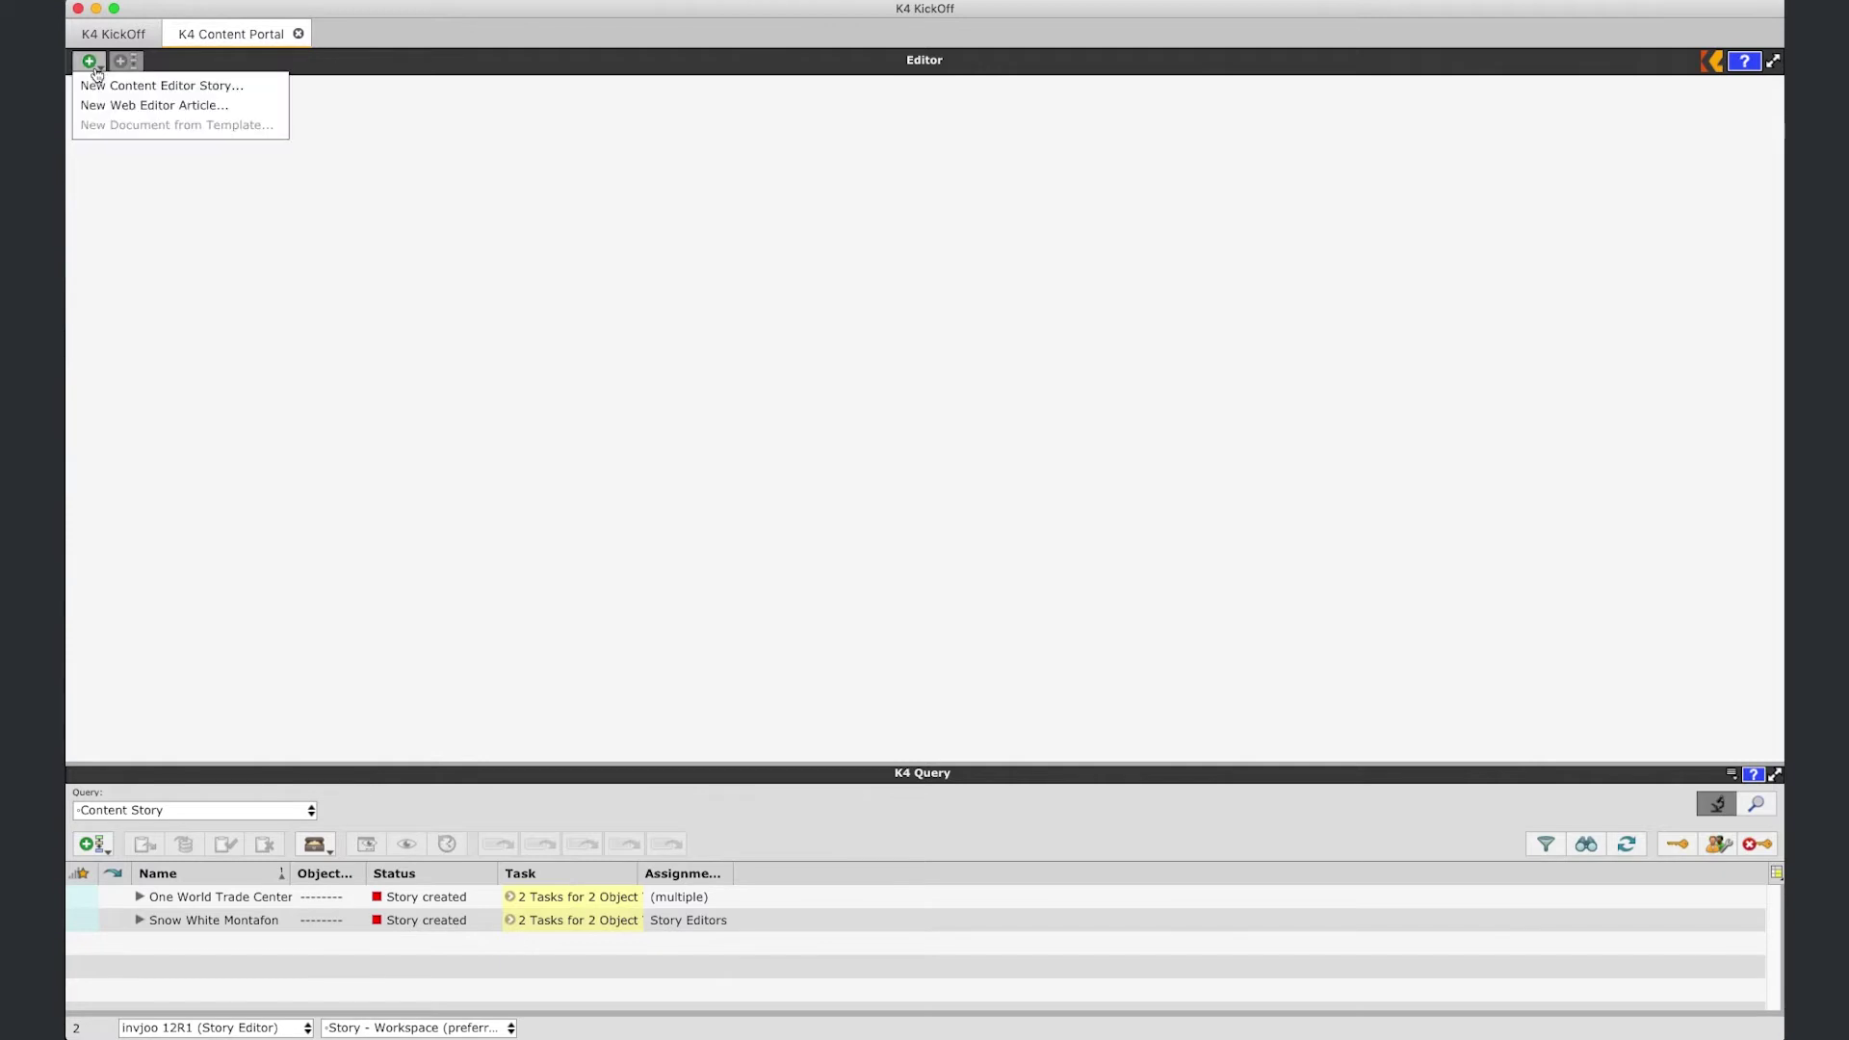
{"action": "left_click", "coordinate": [145, 81]}
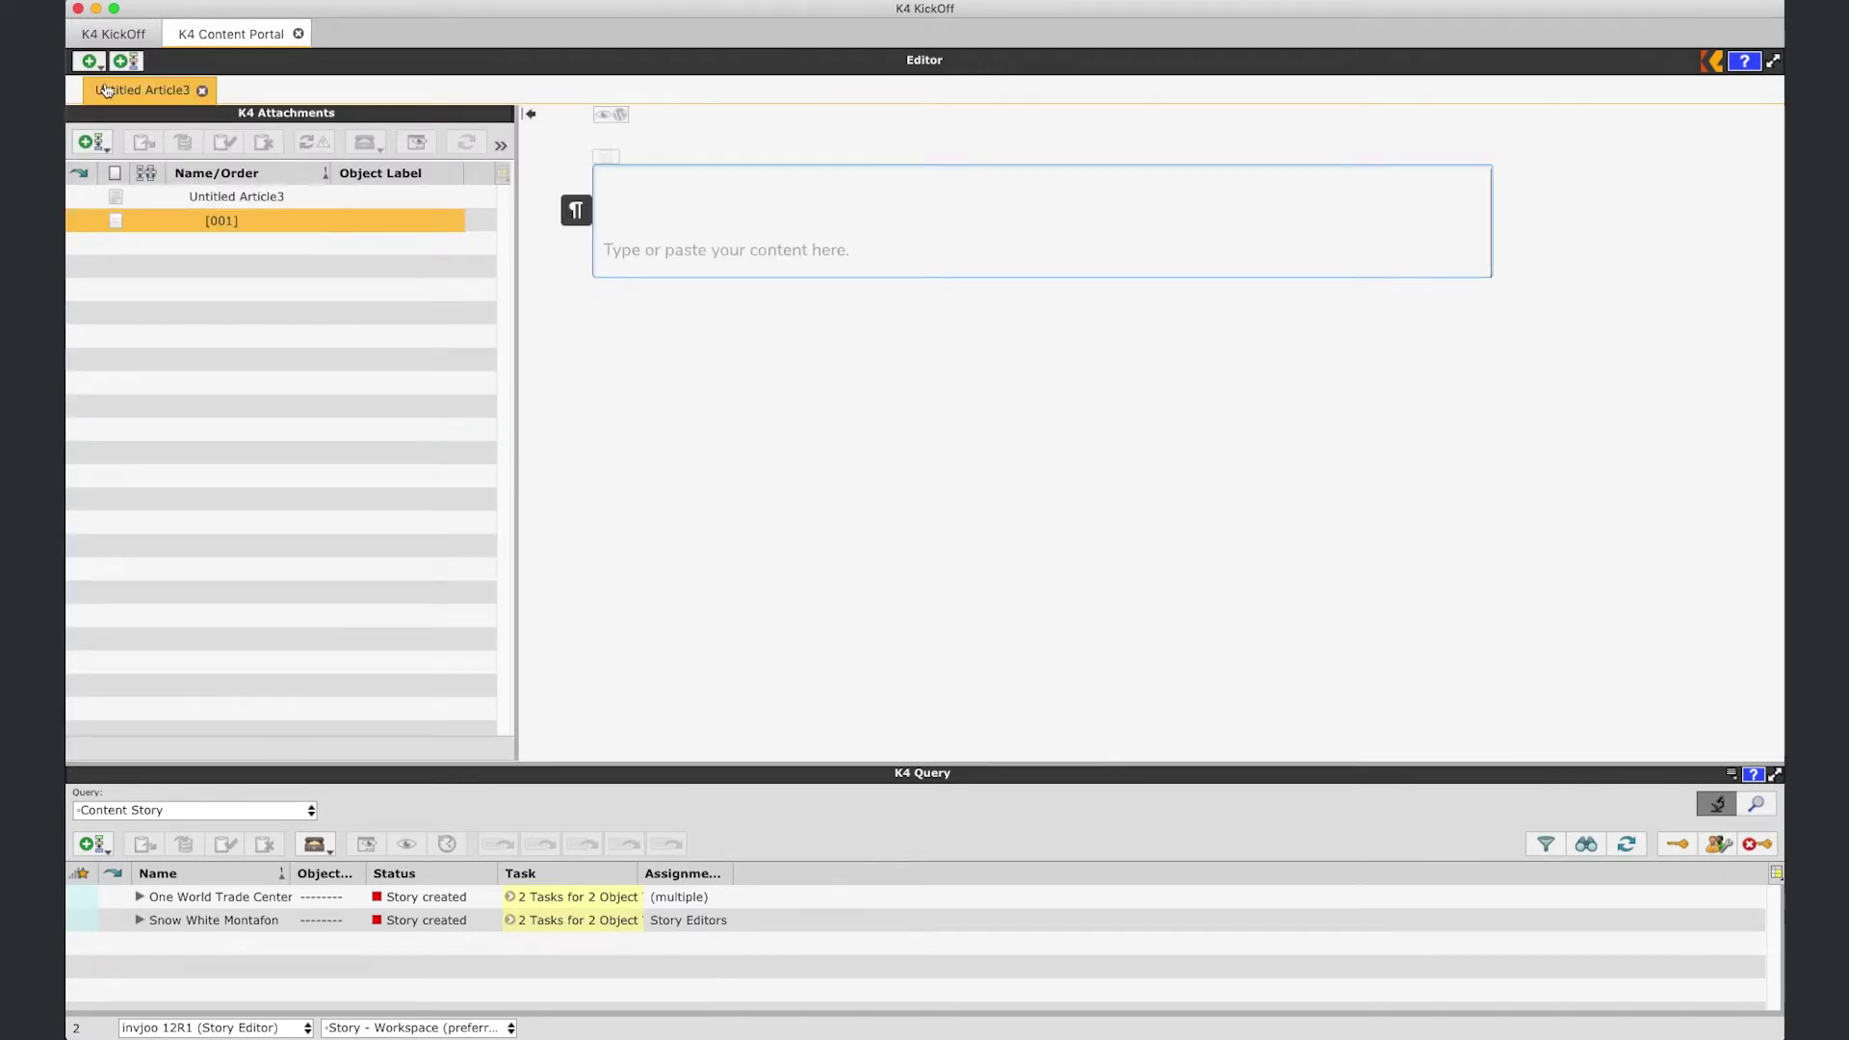
{"action": "key", "text": "super+v"}
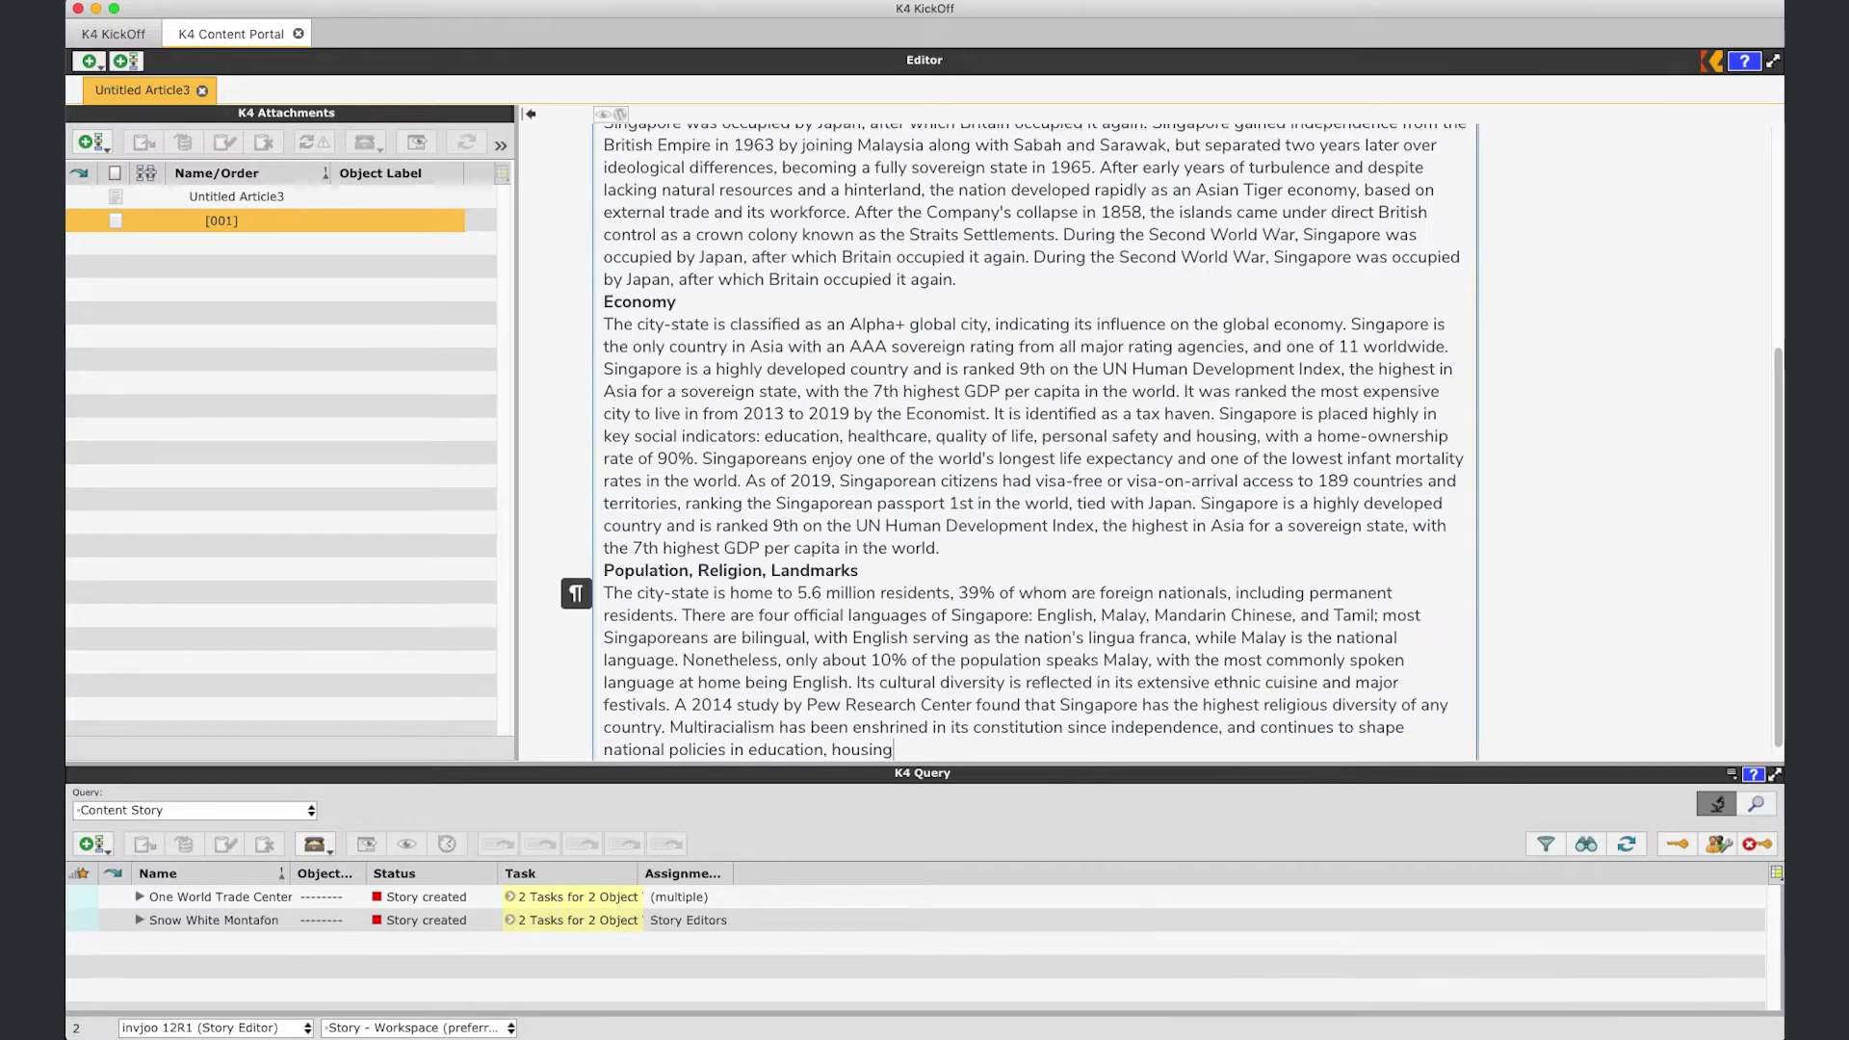
{"action": "scroll", "coordinate": [841, 457], "scroll_direction": "down", "scroll_amount": 1}
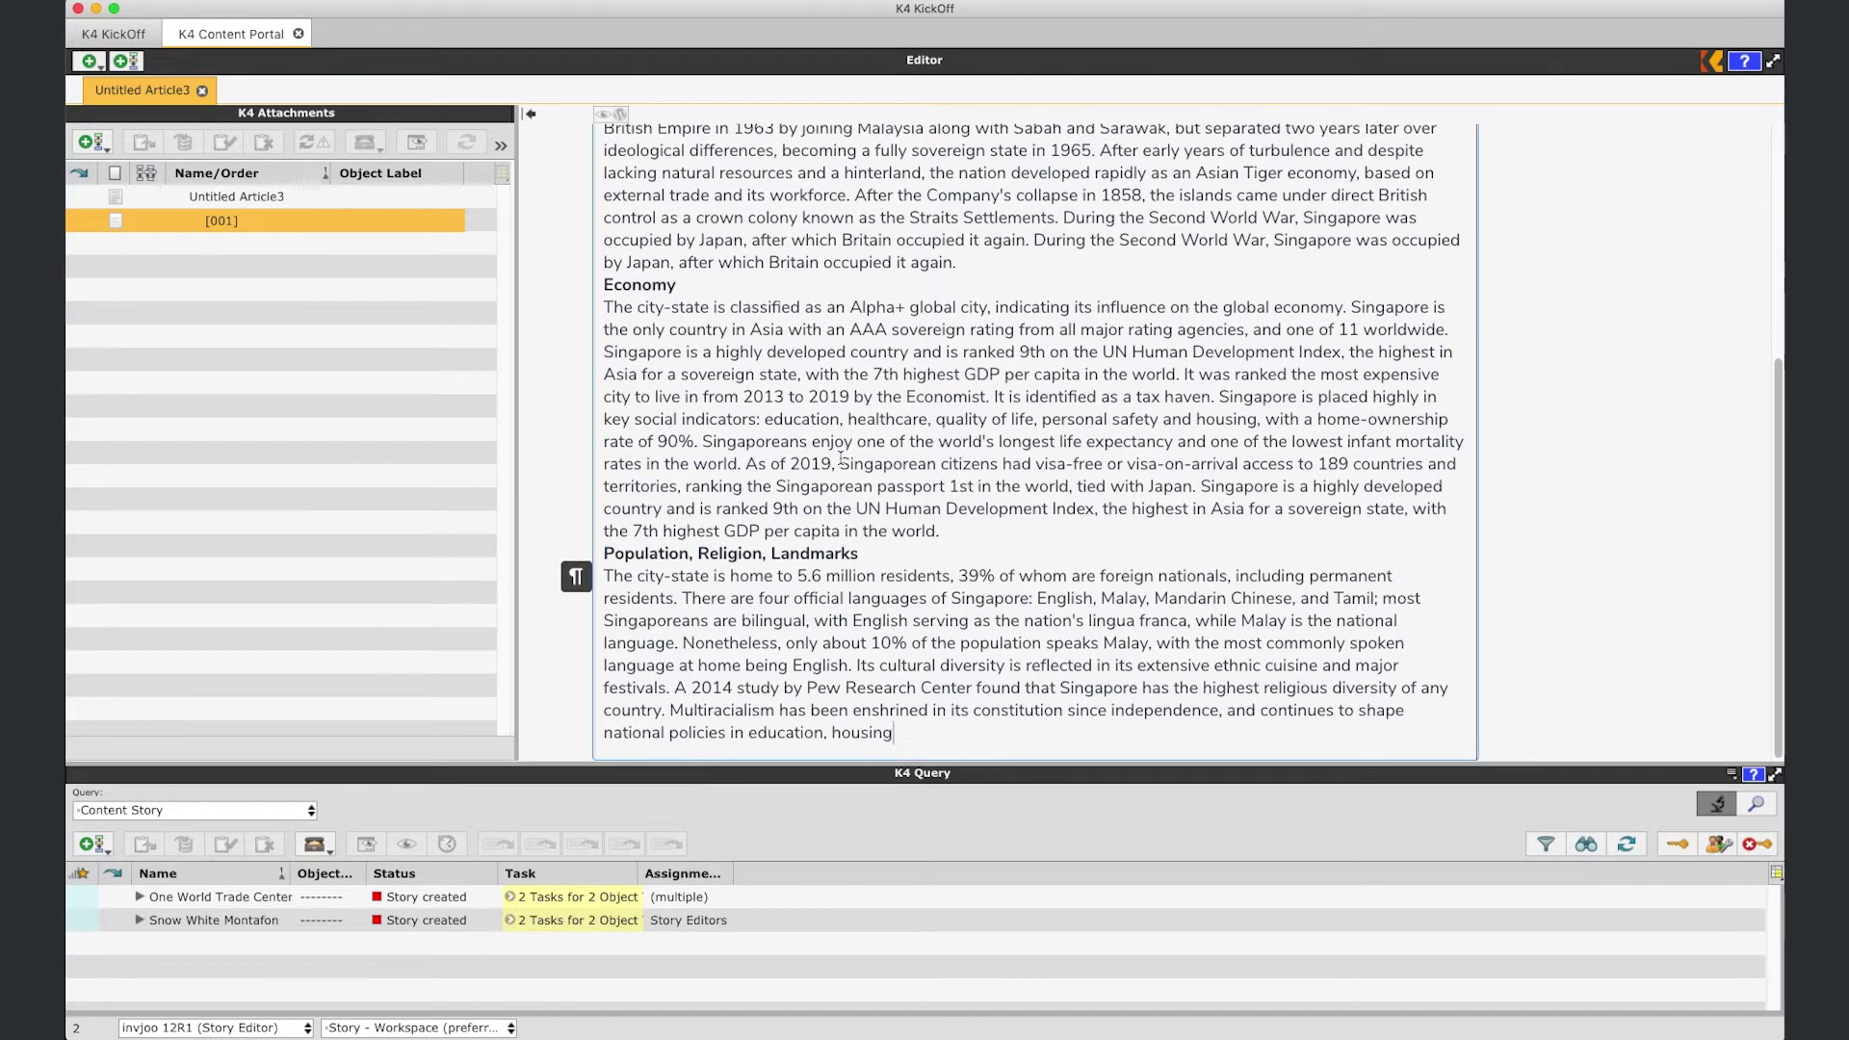
{"action": "type", "text": "and p"}
{"action": "type", "text": "olitic"}
{"action": "type", "text": "s."}
{"action": "scroll", "coordinate": [842, 460], "scroll_direction": "up", "scroll_amount": 5}
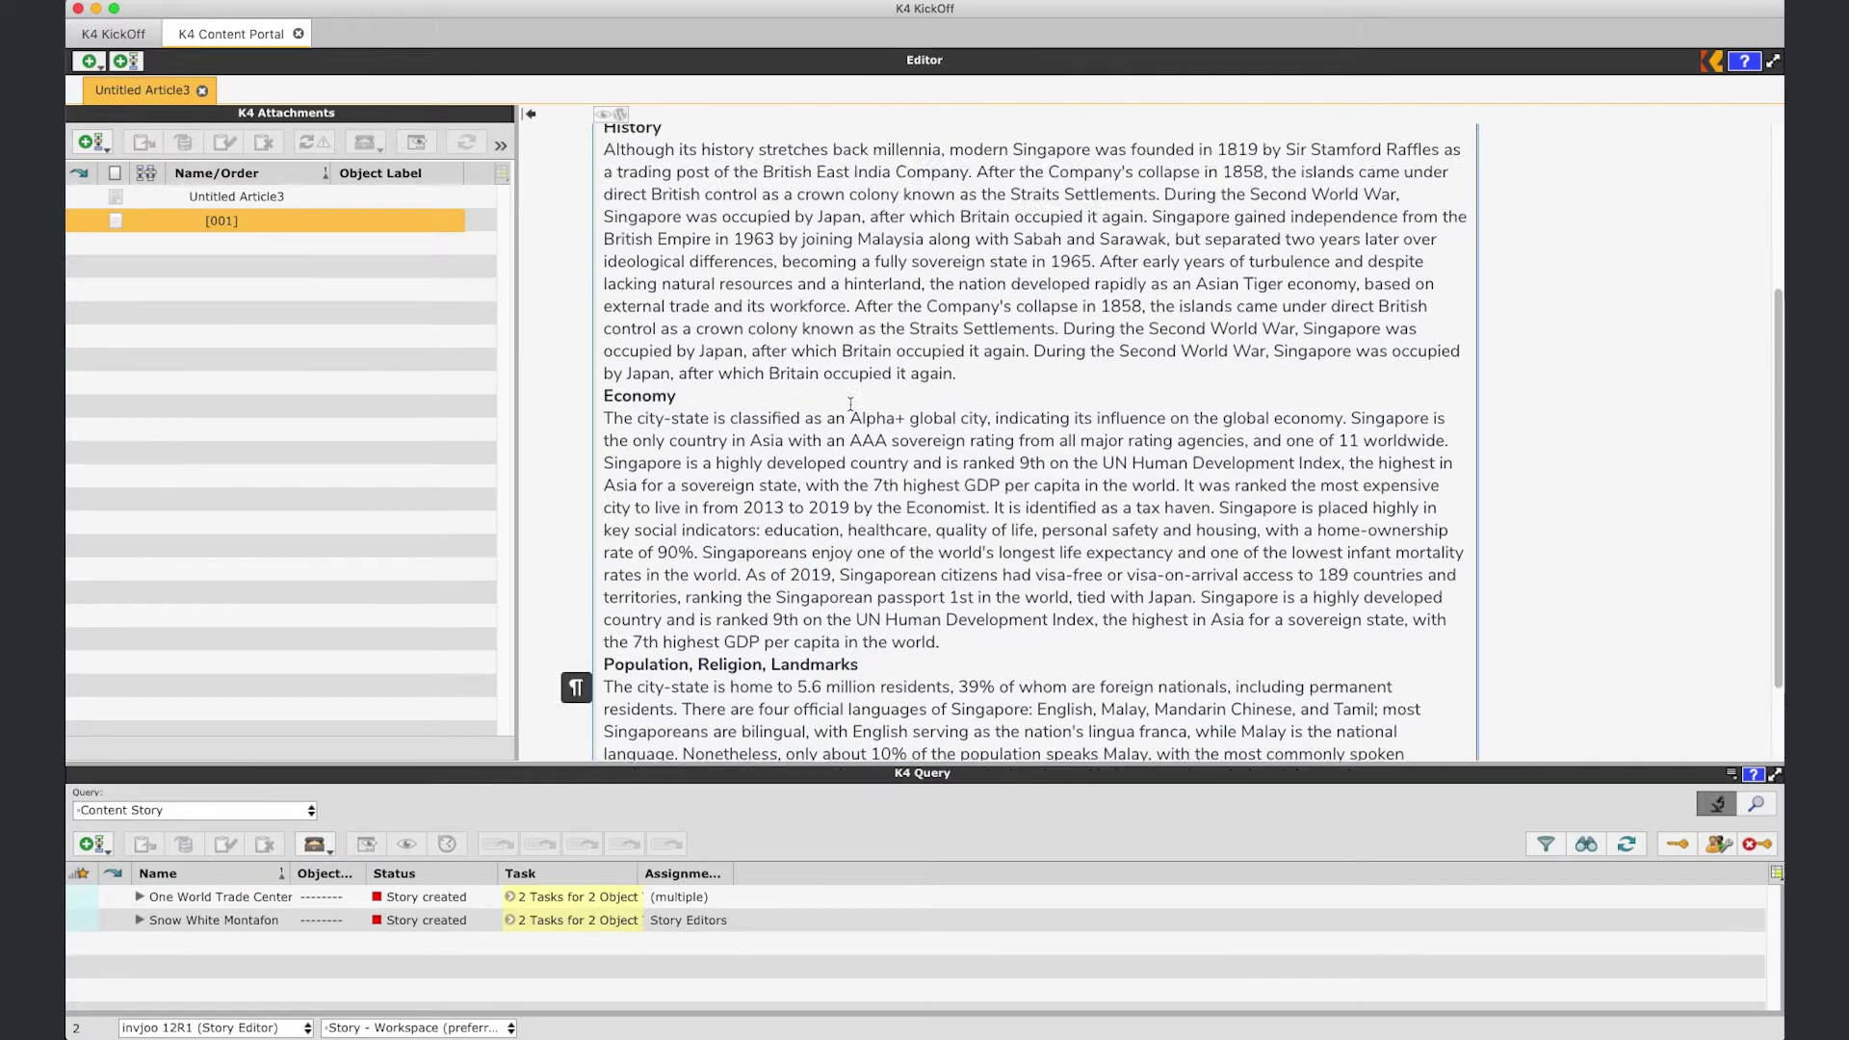
{"action": "scroll", "coordinate": [841, 459], "scroll_direction": "up", "scroll_amount": 5}
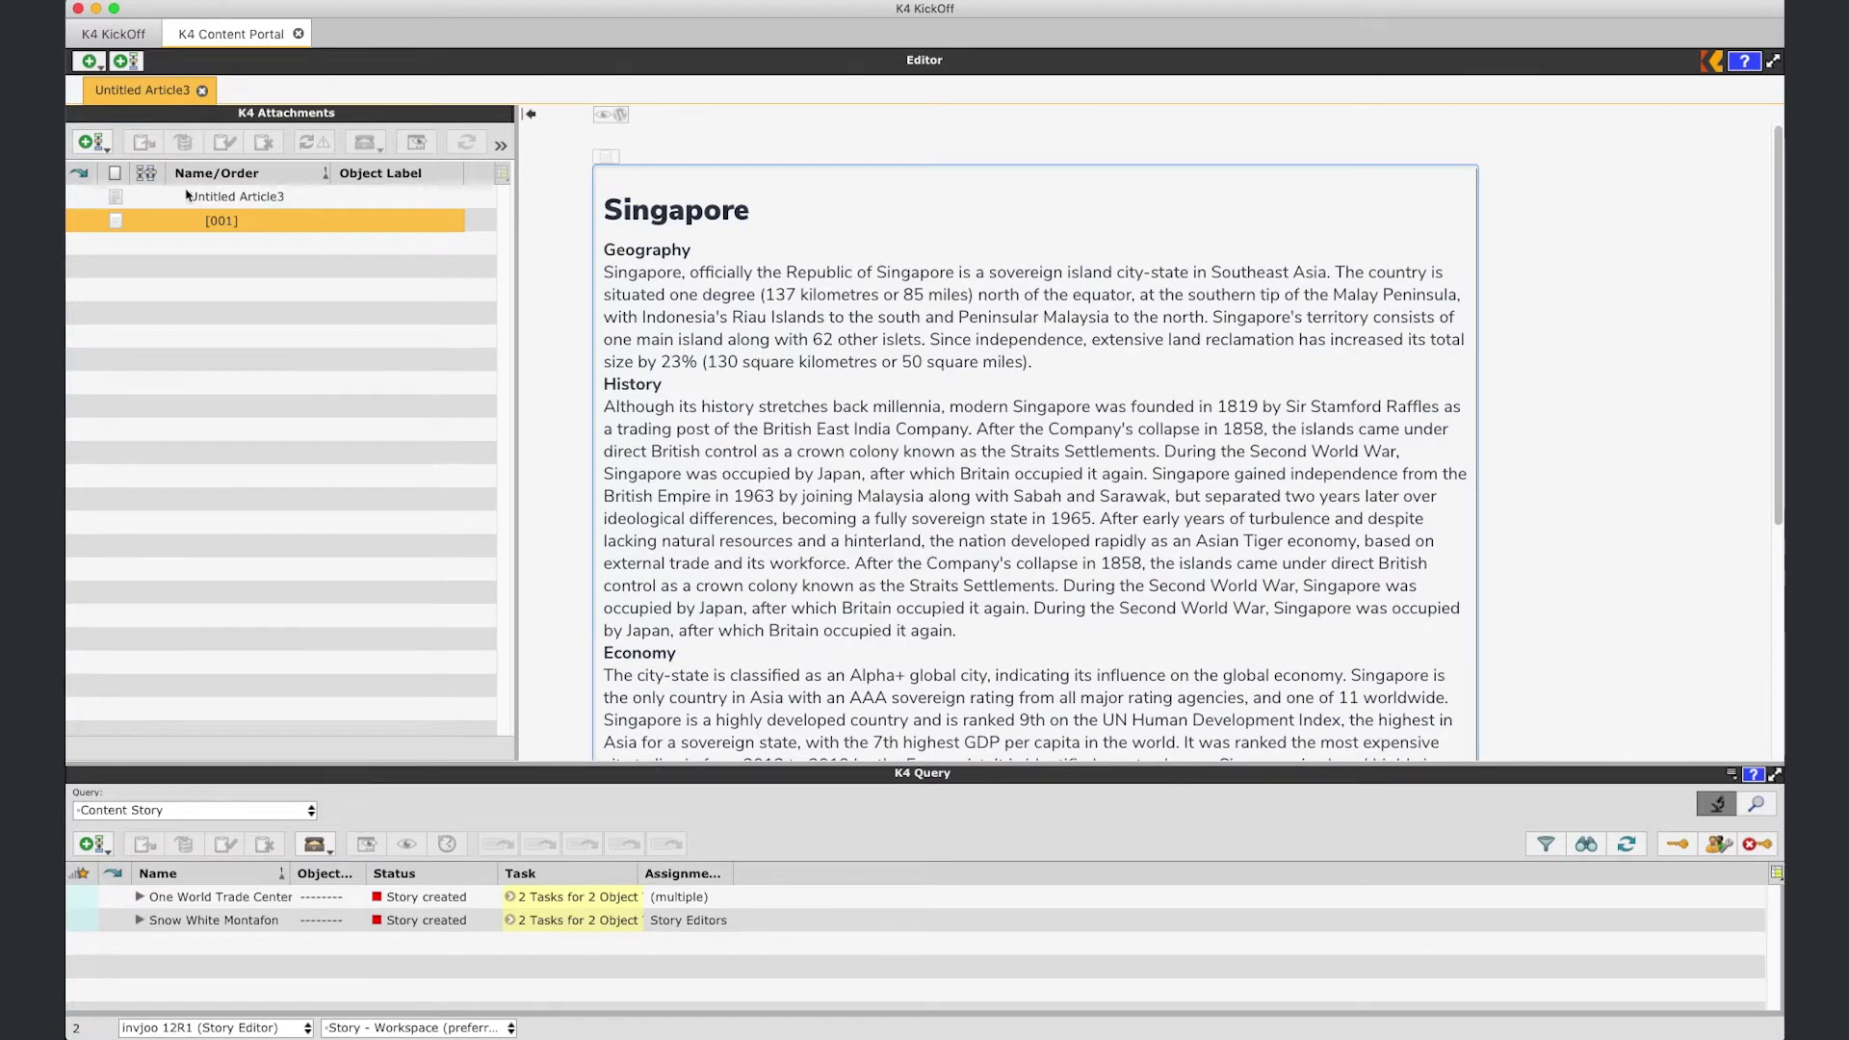
- Start the article's workflow as 'Singapore' in Travel, accepting the Write Story task
{"action": "left_click", "coordinate": [94, 143]}
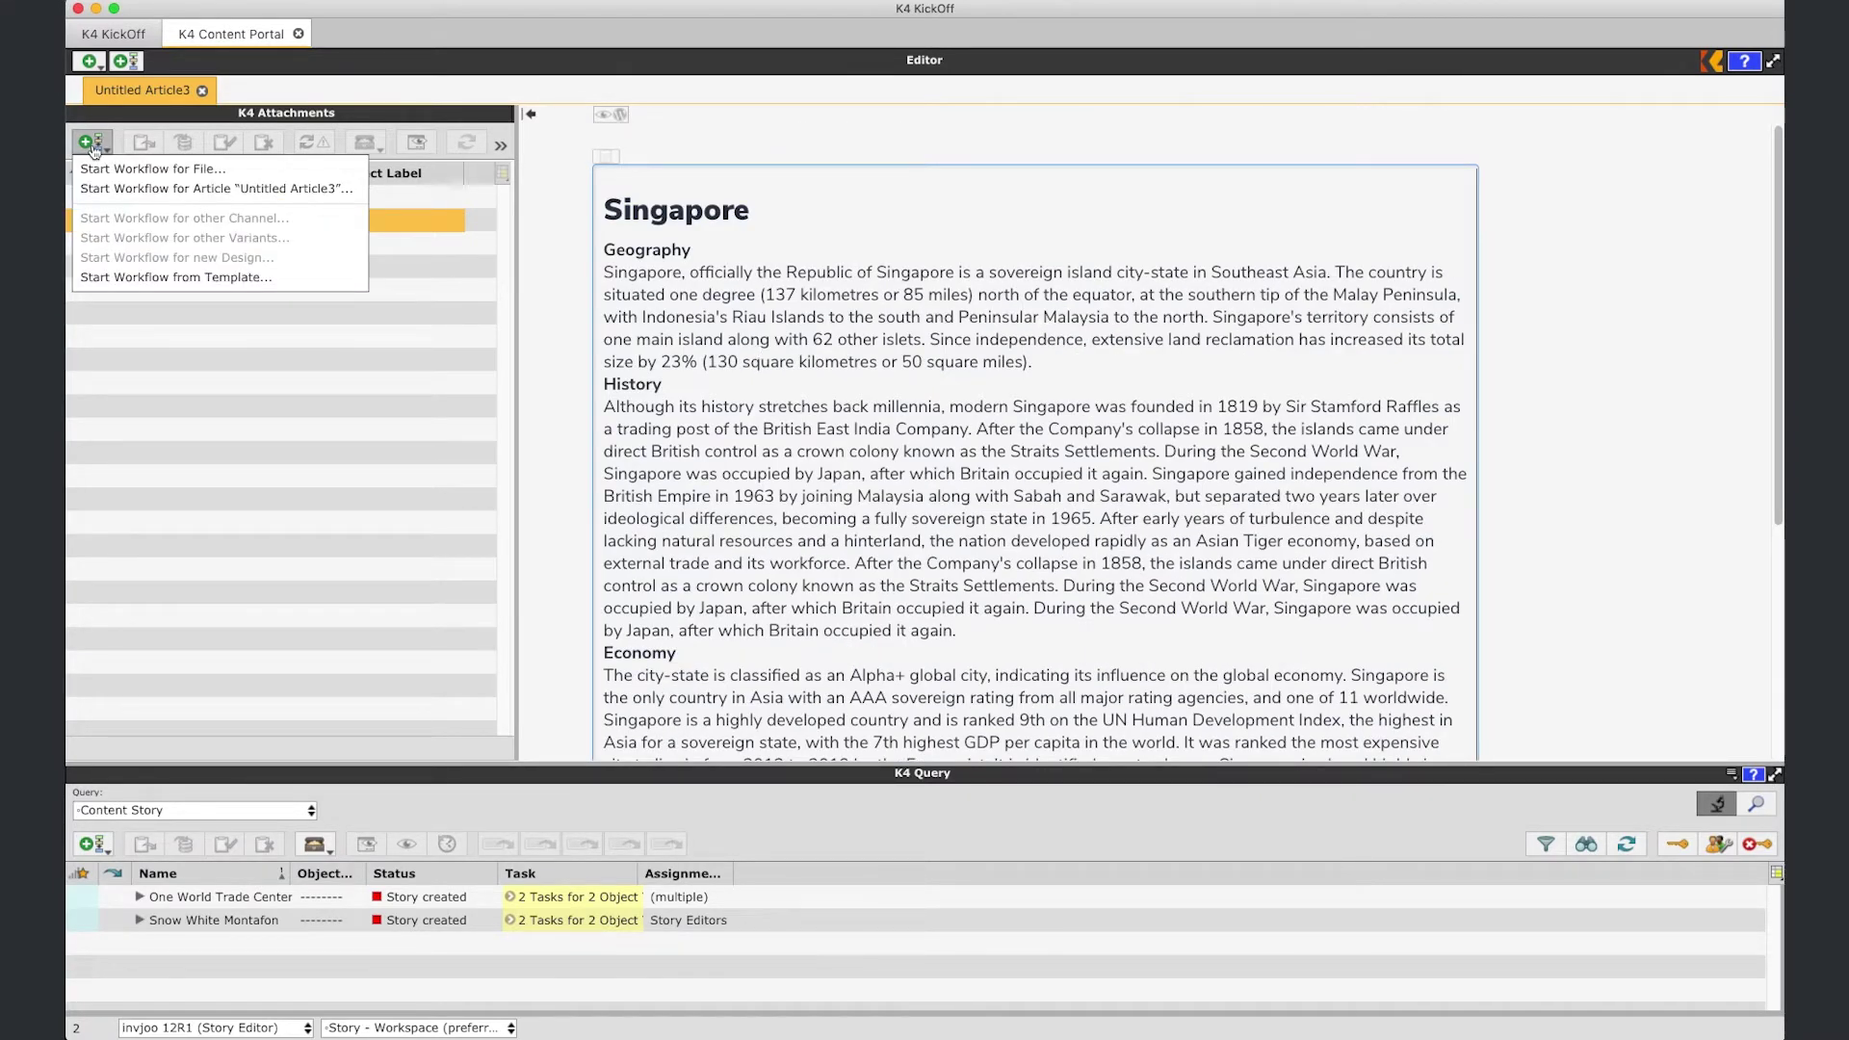
{"action": "left_click", "coordinate": [214, 188]}
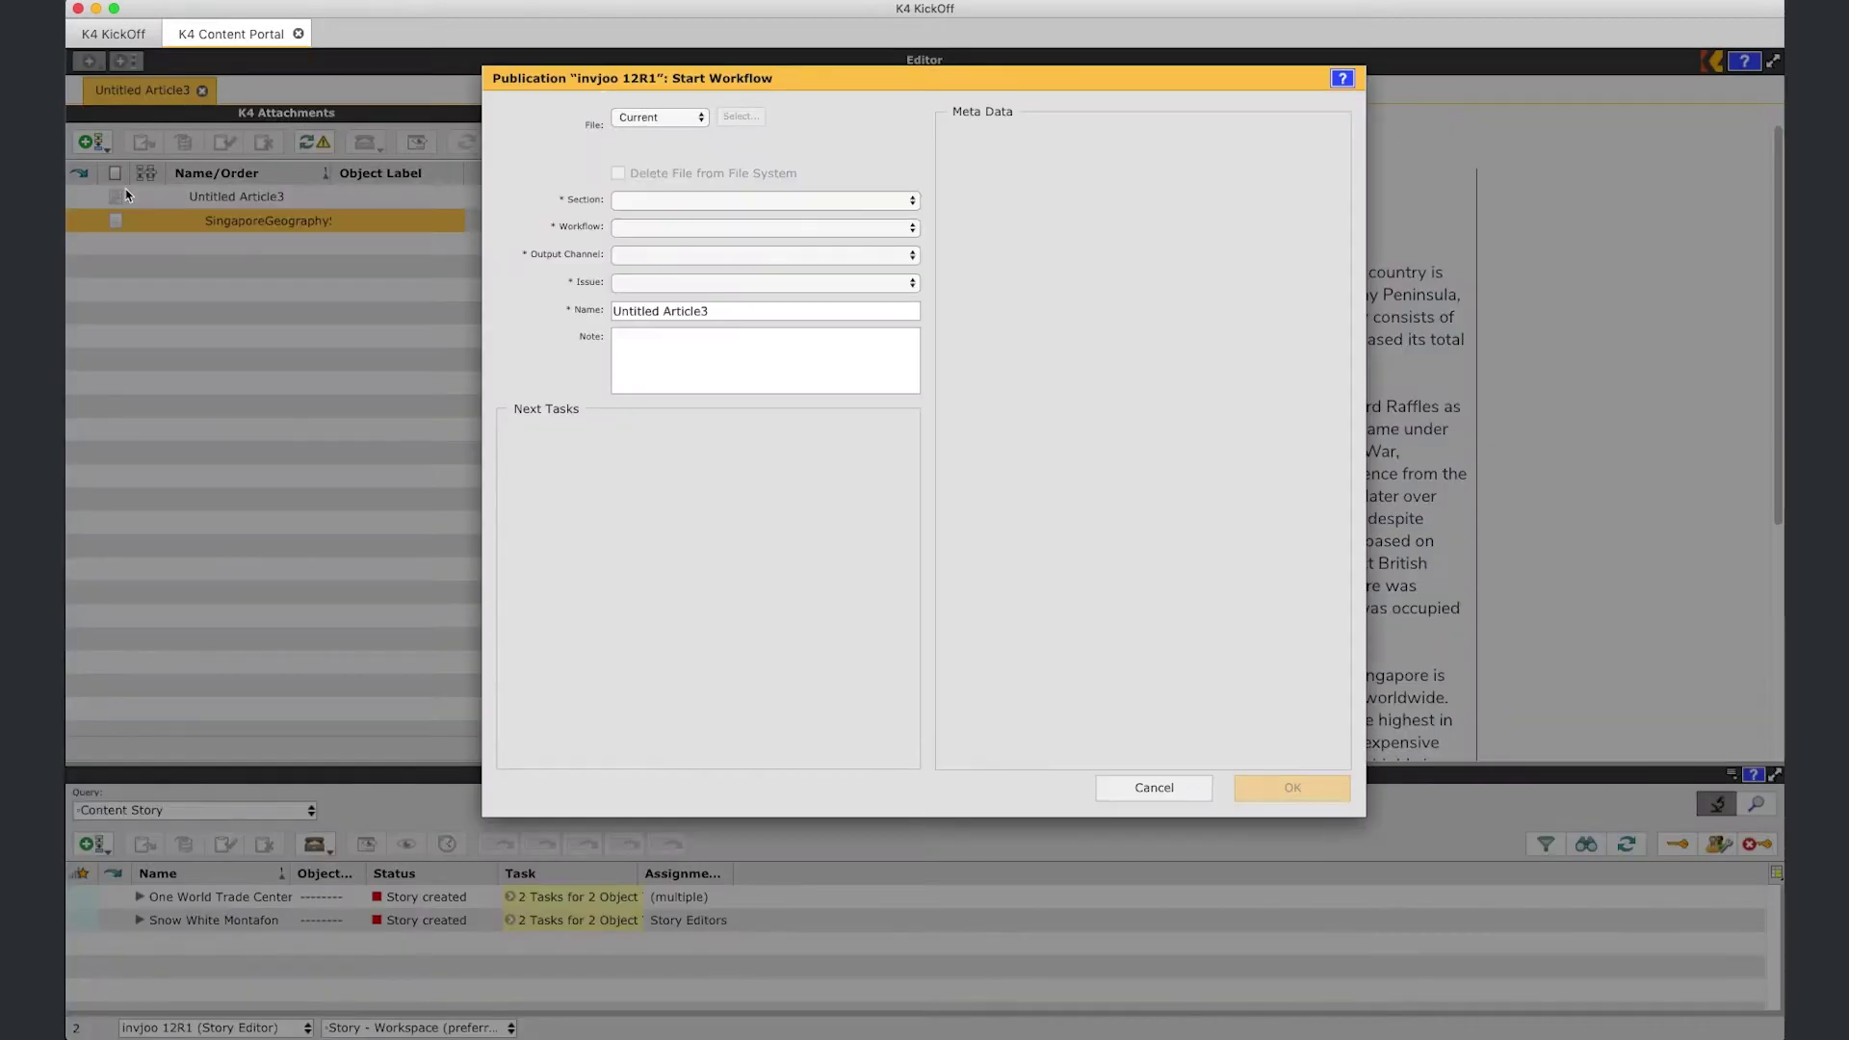
{"action": "left_click", "coordinate": [643, 203]}
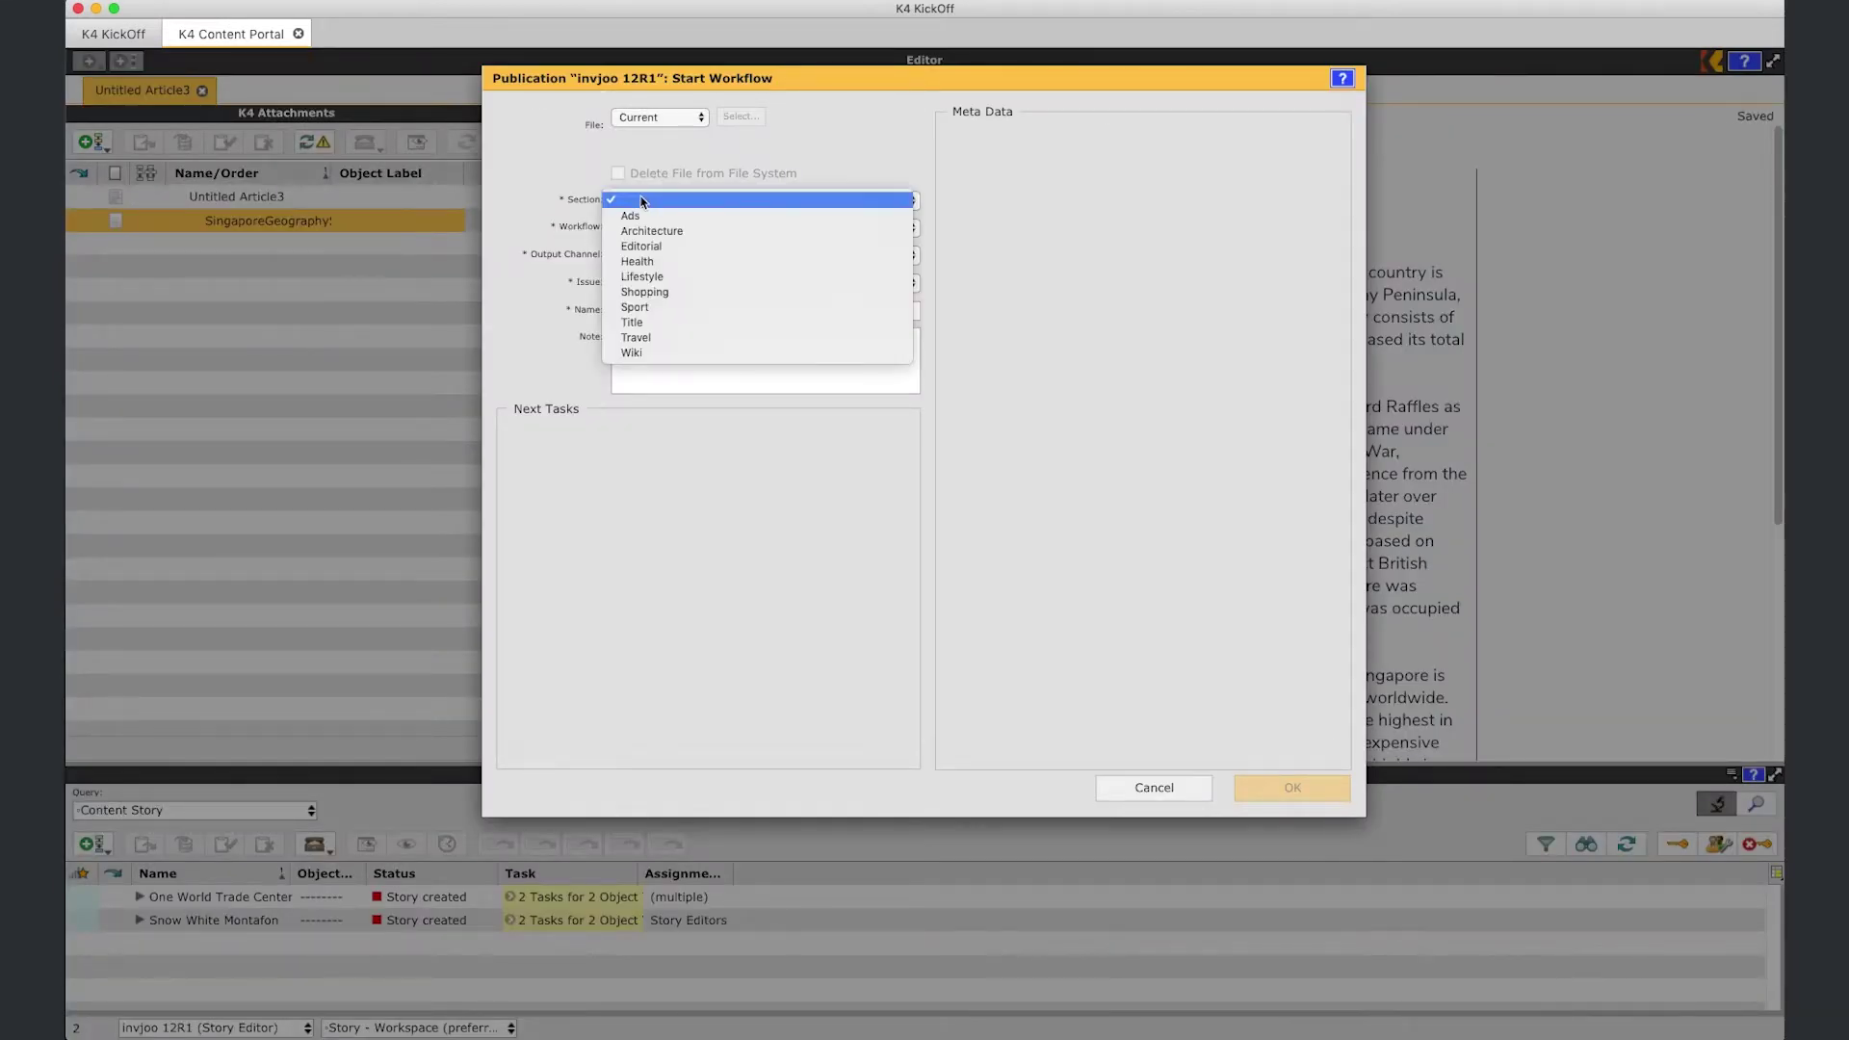
{"action": "left_click", "coordinate": [673, 339]}
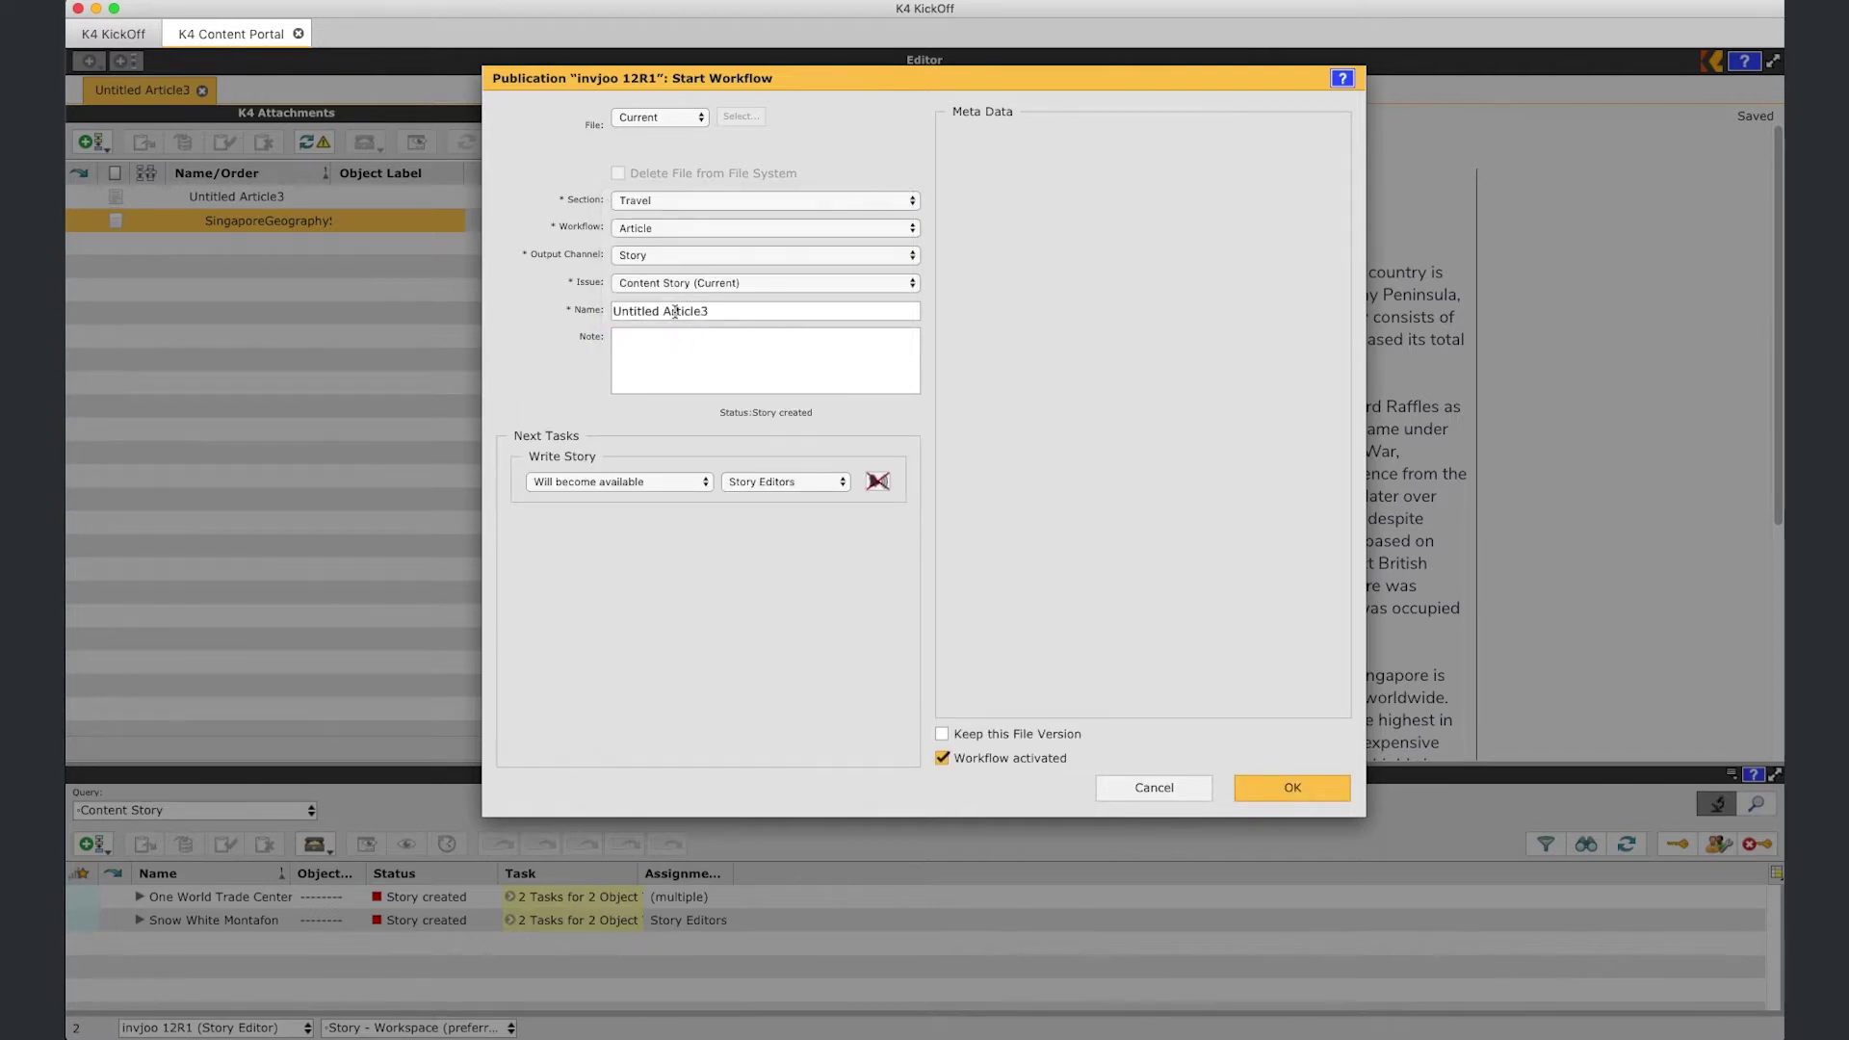
{"action": "double_click", "coordinate": [675, 313]}
{"action": "left_click", "coordinate": [674, 312]}
{"action": "type", "text": "Singapore"}
{"action": "left_click", "coordinate": [589, 488]}
{"action": "left_click", "coordinate": [590, 496]}
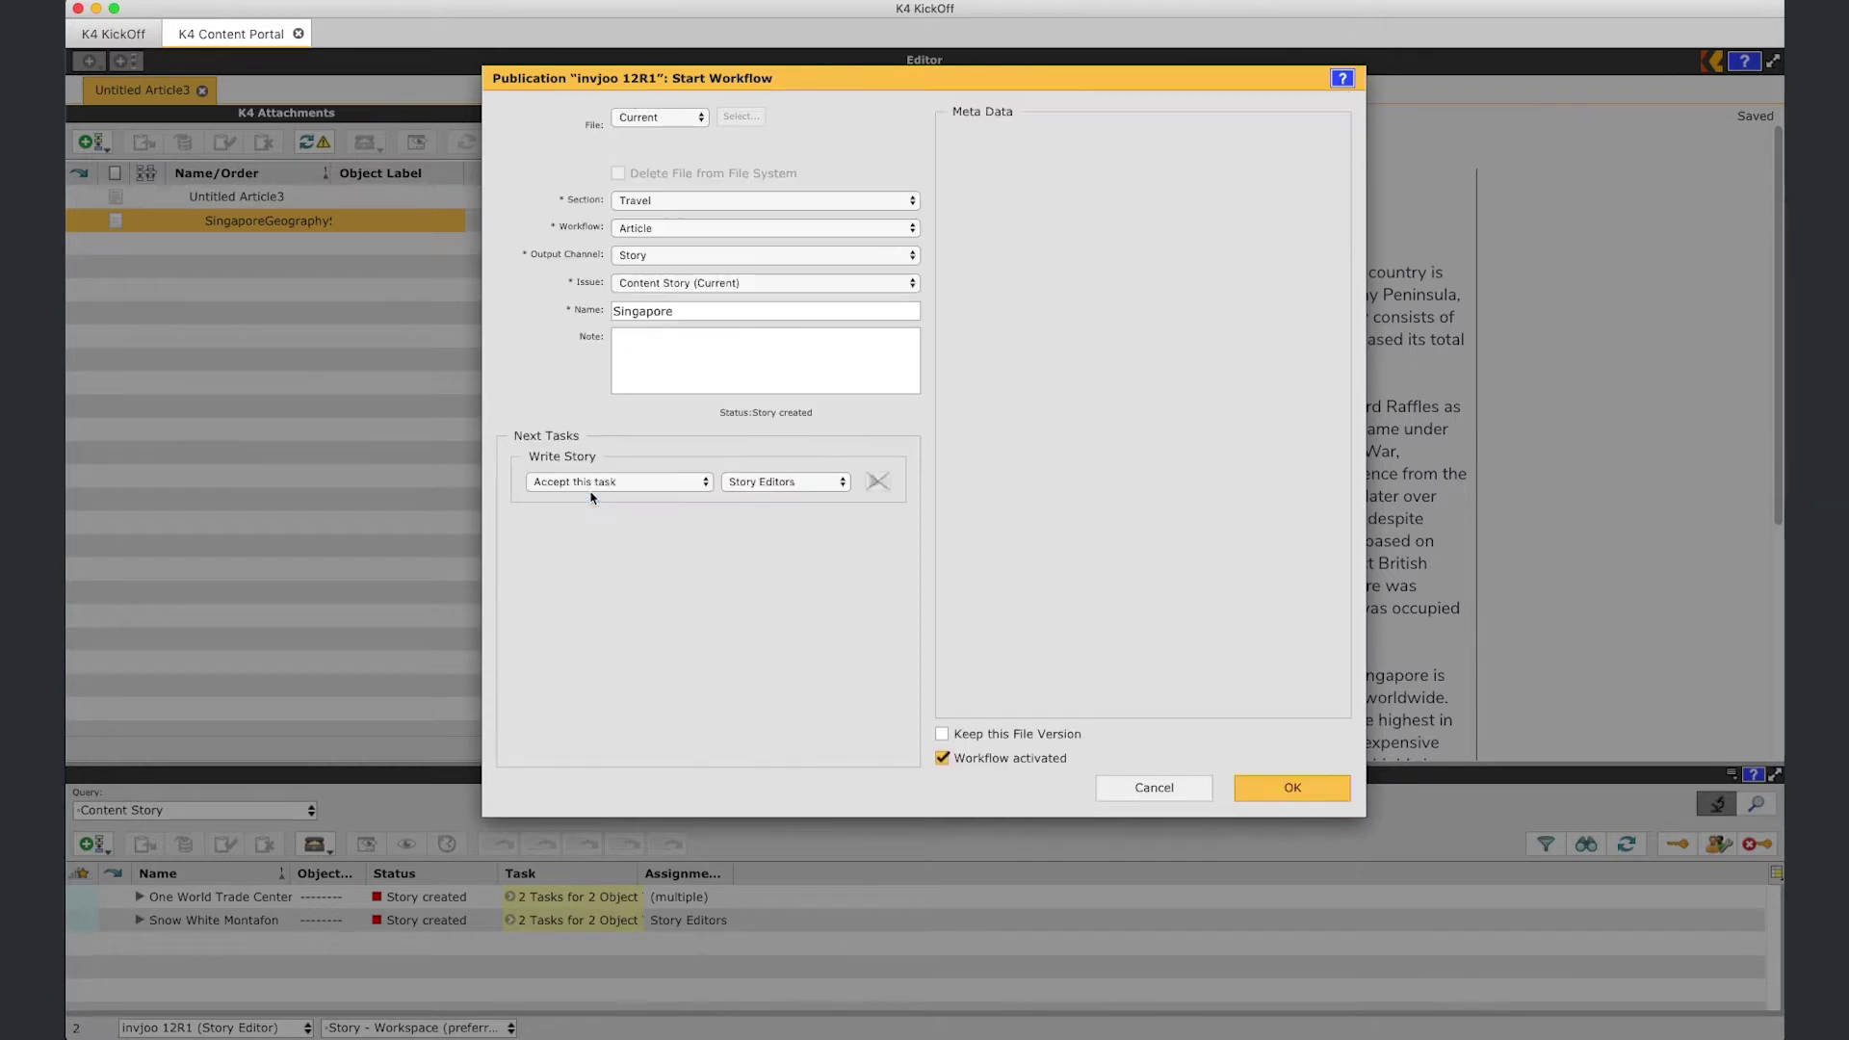
{"action": "left_click", "coordinate": [1291, 788]}
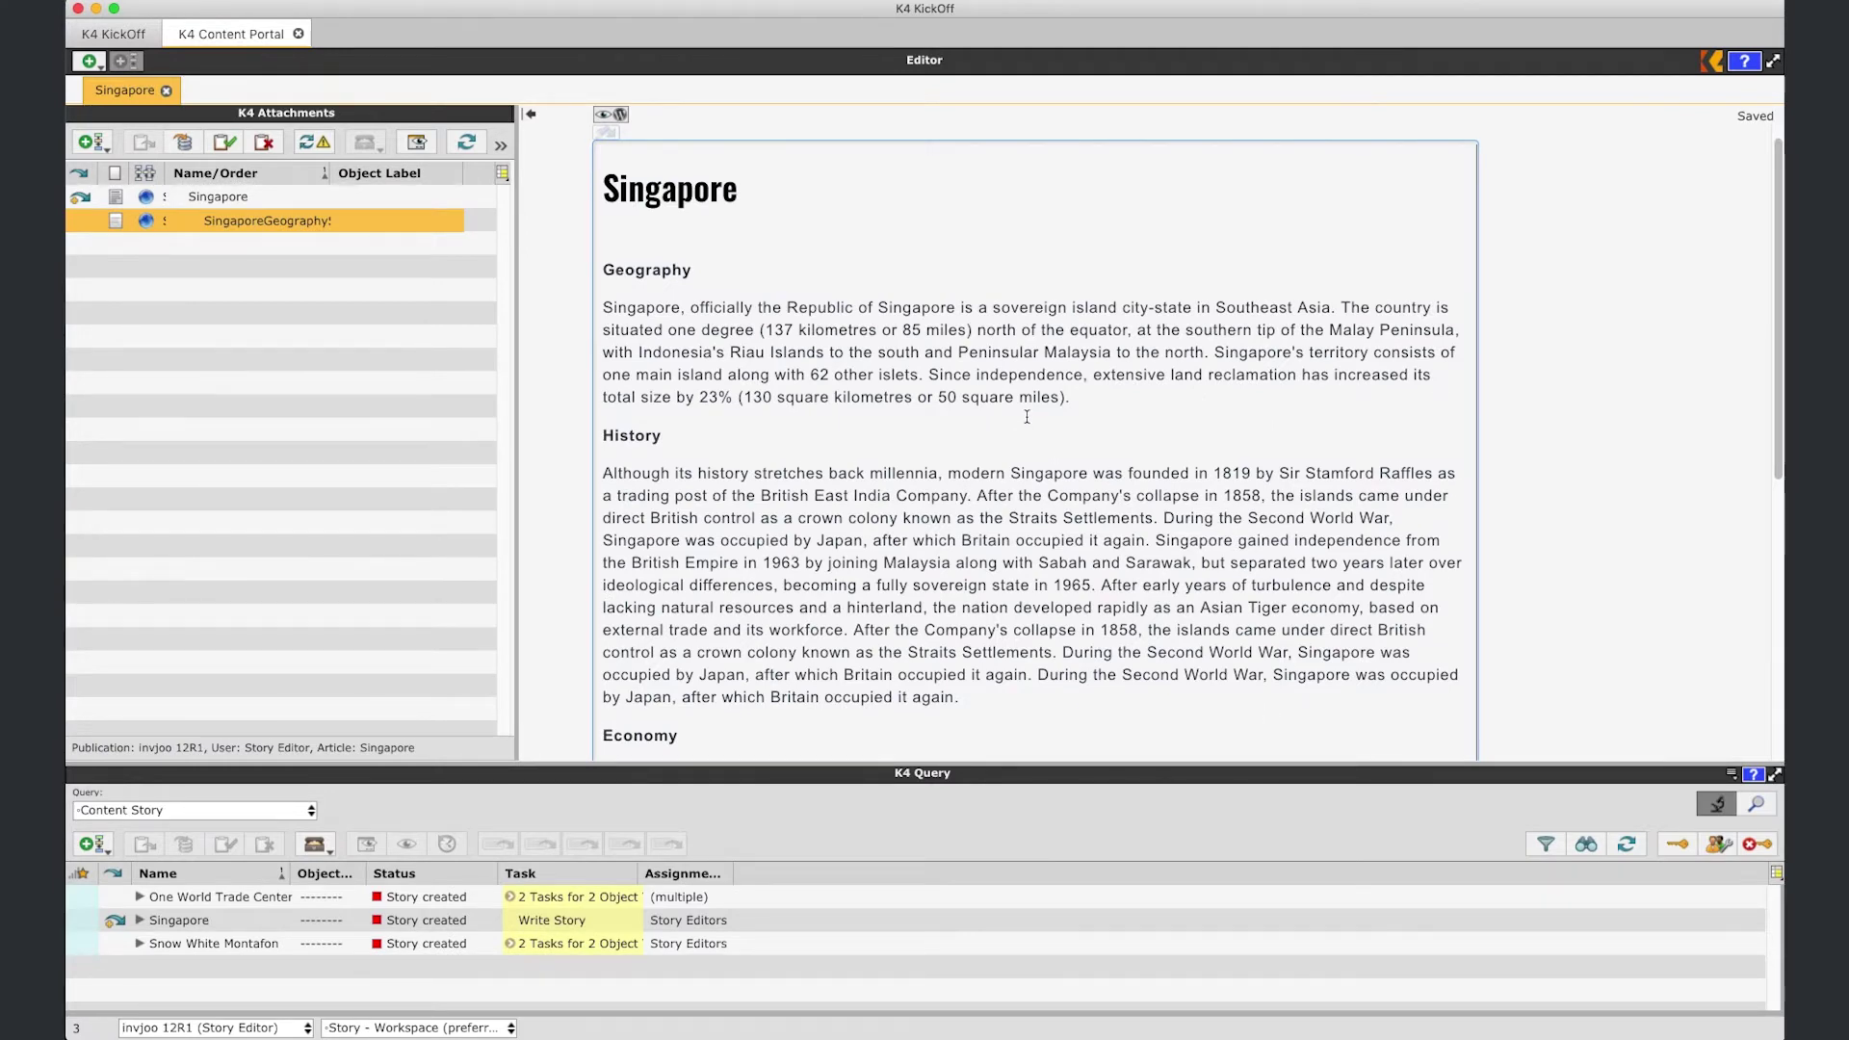
{"action": "scroll", "coordinate": [1026, 416], "scroll_direction": "down", "scroll_amount": 5}
{"action": "scroll", "coordinate": [1026, 416], "scroll_direction": "down", "scroll_amount": 5}
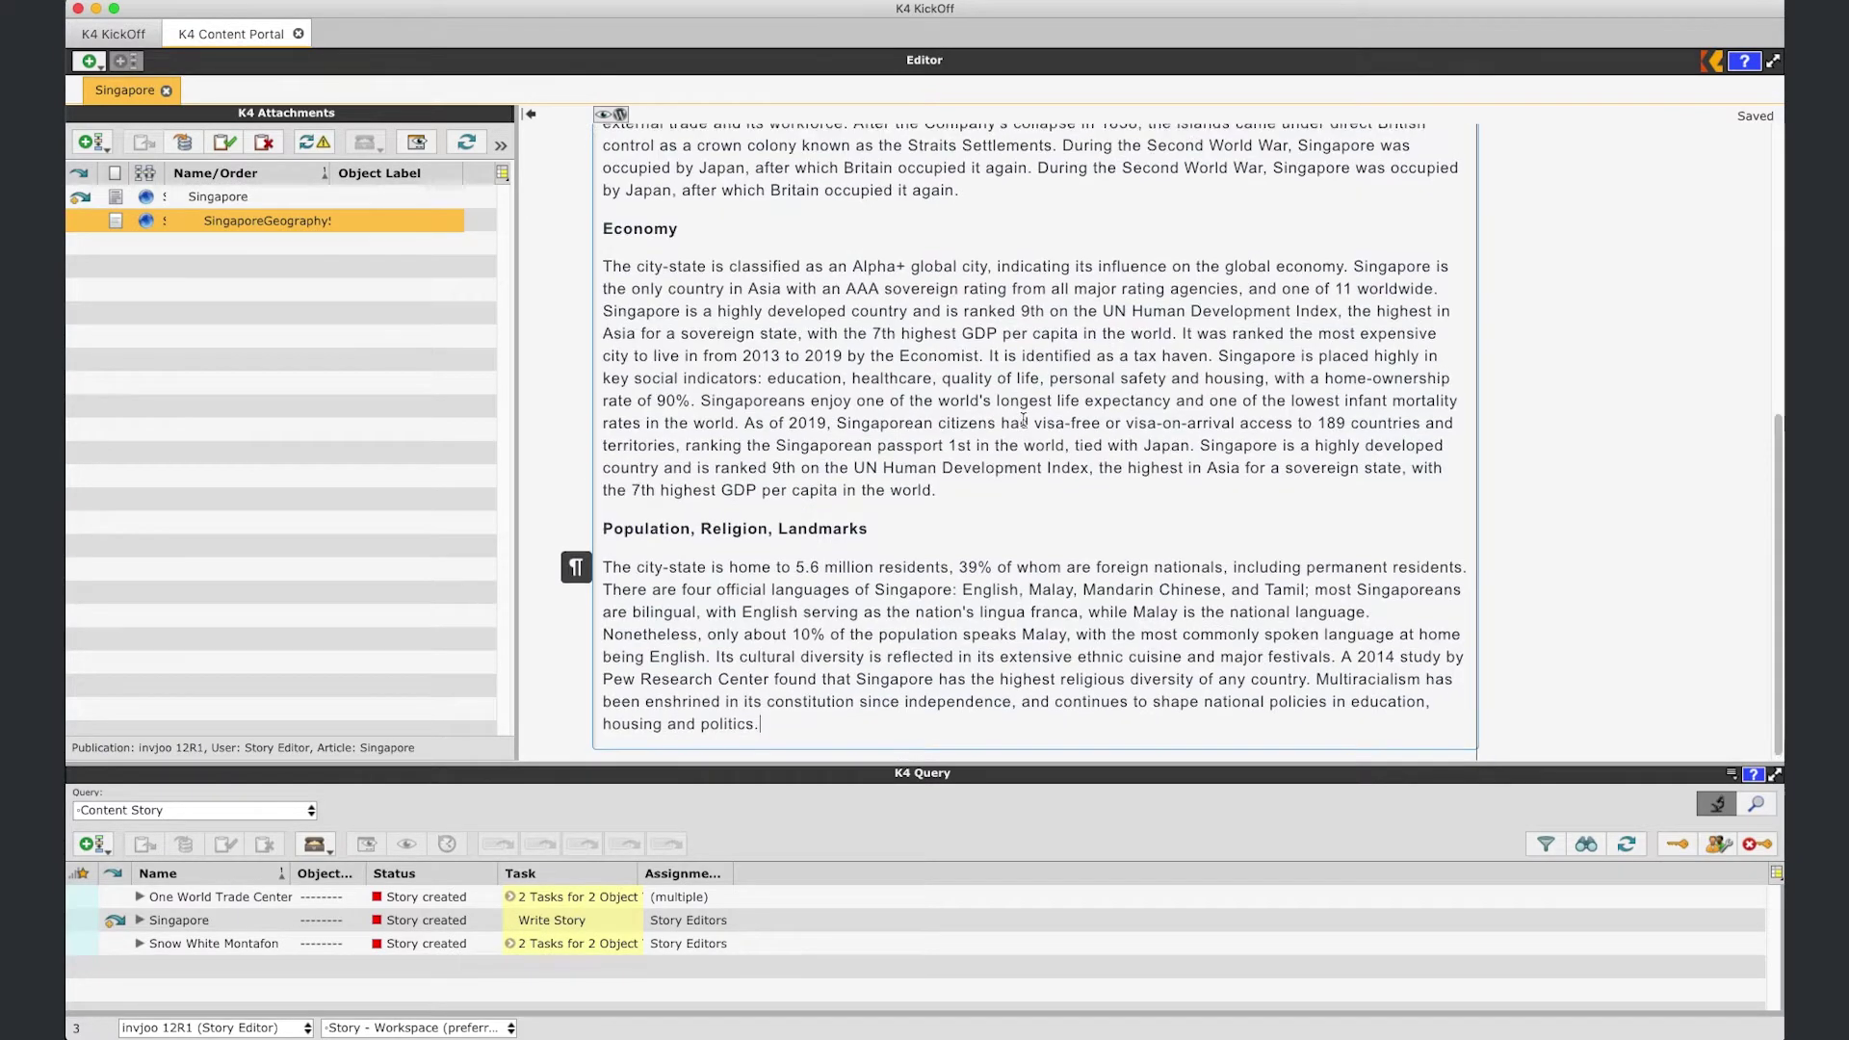
{"action": "scroll", "coordinate": [1026, 416], "scroll_direction": "up", "scroll_amount": 10}
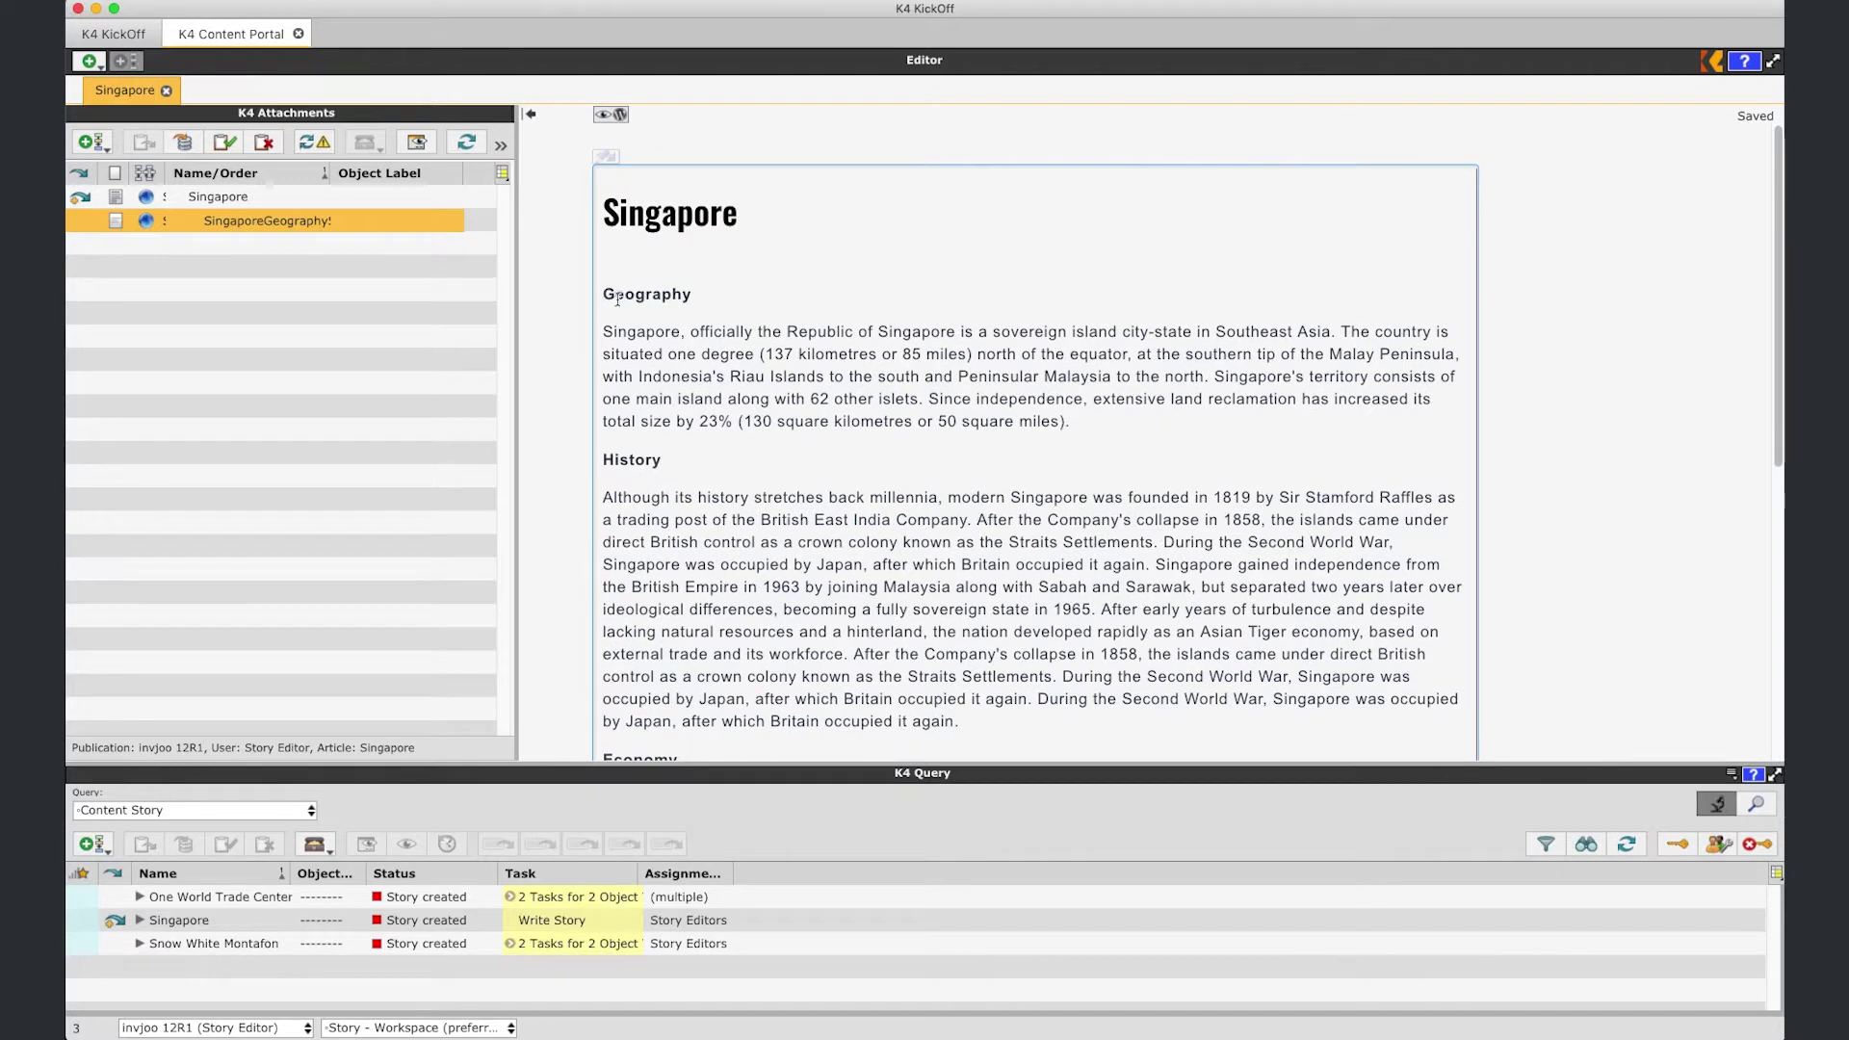
- Pick all eight Singapore JPG photos to attach to the Singapore article
{"action": "left_click", "coordinate": [255, 198]}
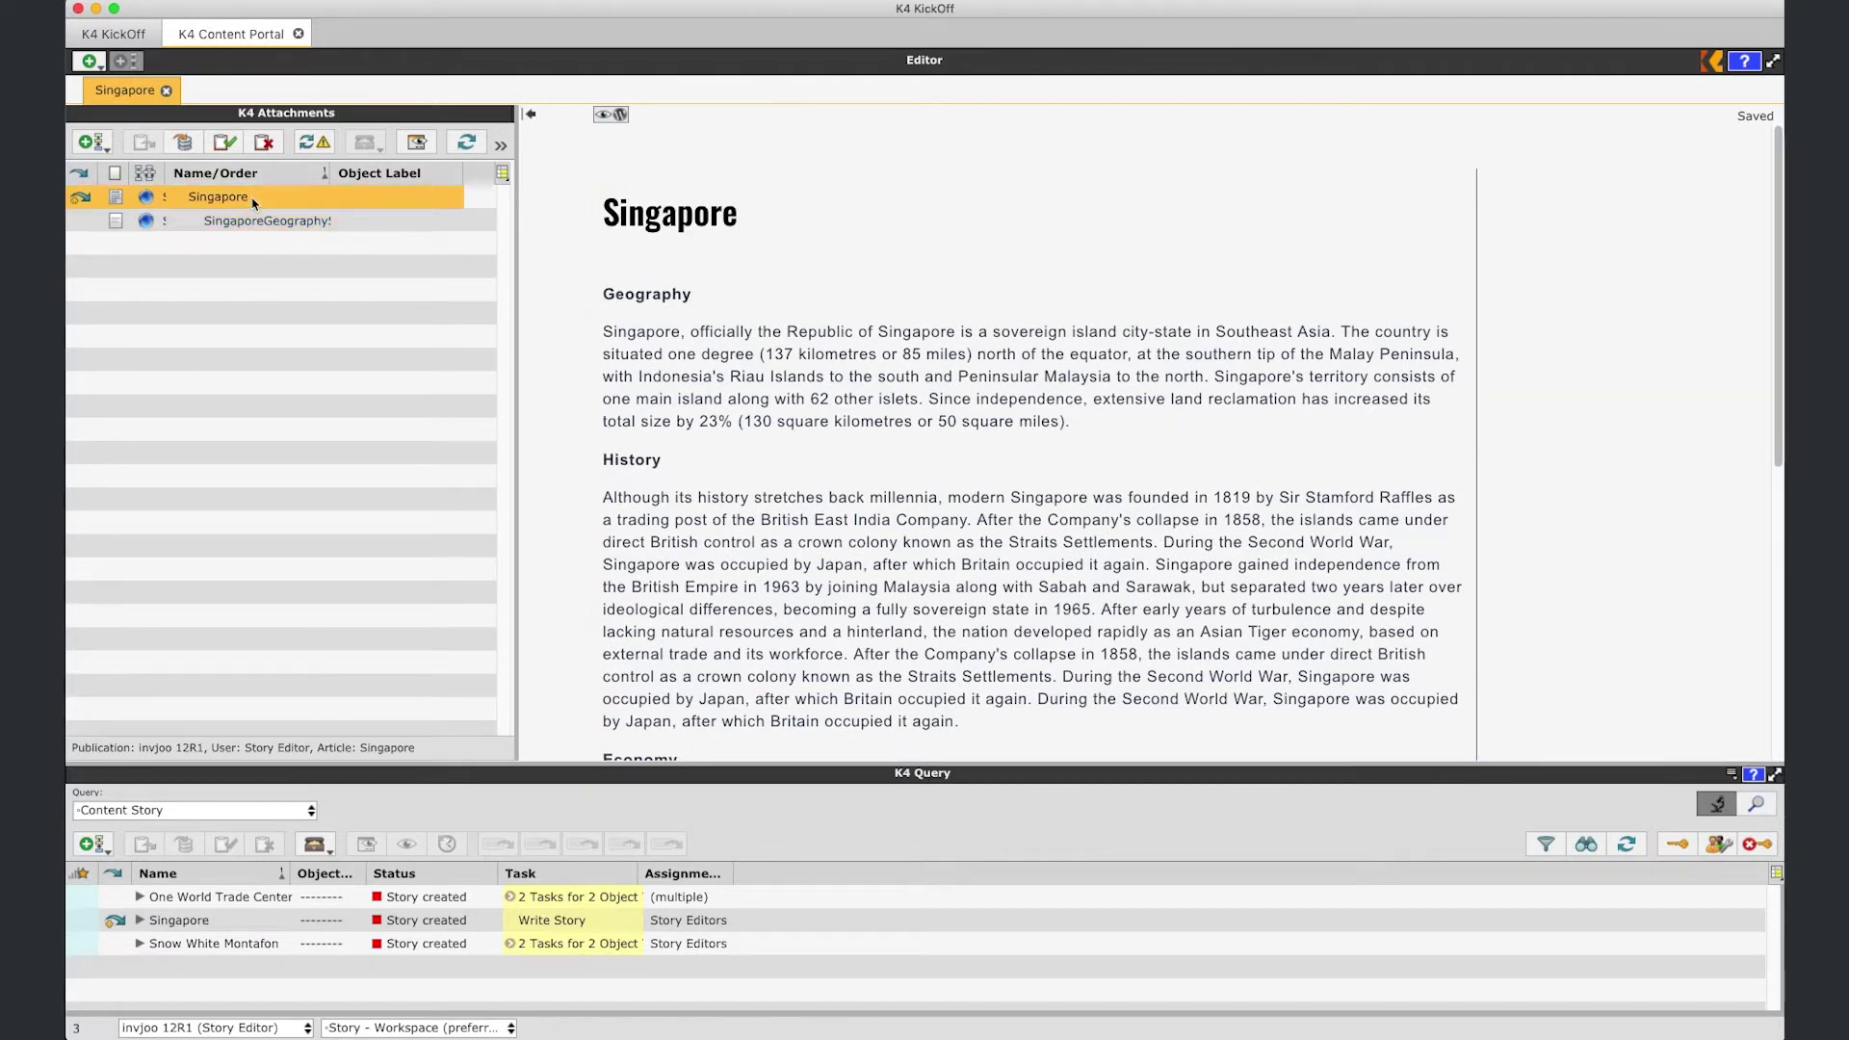
{"action": "left_click", "coordinate": [95, 142]}
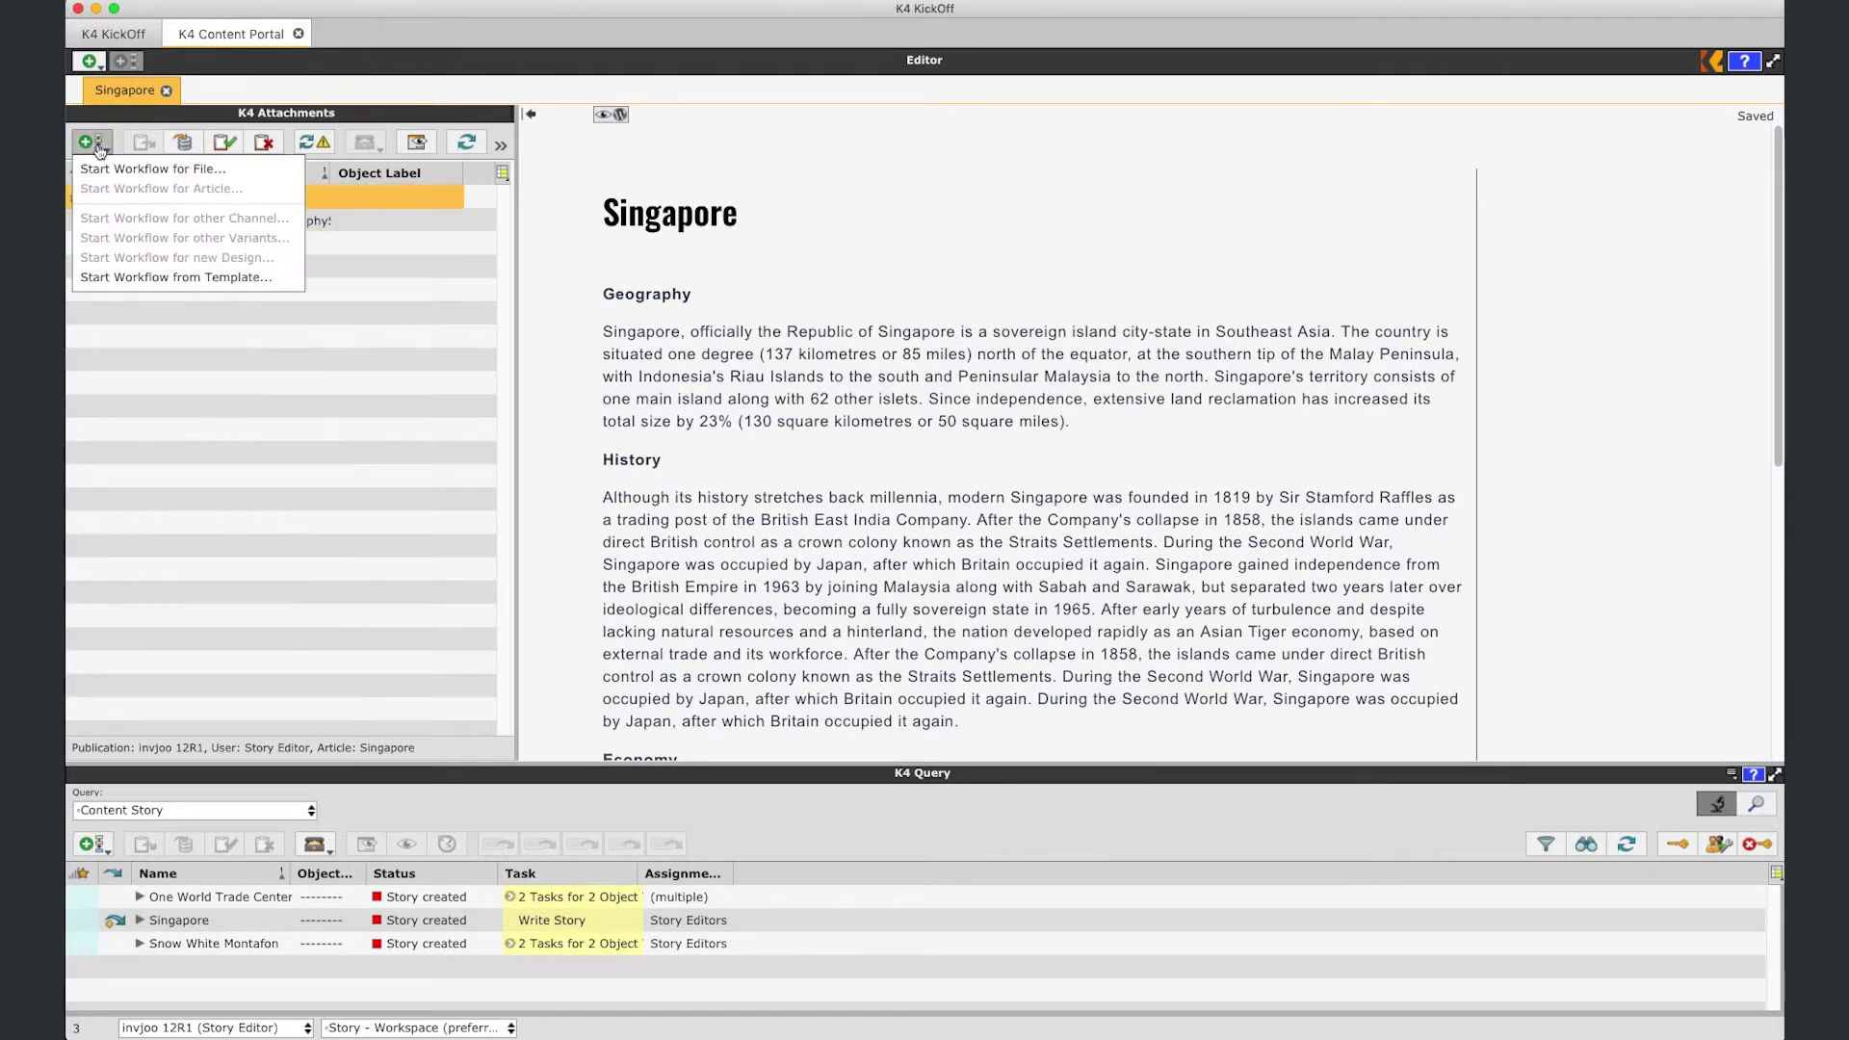
{"action": "left_click", "coordinate": [145, 174]}
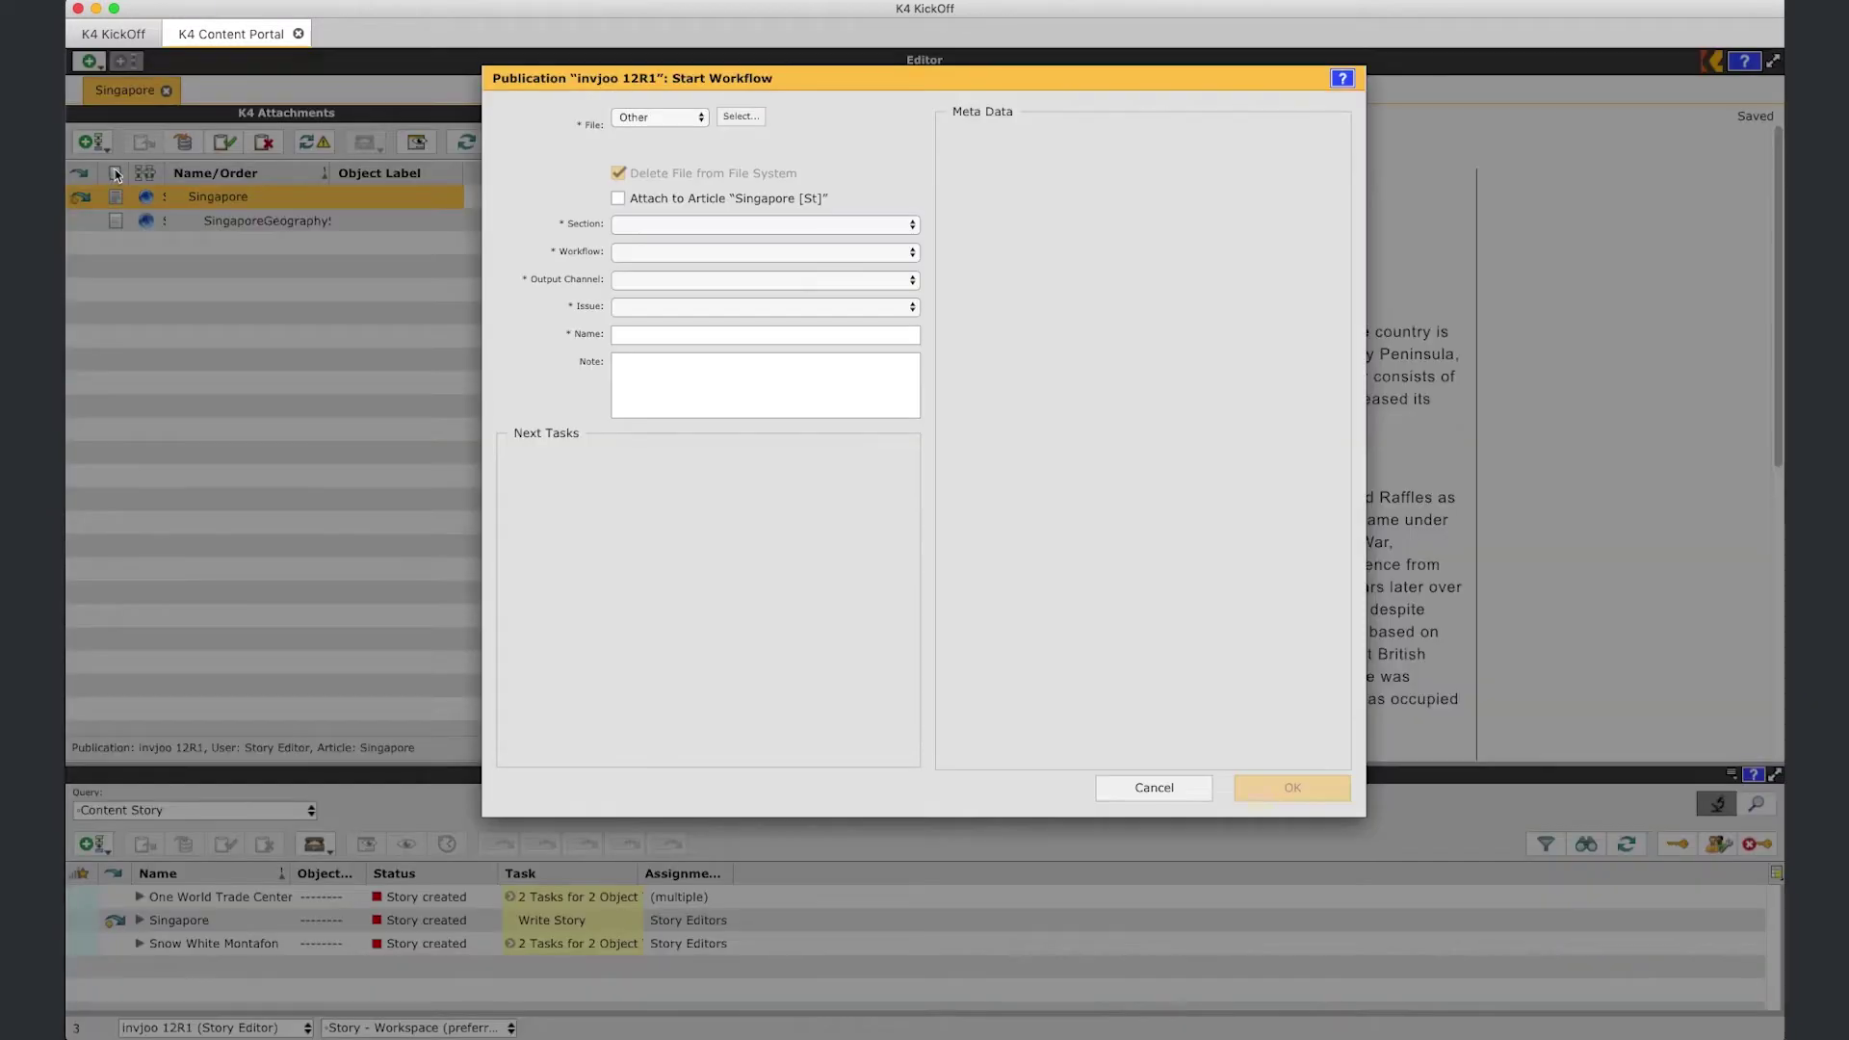
{"action": "left_click", "coordinate": [740, 115]}
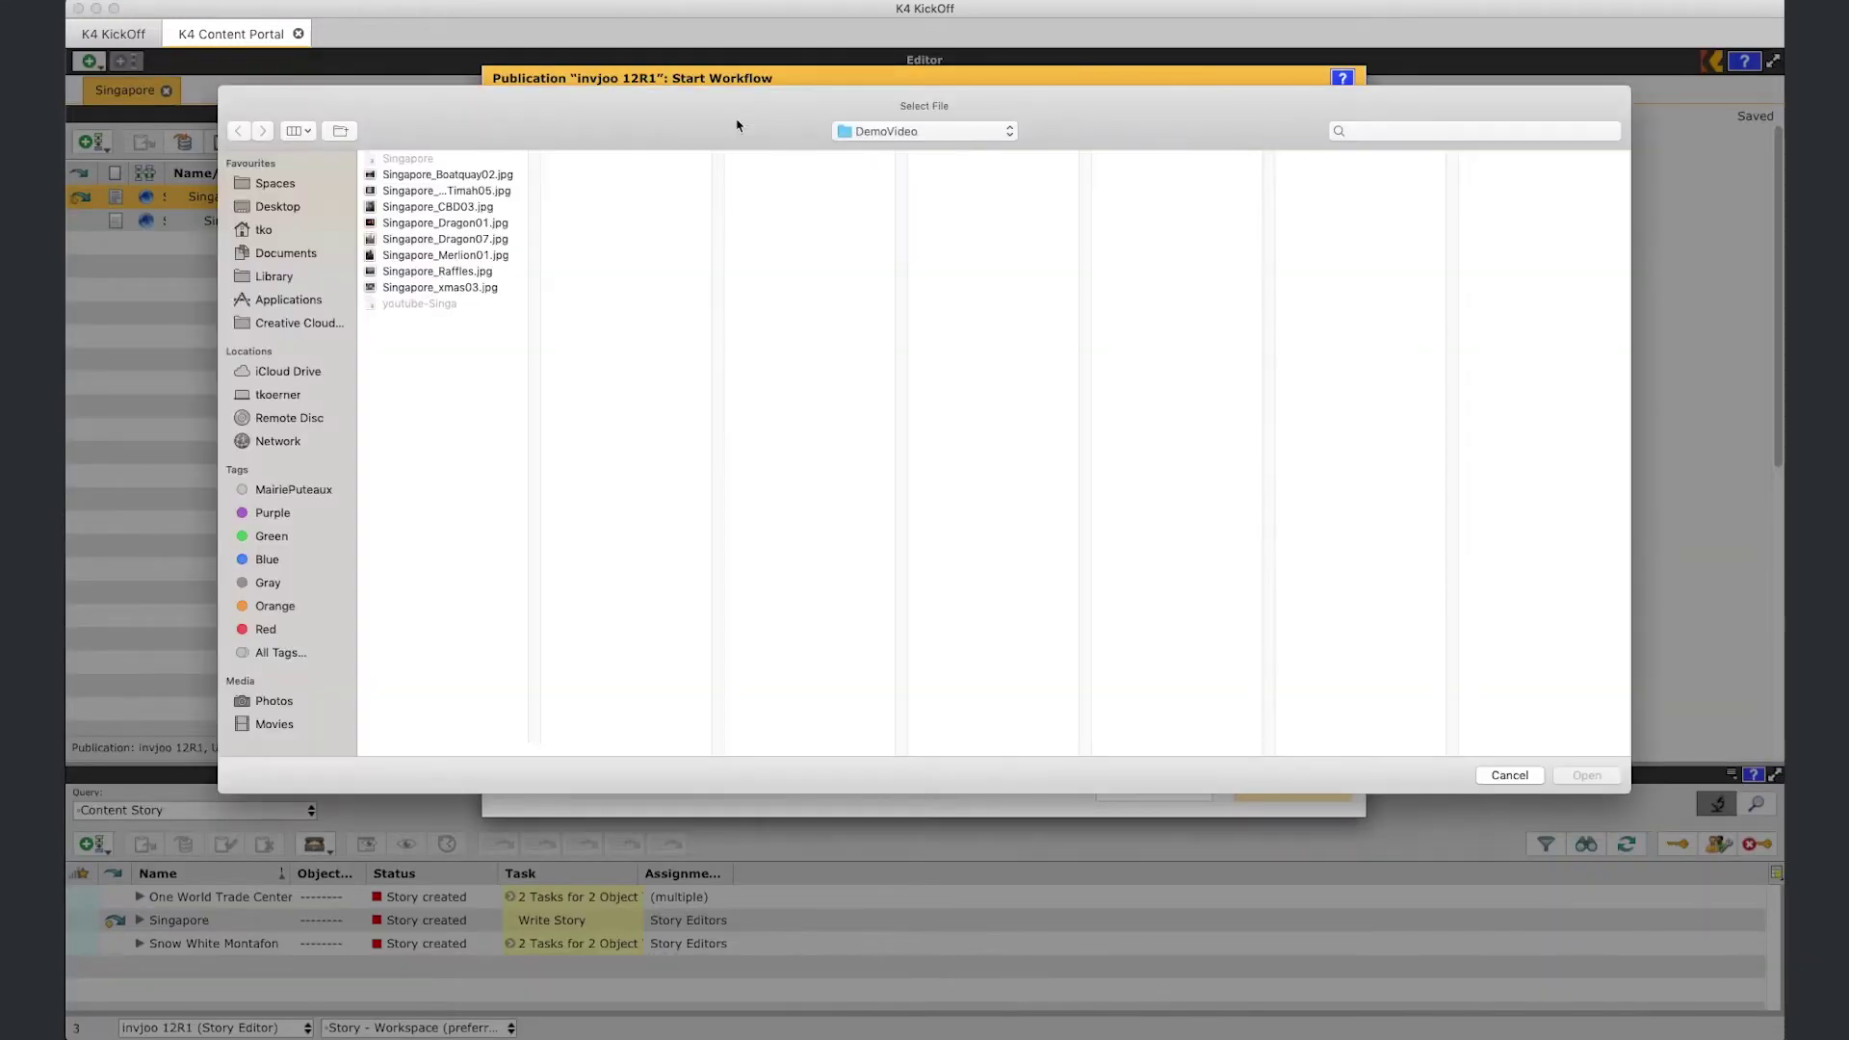
{"action": "left_click", "coordinate": [490, 175]}
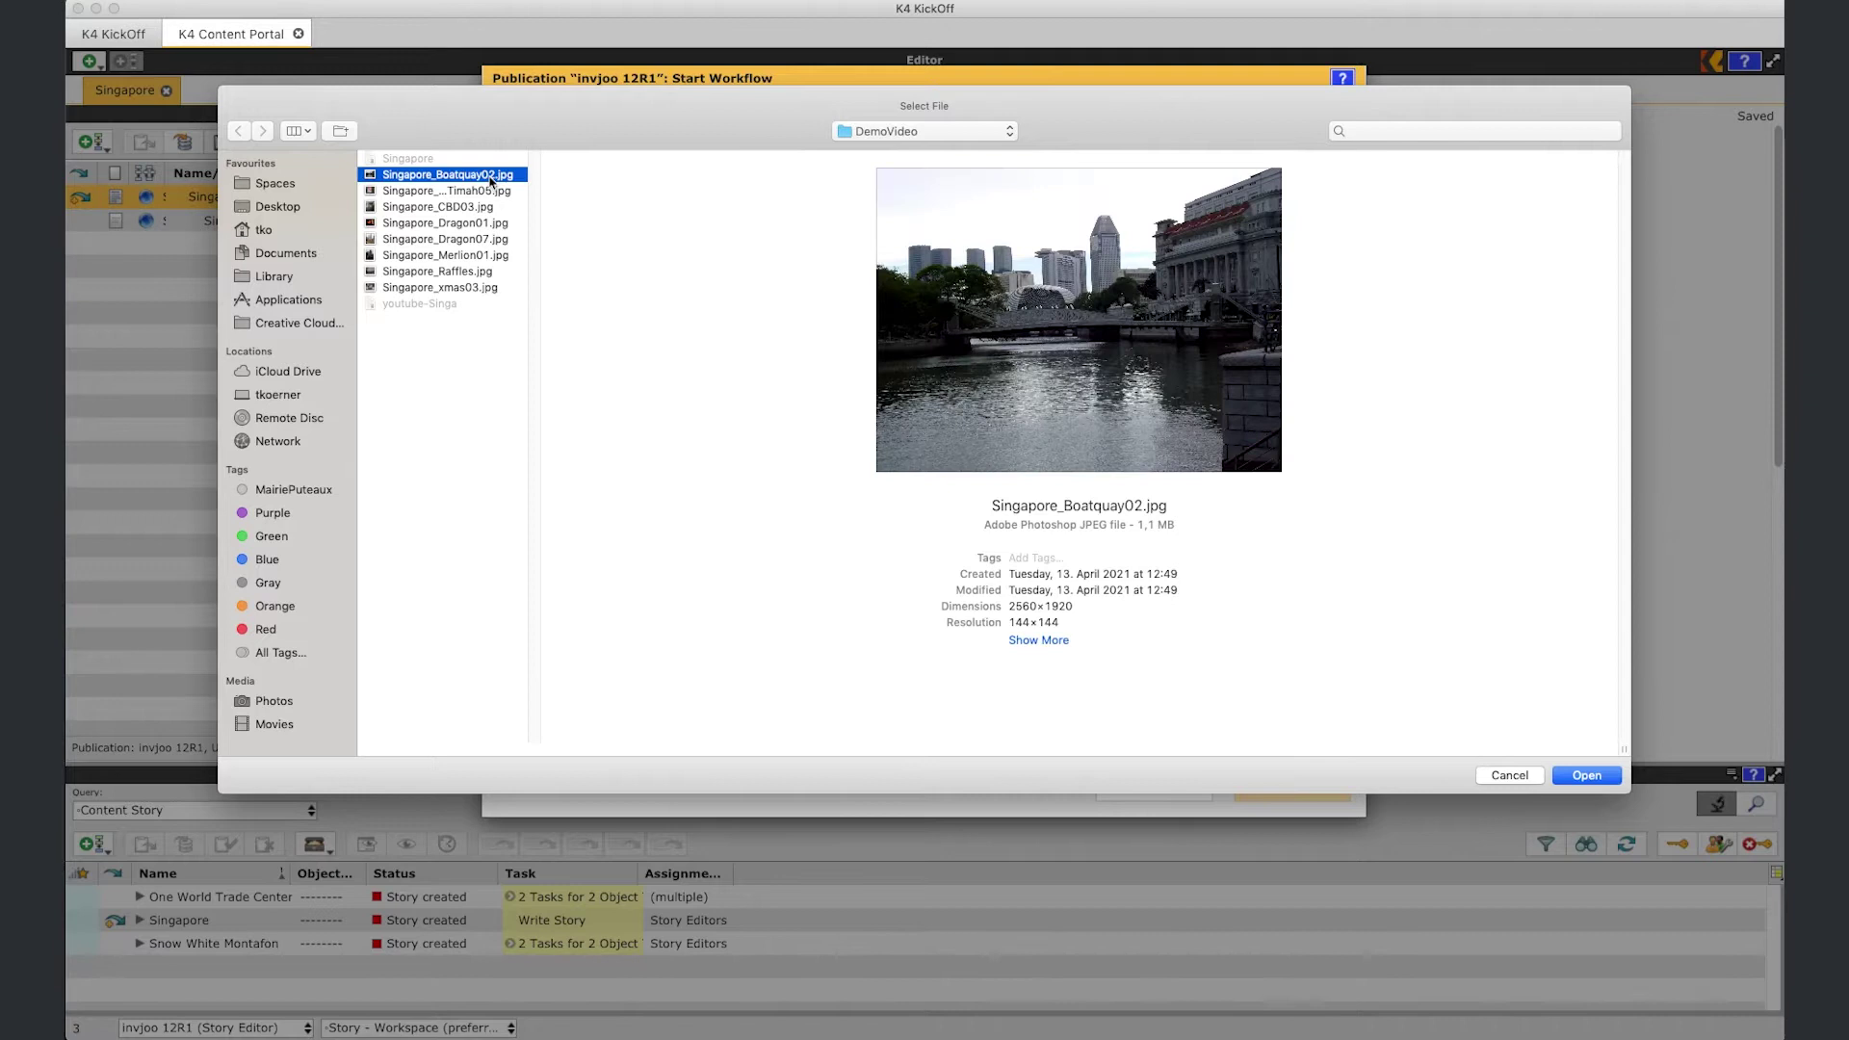
{"action": "key", "text": "super+a"}
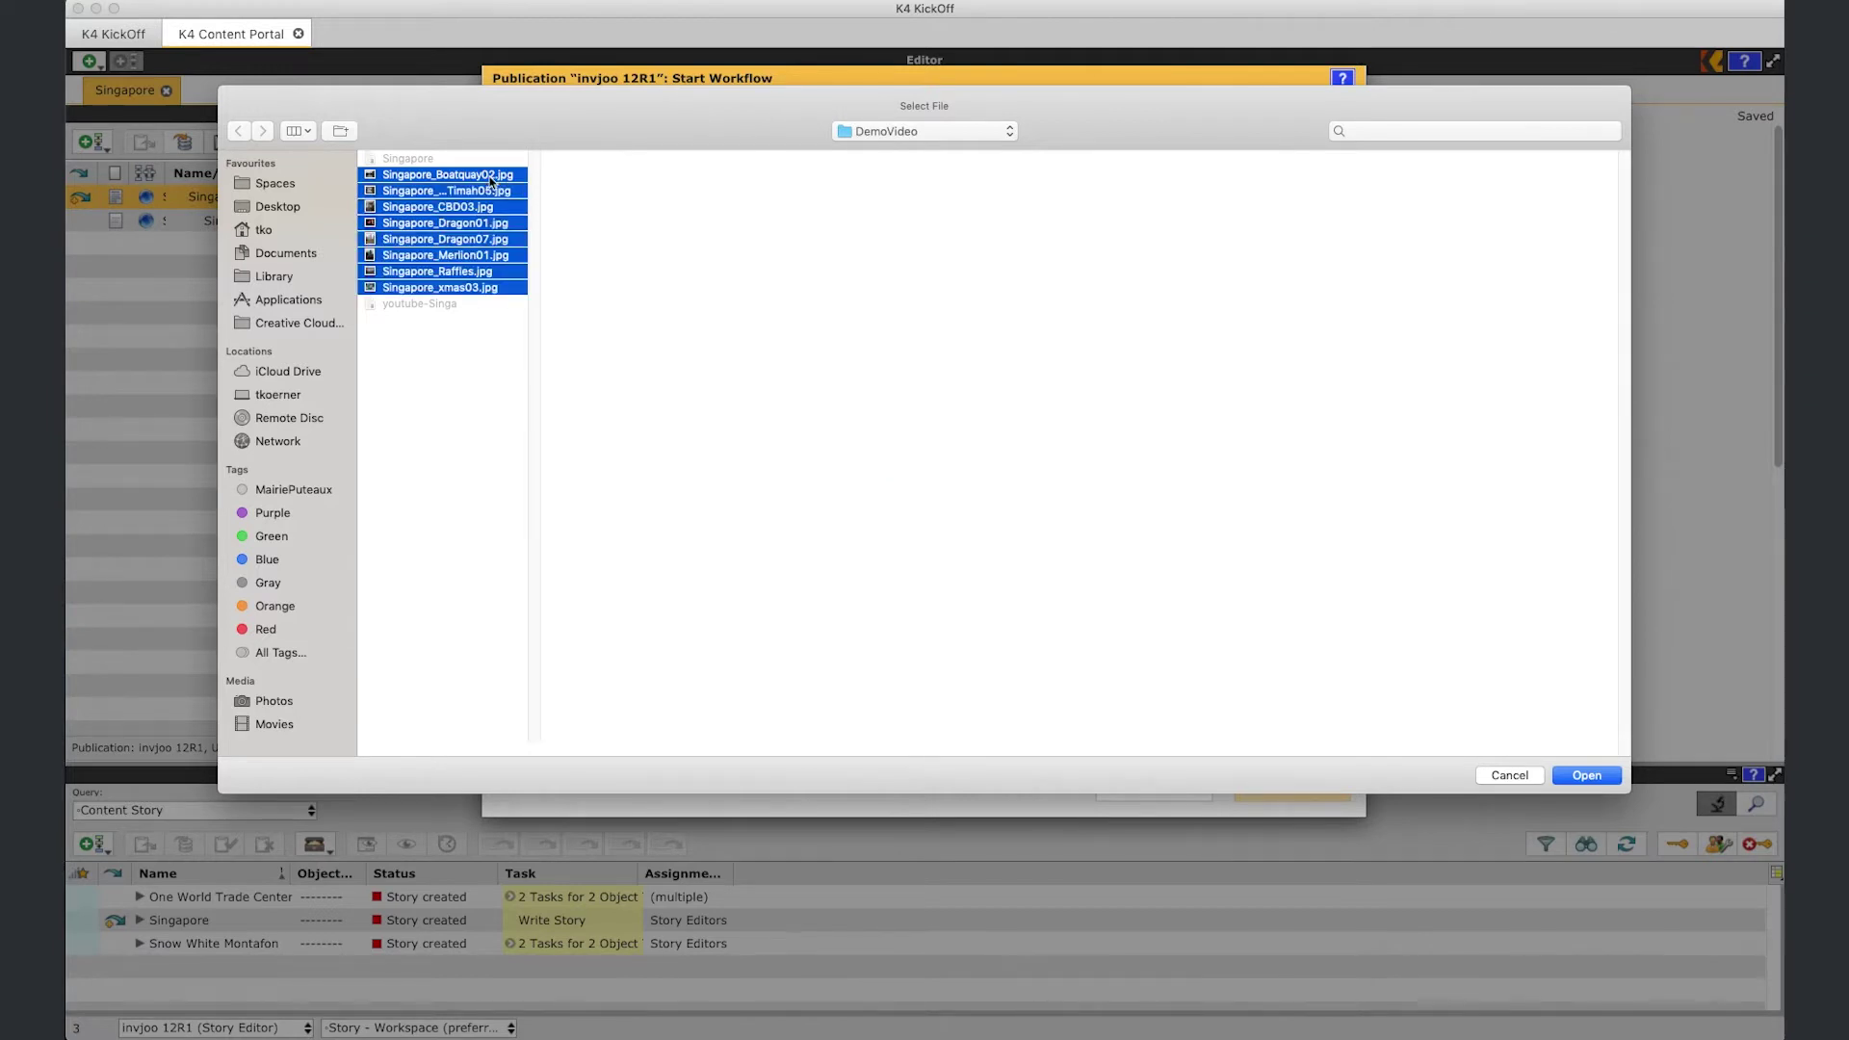
{"action": "key", "text": "Return"}
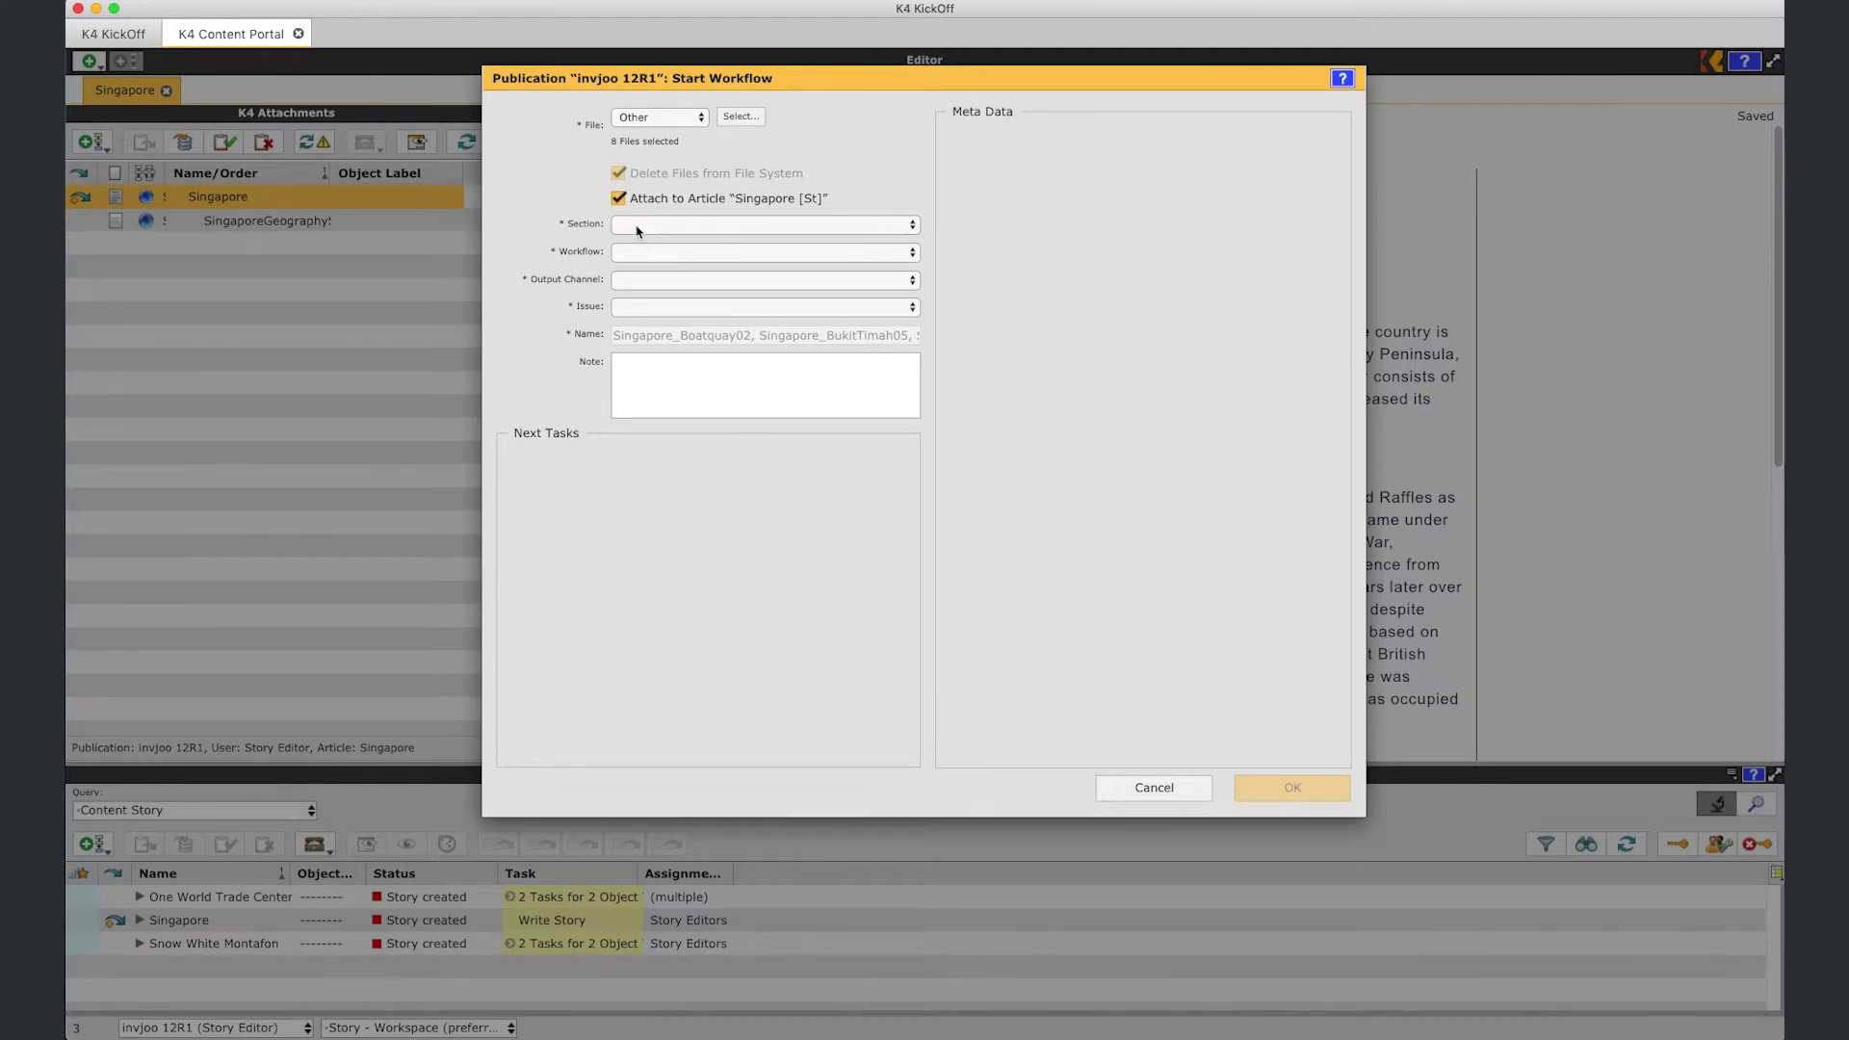
- Assign the photos to the Travel section and Story output channel, and submit them
{"action": "left_click", "coordinate": [636, 232]}
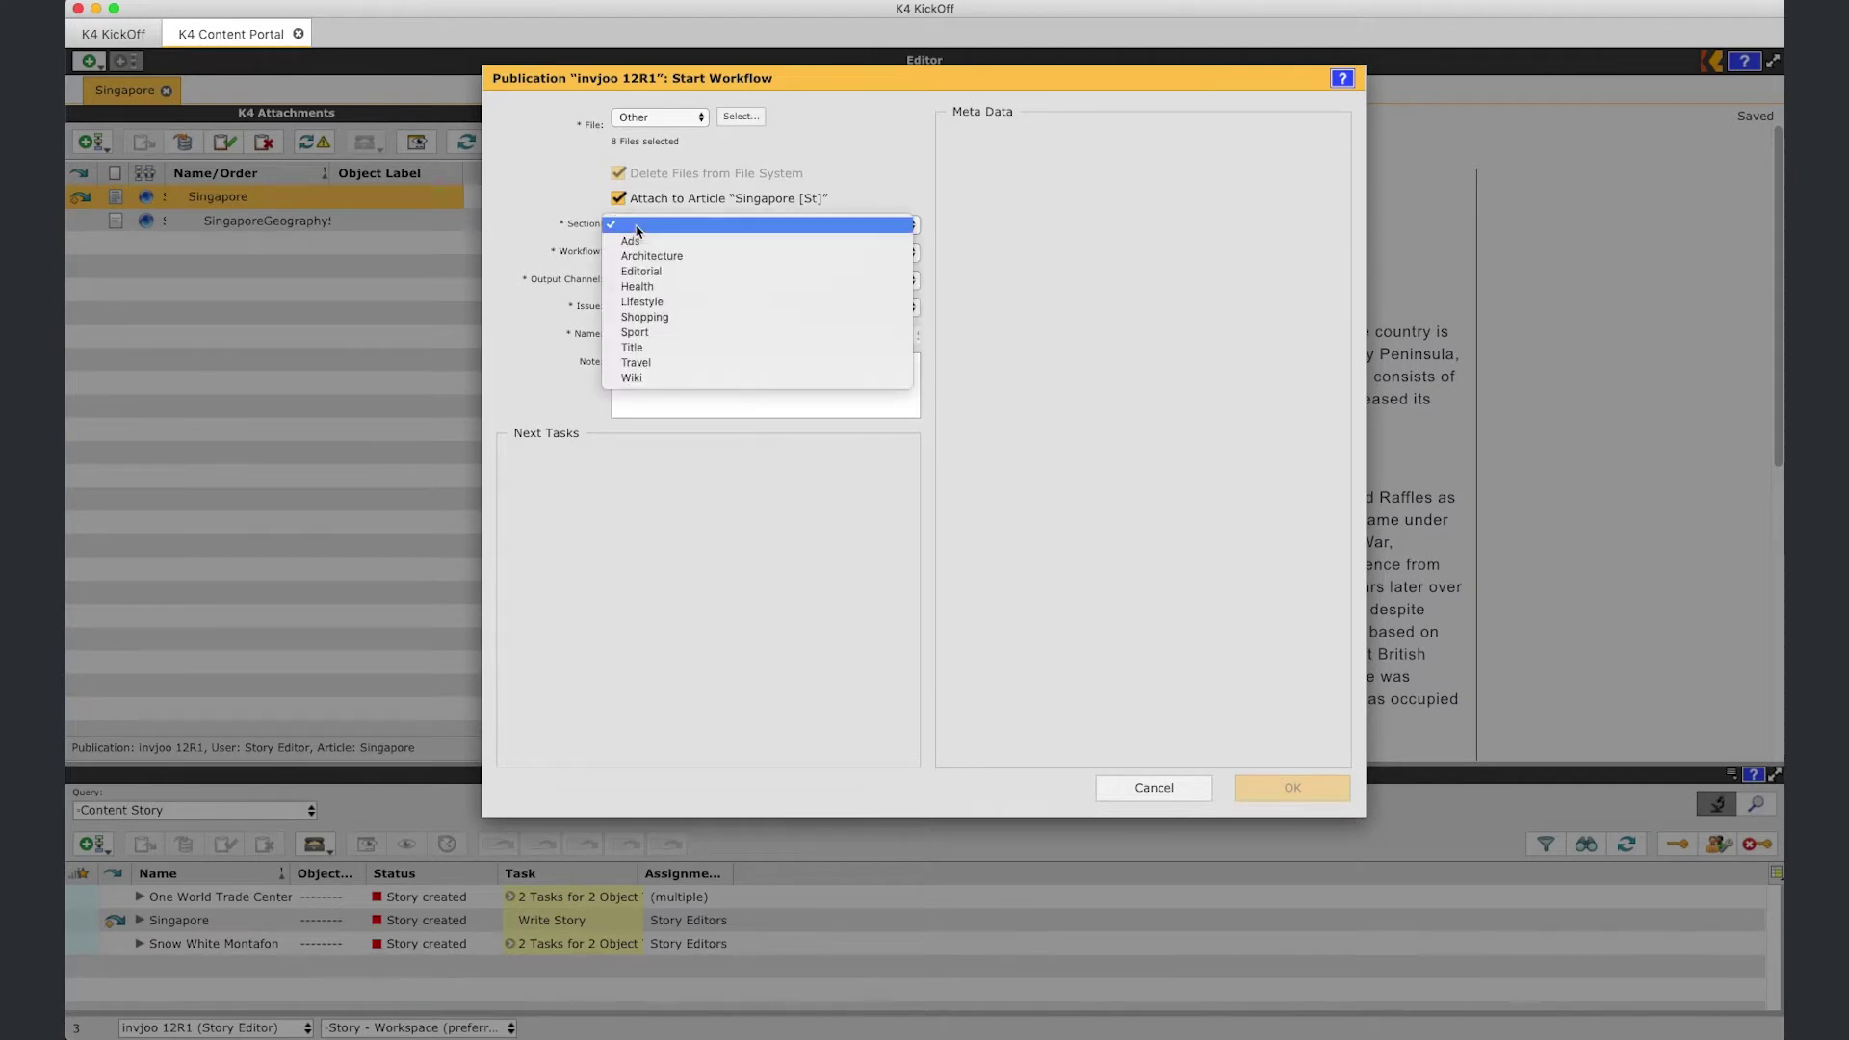
{"action": "left_click", "coordinate": [664, 362]}
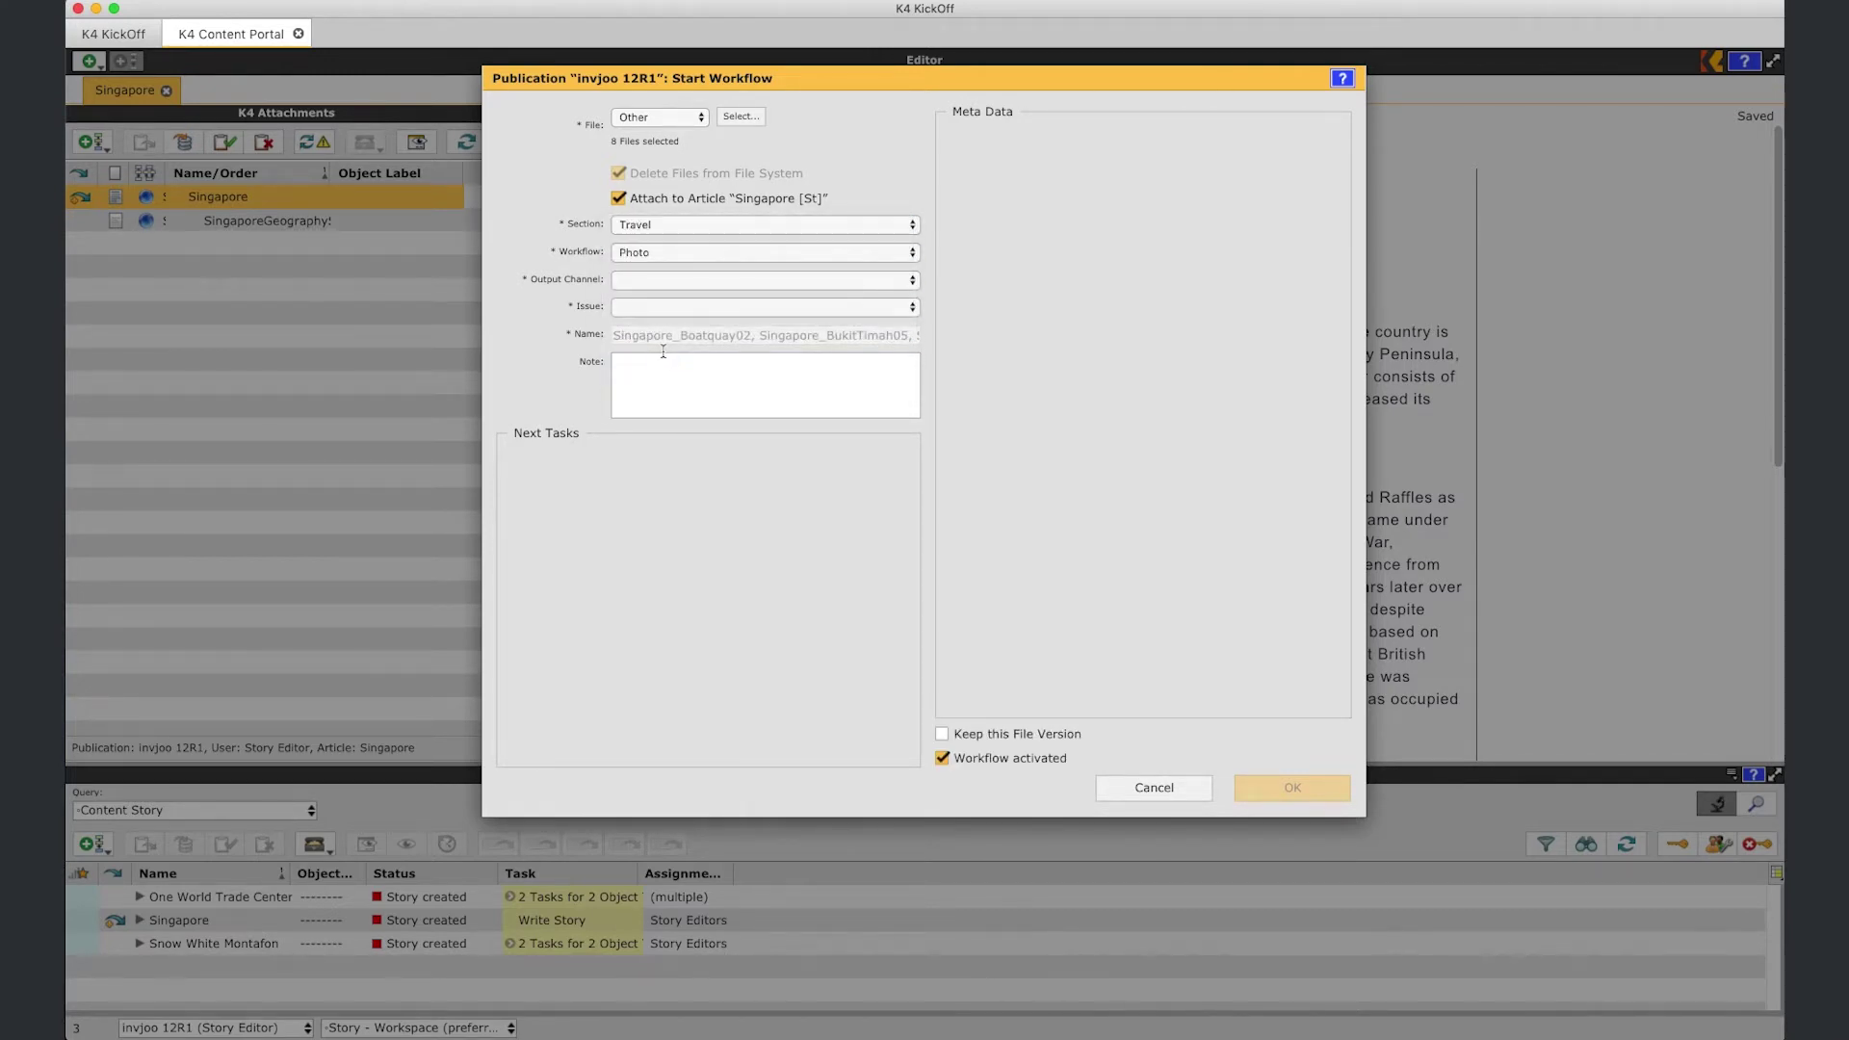
{"action": "left_click", "coordinate": [765, 278]}
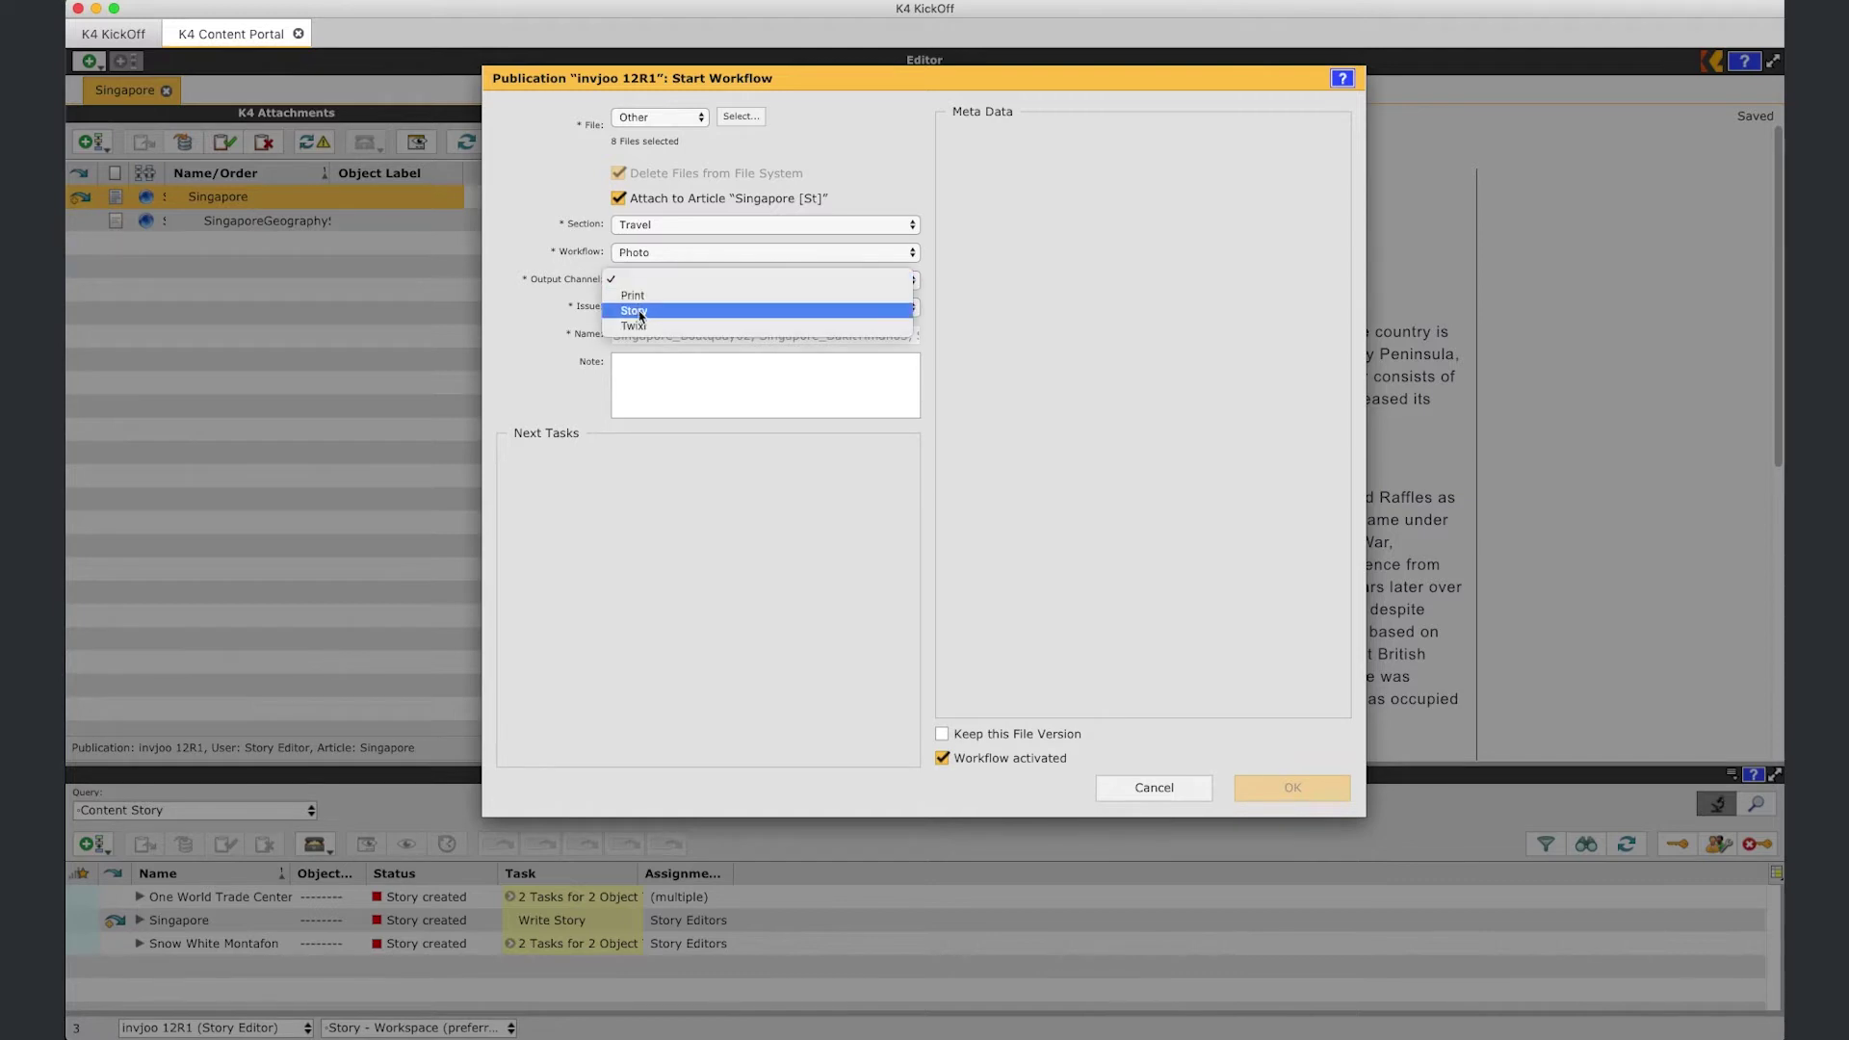
{"action": "left_click", "coordinate": [640, 317]}
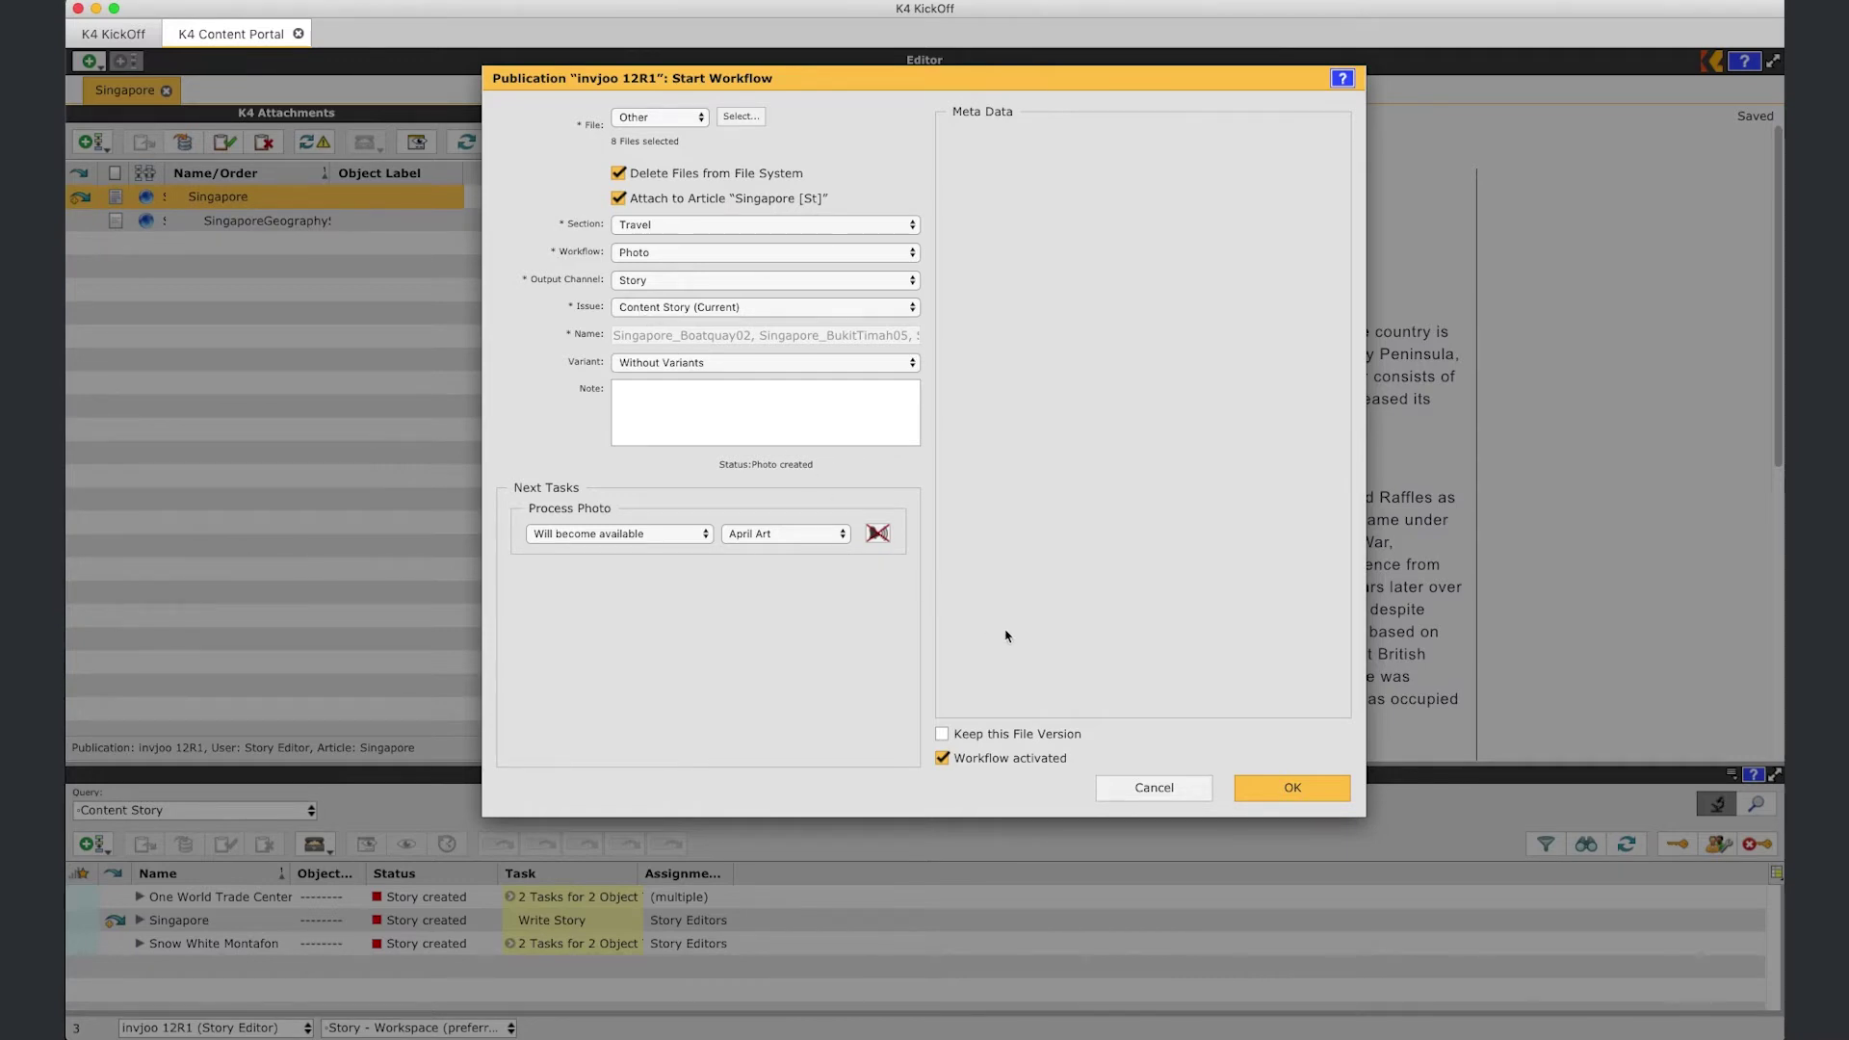
{"action": "left_click", "coordinate": [1286, 787]}
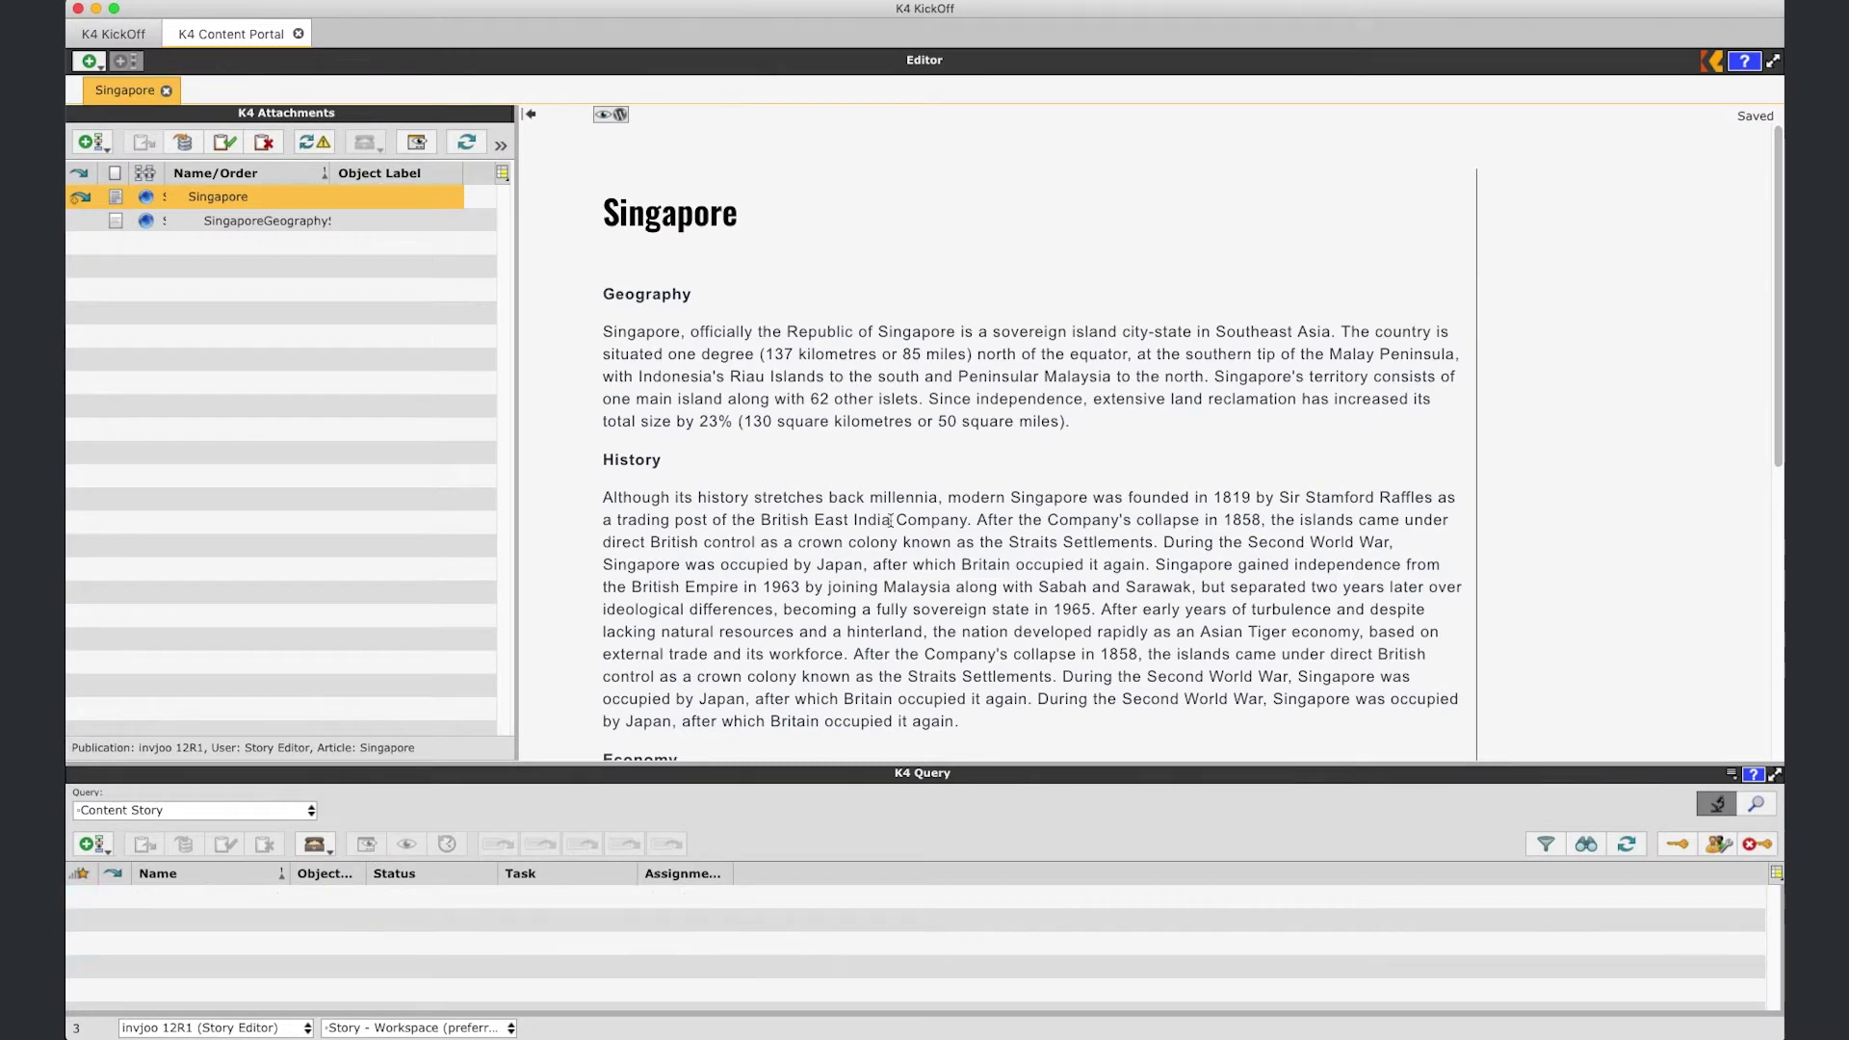
- Refresh attachments, then check in the Singapore article through Finish Task
{"action": "left_click", "coordinate": [470, 144]}
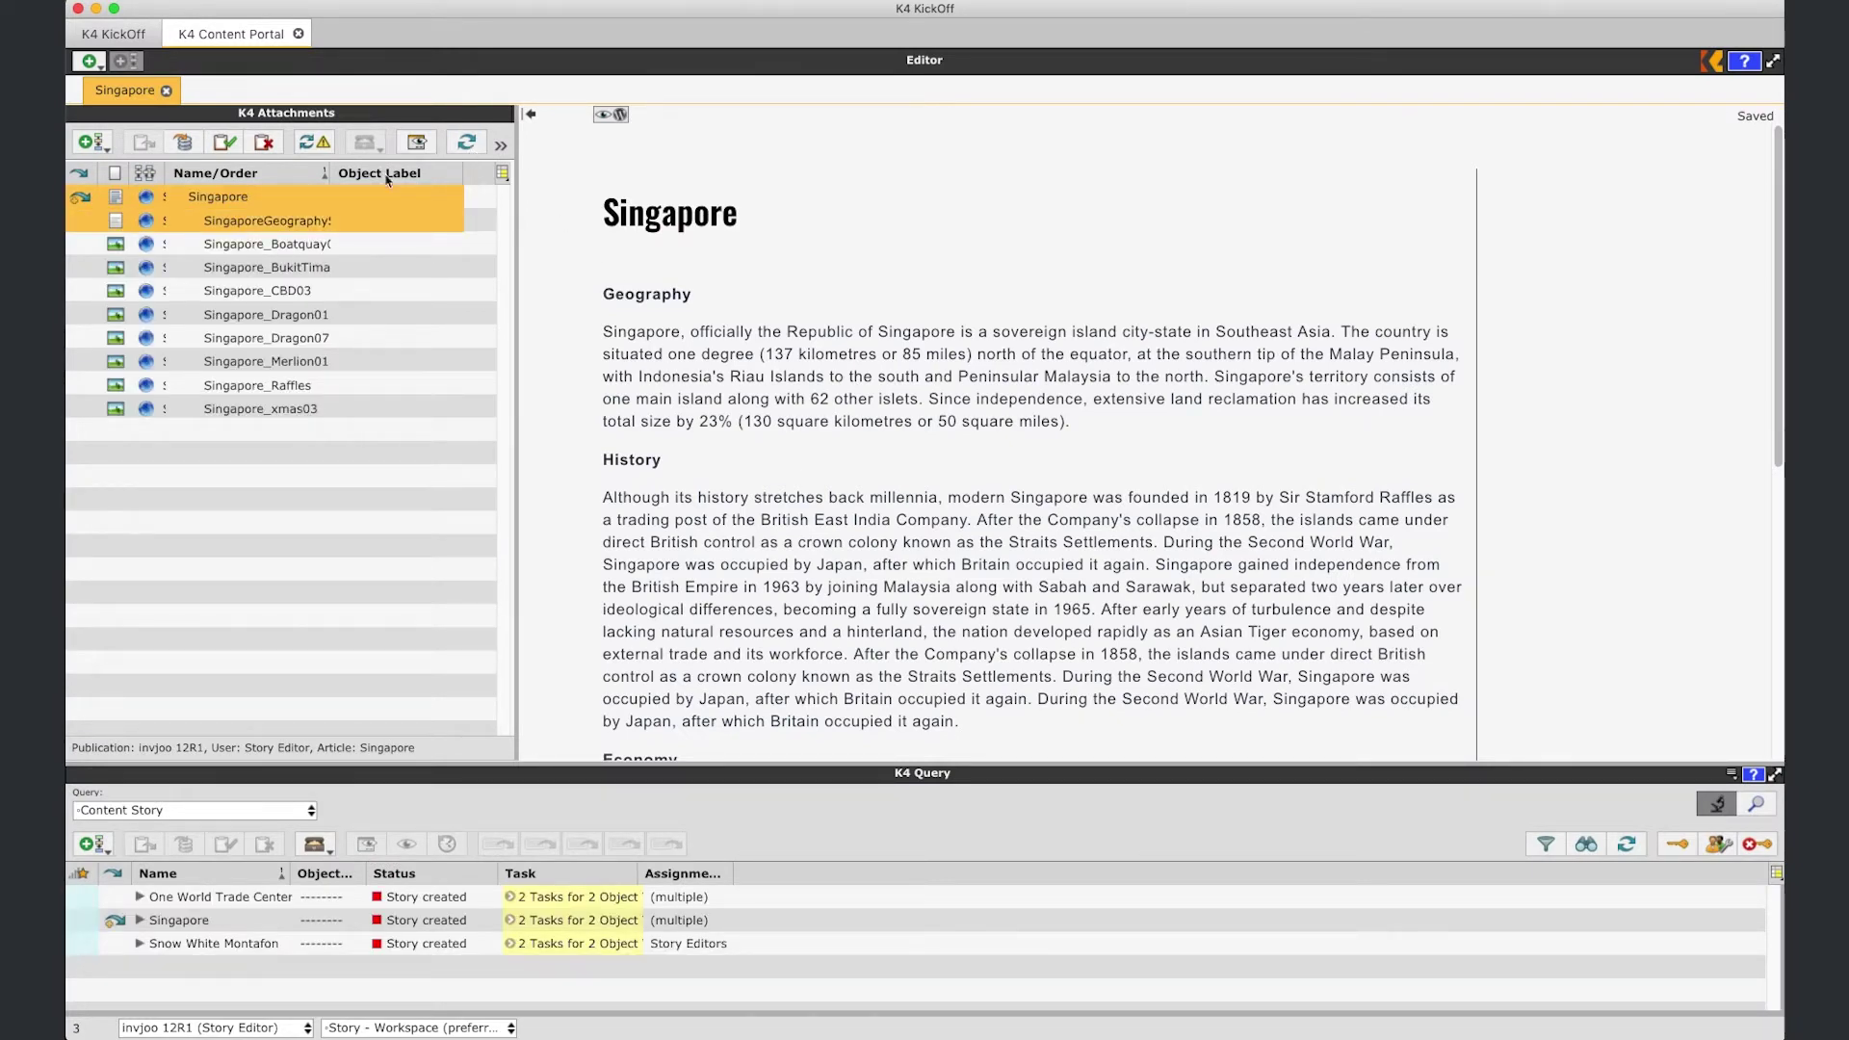
{"action": "left_click", "coordinate": [336, 198]}
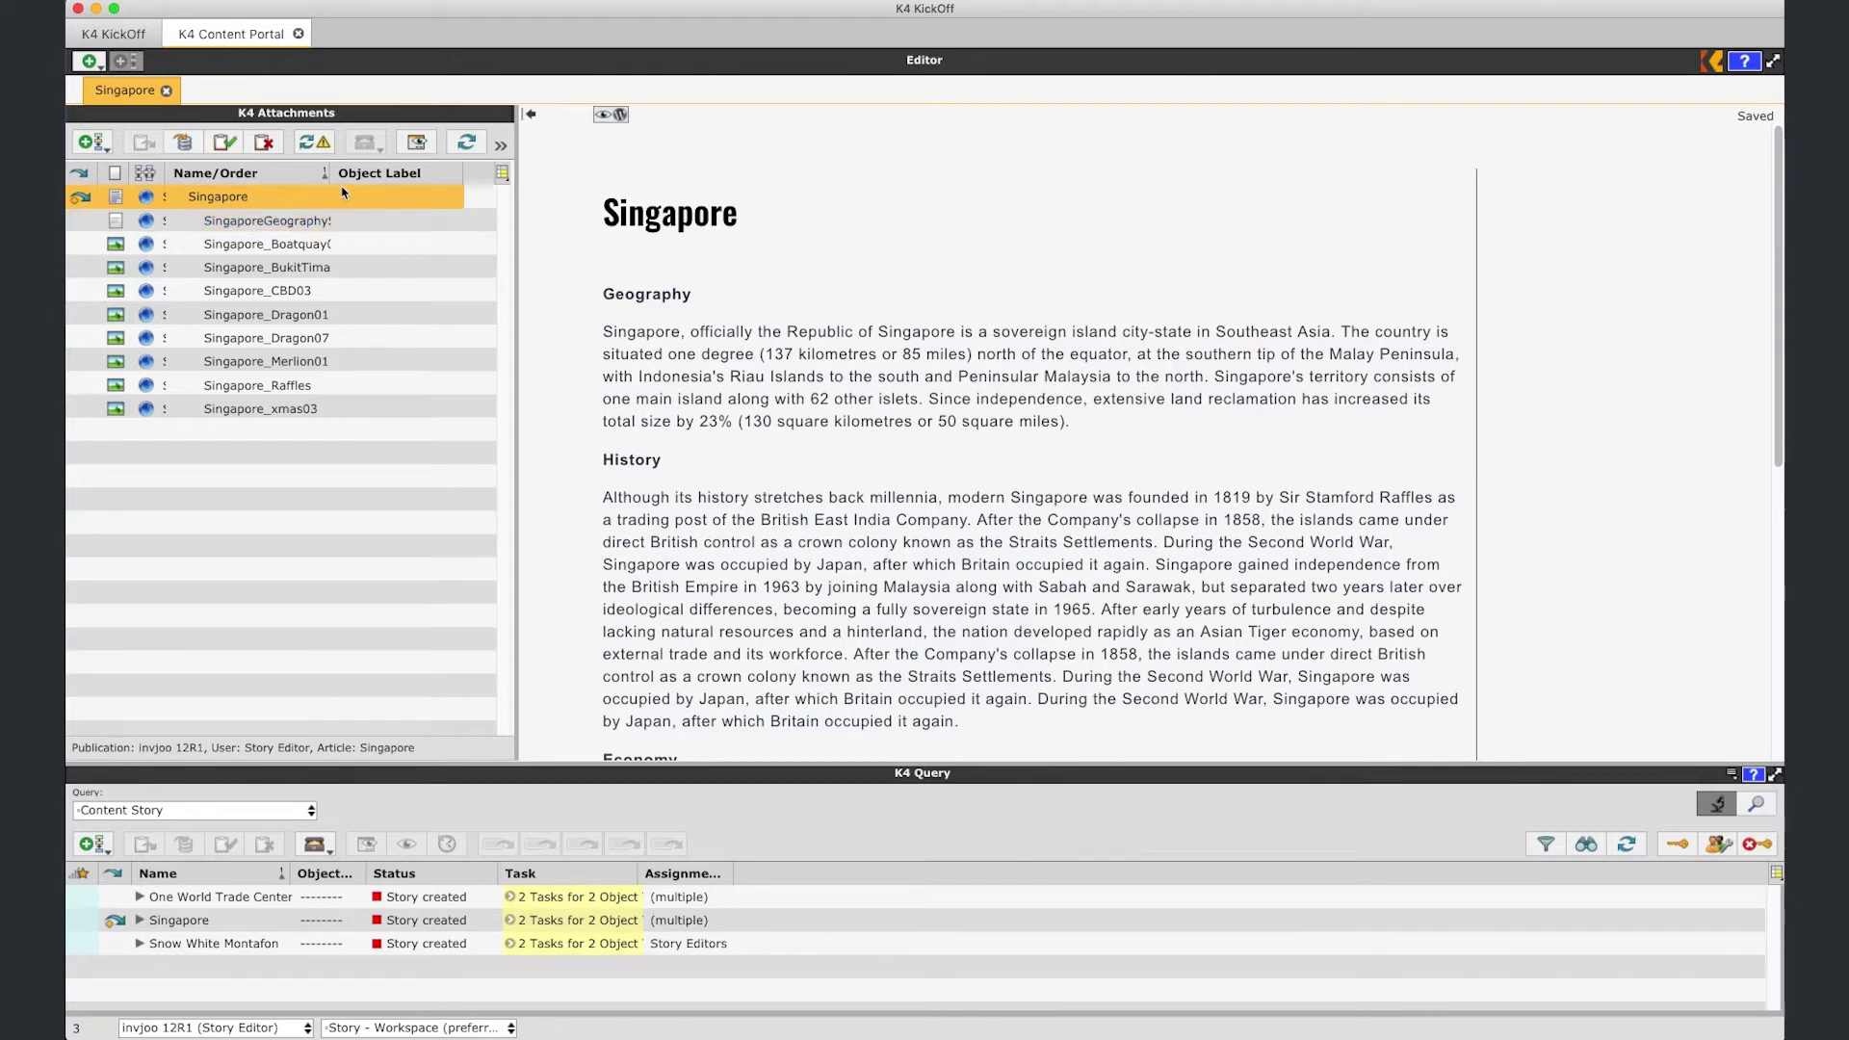
{"action": "left_click", "coordinate": [226, 142]}
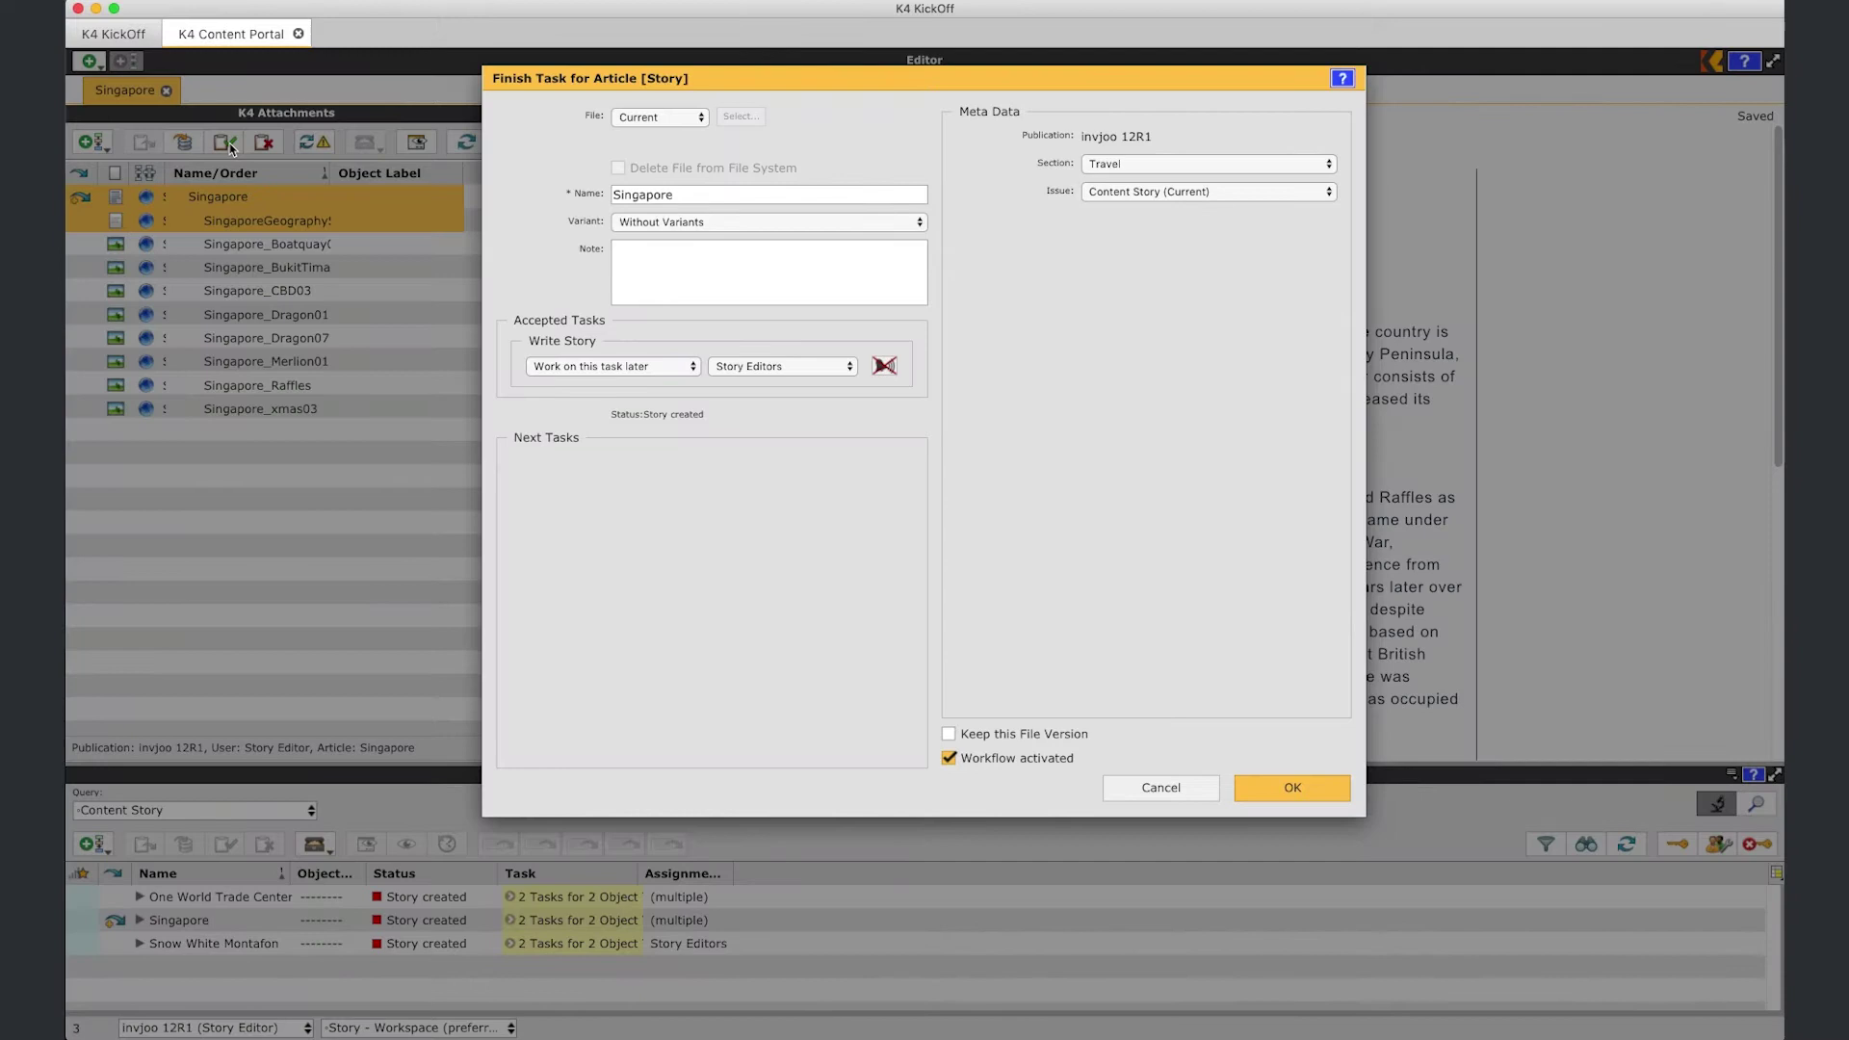
{"action": "left_click", "coordinate": [1291, 789]}
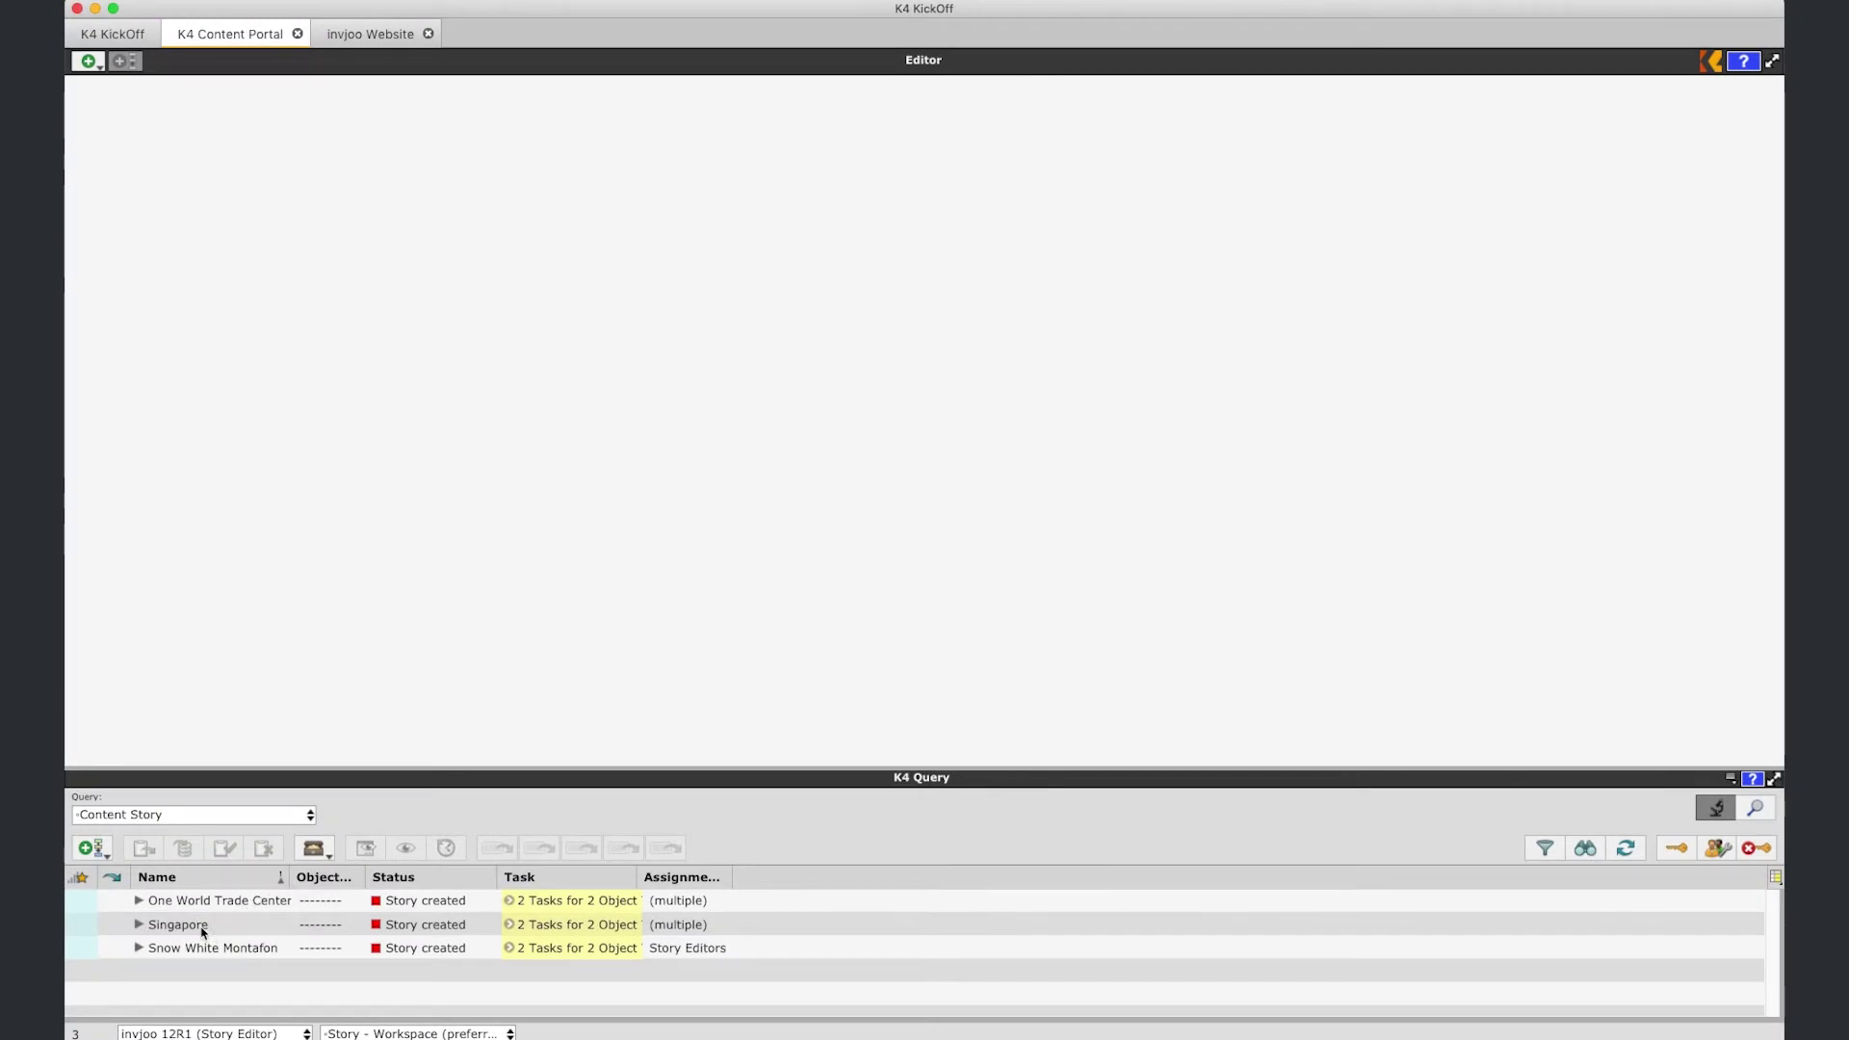
- Reopen the Singapore article, accept its task, and show the heading's block formats
{"action": "double_click", "coordinate": [196, 931]}
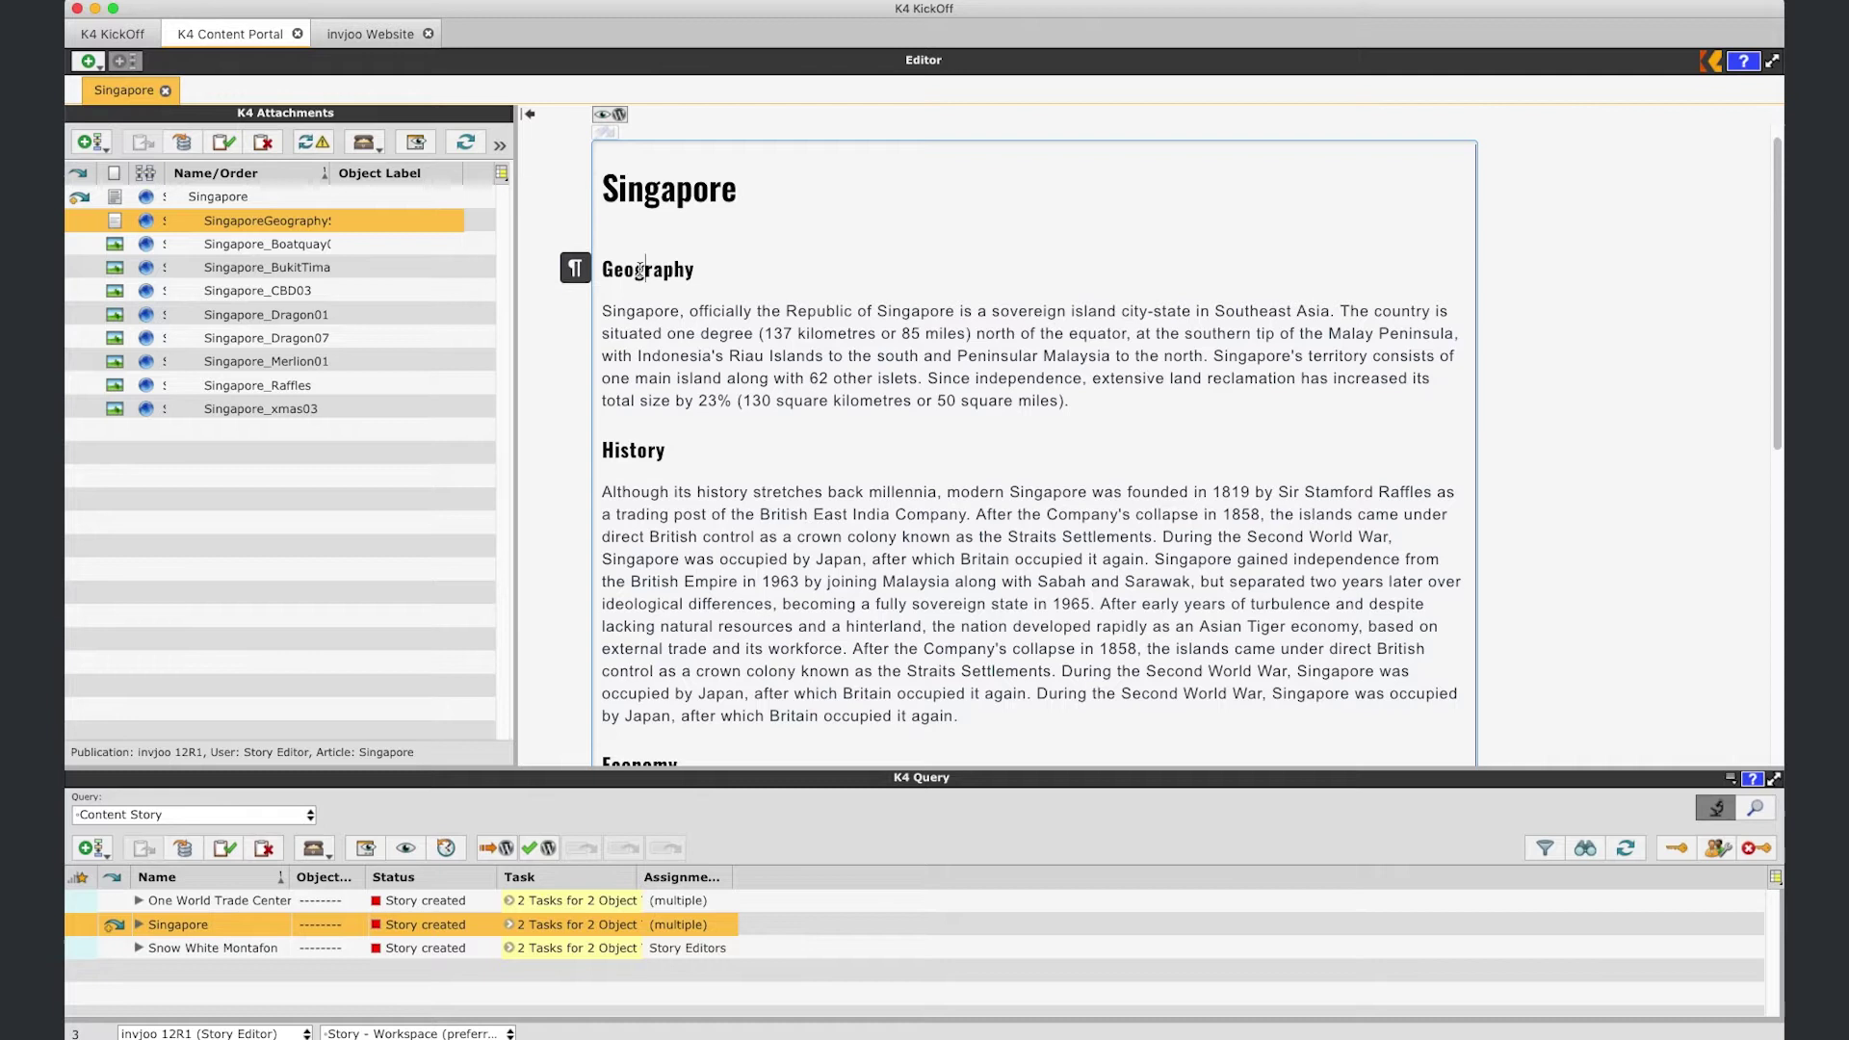
{"action": "left_click", "coordinate": [577, 269]}
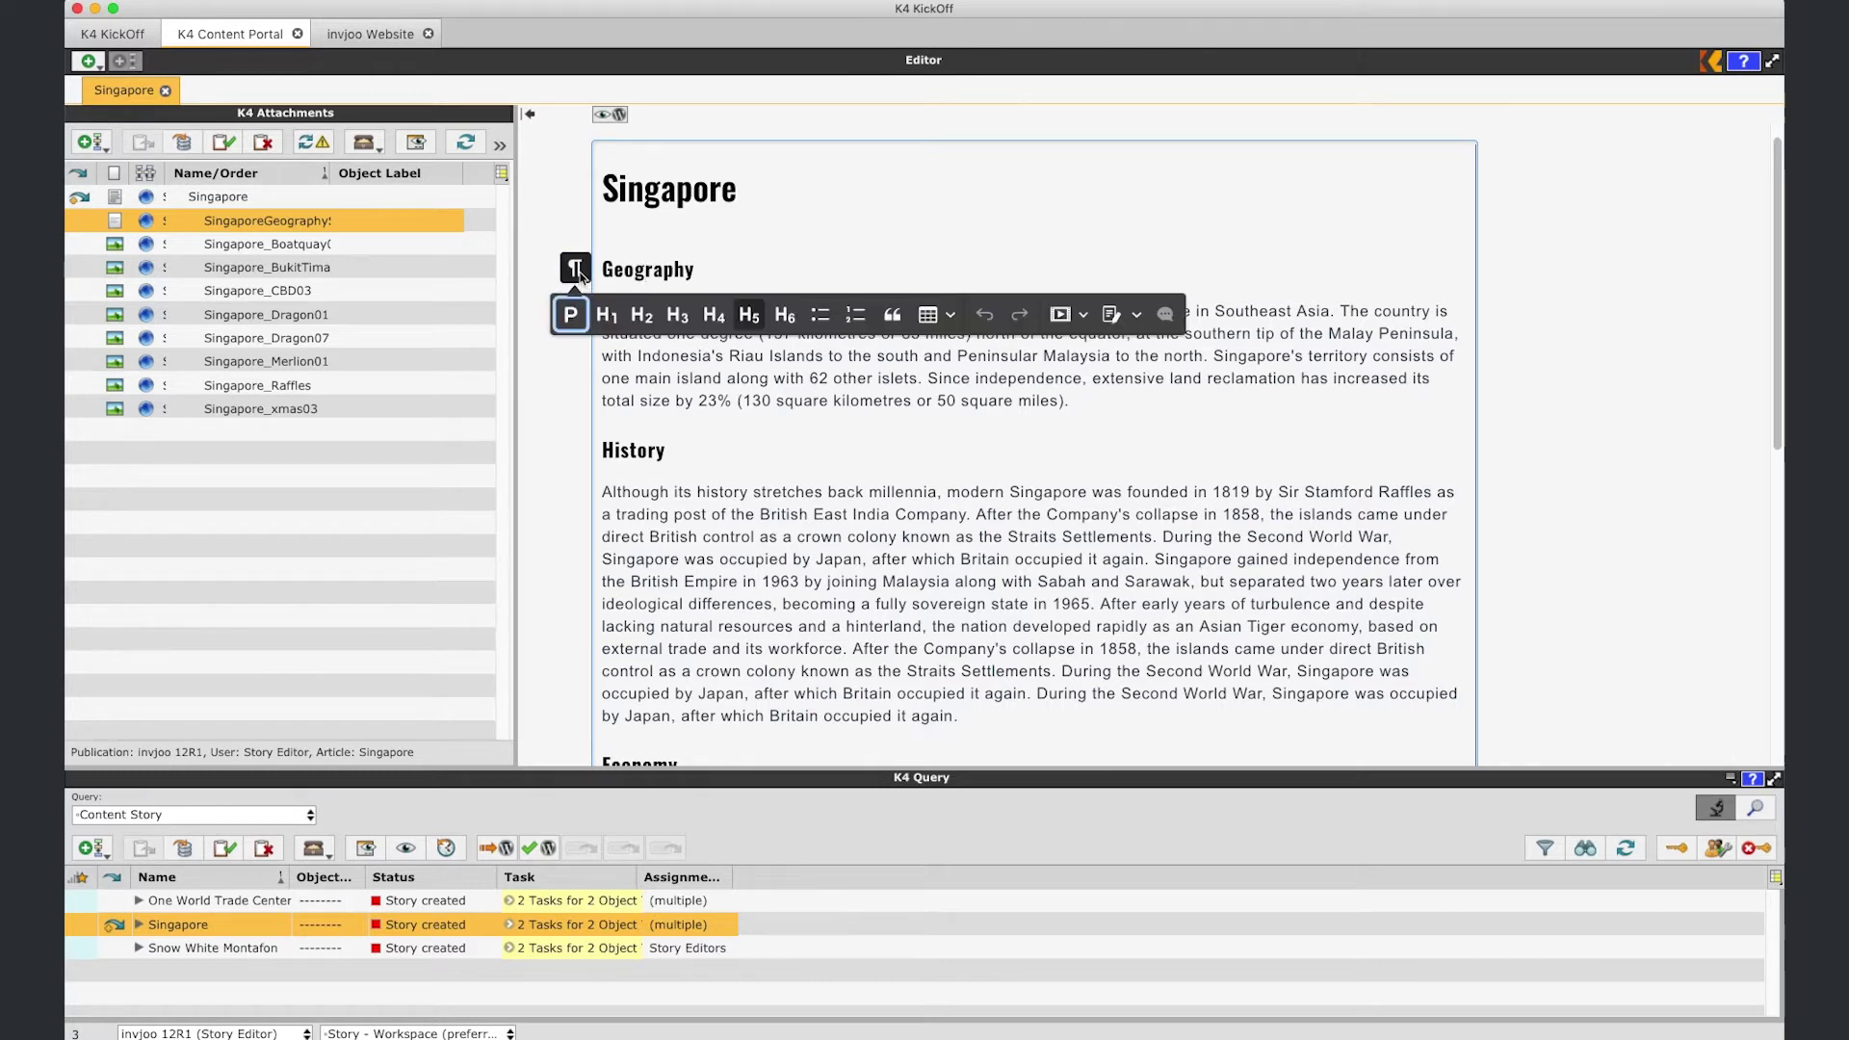
- Bold 'Republic of Singapore' and italicize 'Malay Peninsula' in the Geography text
{"action": "left_click", "coordinate": [576, 269]}
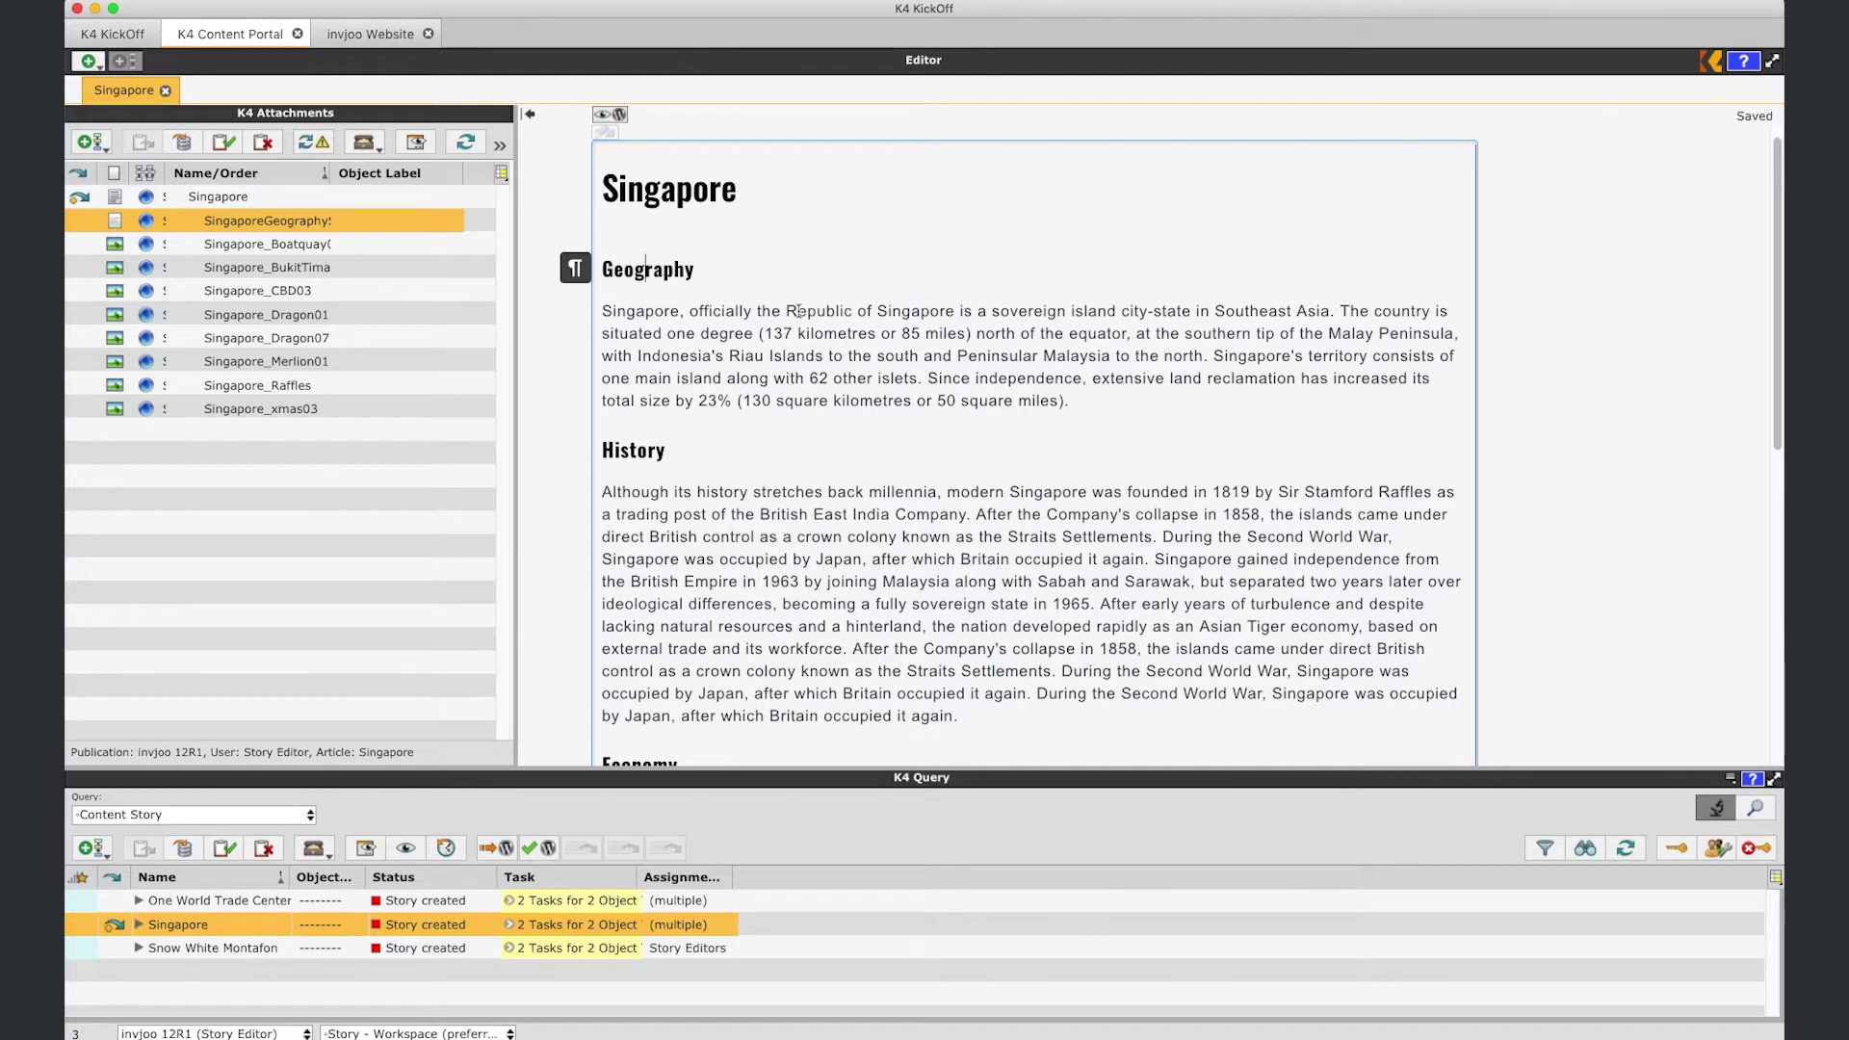
{"action": "left_click_drag", "start_coordinate": [786, 311], "coordinate": [954, 311]}
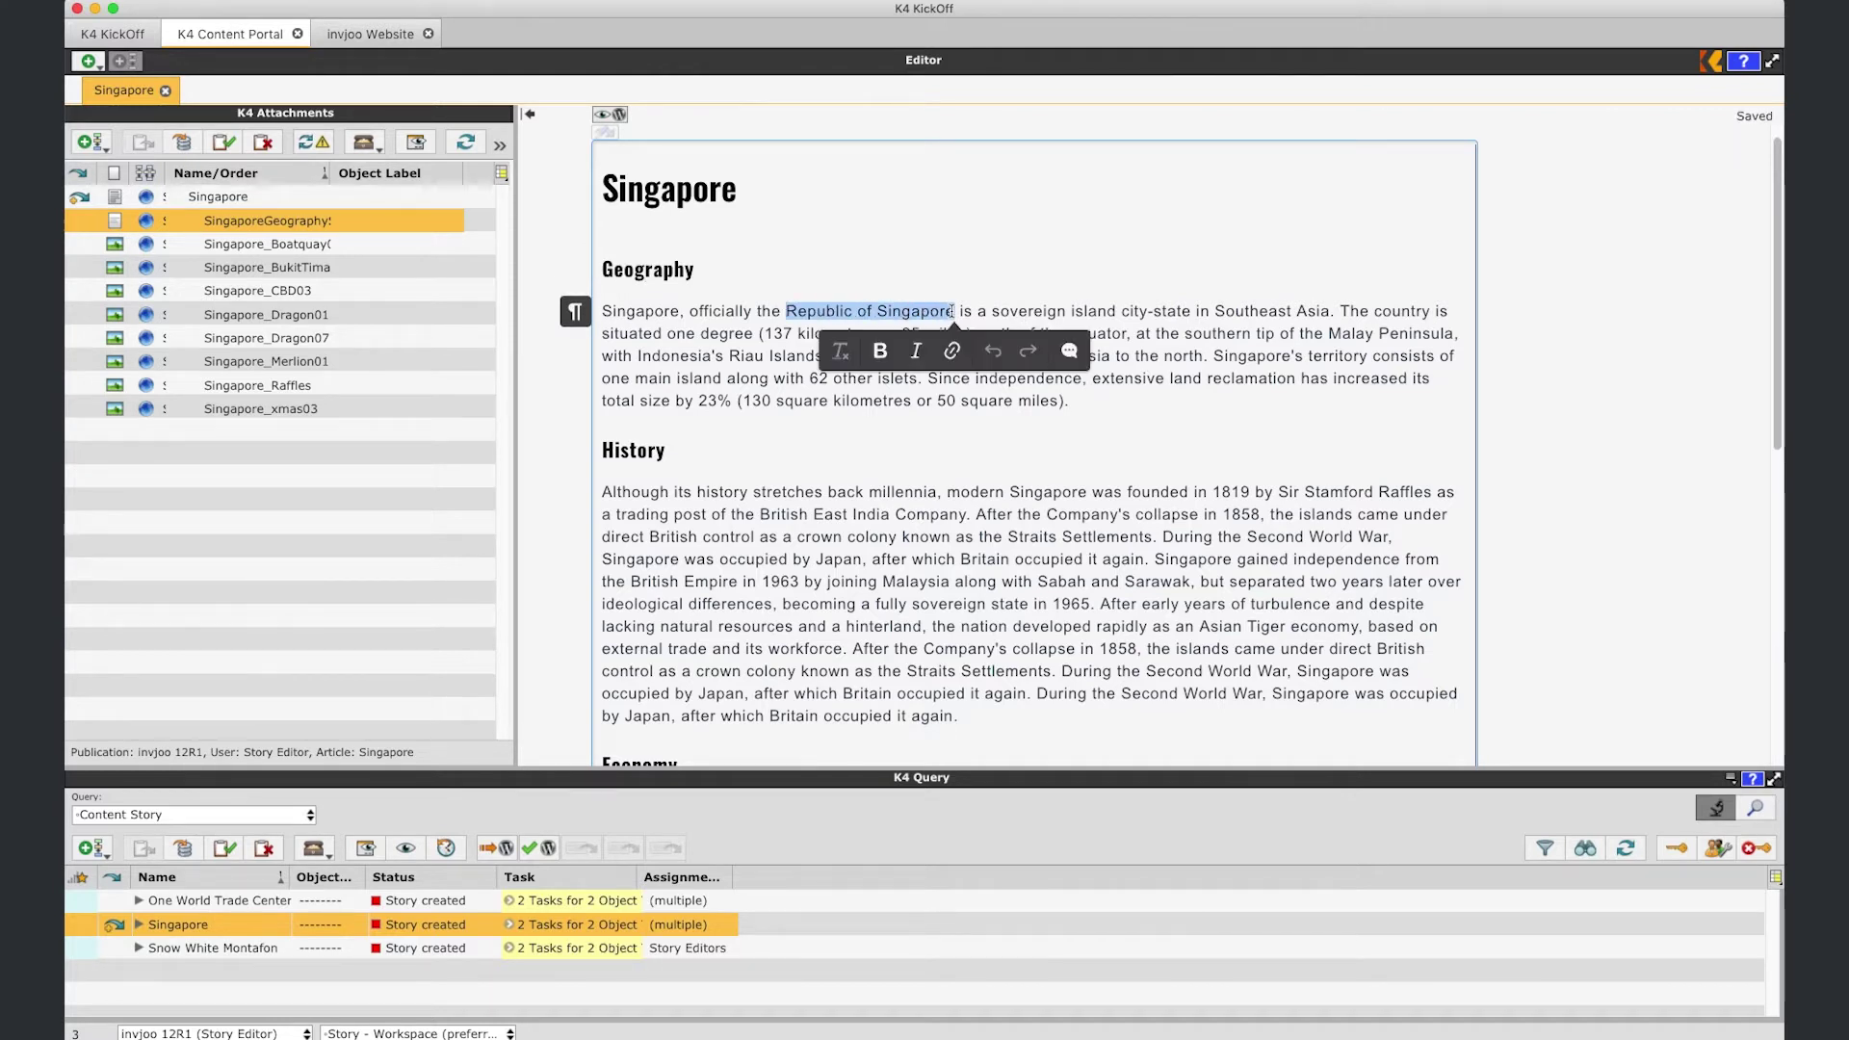
{"action": "left_click", "coordinate": [879, 352]}
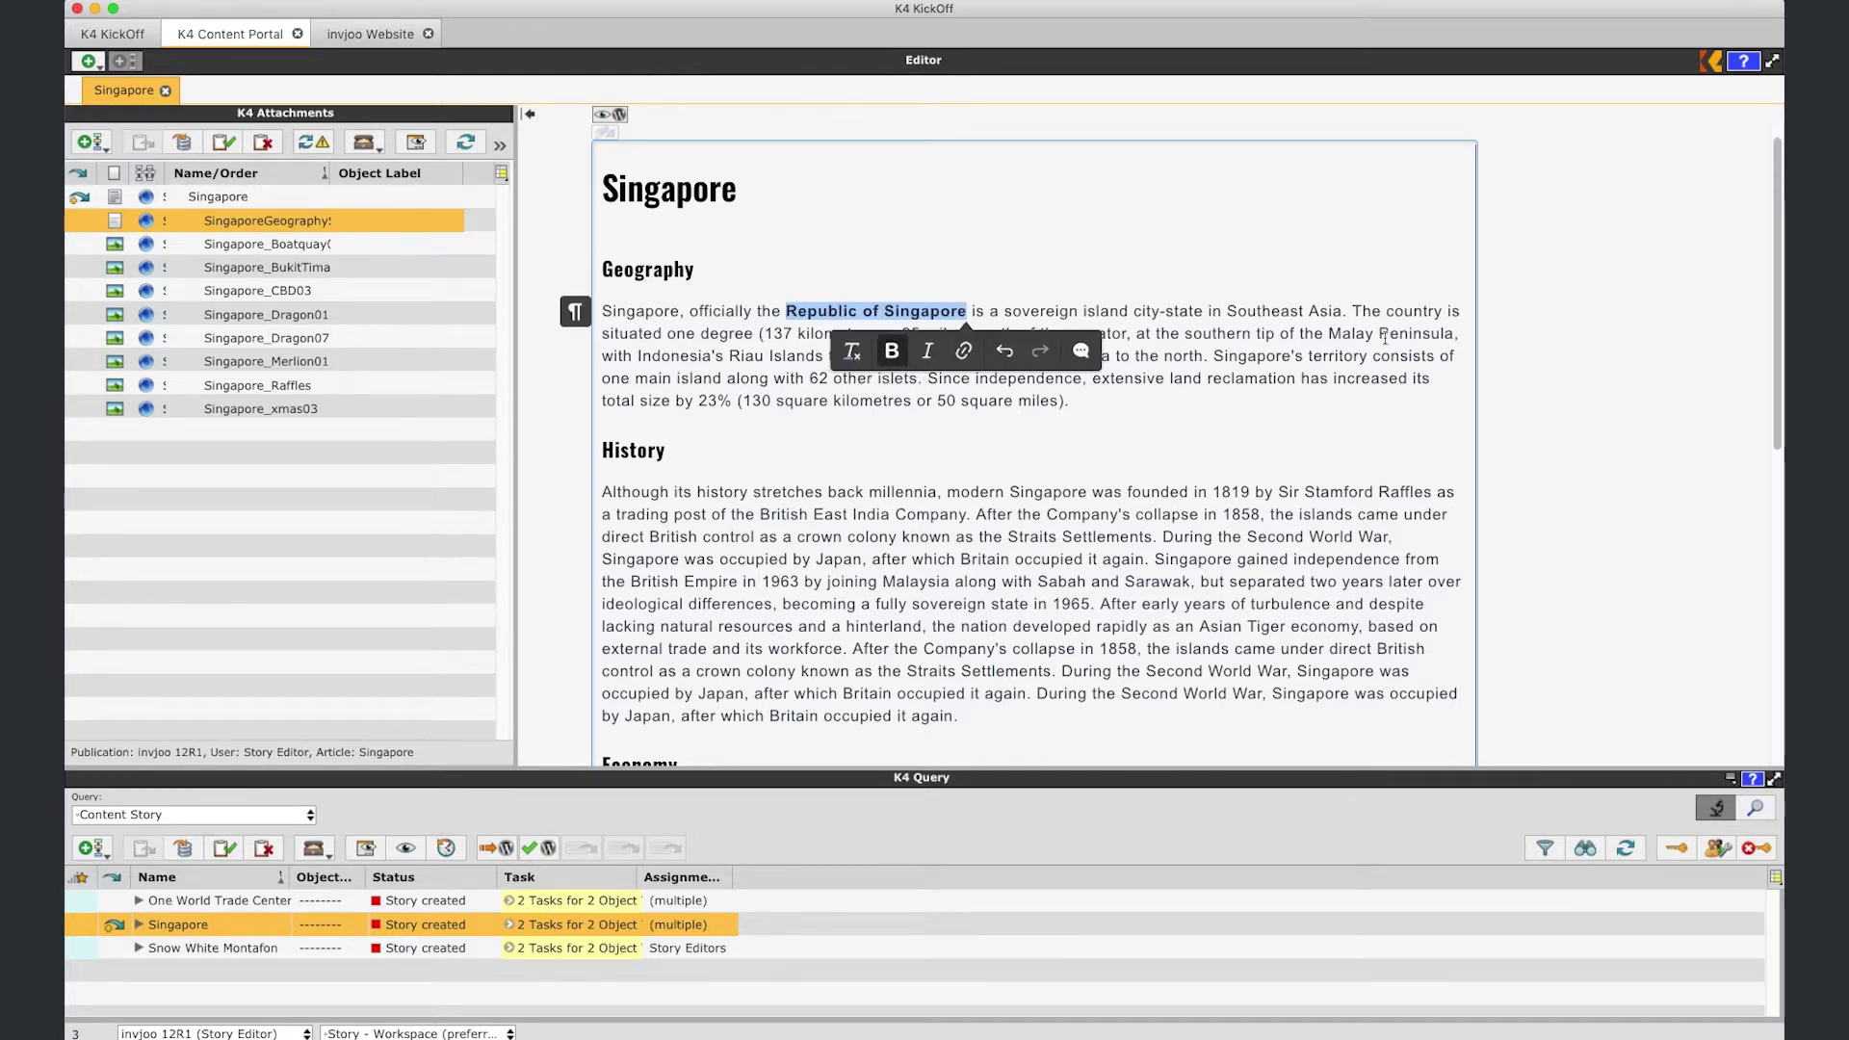
{"action": "left_click_drag", "start_coordinate": [1330, 332], "coordinate": [1450, 334]}
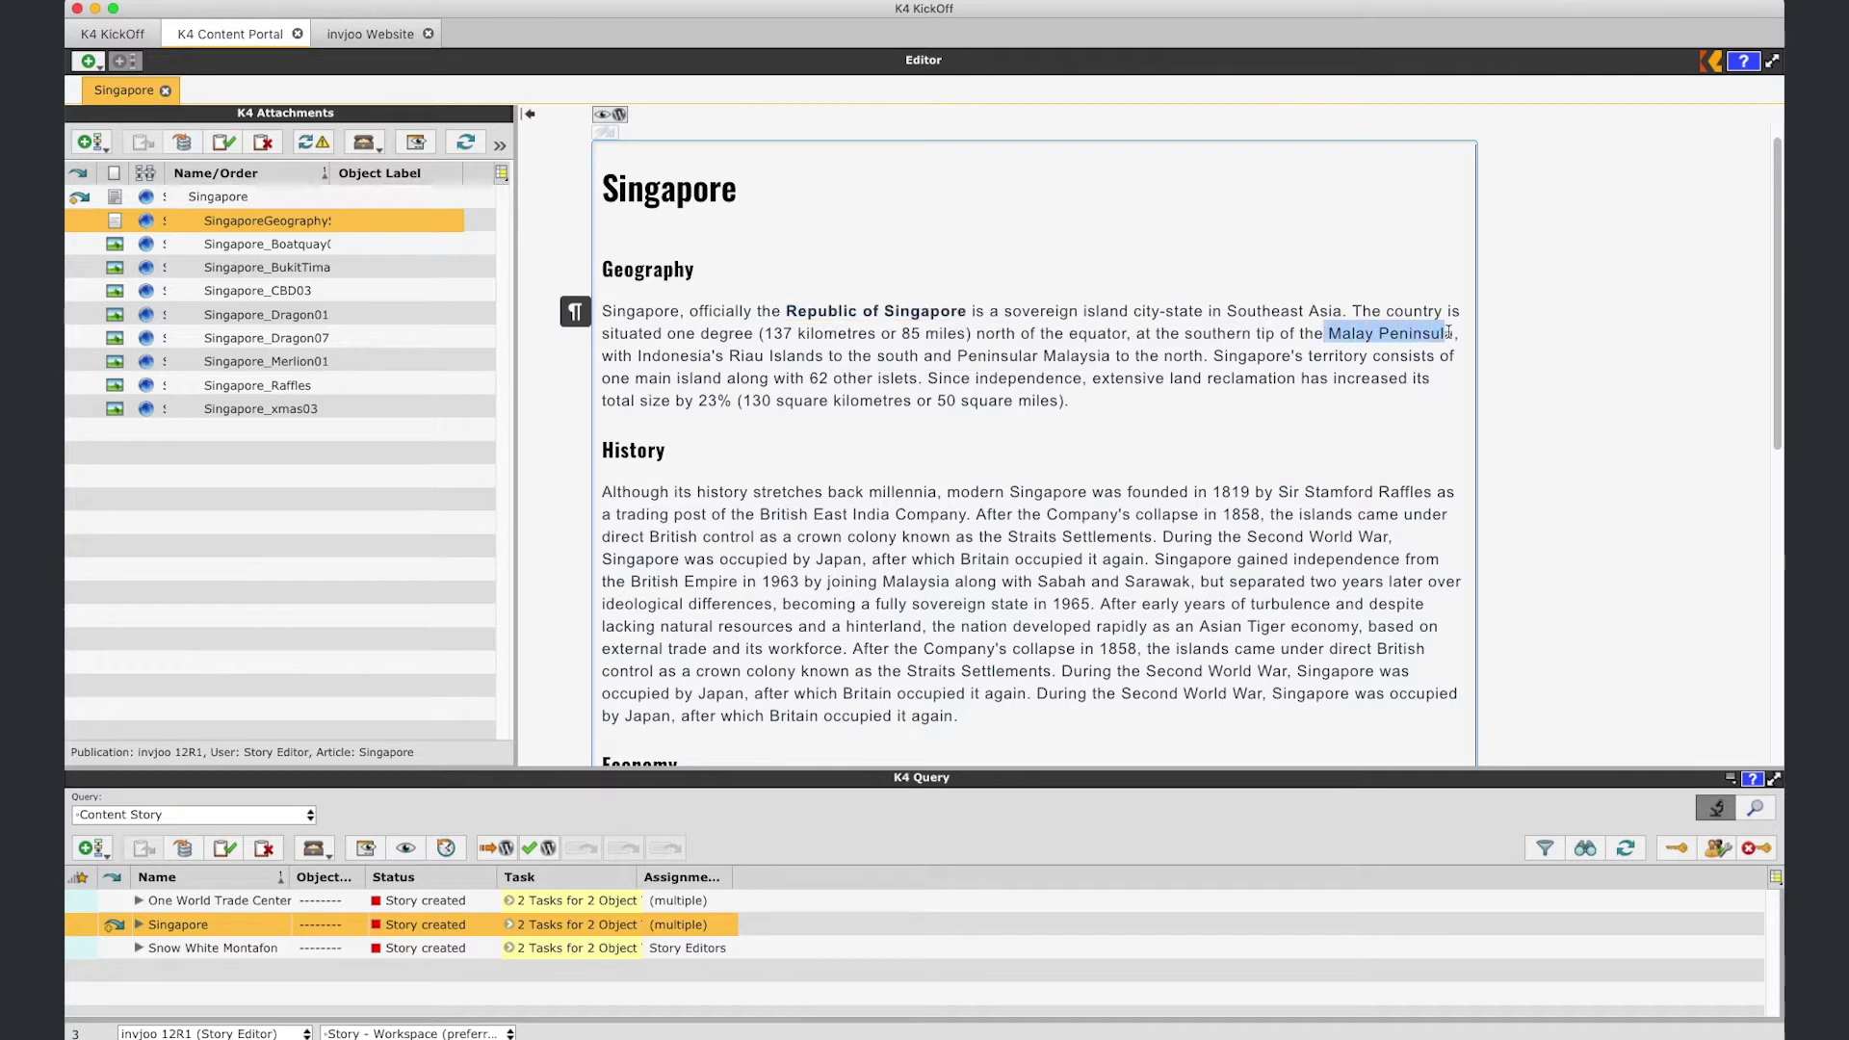
{"action": "left_click", "coordinate": [1416, 372]}
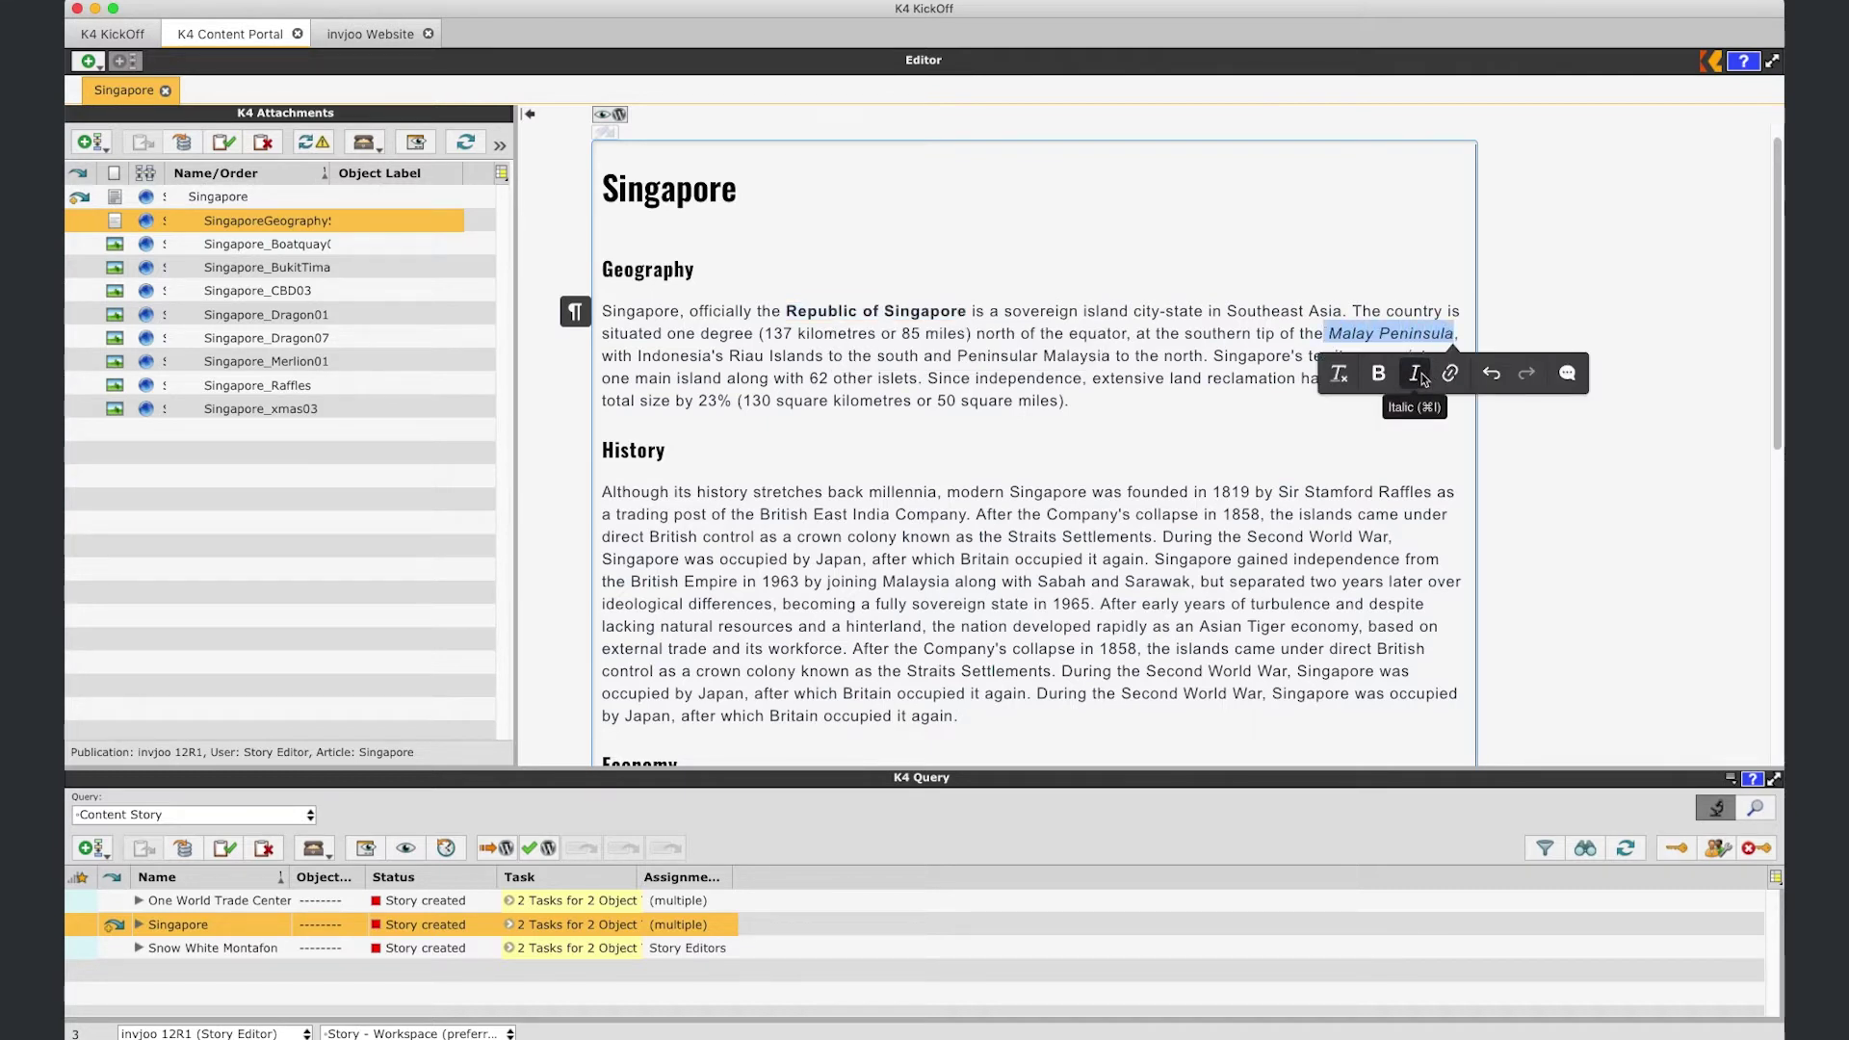
{"action": "left_click", "coordinate": [366, 254]}
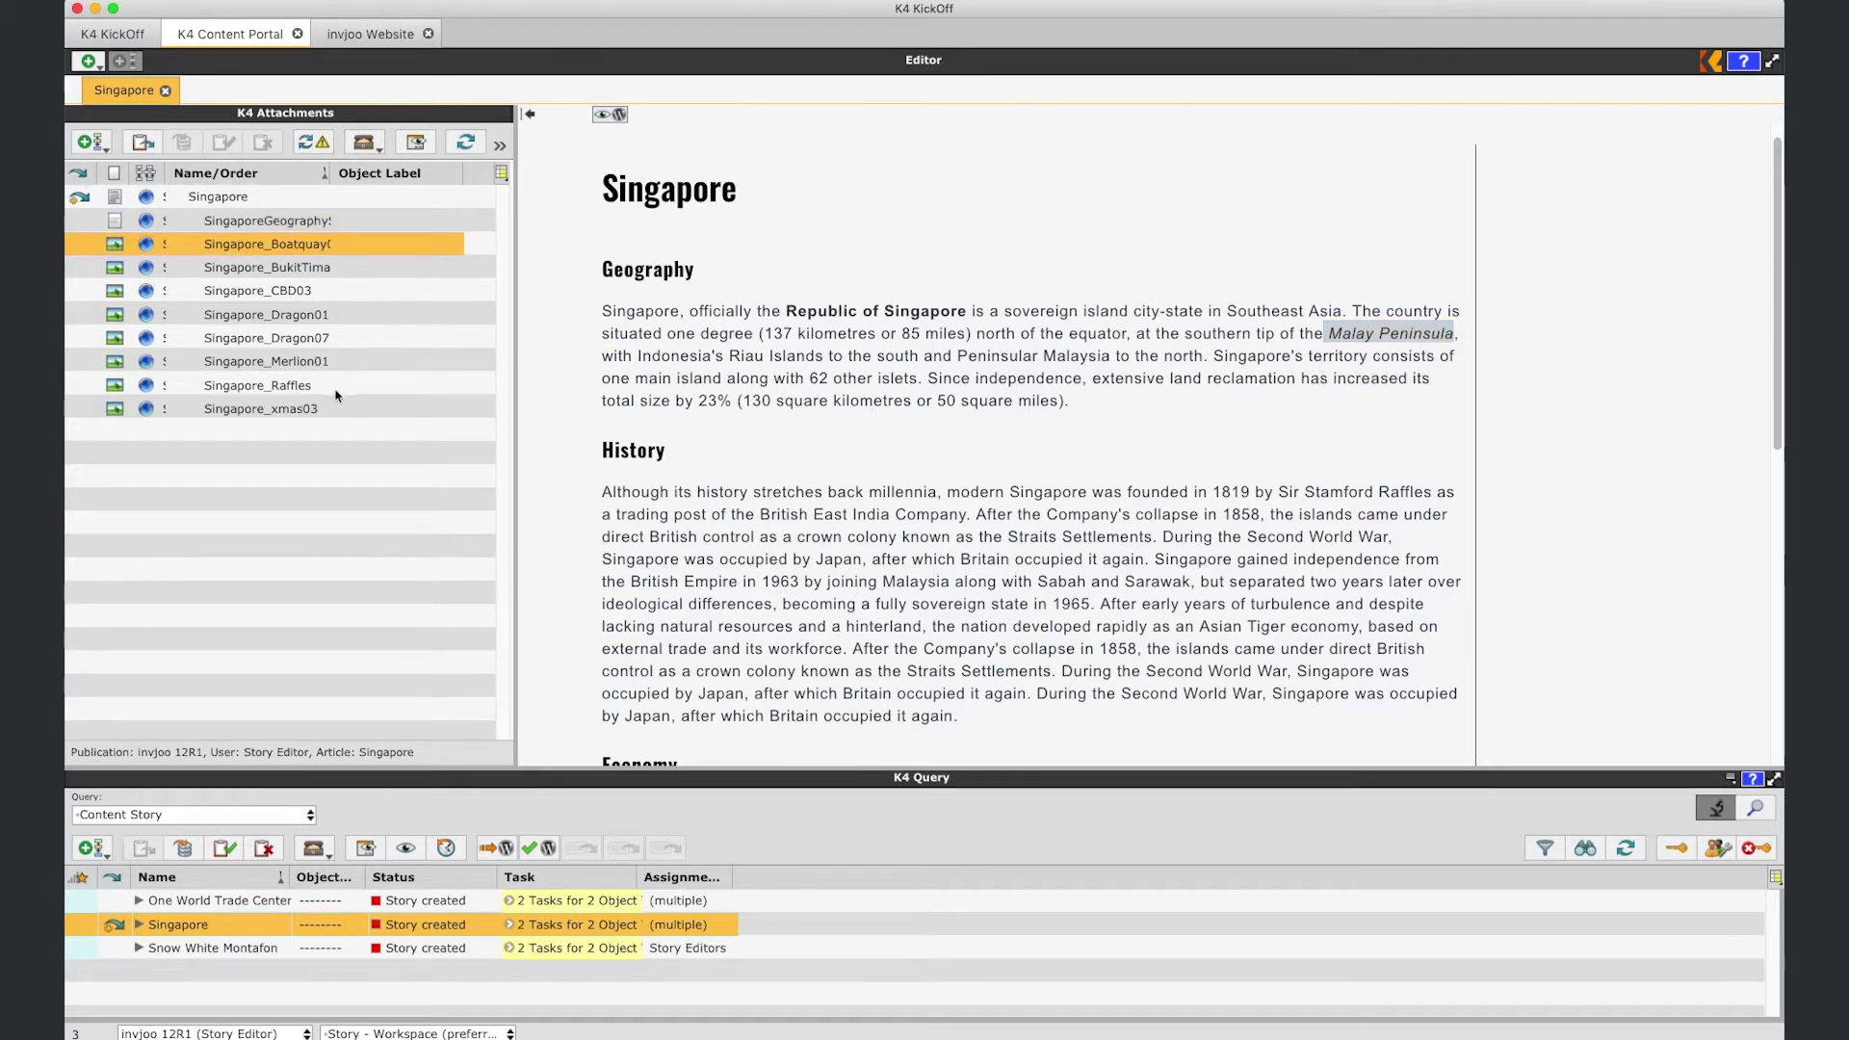
{"action": "left_click", "coordinate": [343, 413], "text": "shift"}
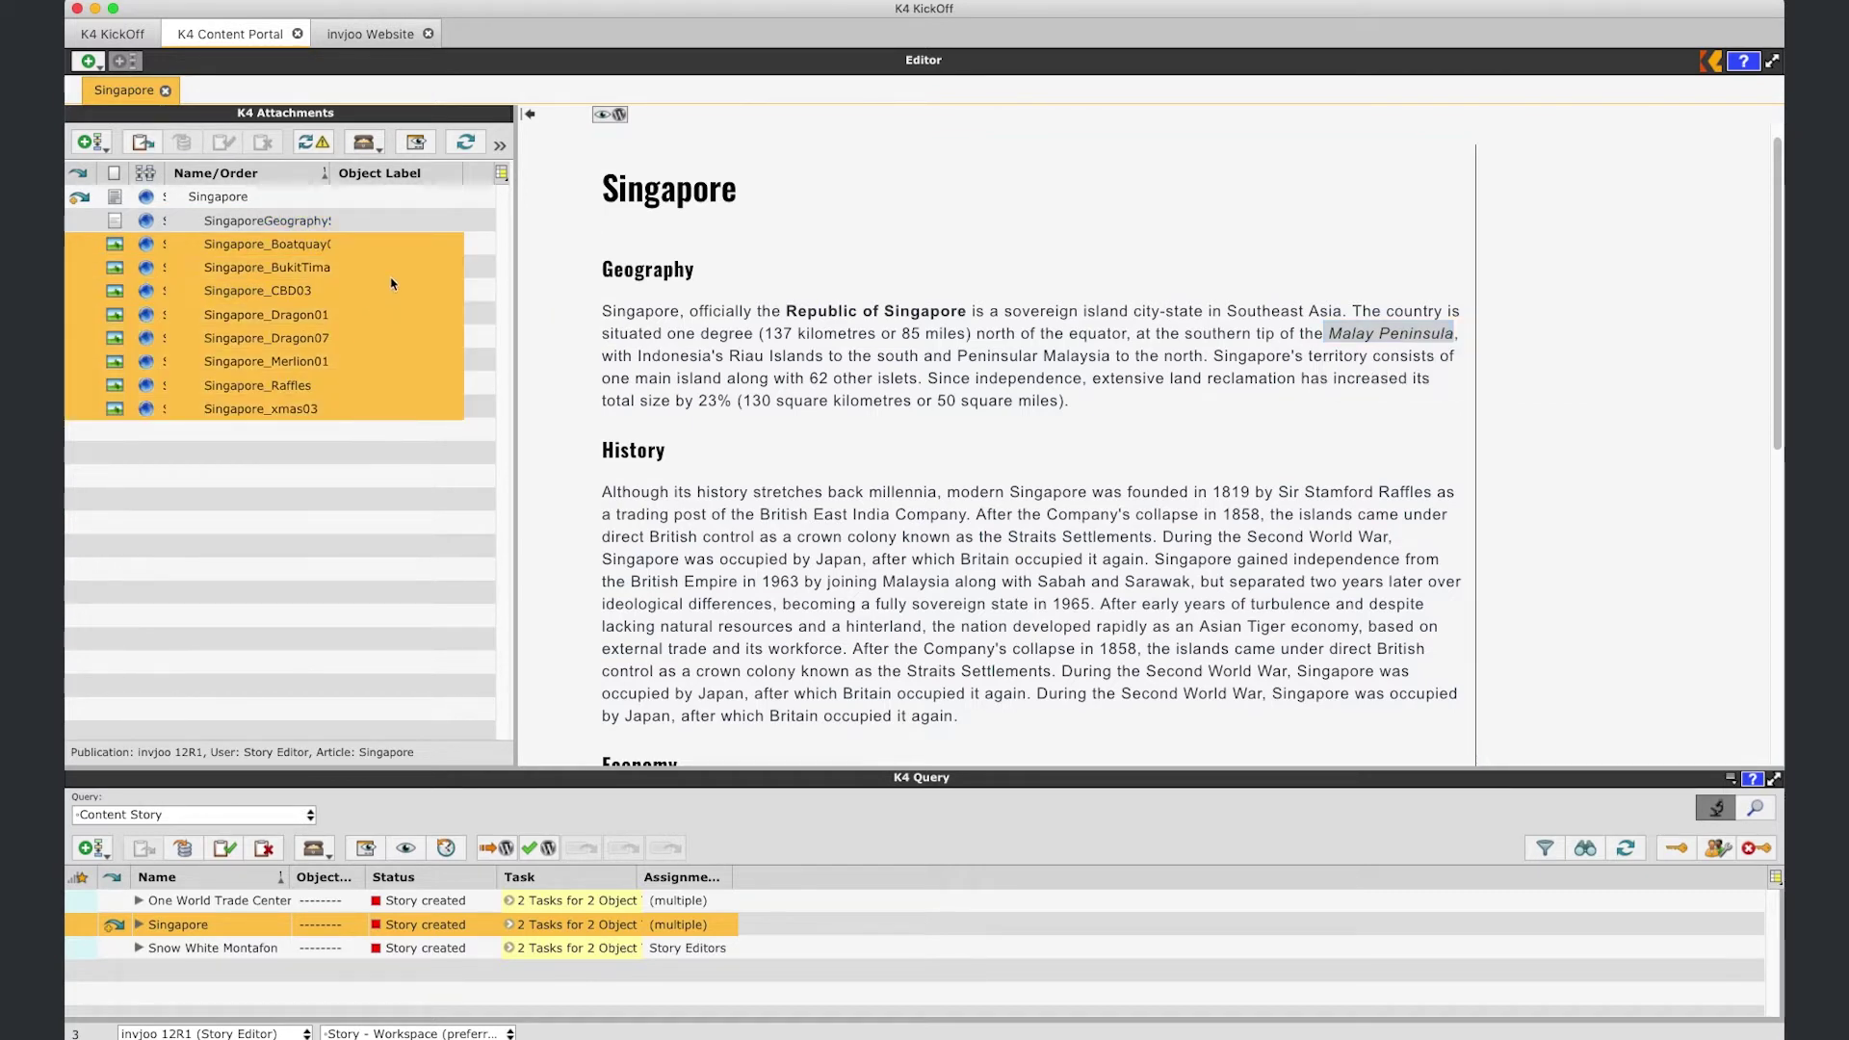
{"action": "left_click", "coordinate": [417, 143]}
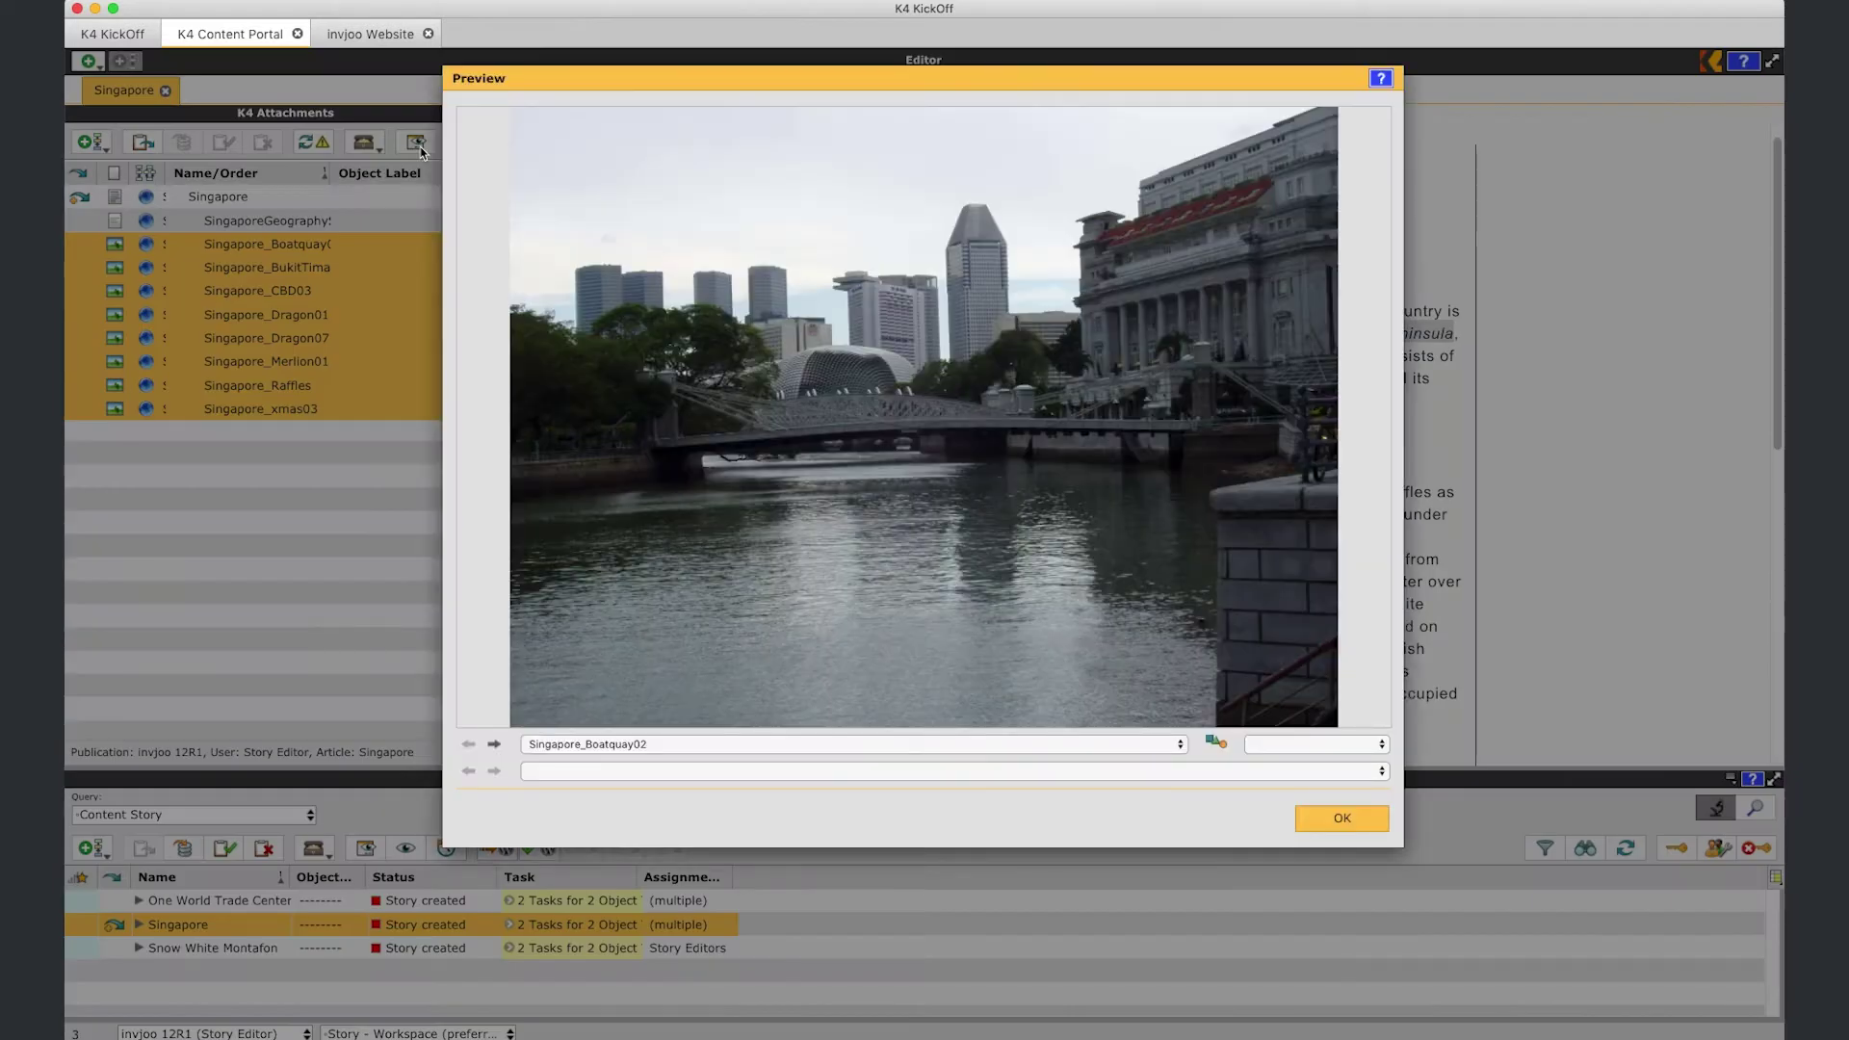
{"action": "left_click", "coordinate": [495, 746]}
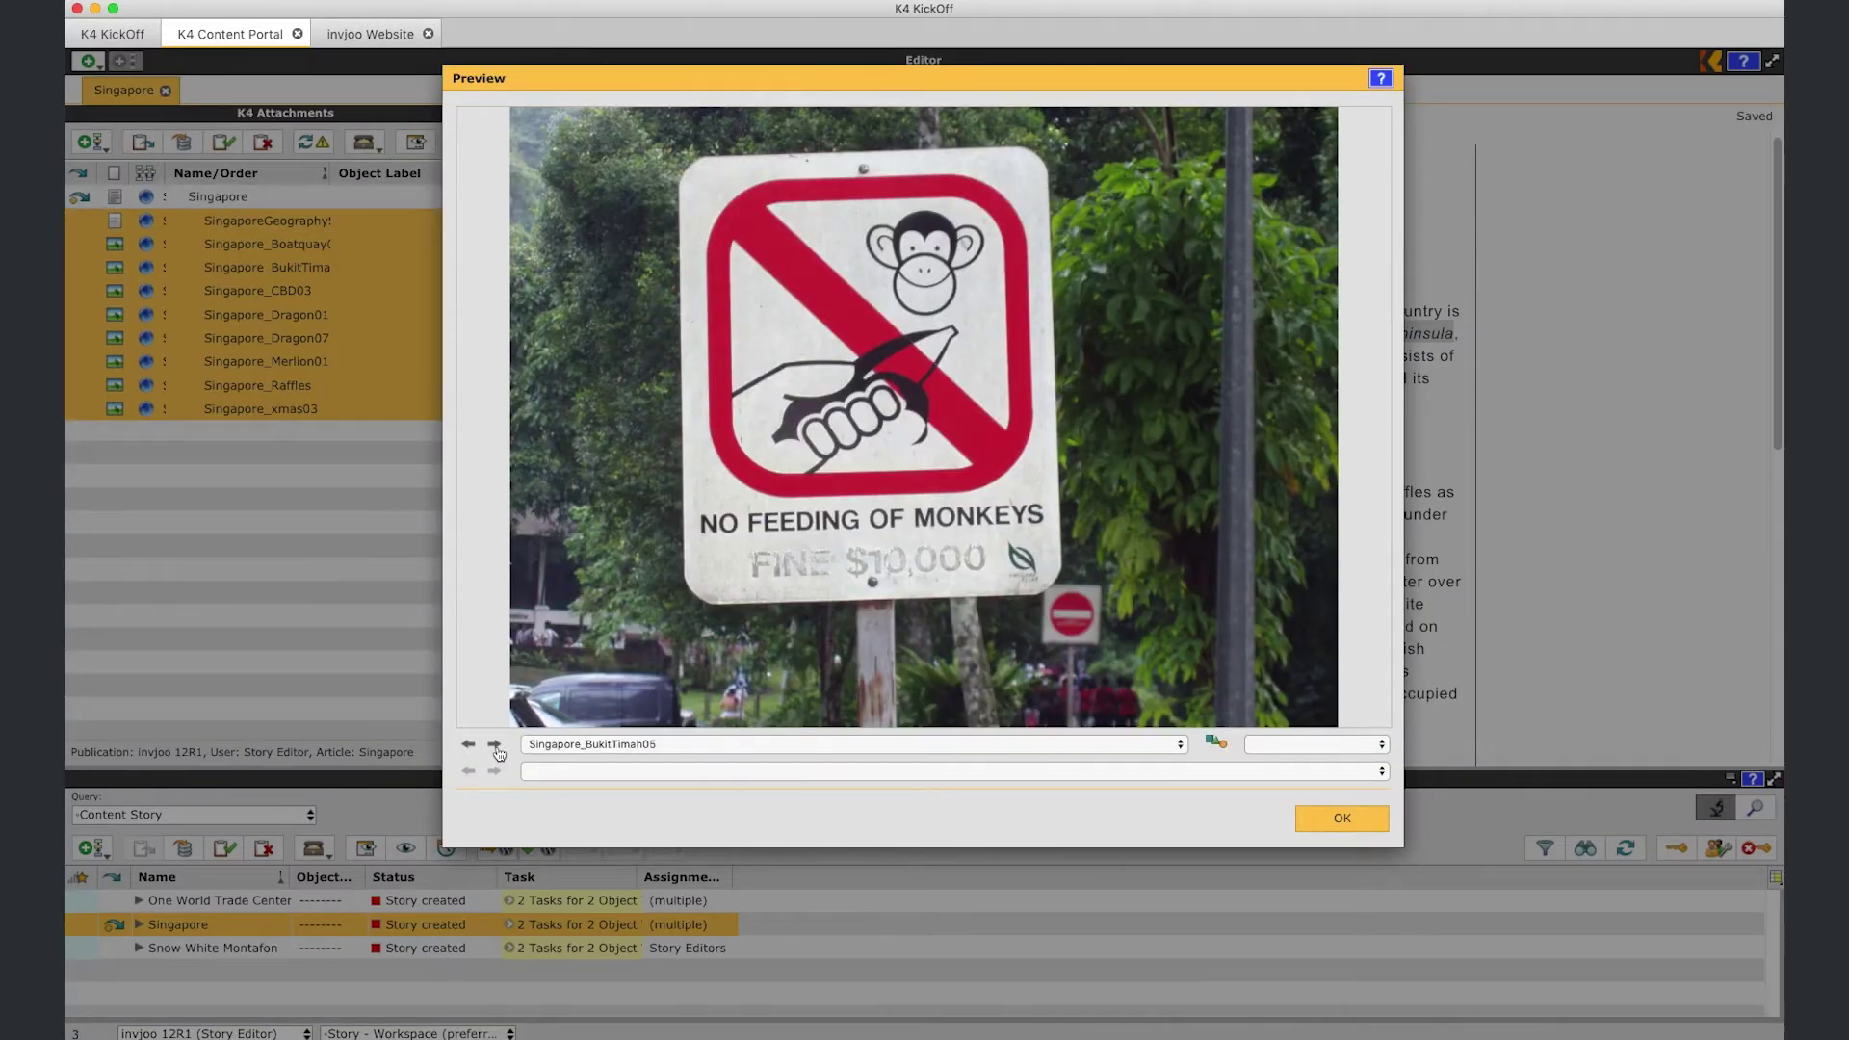
{"action": "left_click", "coordinate": [495, 747]}
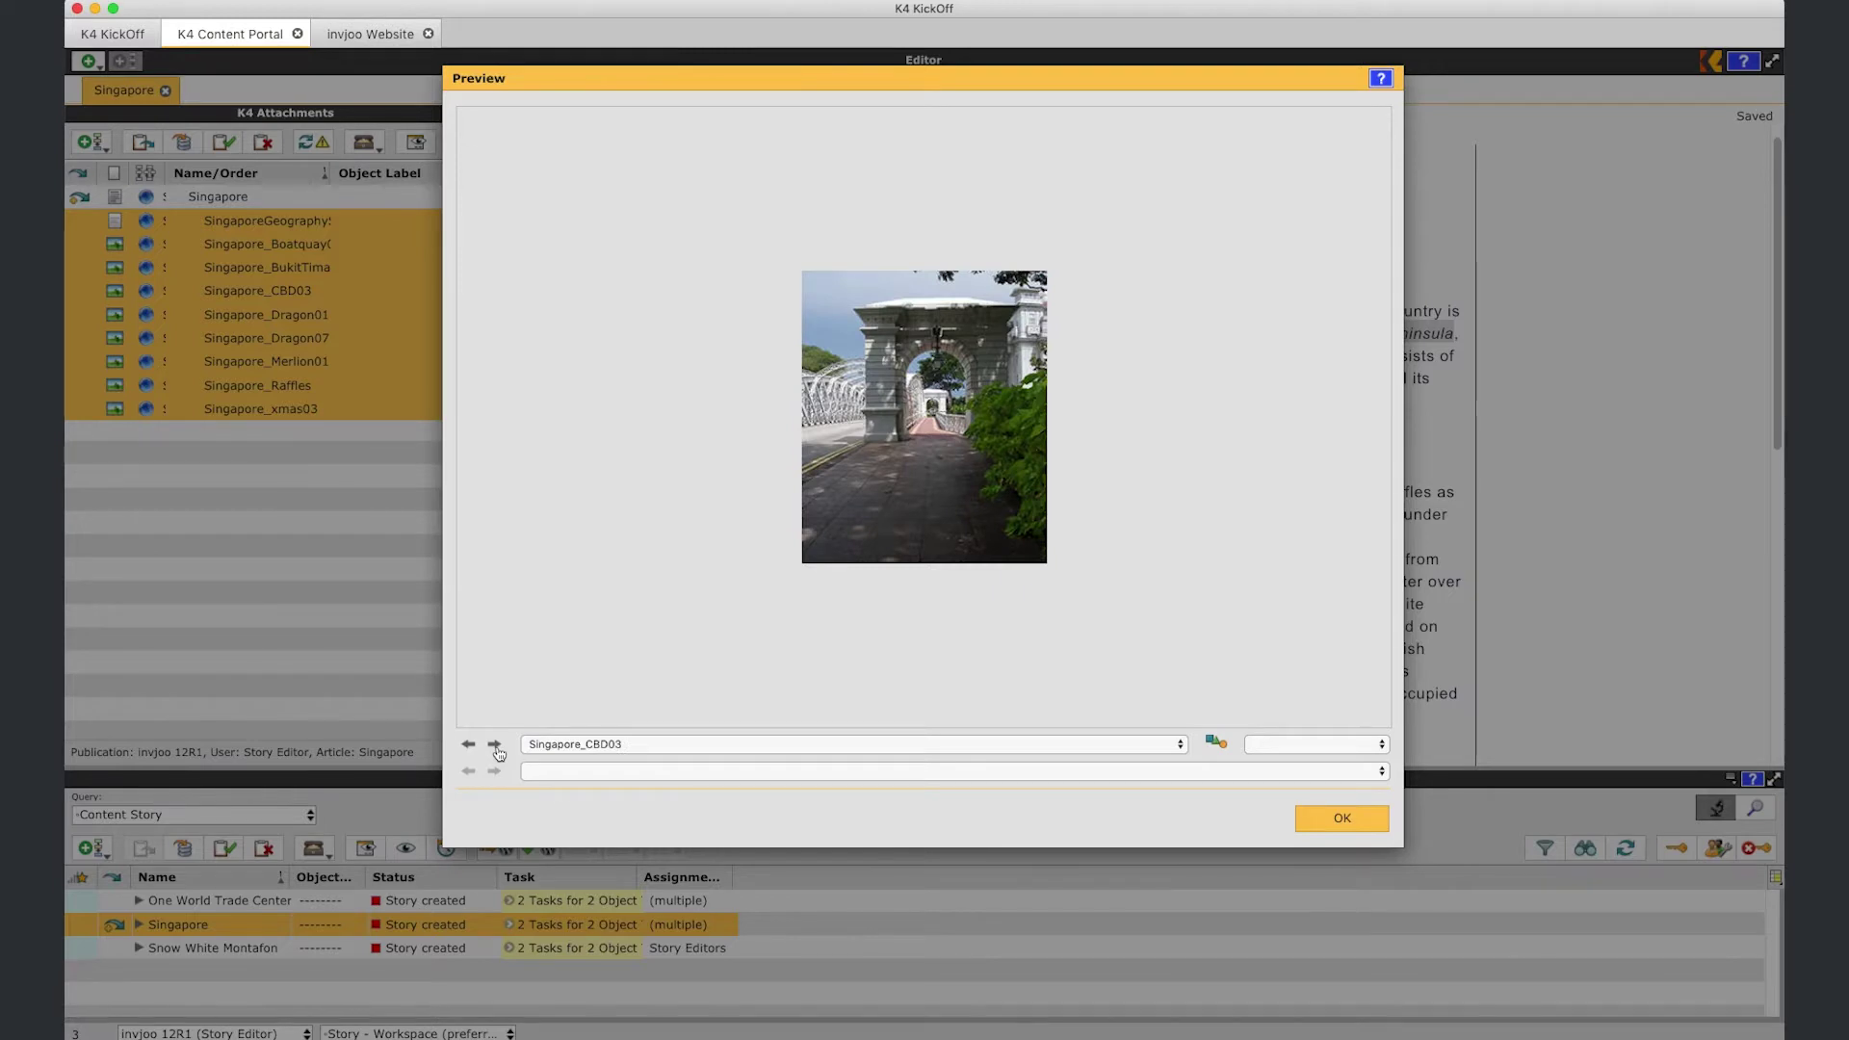
{"action": "left_click", "coordinate": [496, 747]}
{"action": "left_click", "coordinate": [495, 747]}
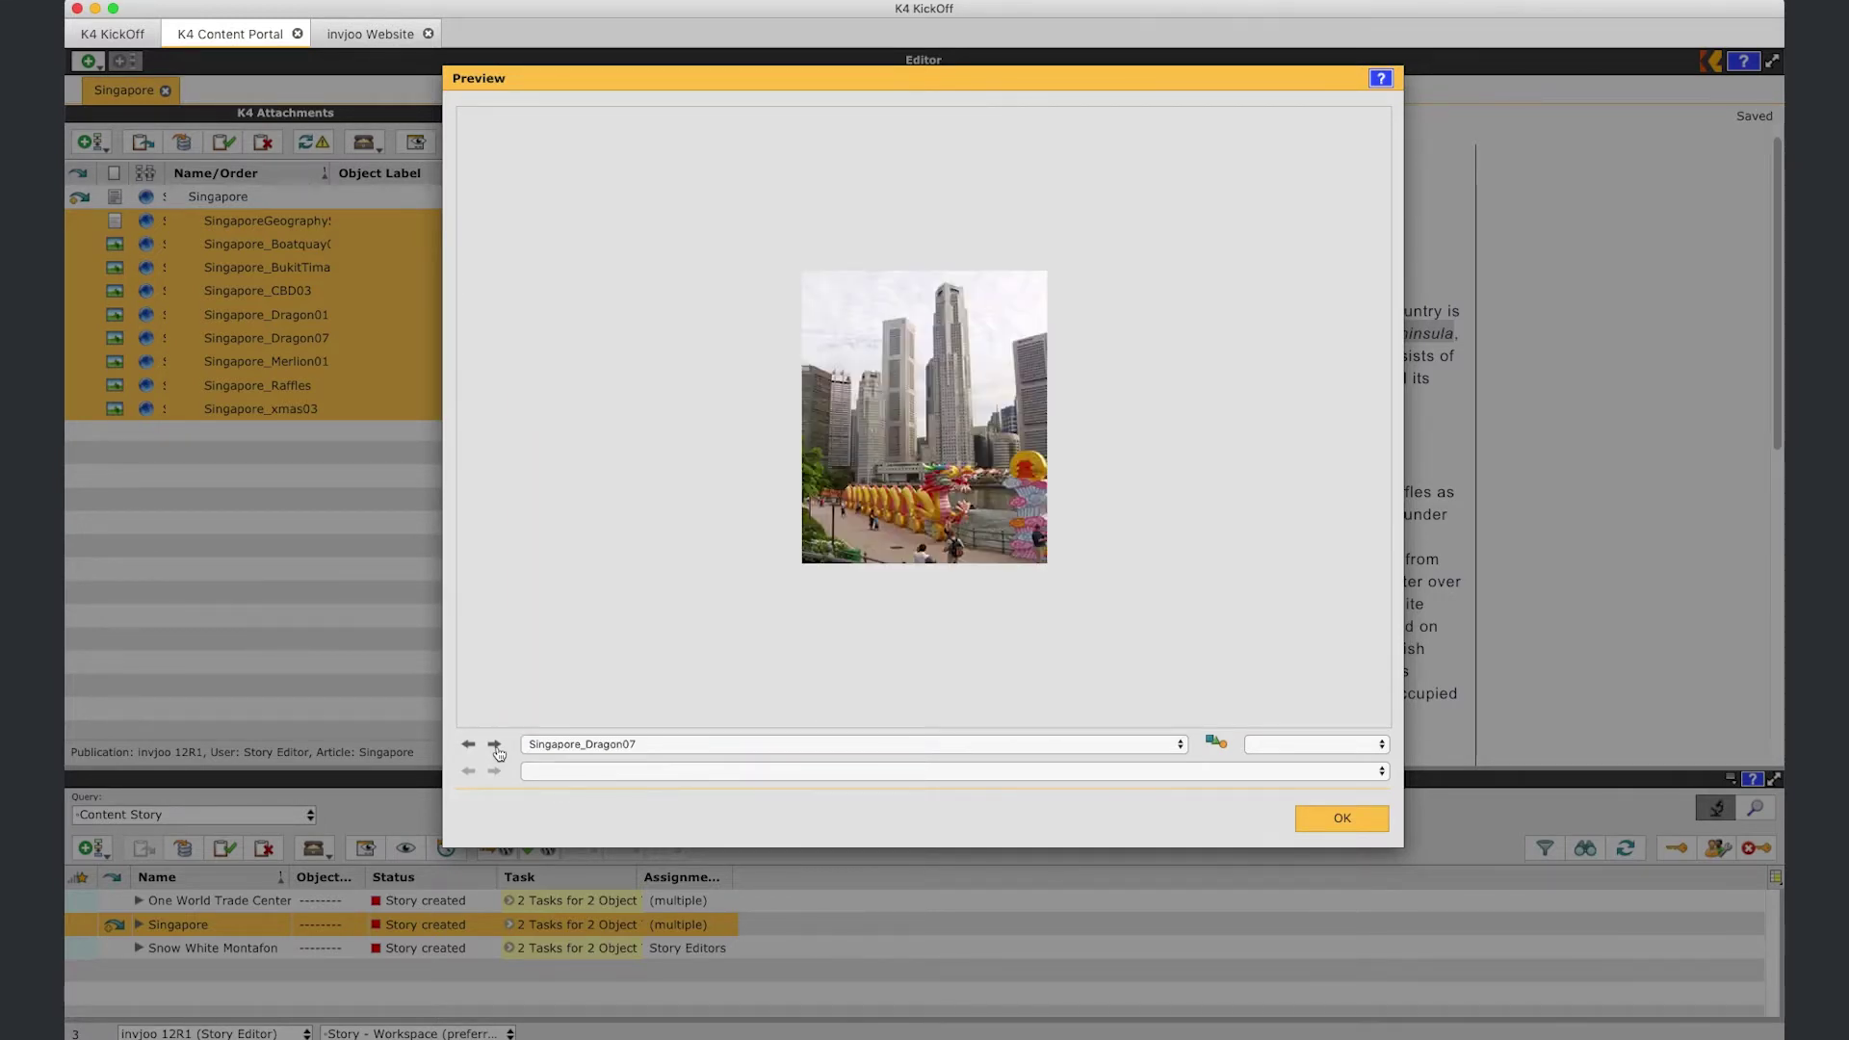
{"action": "left_click", "coordinate": [495, 747]}
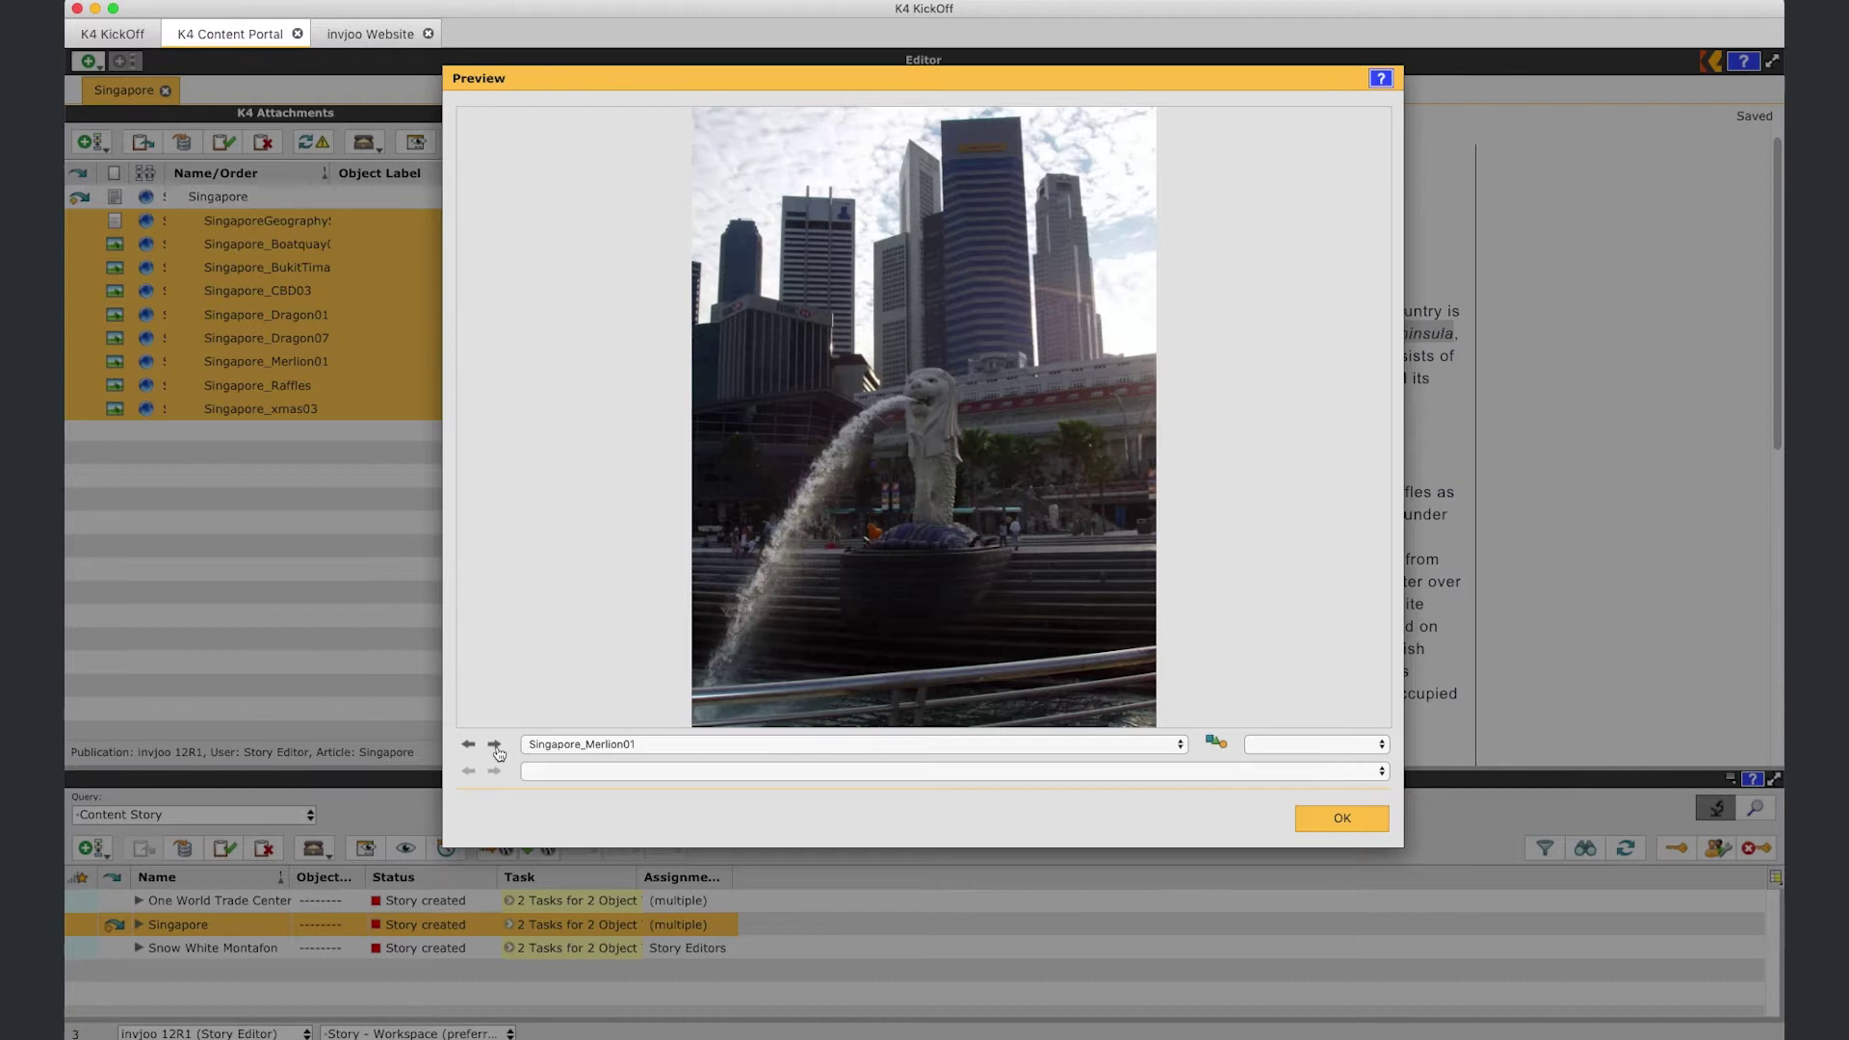
{"action": "left_click", "coordinate": [496, 747]}
{"action": "left_click", "coordinate": [496, 747]}
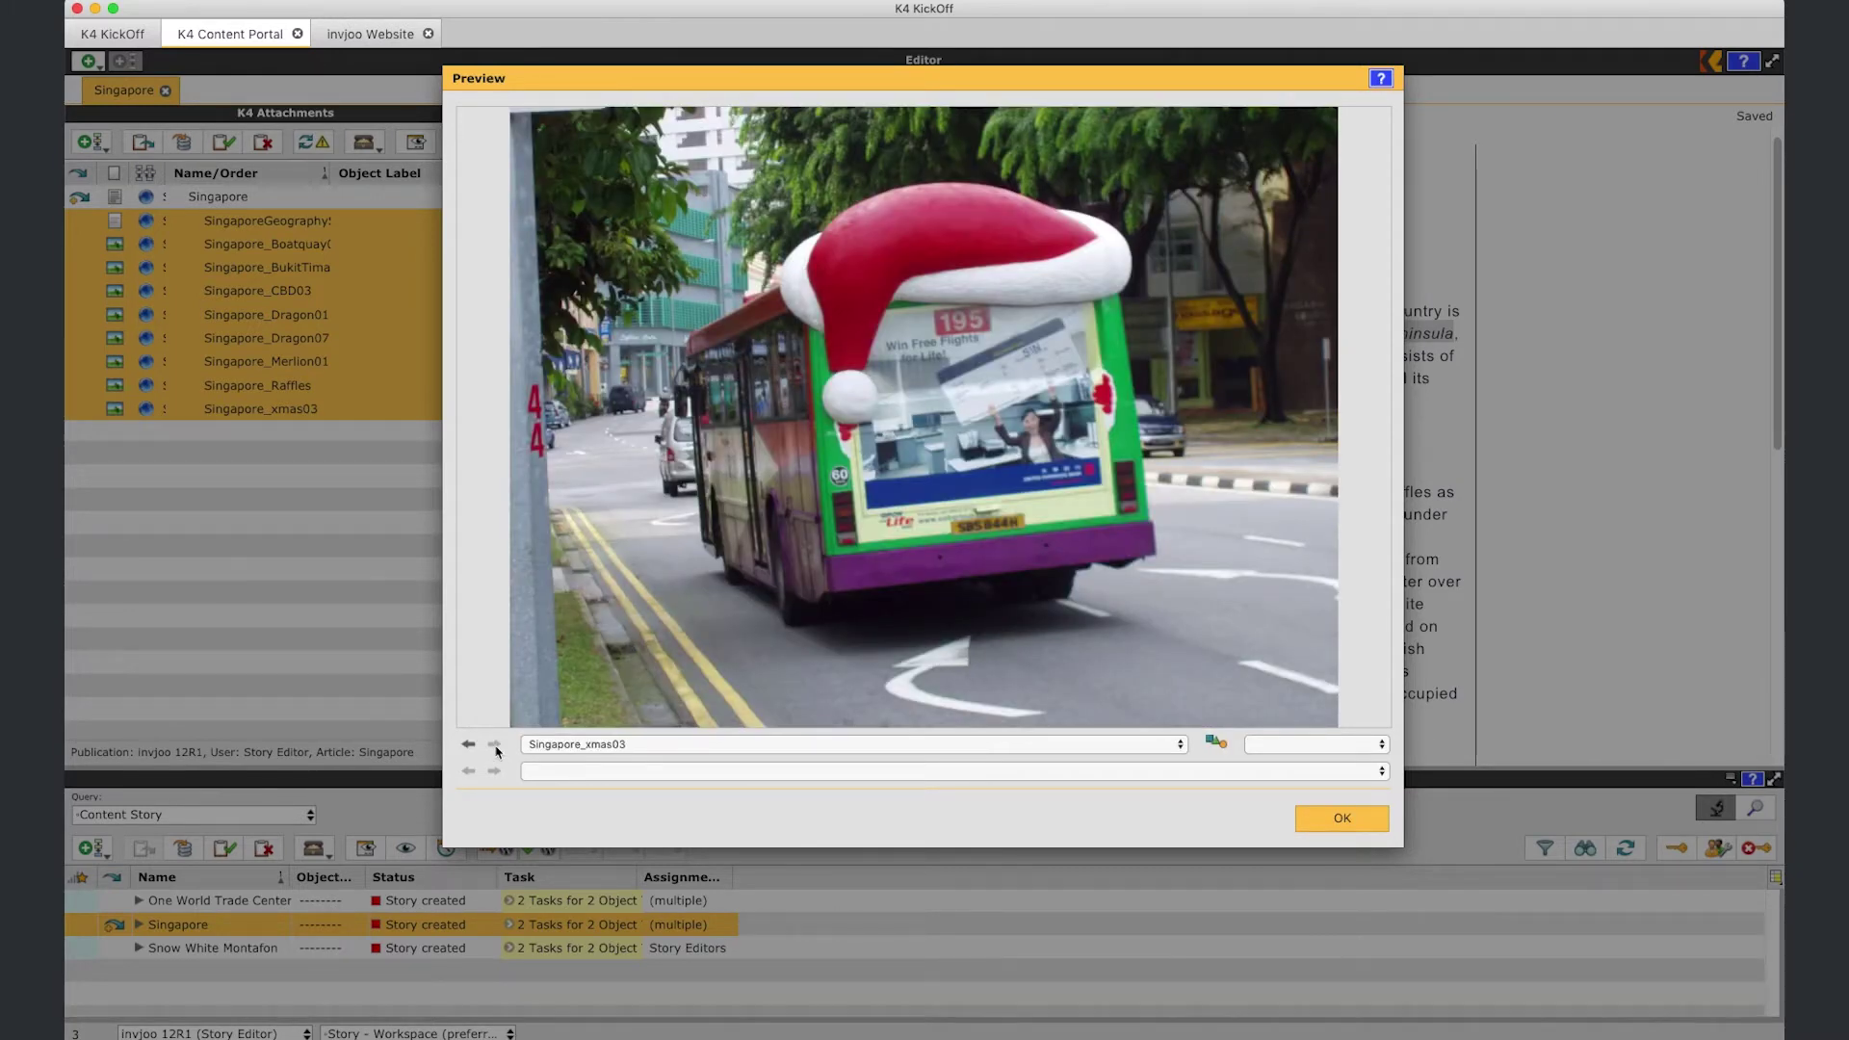
{"action": "key", "text": "Return"}
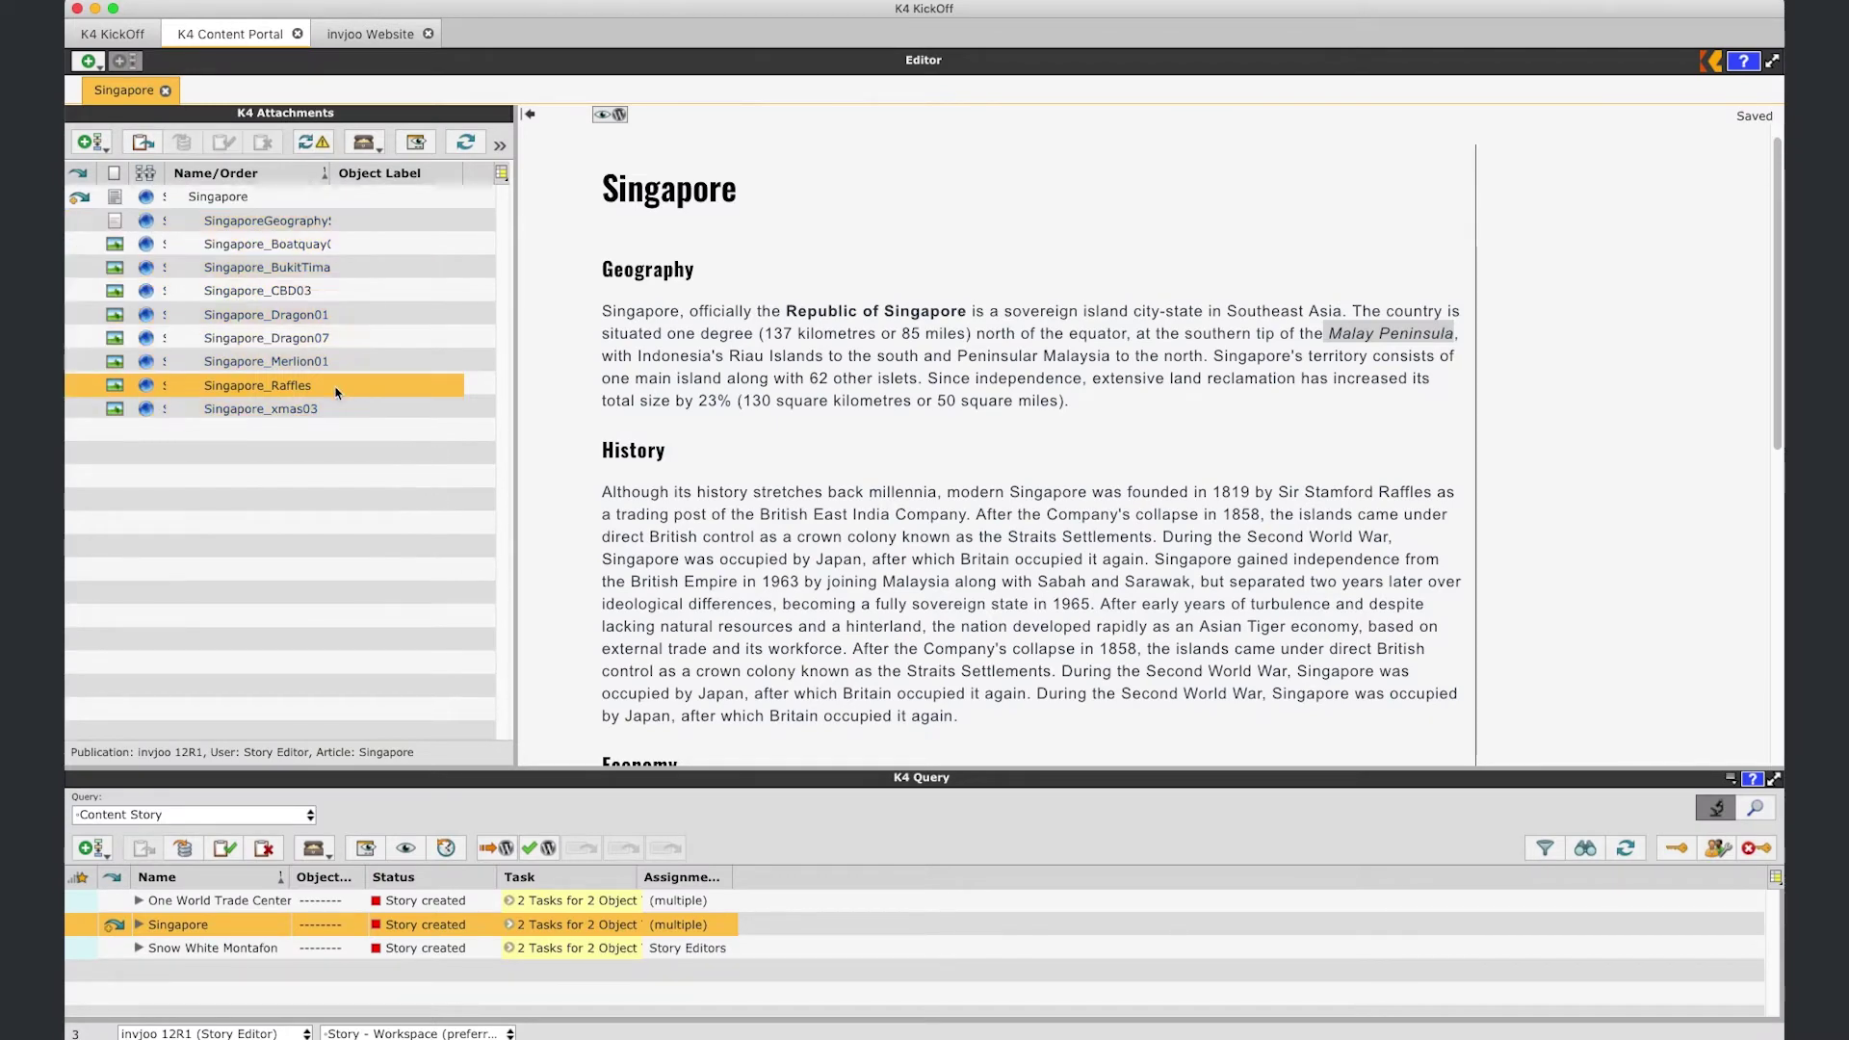
- Insert the Singapore_Raffles photo under the title and caption it 'Raffles Hotel'
{"action": "left_click_drag", "start_coordinate": [260, 386], "coordinate": [635, 232]}
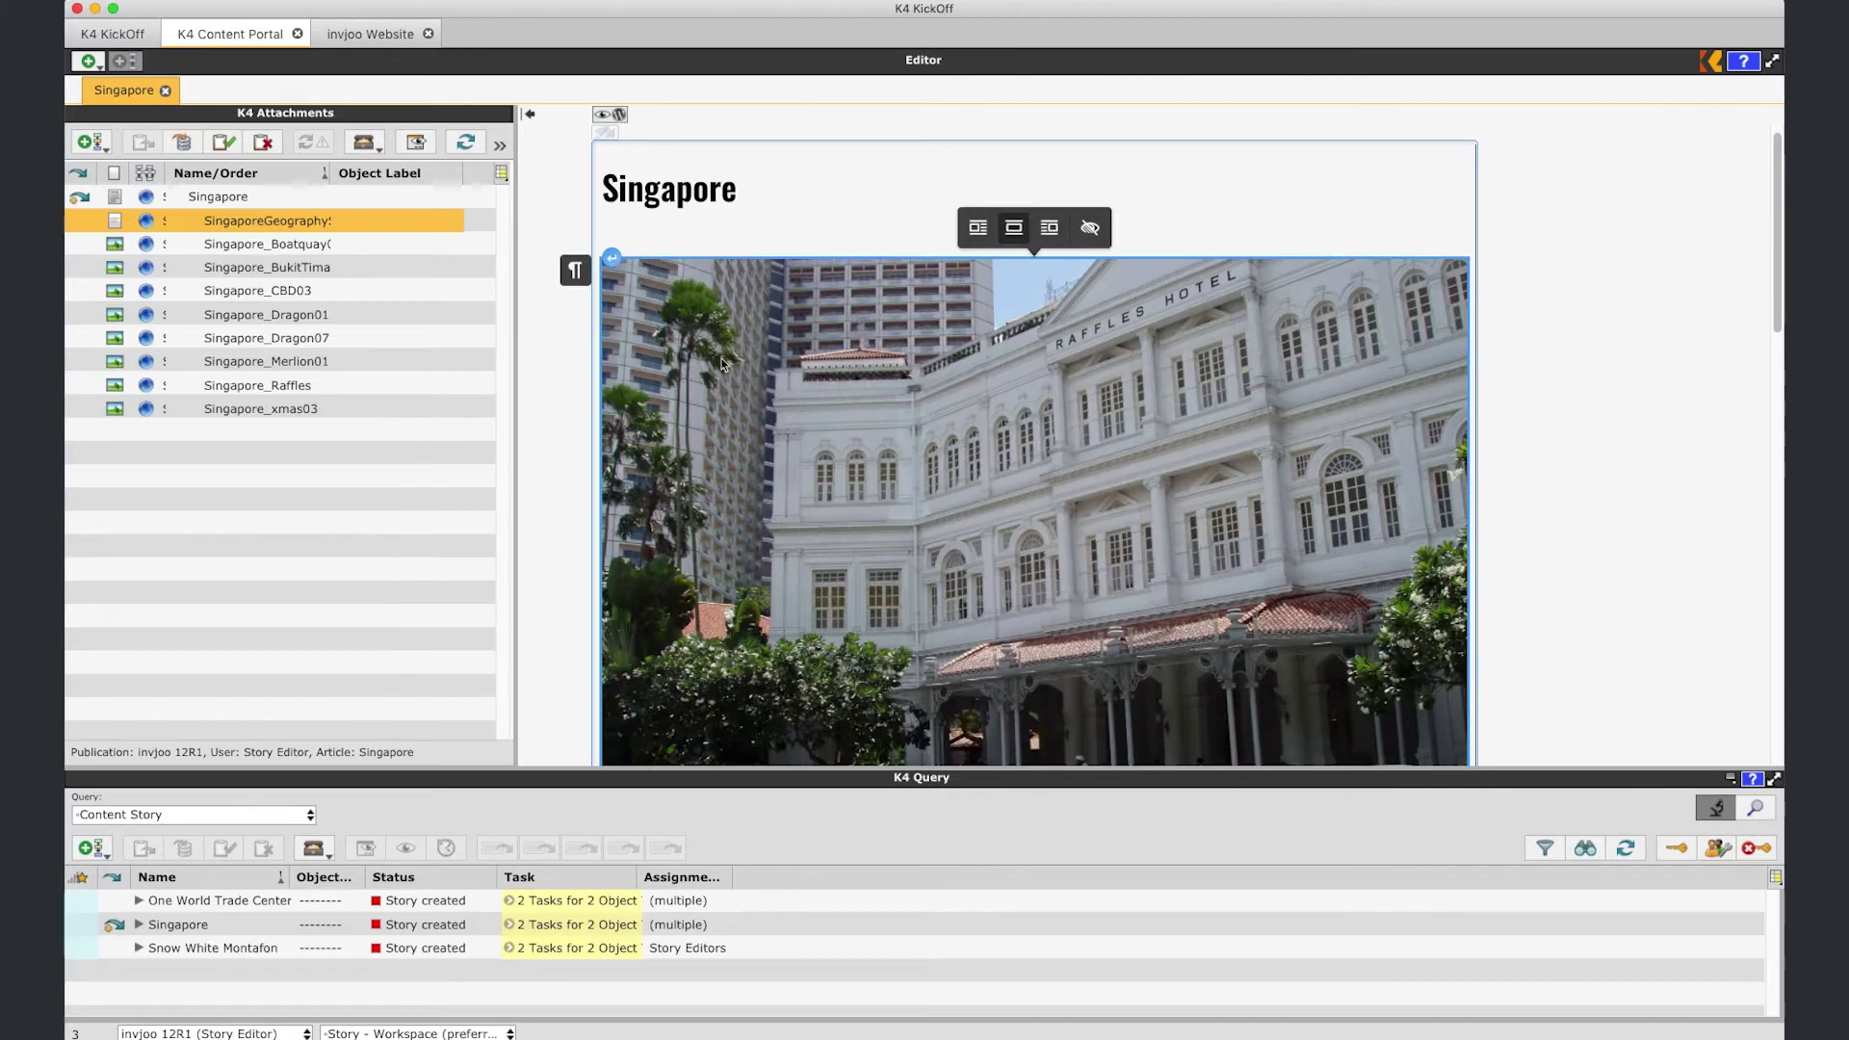
{"action": "scroll", "coordinate": [722, 362], "scroll_direction": "down", "scroll_amount": 5}
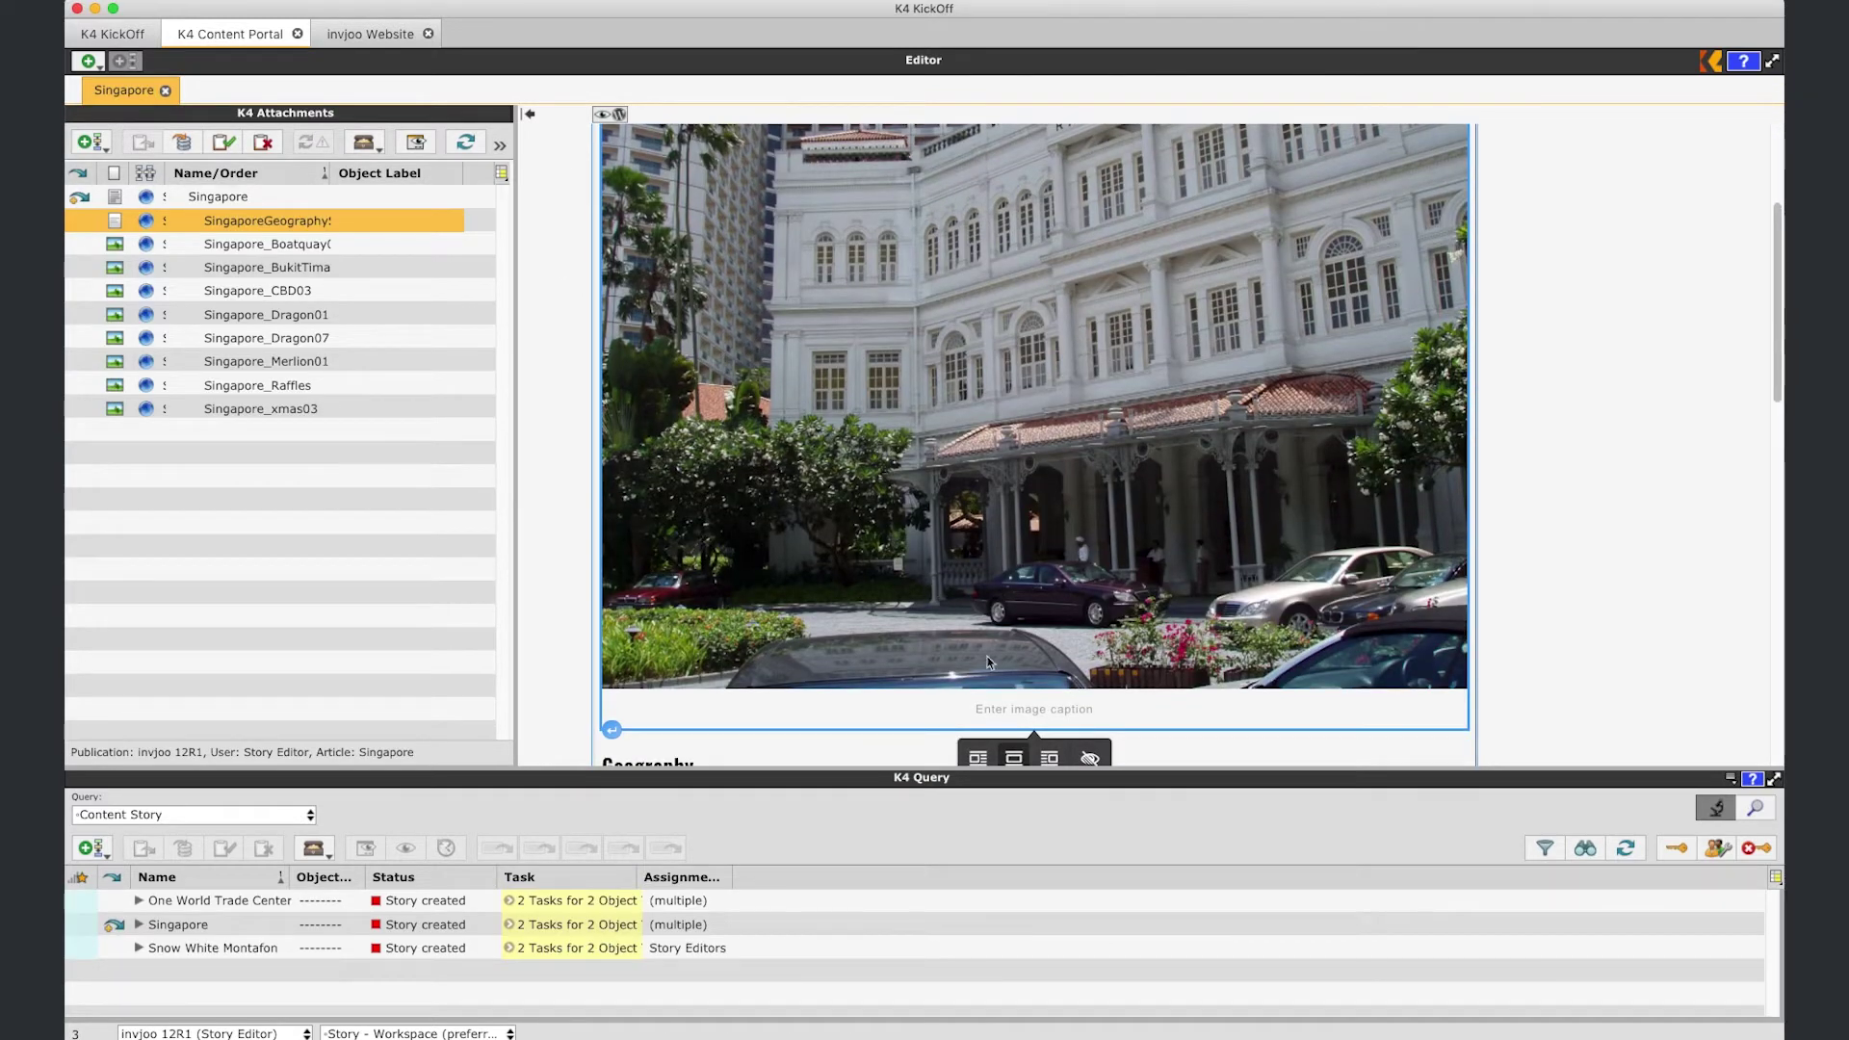
{"action": "left_click", "coordinate": [1034, 709]}
{"action": "type", "text": "Raff"}
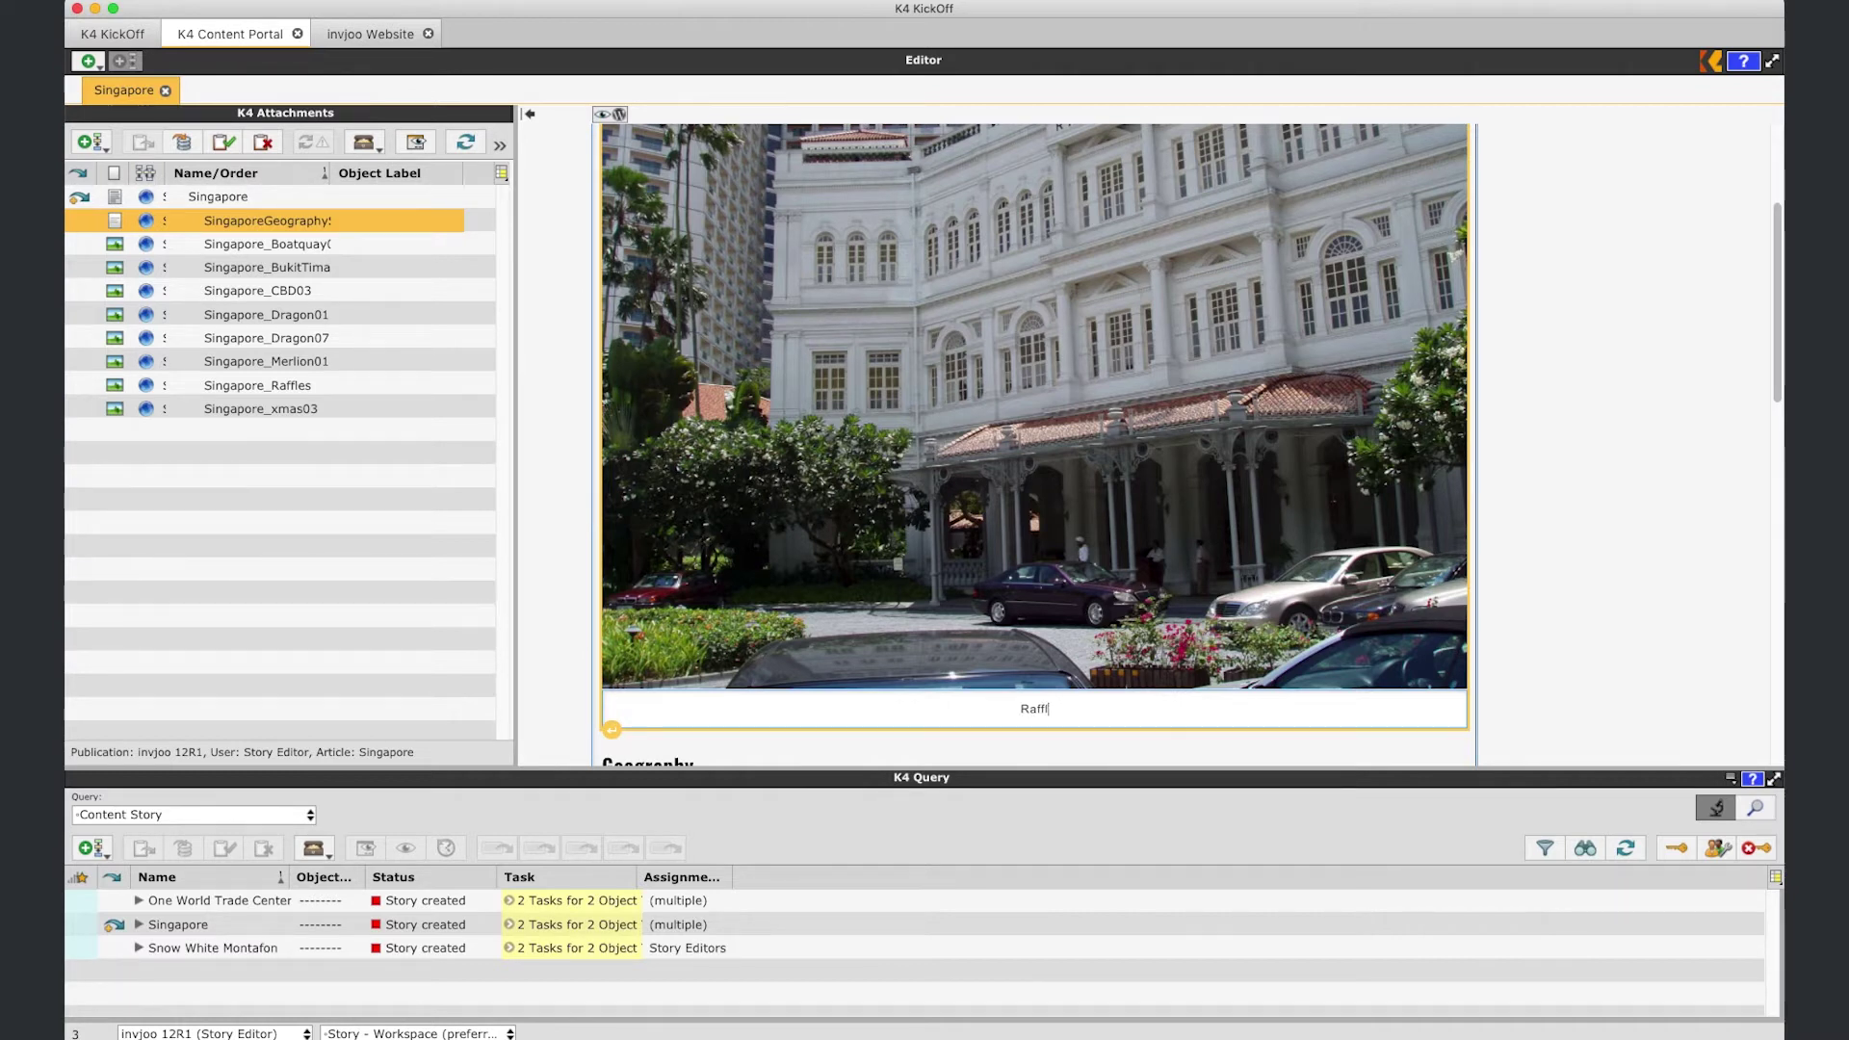
{"action": "type", "text": "les Hot"}
{"action": "type", "text": "el"}
{"action": "scroll", "coordinate": [1036, 578], "scroll_direction": "down", "scroll_amount": 3}
{"action": "scroll", "coordinate": [1036, 577], "scroll_direction": "down", "scroll_amount": 3}
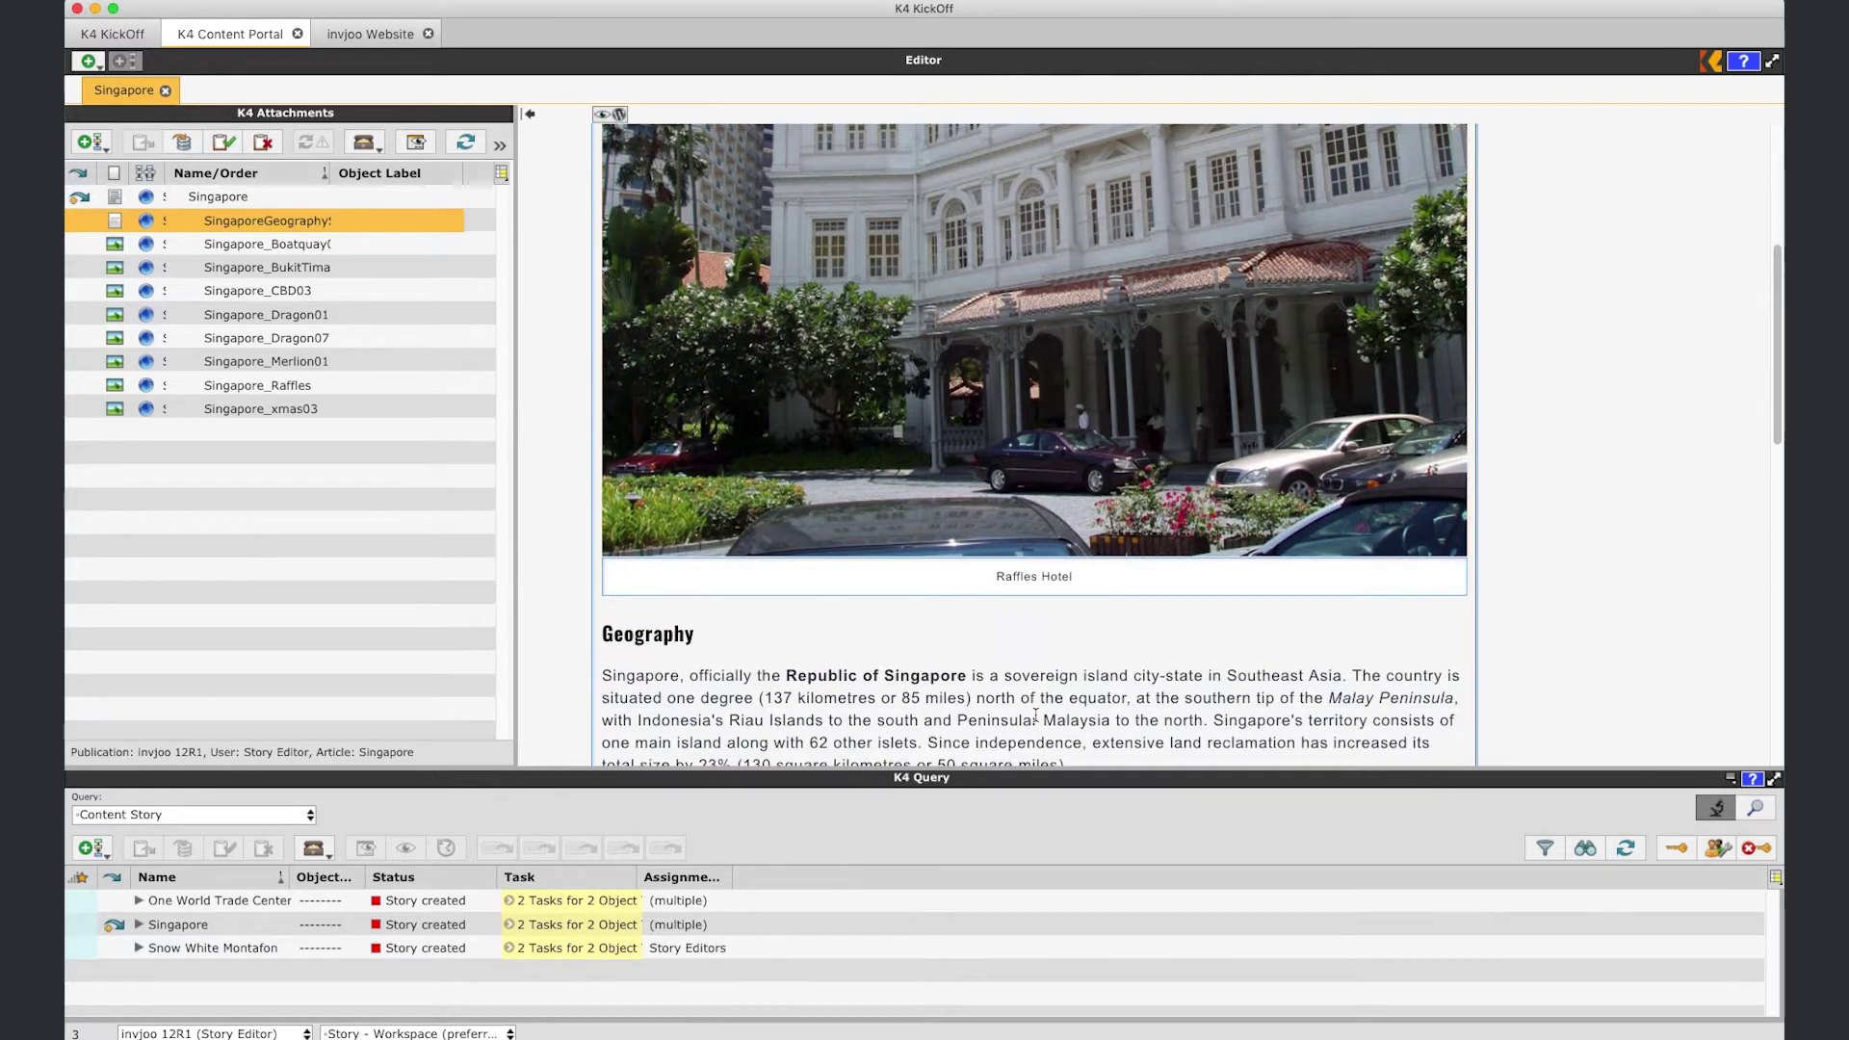
{"action": "scroll", "coordinate": [1036, 712], "scroll_direction": "down", "scroll_amount": 3}
{"action": "scroll", "coordinate": [1036, 713], "scroll_direction": "down", "scroll_amount": 3}
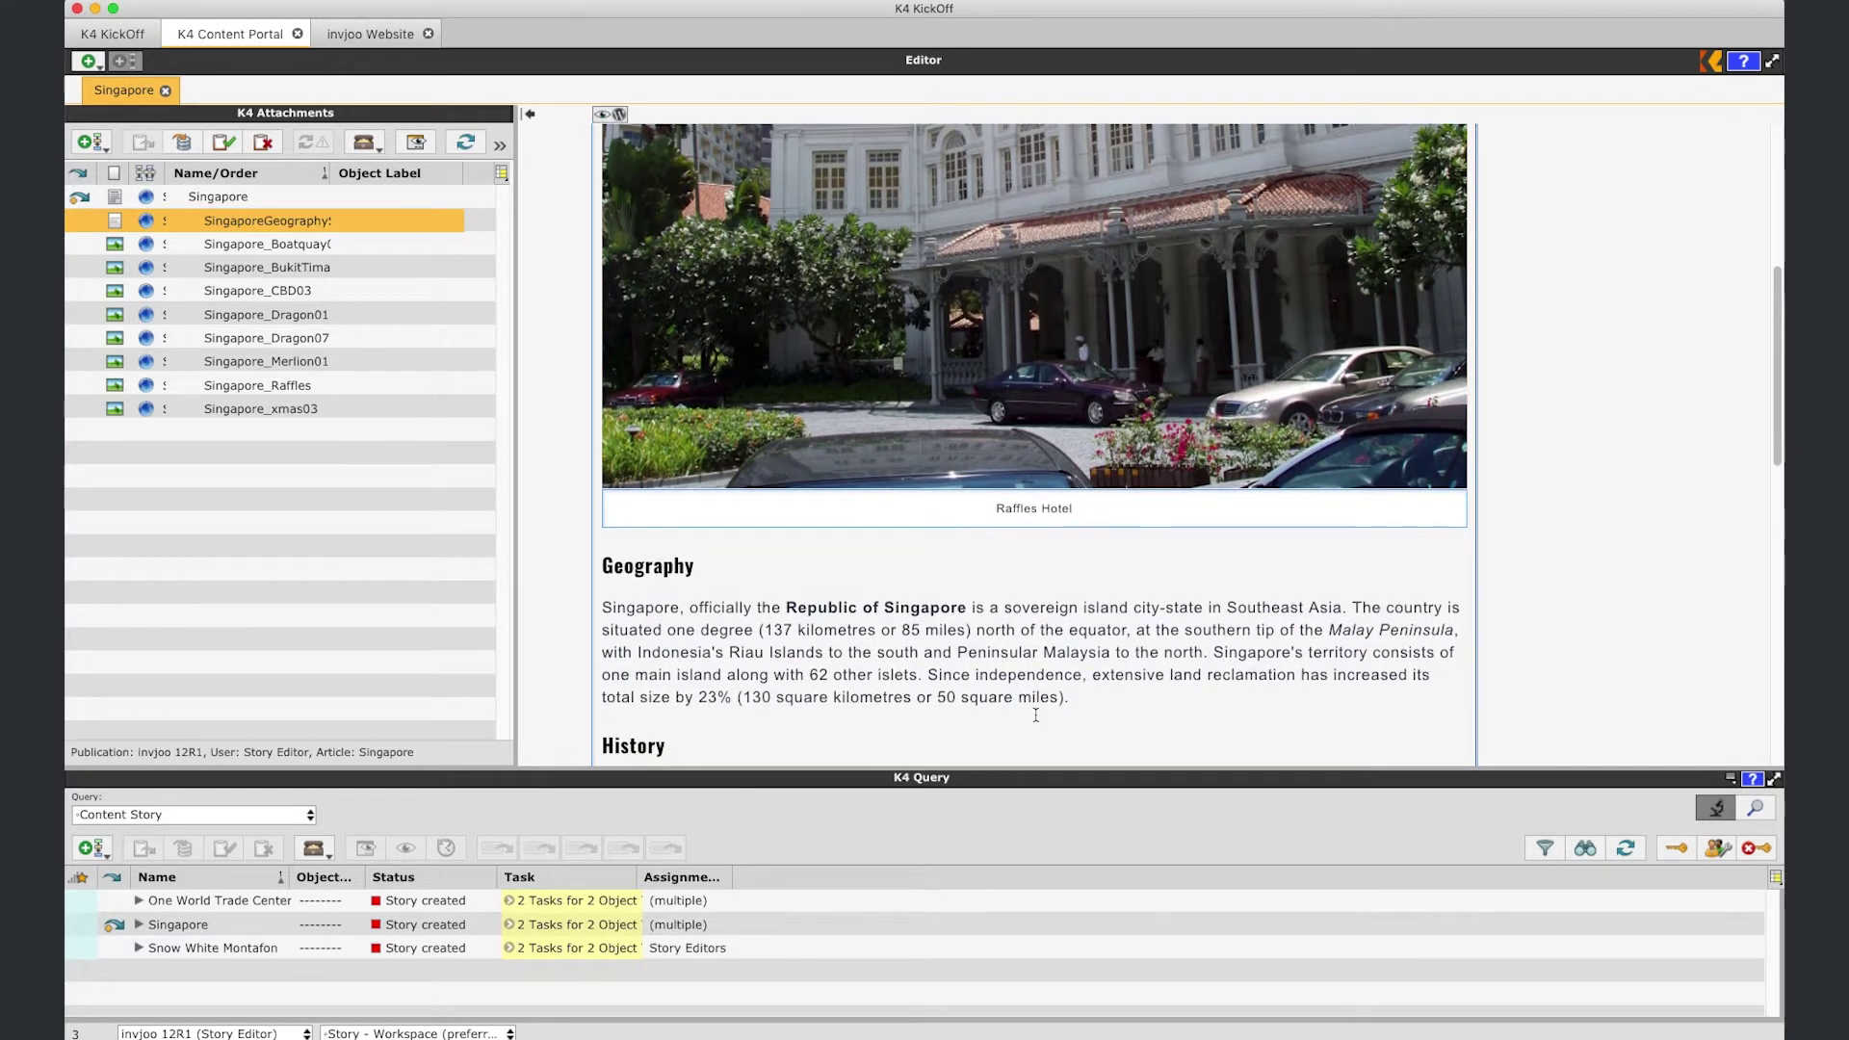
{"action": "scroll", "coordinate": [1035, 712], "scroll_direction": "down", "scroll_amount": 3}
{"action": "scroll", "coordinate": [1036, 713], "scroll_direction": "down", "scroll_amount": 1}
{"action": "scroll", "coordinate": [1036, 712], "scroll_direction": "down", "scroll_amount": 2}
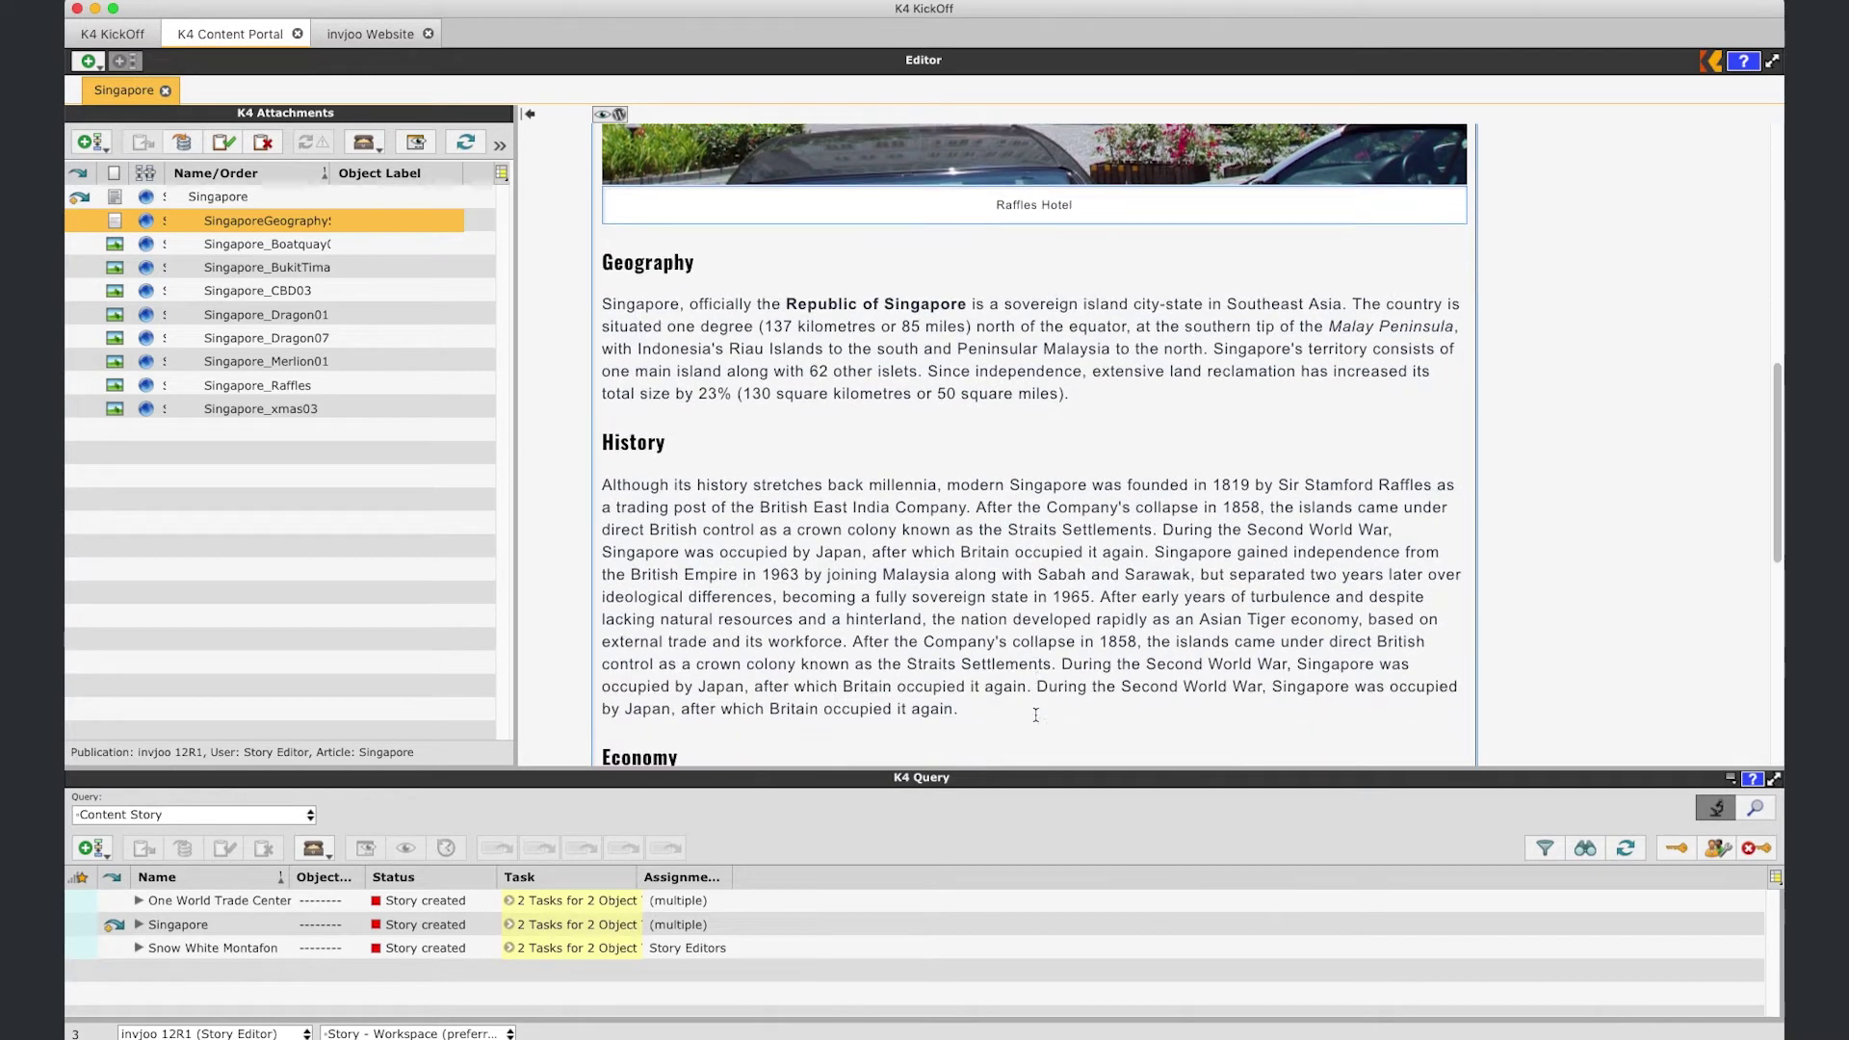
{"action": "scroll", "coordinate": [1036, 711], "scroll_direction": "down", "scroll_amount": 1}
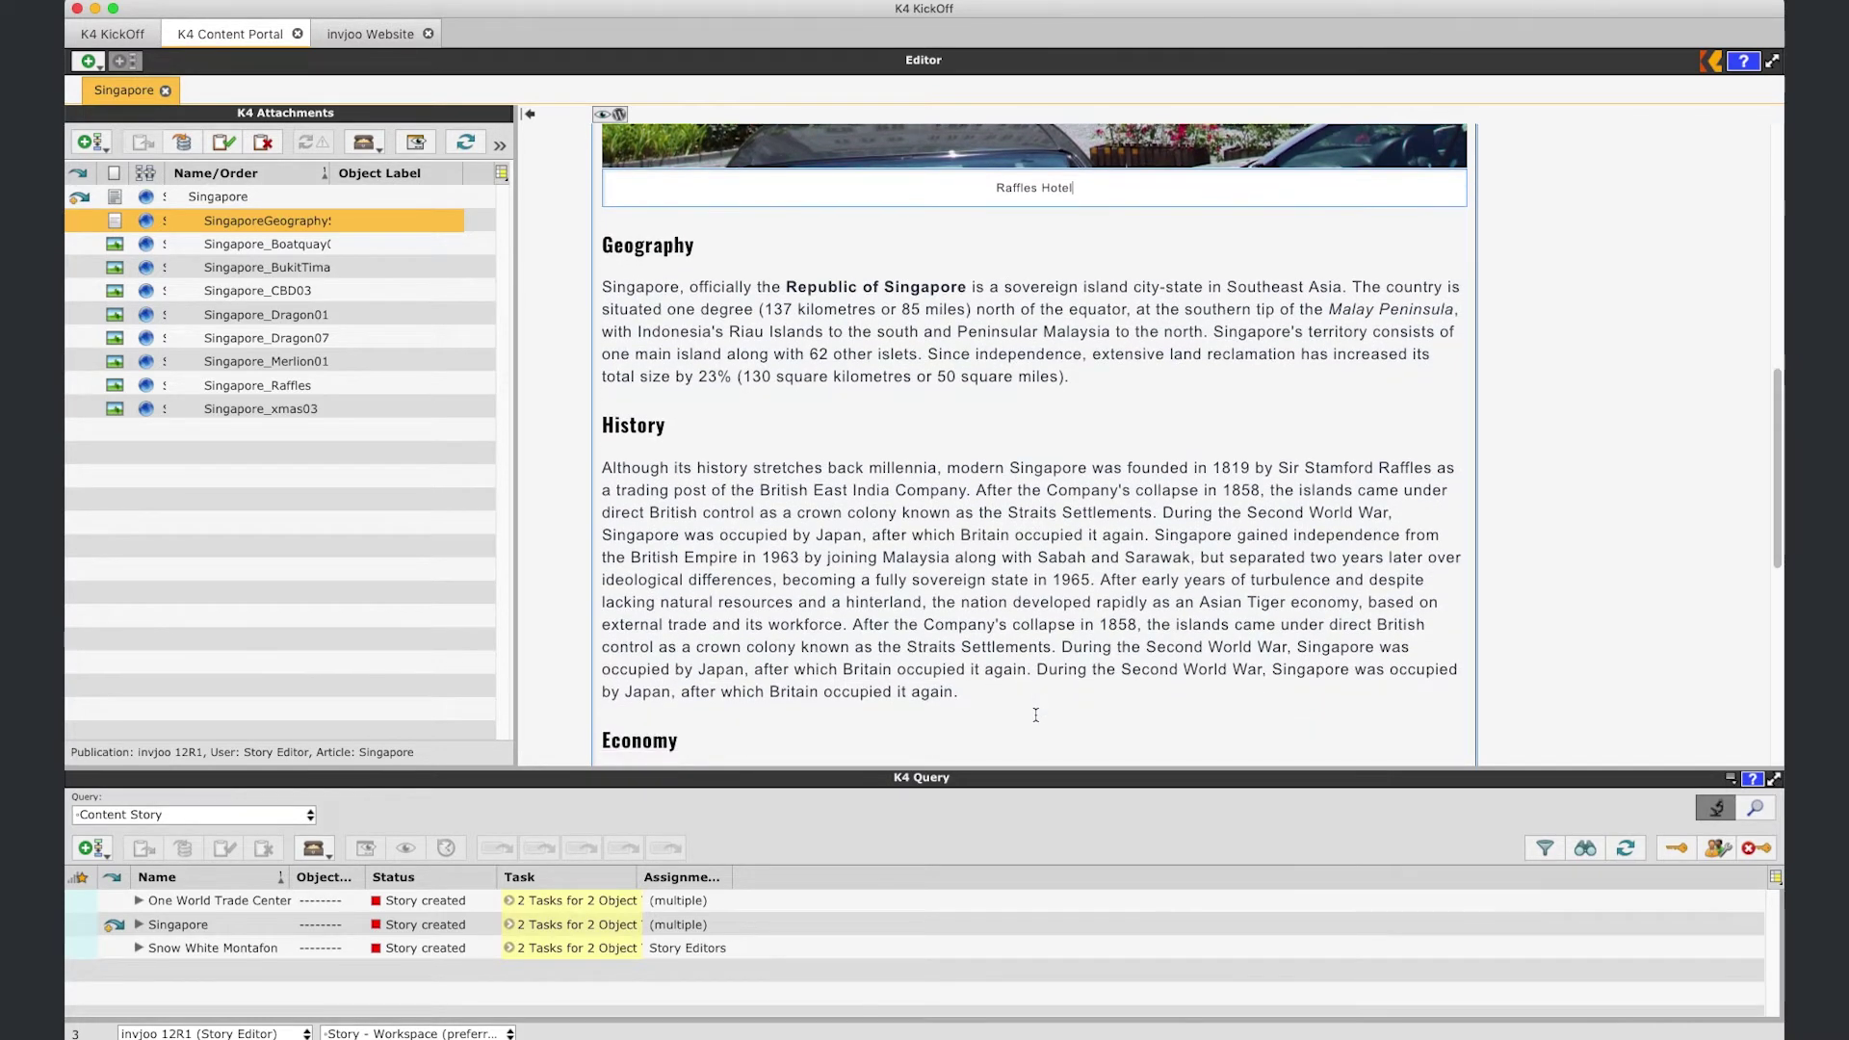
- Insert the Singapore_CBD03 photo into History, aligned right with text wrap
{"action": "left_click", "coordinate": [329, 290], "text": "super"}
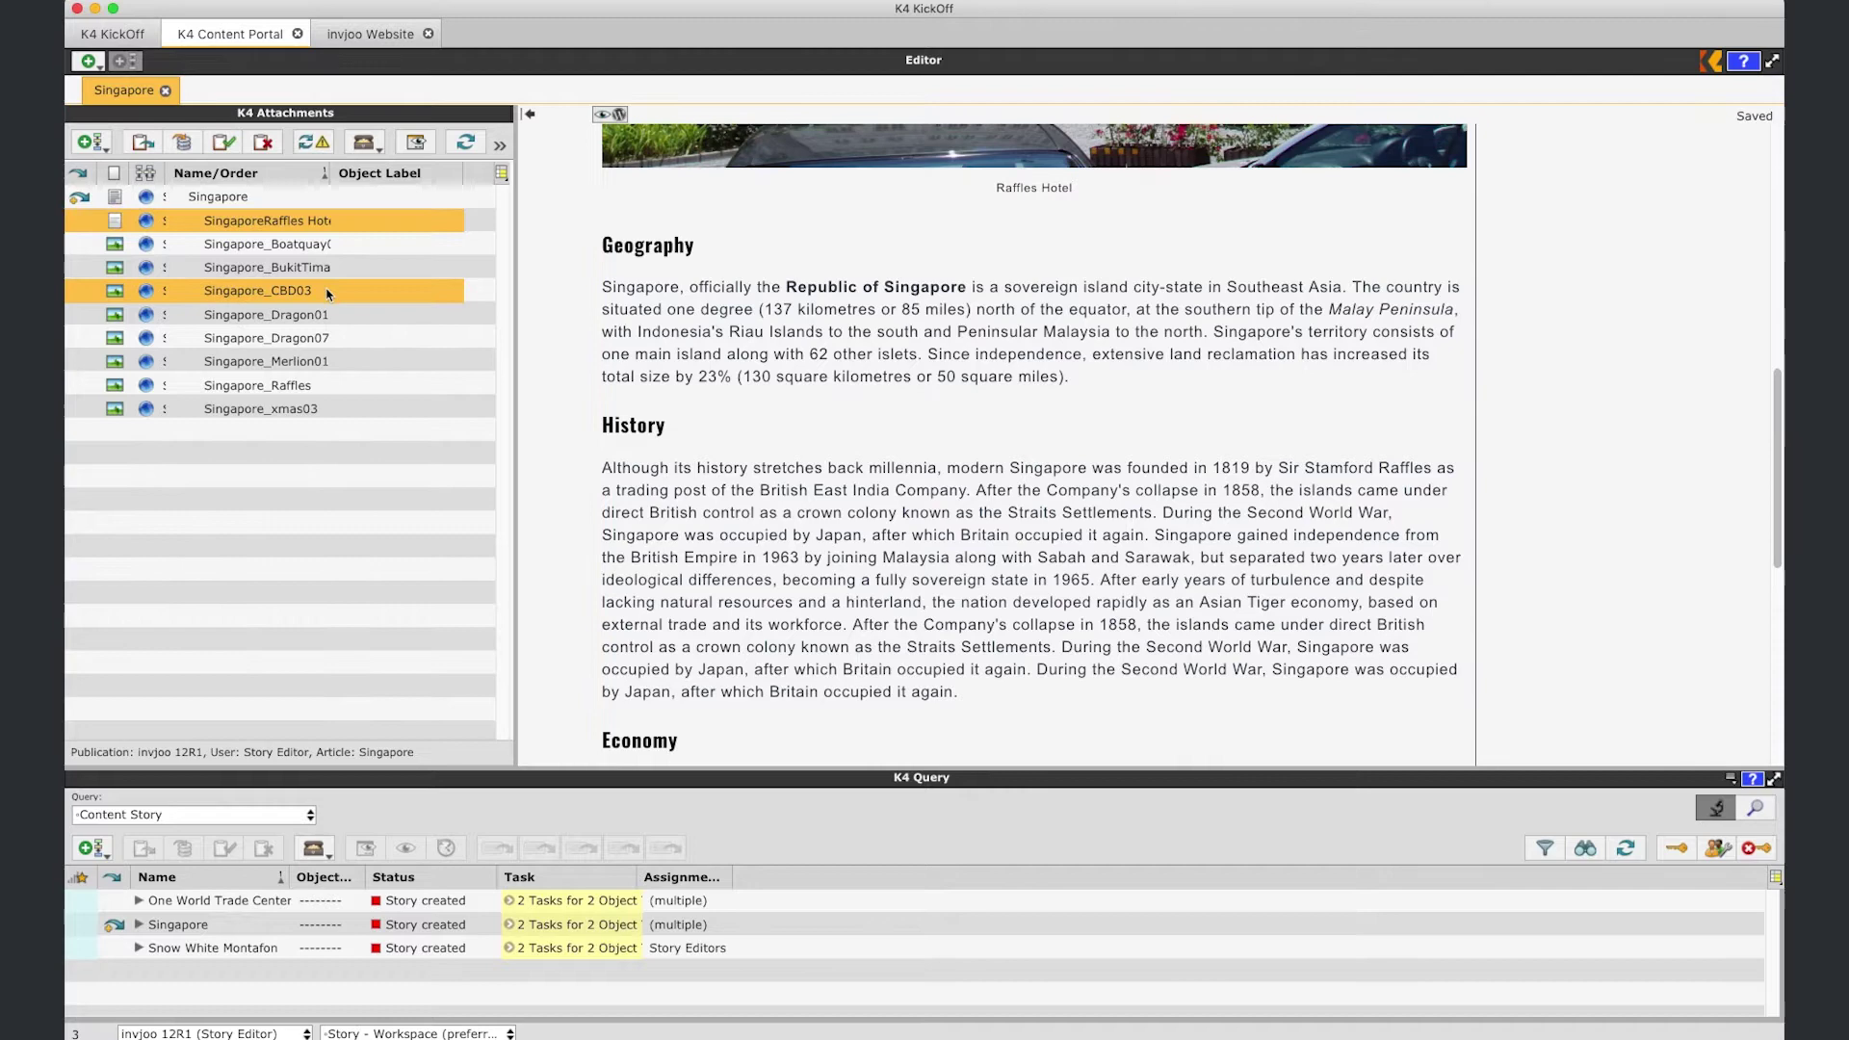
{"action": "left_click_drag", "start_coordinate": [321, 295], "coordinate": [751, 447]}
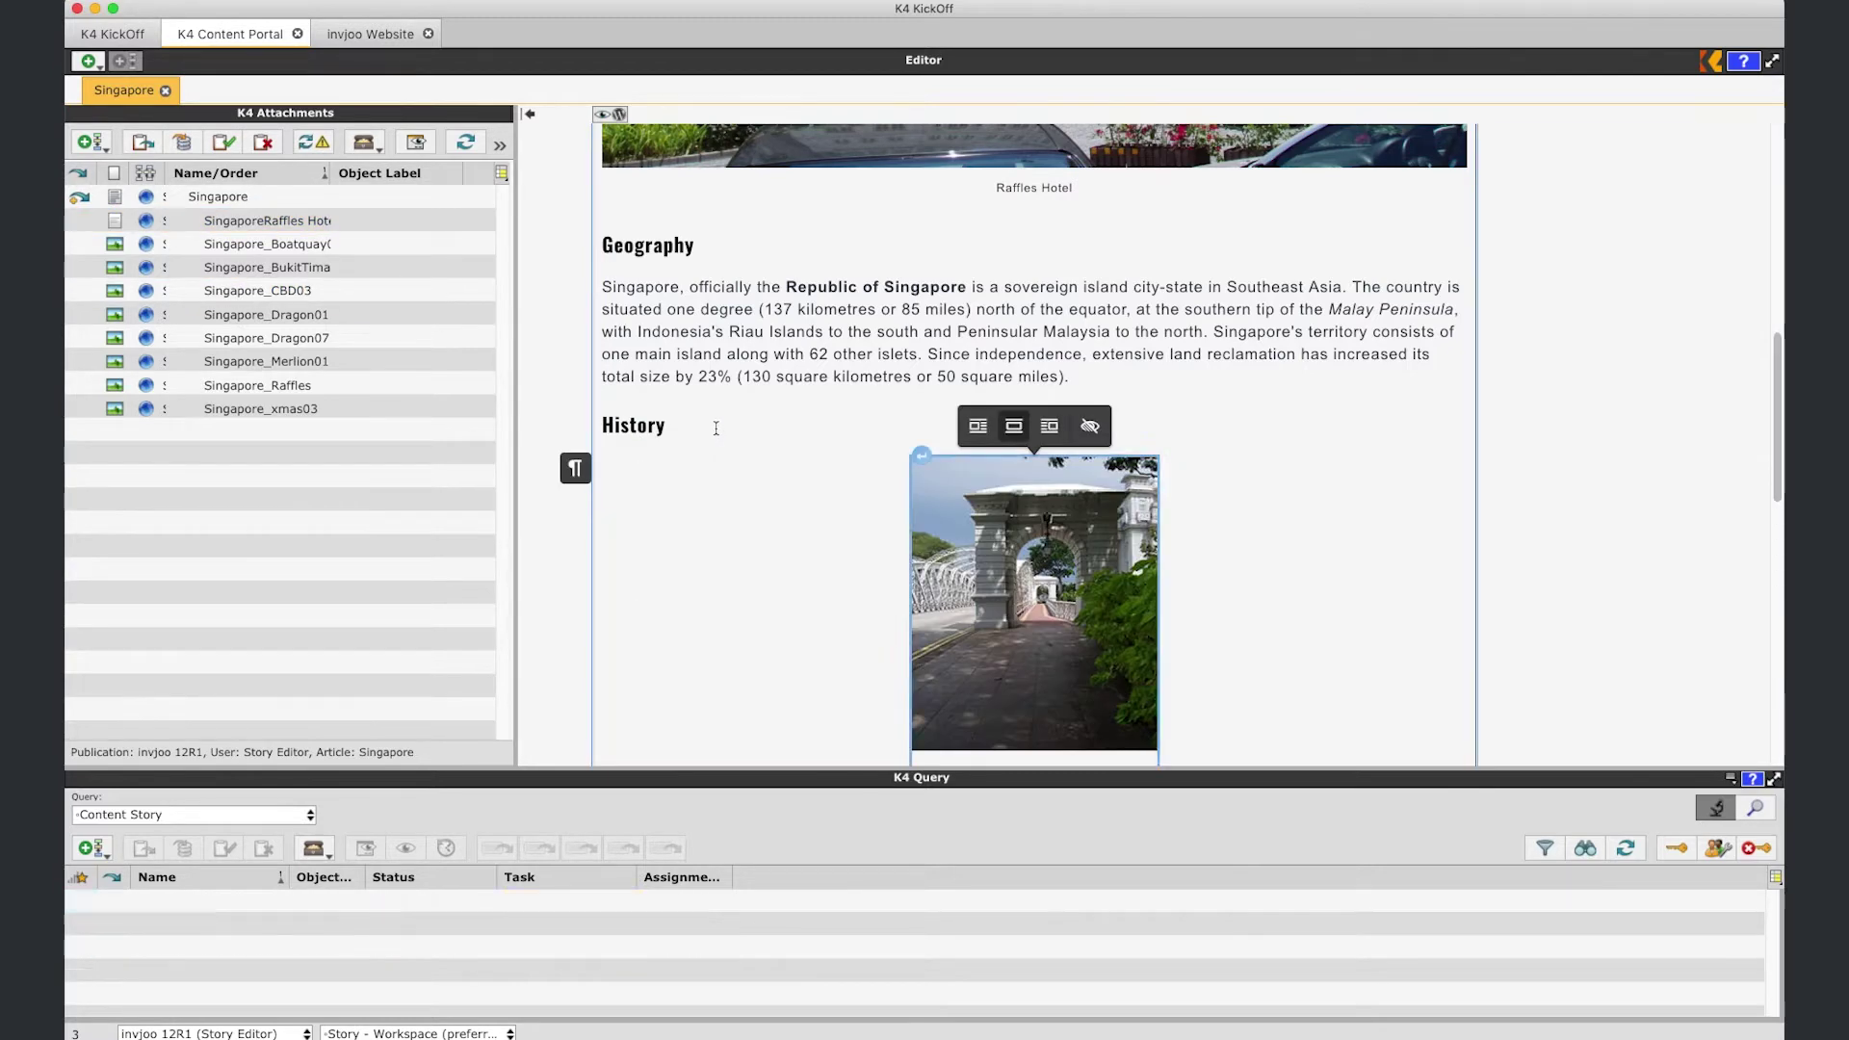
{"action": "left_click", "coordinate": [1048, 425]}
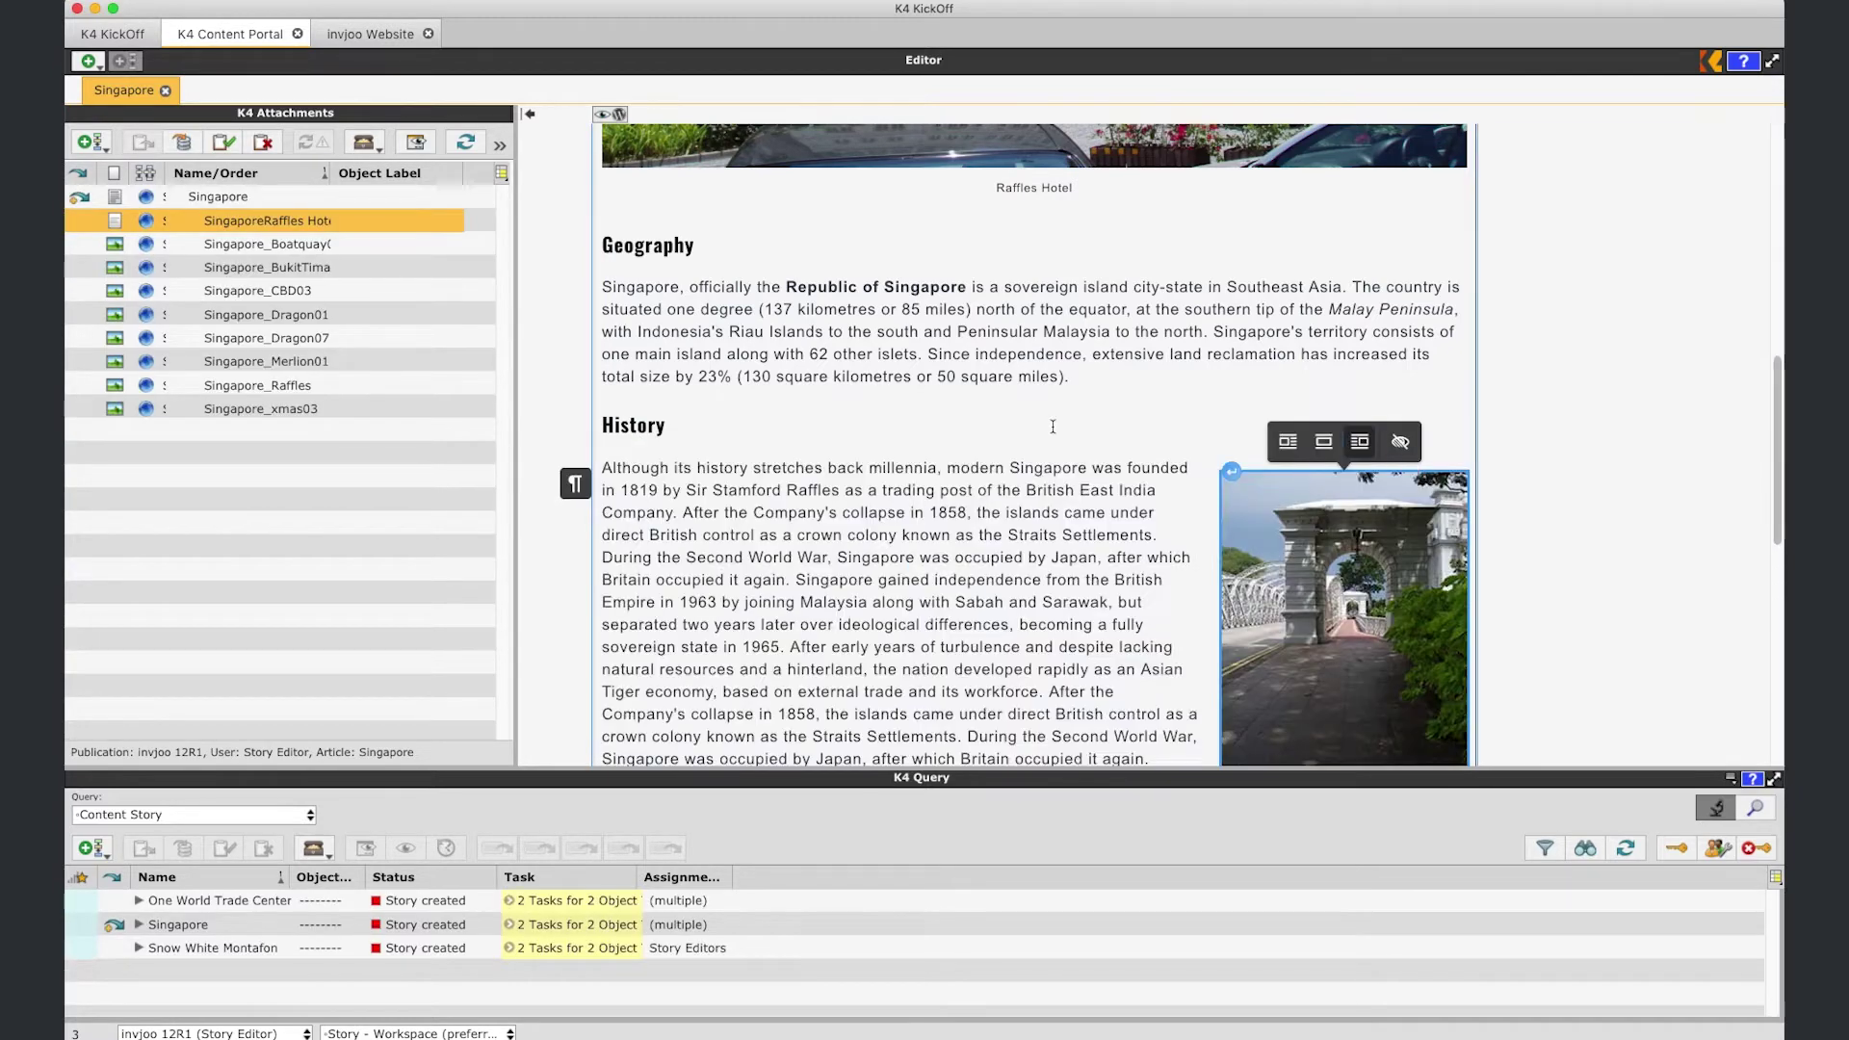
{"action": "scroll", "coordinate": [950, 553], "scroll_direction": "down", "scroll_amount": 5}
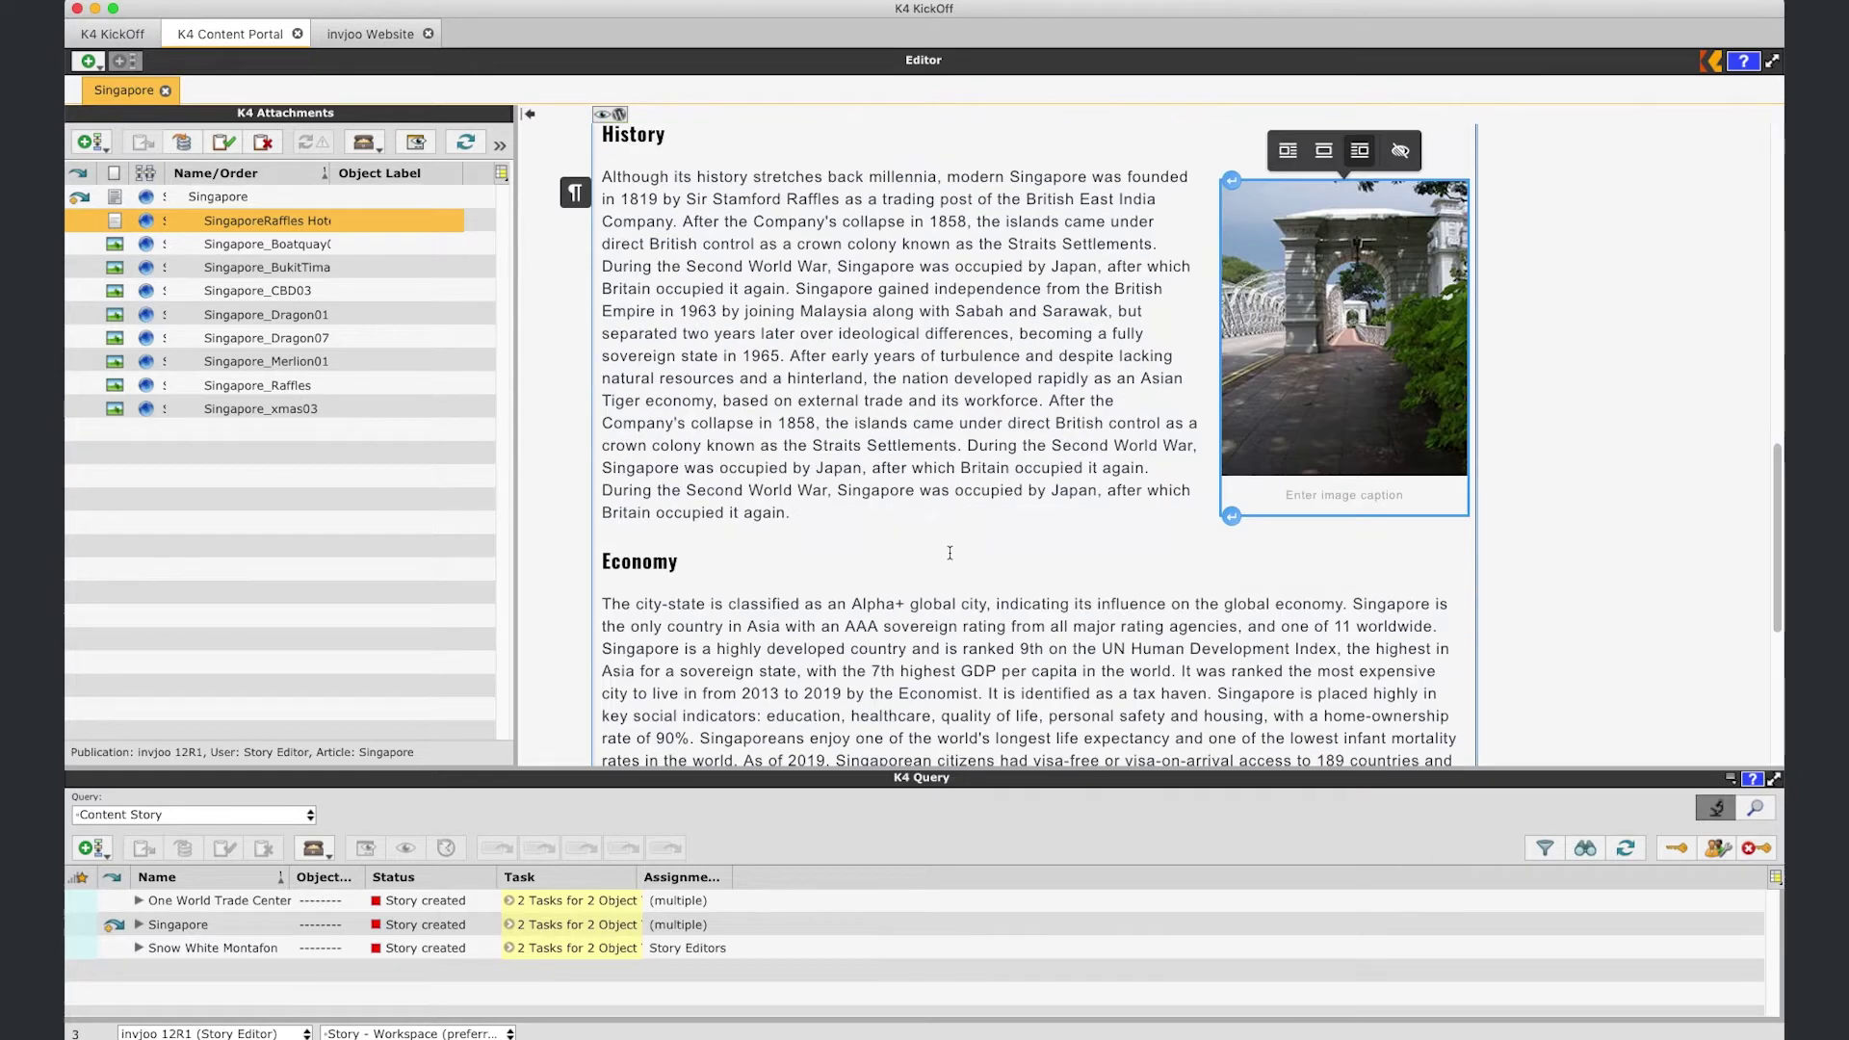
{"action": "scroll", "coordinate": [951, 553], "scroll_direction": "down", "scroll_amount": 3}
{"action": "scroll", "coordinate": [952, 552], "scroll_direction": "down", "scroll_amount": 3}
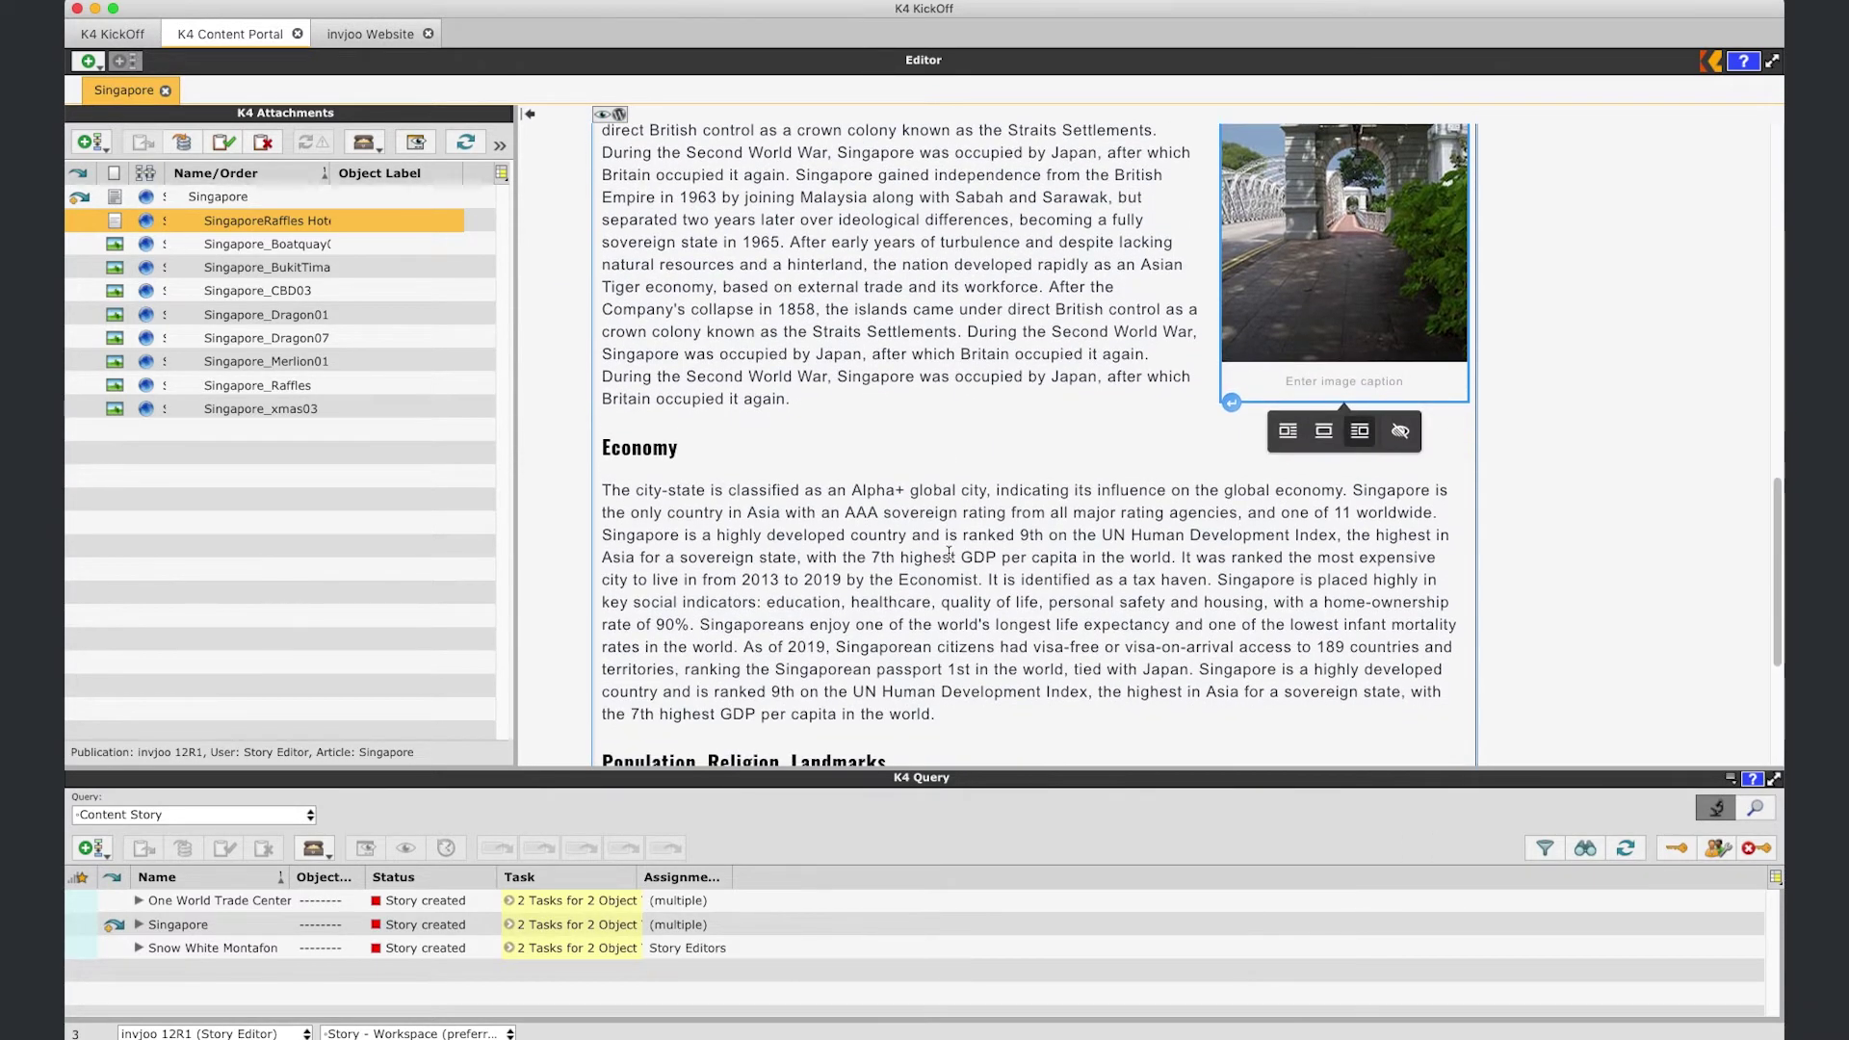
{"action": "scroll", "coordinate": [1150, 343], "scroll_direction": "down", "scroll_amount": 3}
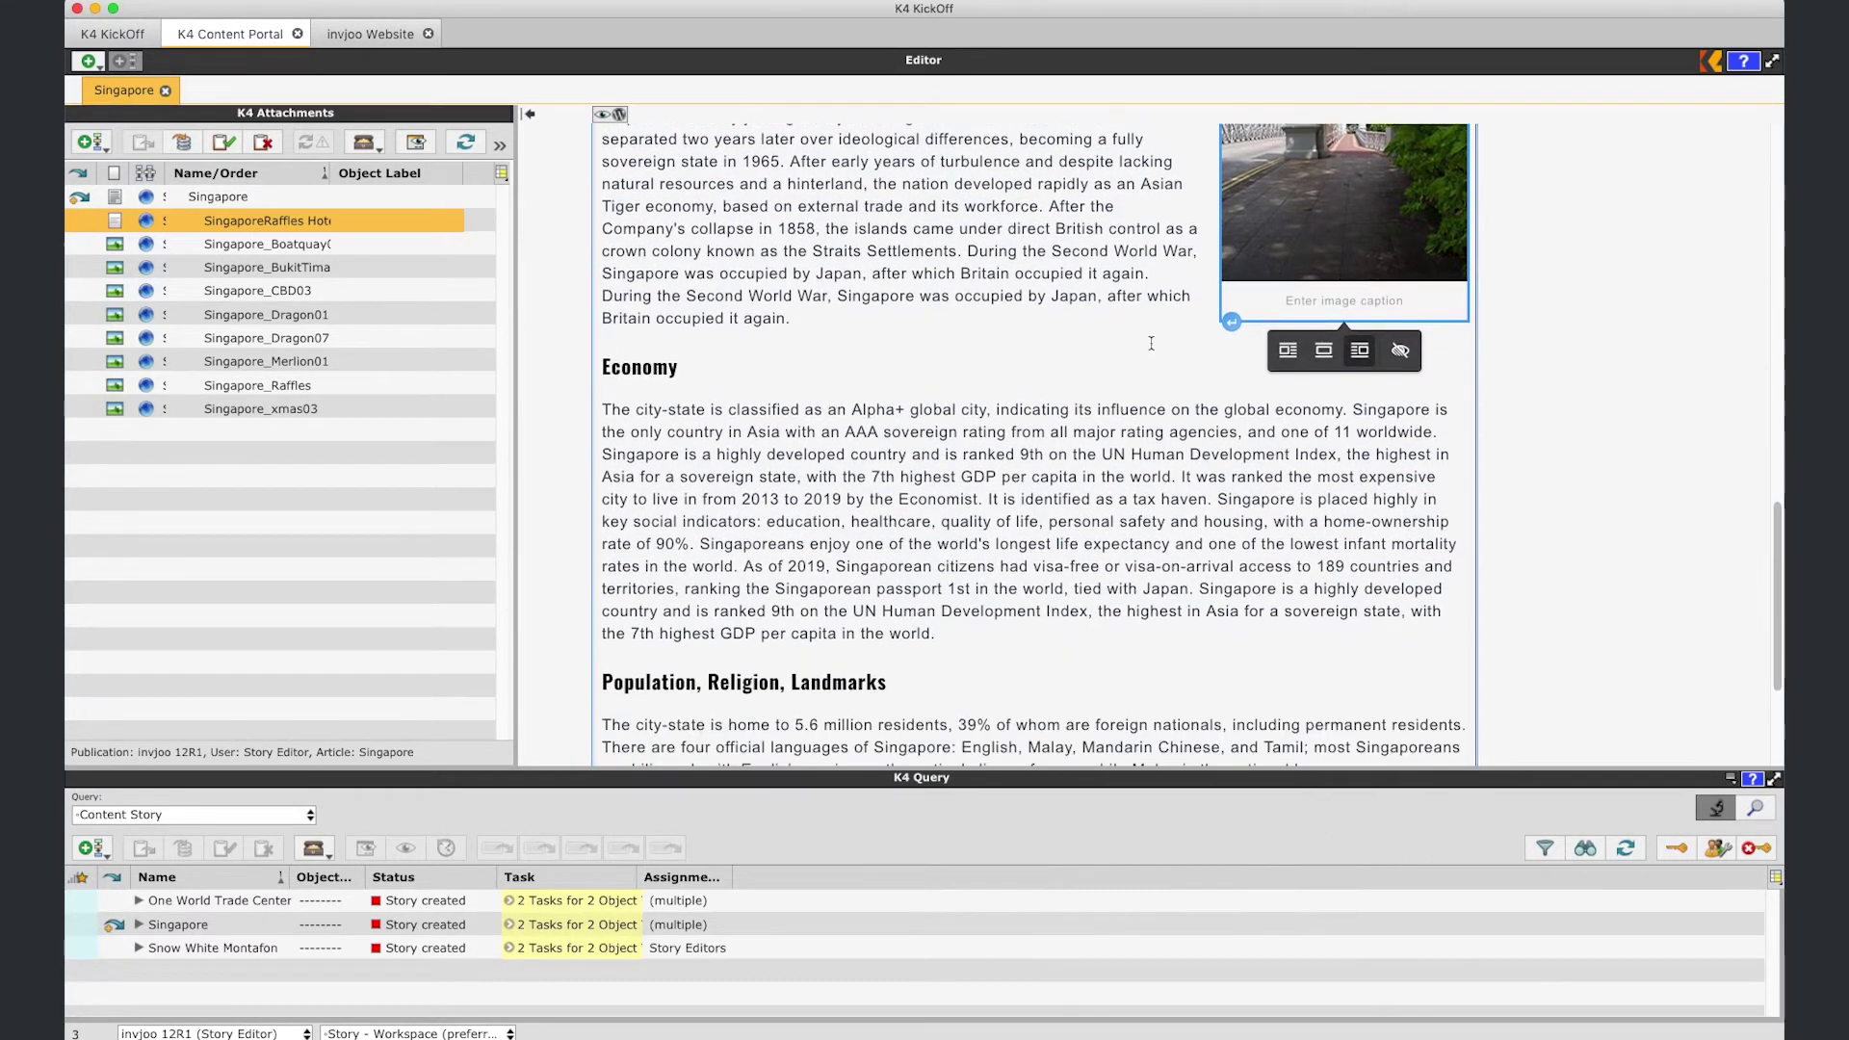
- Insert the Dragon07 skyline photo under Economy, aligned left with text wrap
{"action": "left_click", "coordinate": [728, 371]}
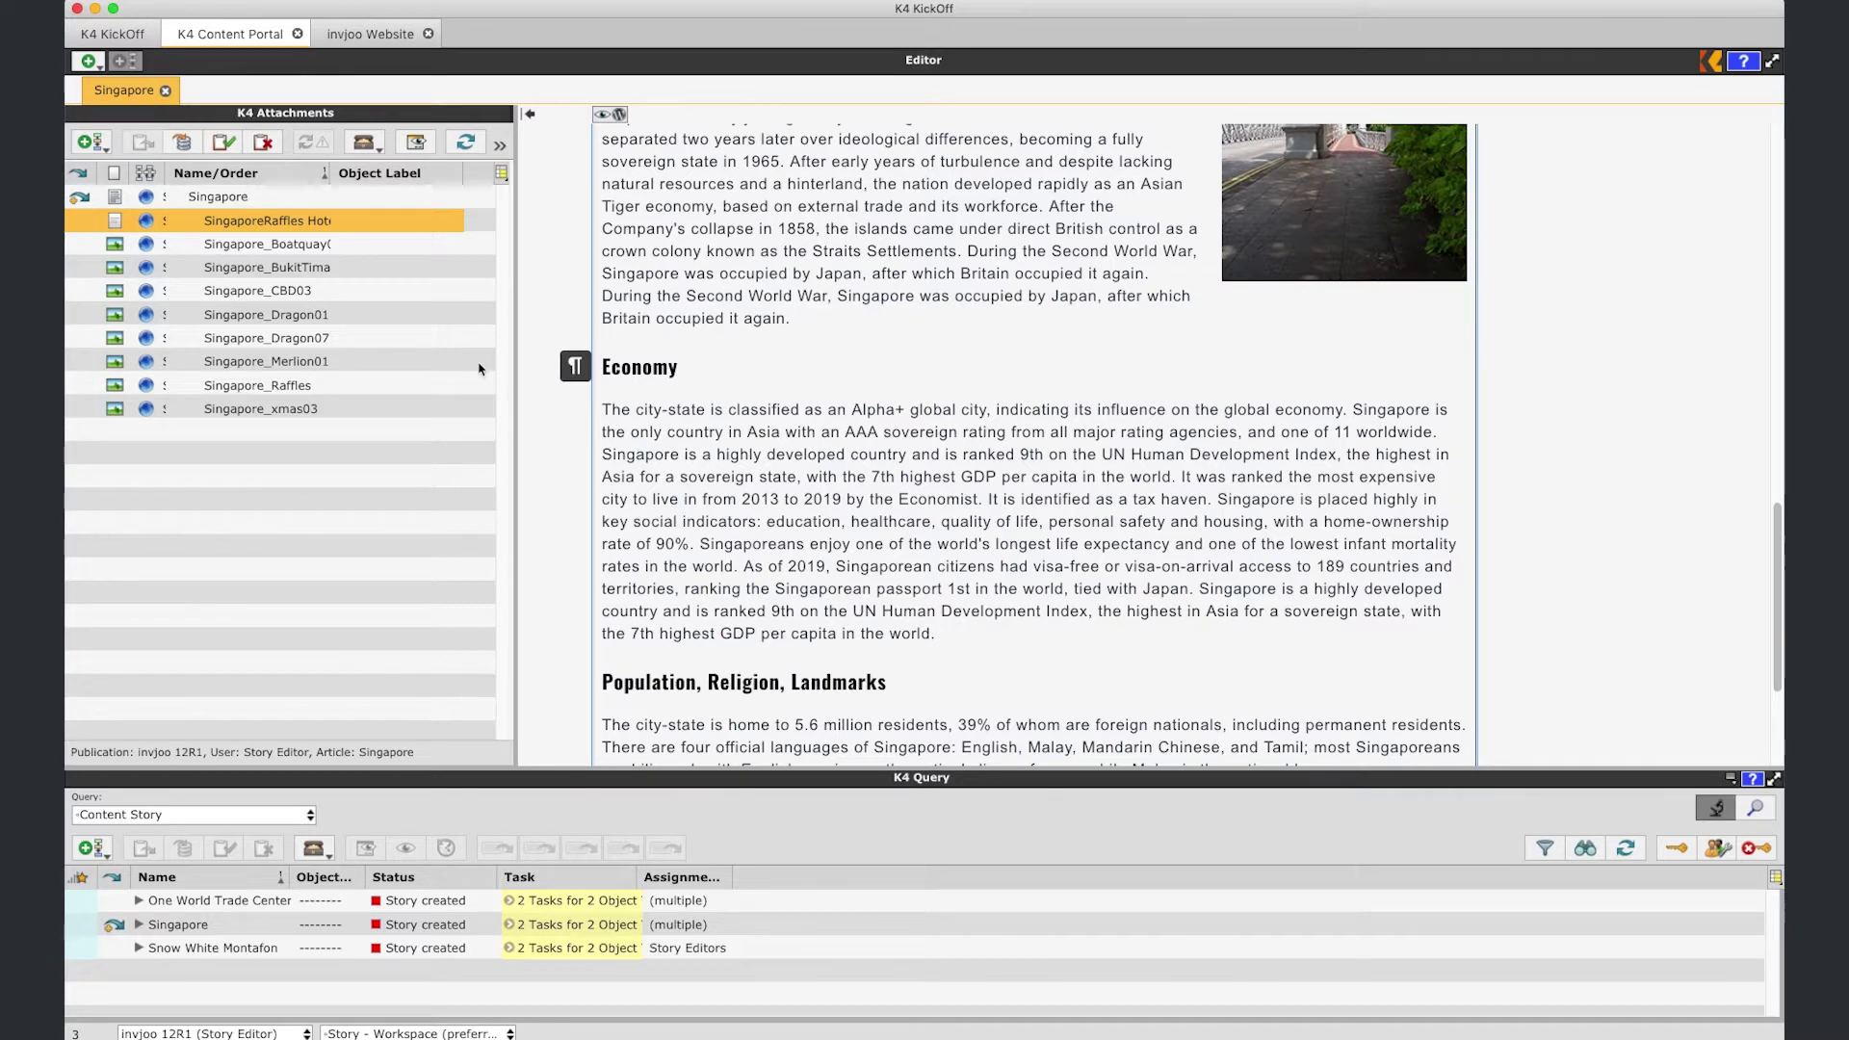
{"action": "left_click_drag", "start_coordinate": [266, 337], "coordinate": [766, 379]}
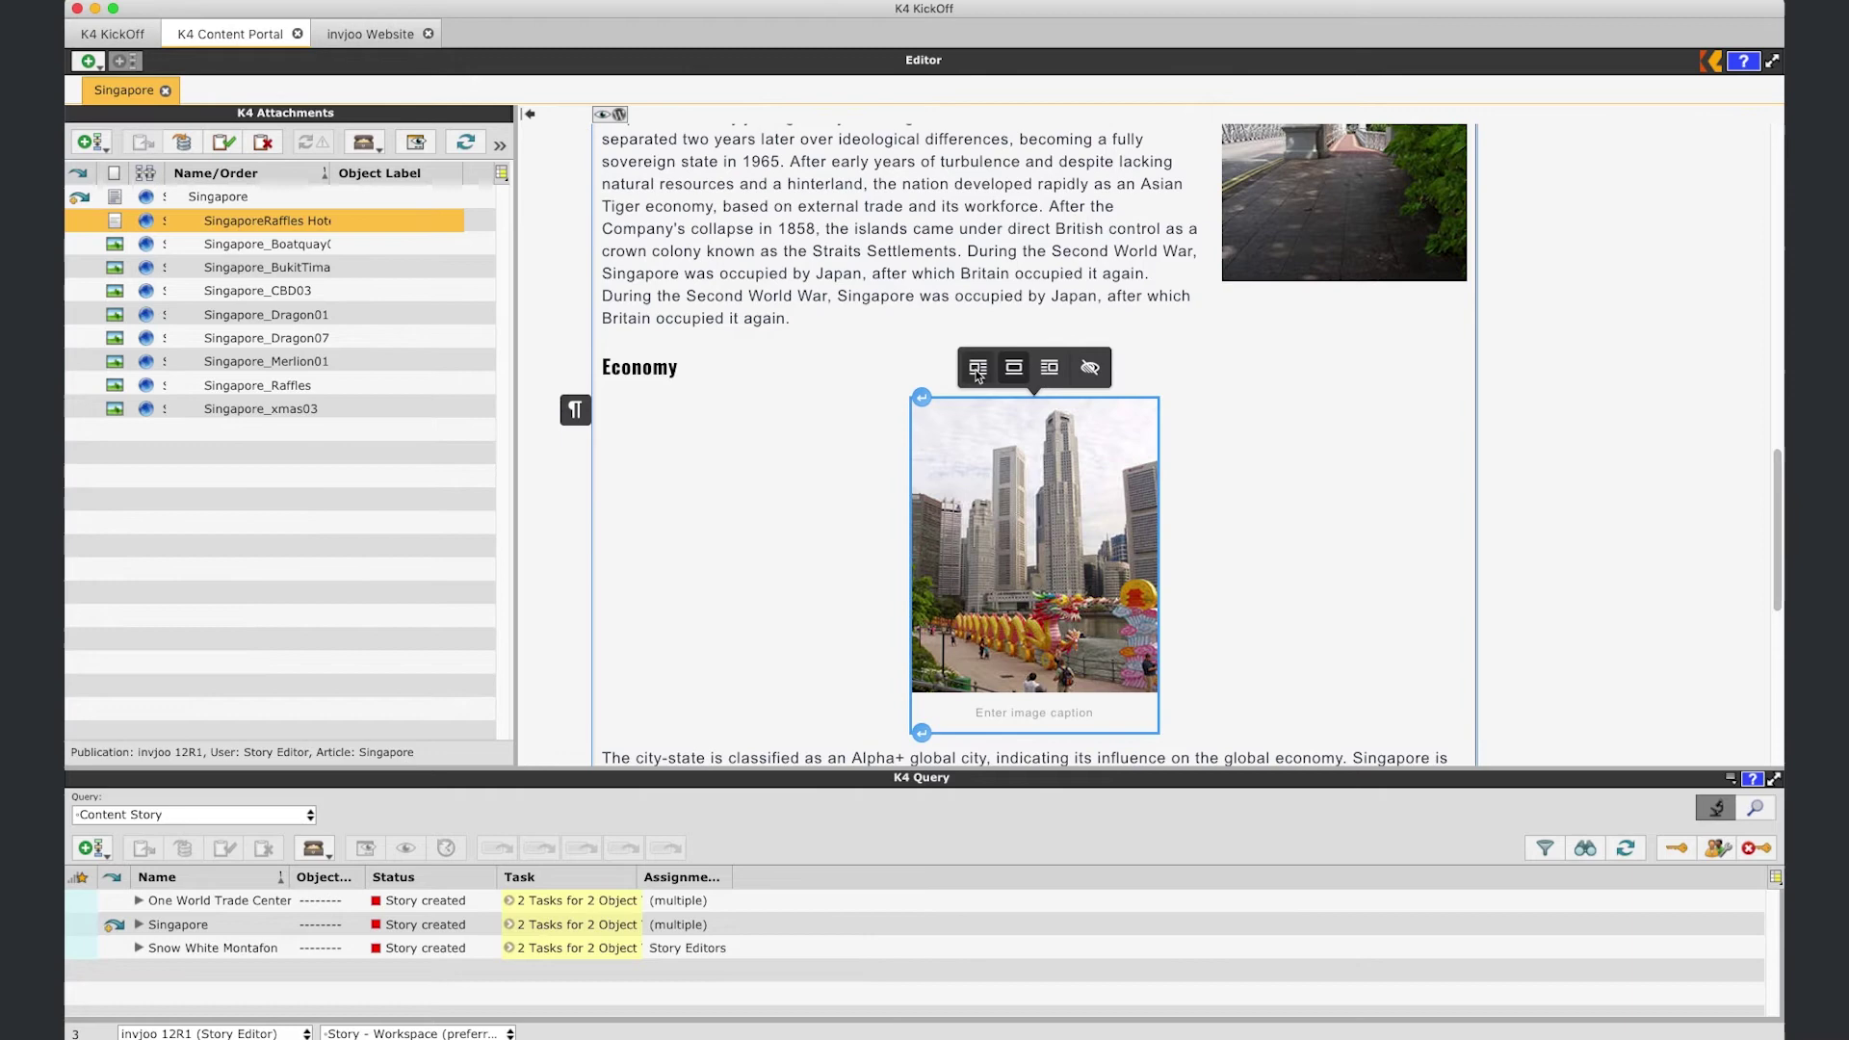
{"action": "left_click", "coordinate": [978, 367]}
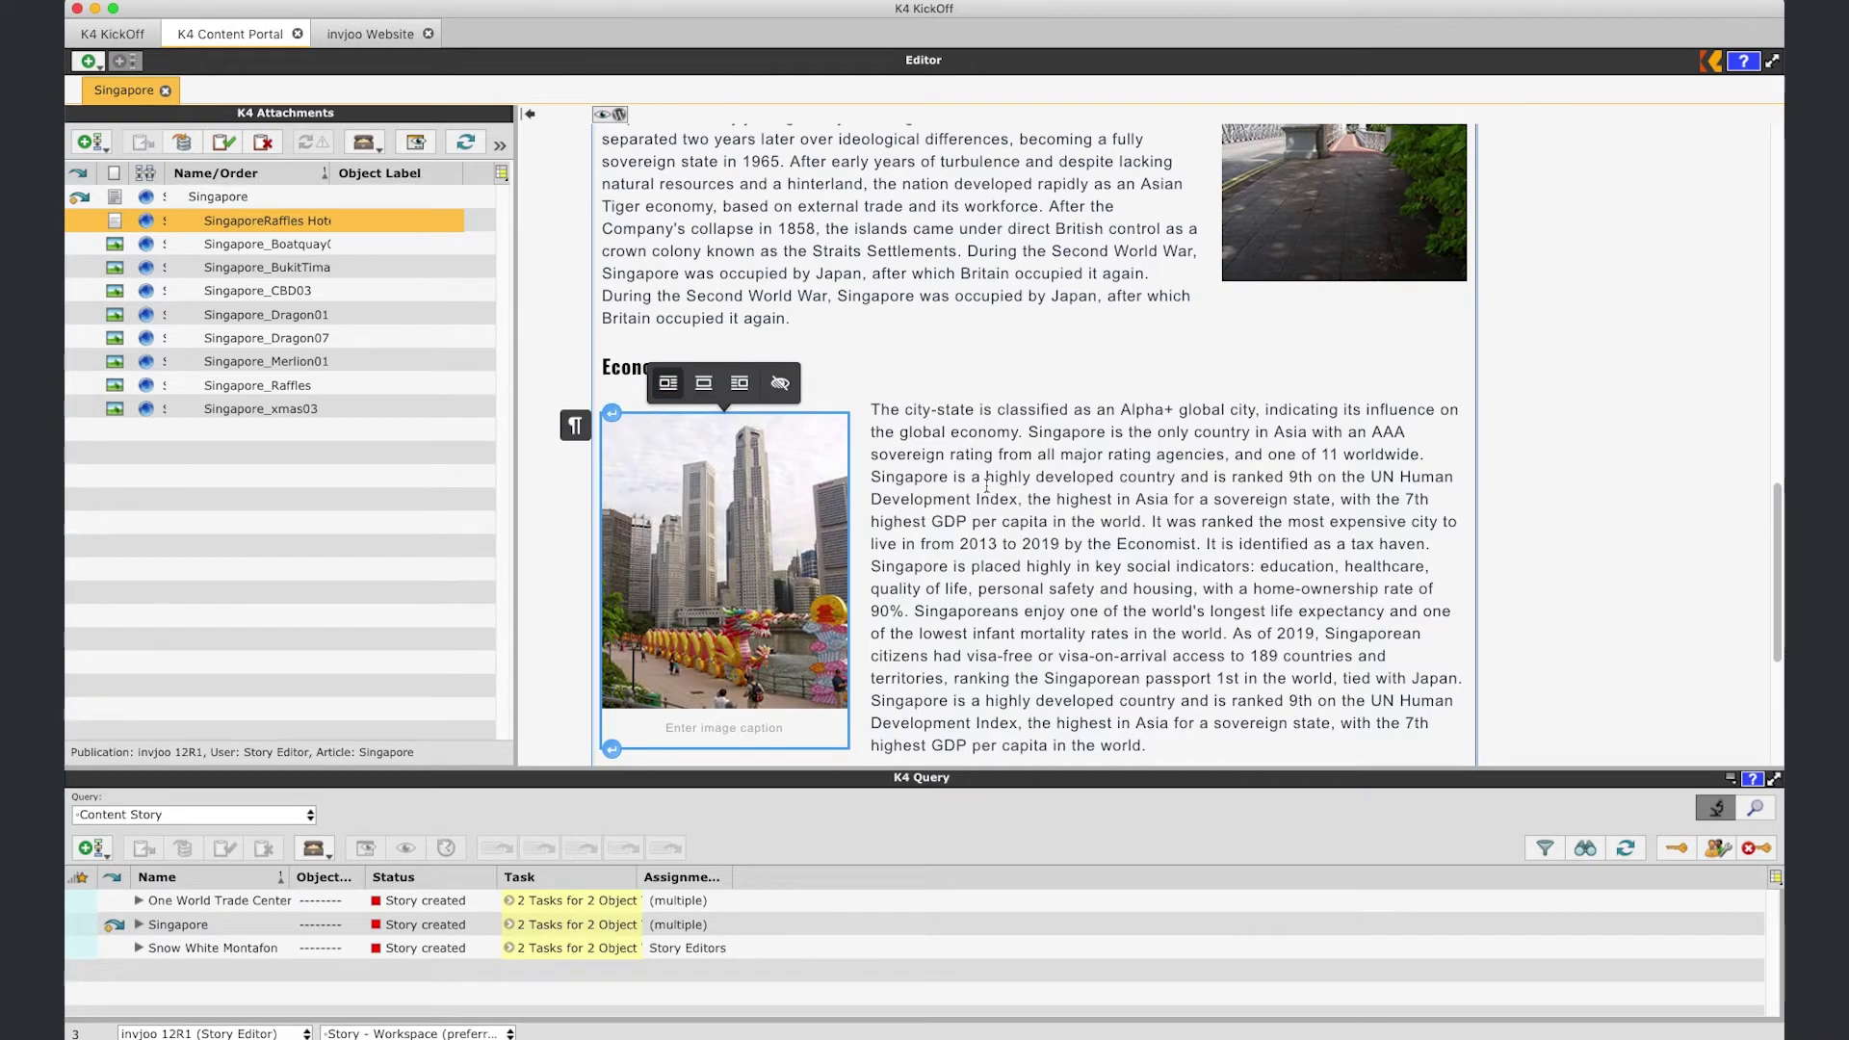
{"action": "scroll", "coordinate": [825, 495], "scroll_direction": "down", "scroll_amount": 3}
{"action": "scroll", "coordinate": [868, 491], "scroll_direction": "down", "scroll_amount": 3}
{"action": "scroll", "coordinate": [987, 482], "scroll_direction": "down", "scroll_amount": 2}
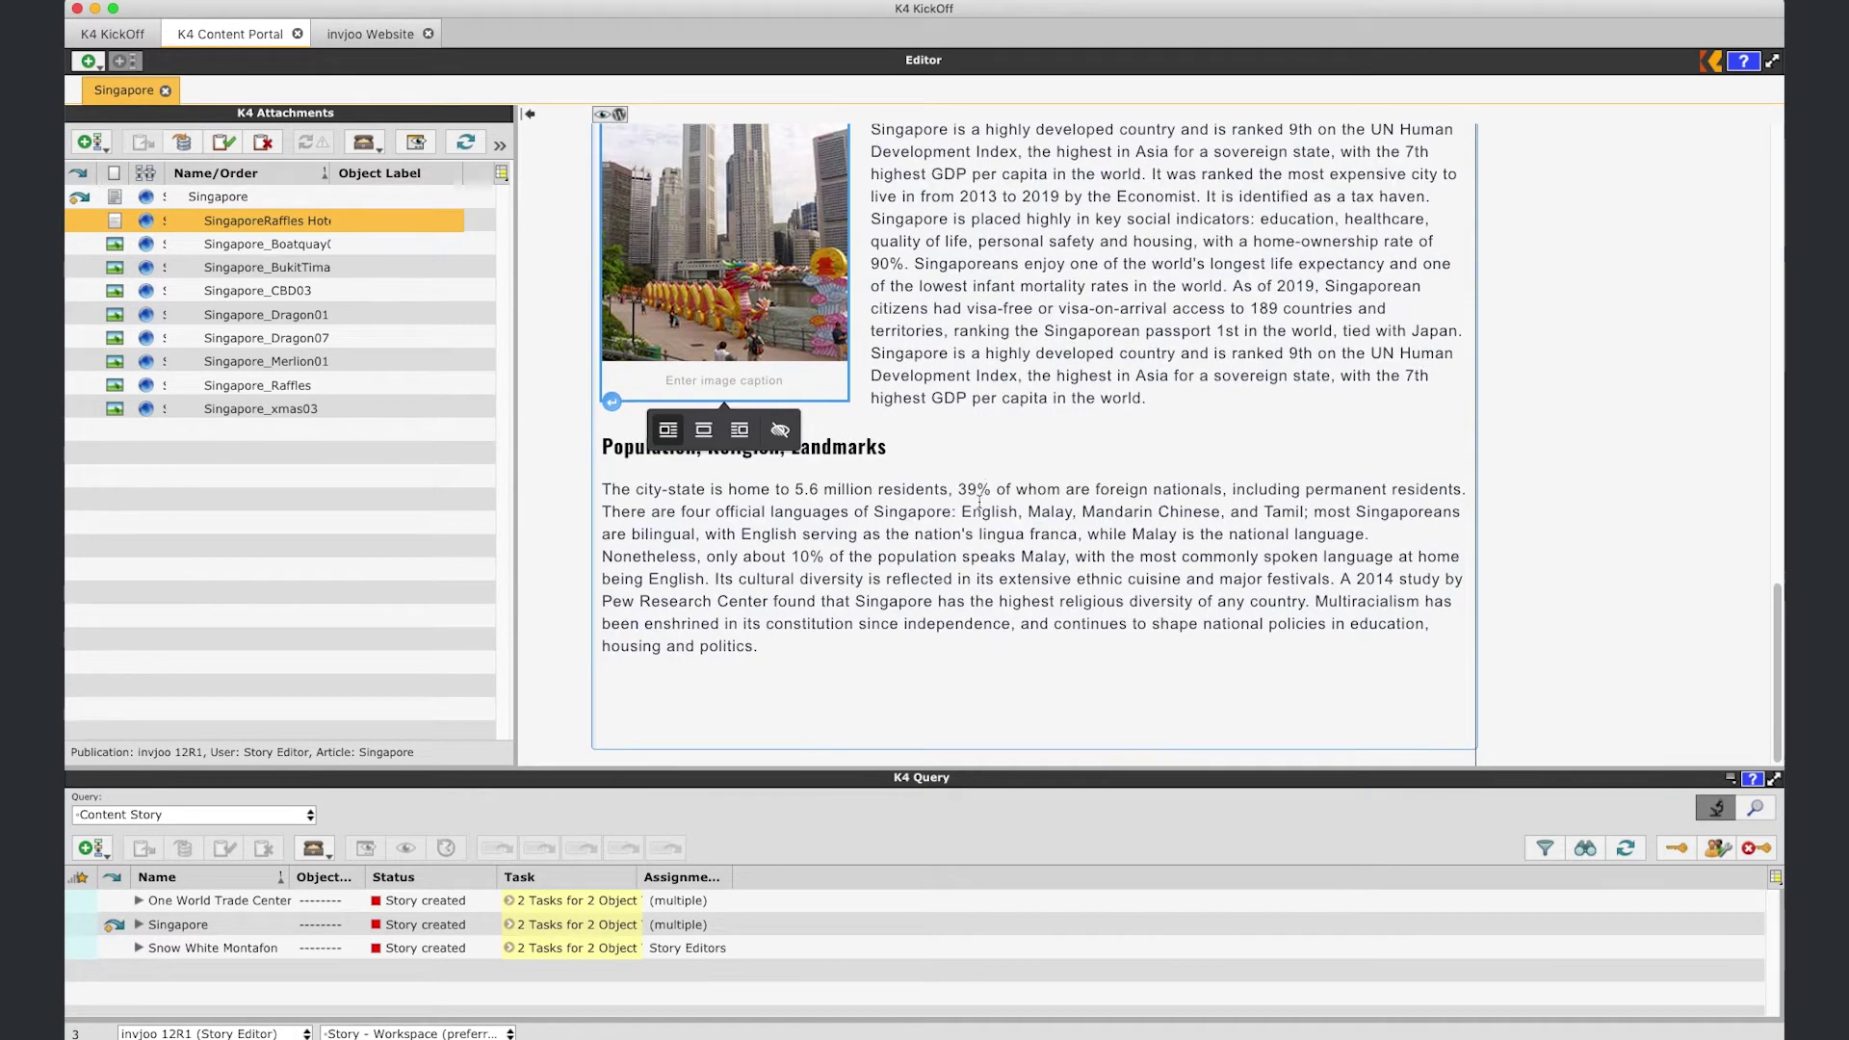
{"action": "left_click", "coordinate": [604, 693]}
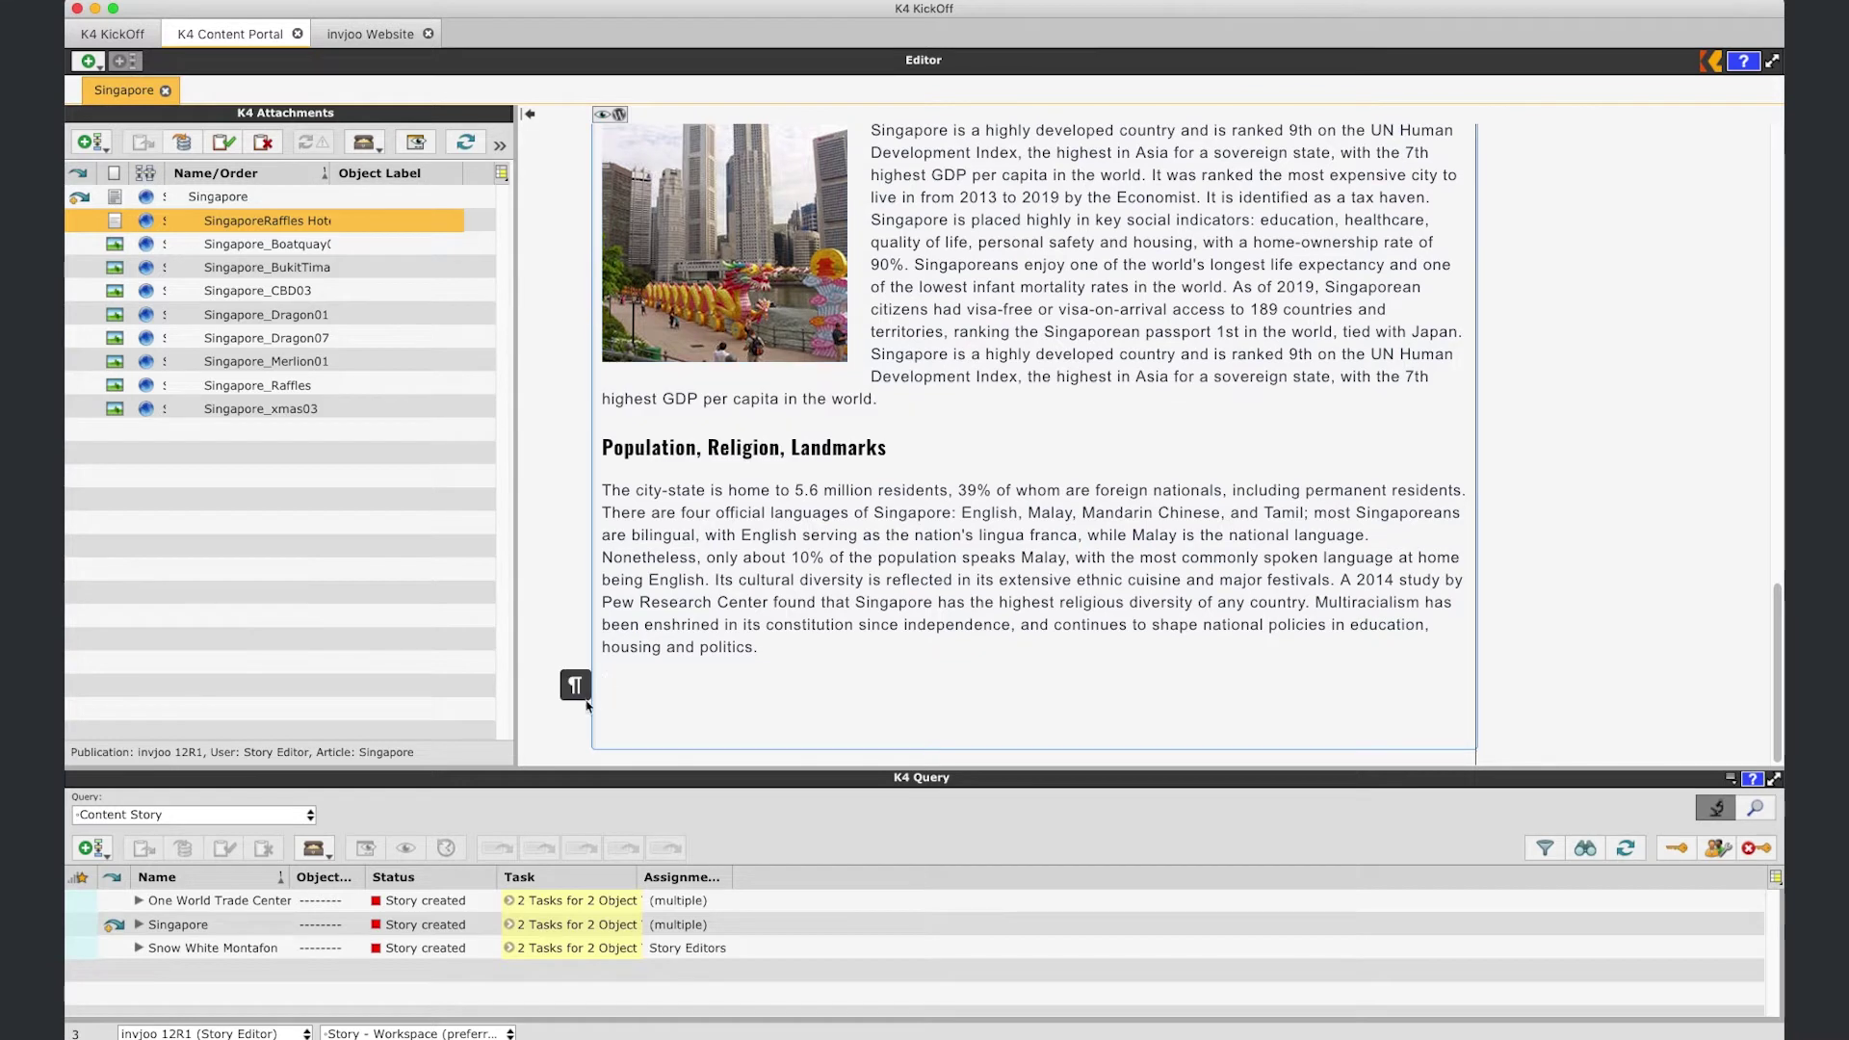
- Embed the YouTube link 'Singapore - City Video Guide' after the final paragraph
{"action": "left_click", "coordinate": [576, 684]}
{"action": "left_click", "coordinate": [1062, 729]}
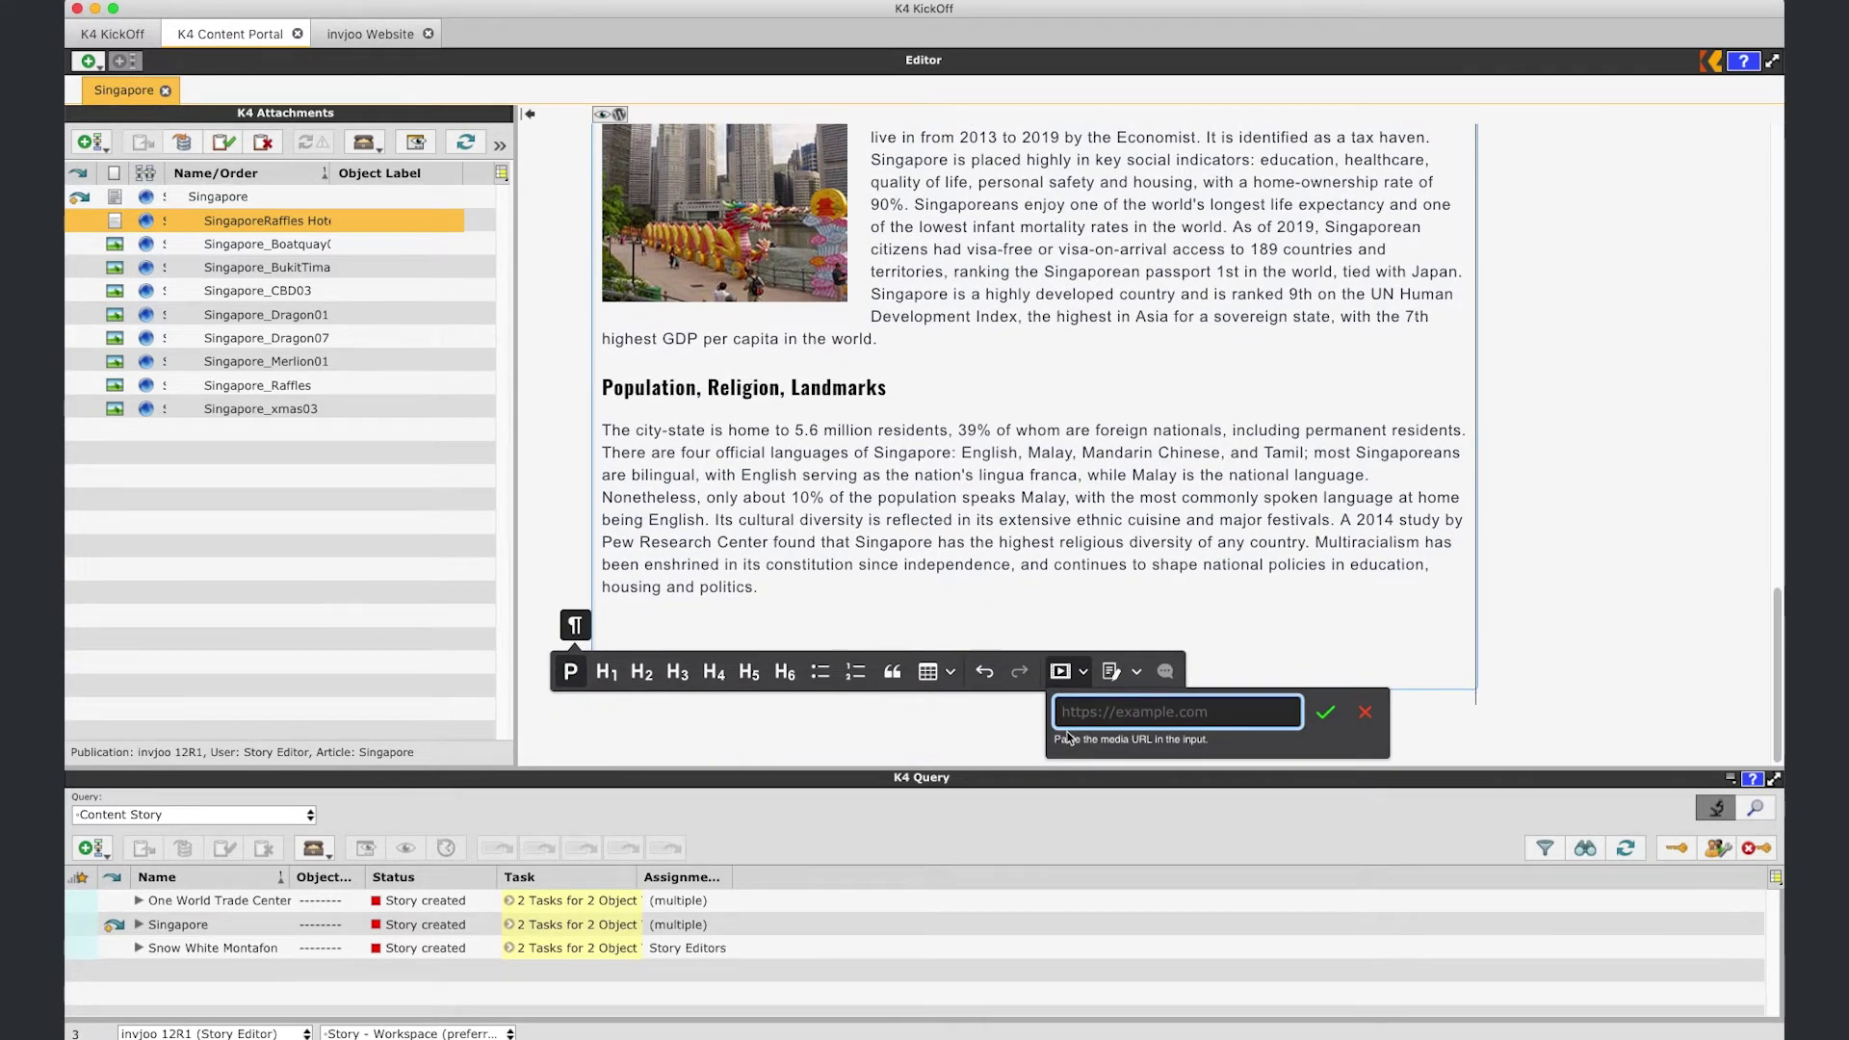
{"action": "type", "text": "https://youtu.be/ocg80OZvkMw"}
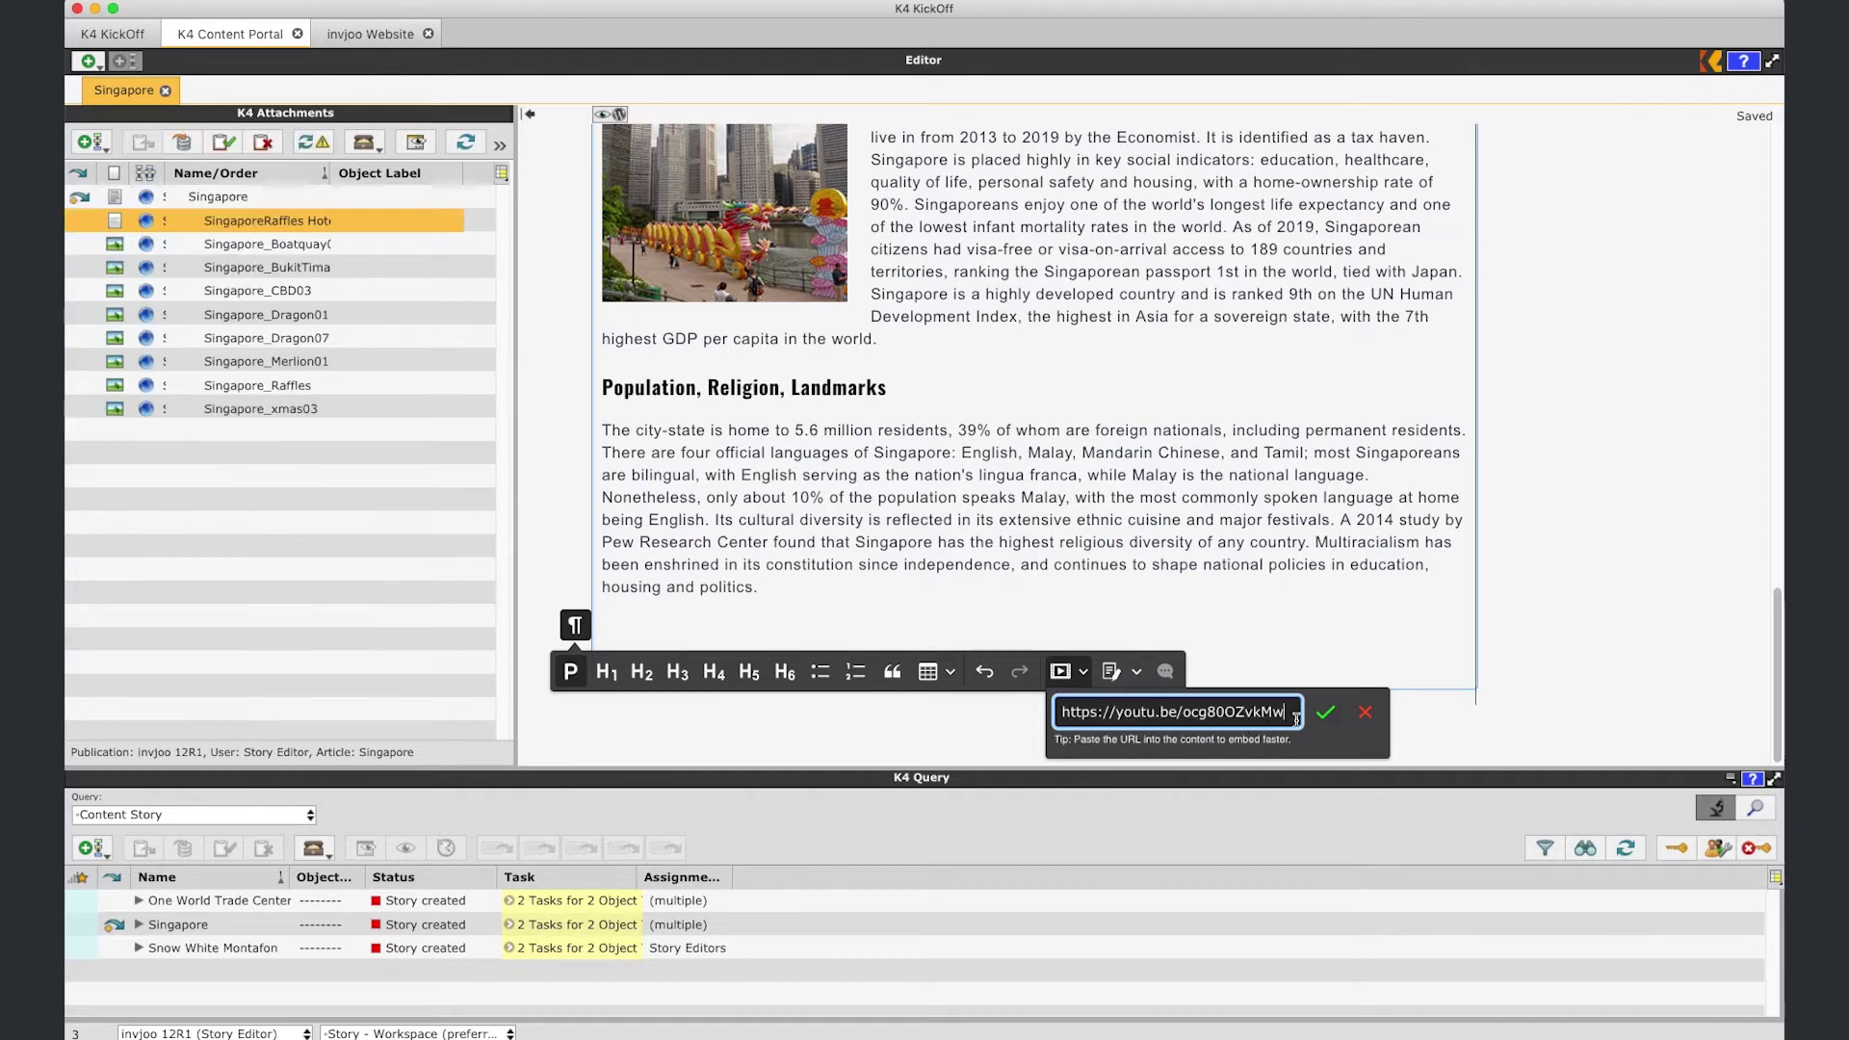
{"action": "left_click", "coordinate": [1326, 715]}
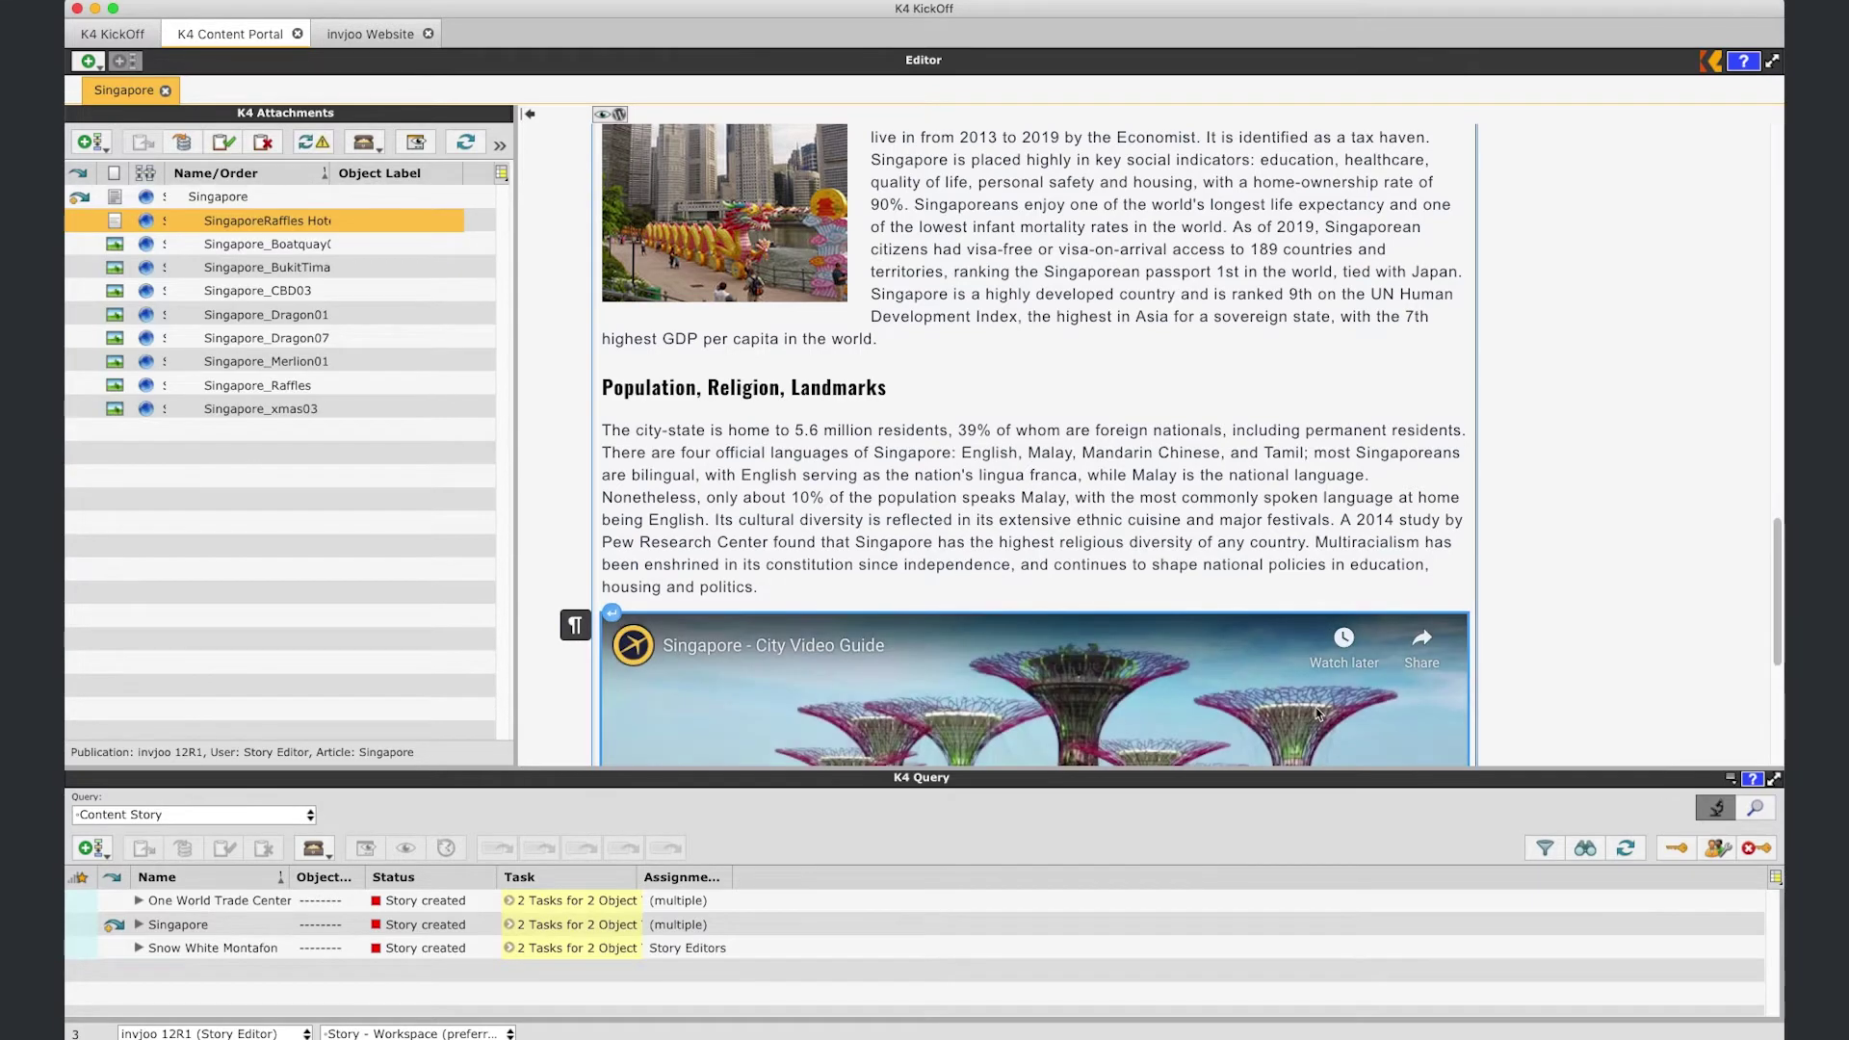
{"action": "scroll", "coordinate": [1316, 705], "scroll_direction": "down", "scroll_amount": 5}
{"action": "scroll", "coordinate": [1316, 707], "scroll_direction": "down", "scroll_amount": 5}
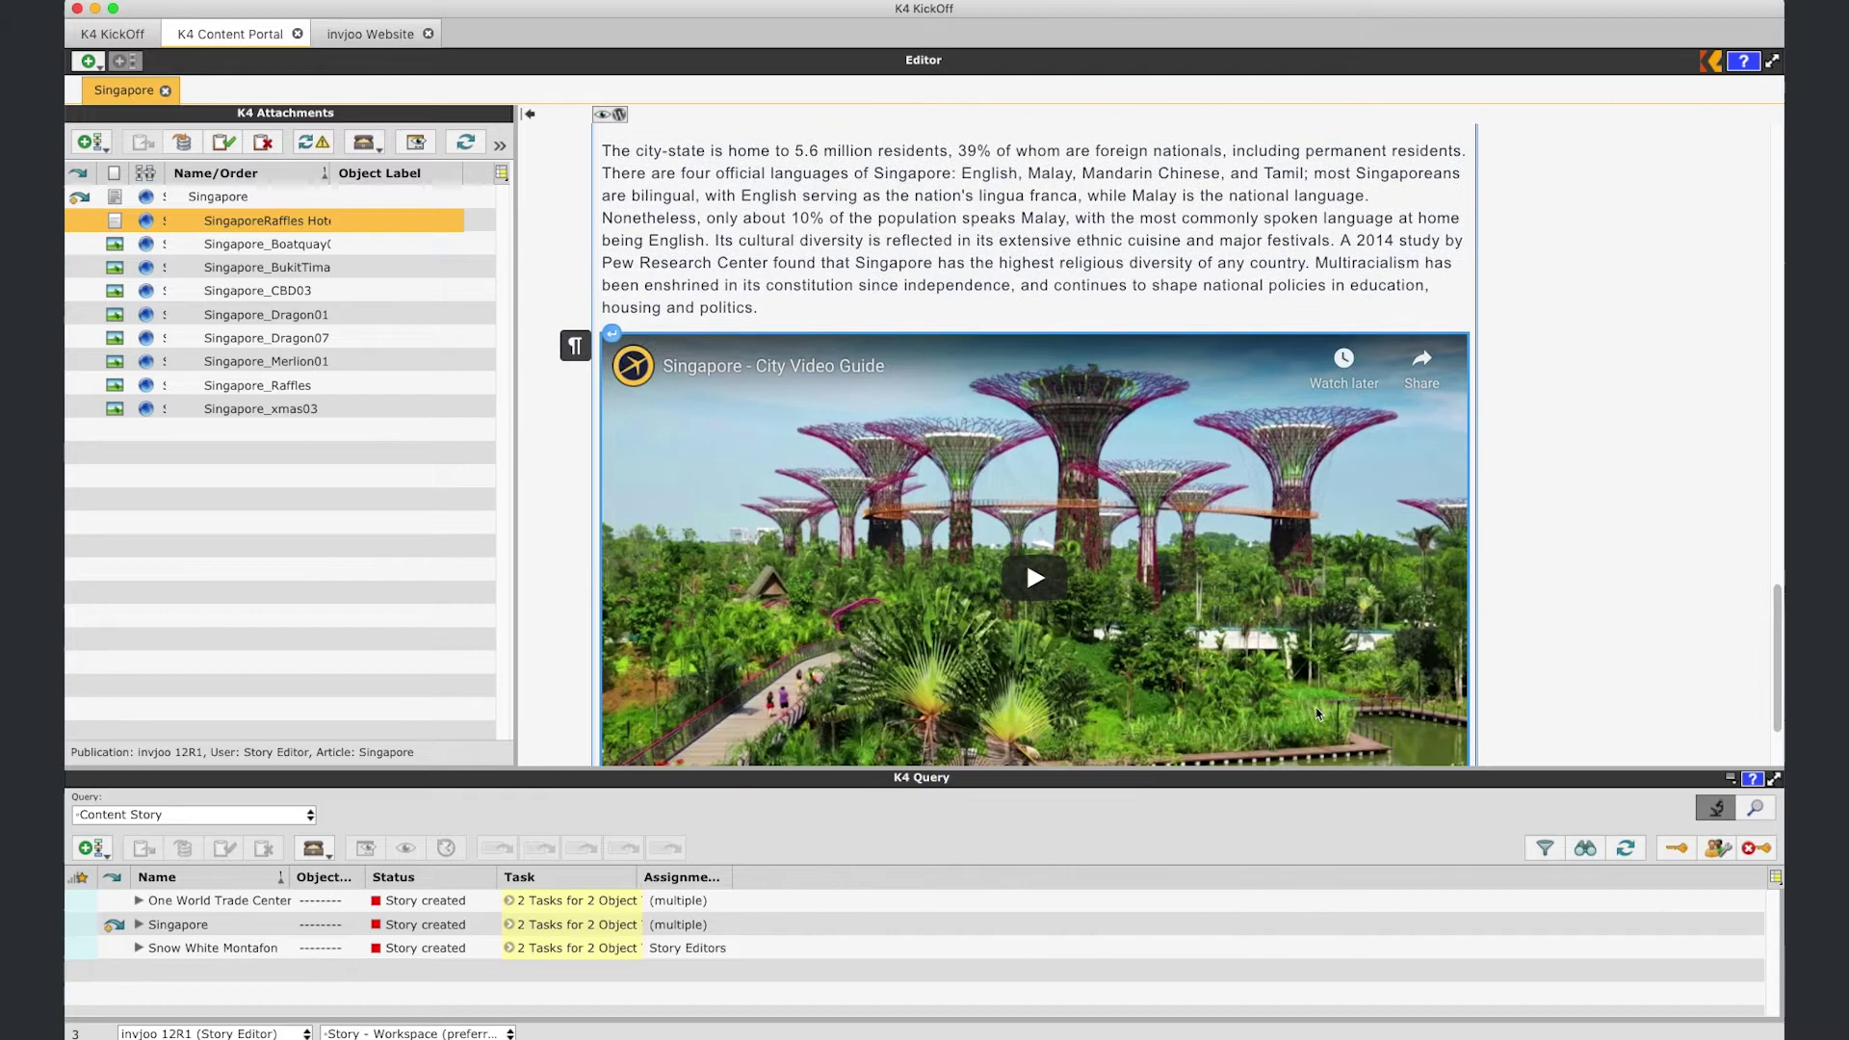
{"action": "scroll", "coordinate": [1316, 711], "scroll_direction": "down", "scroll_amount": 3}
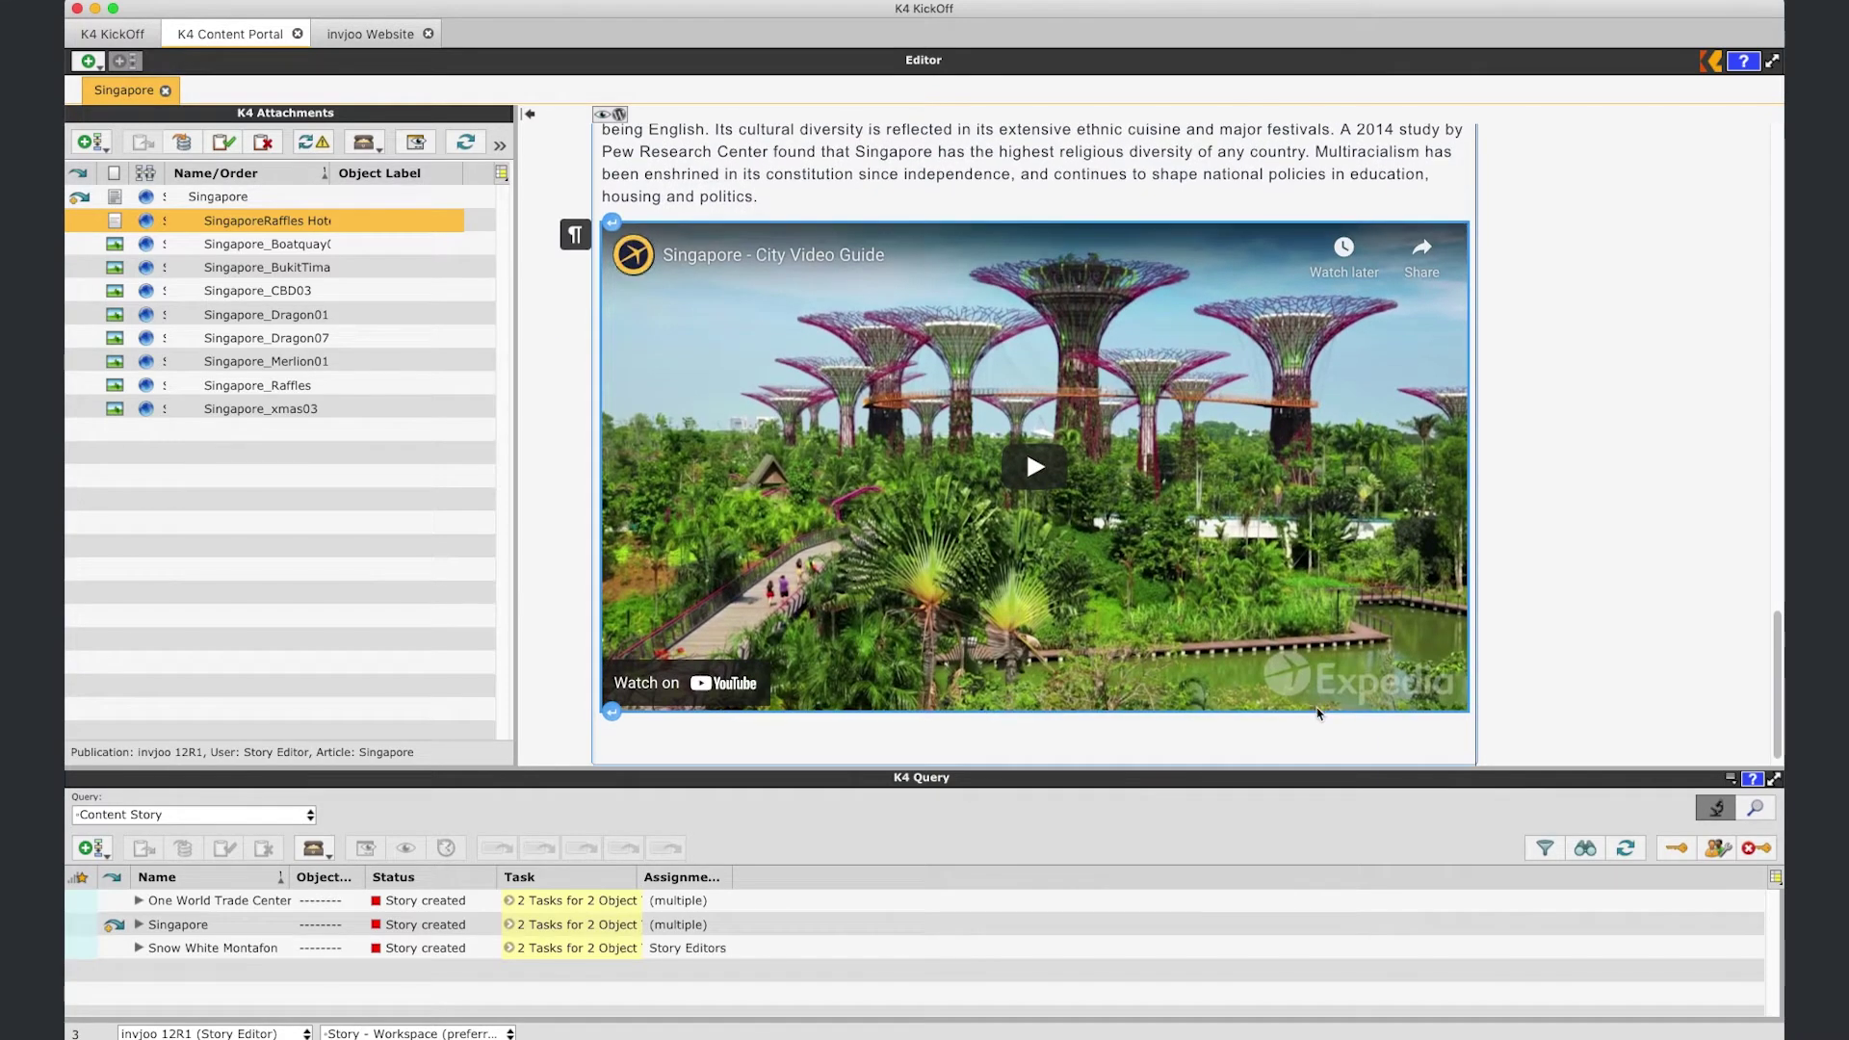
{"action": "scroll", "coordinate": [1317, 713], "scroll_direction": "up", "scroll_amount": 5}
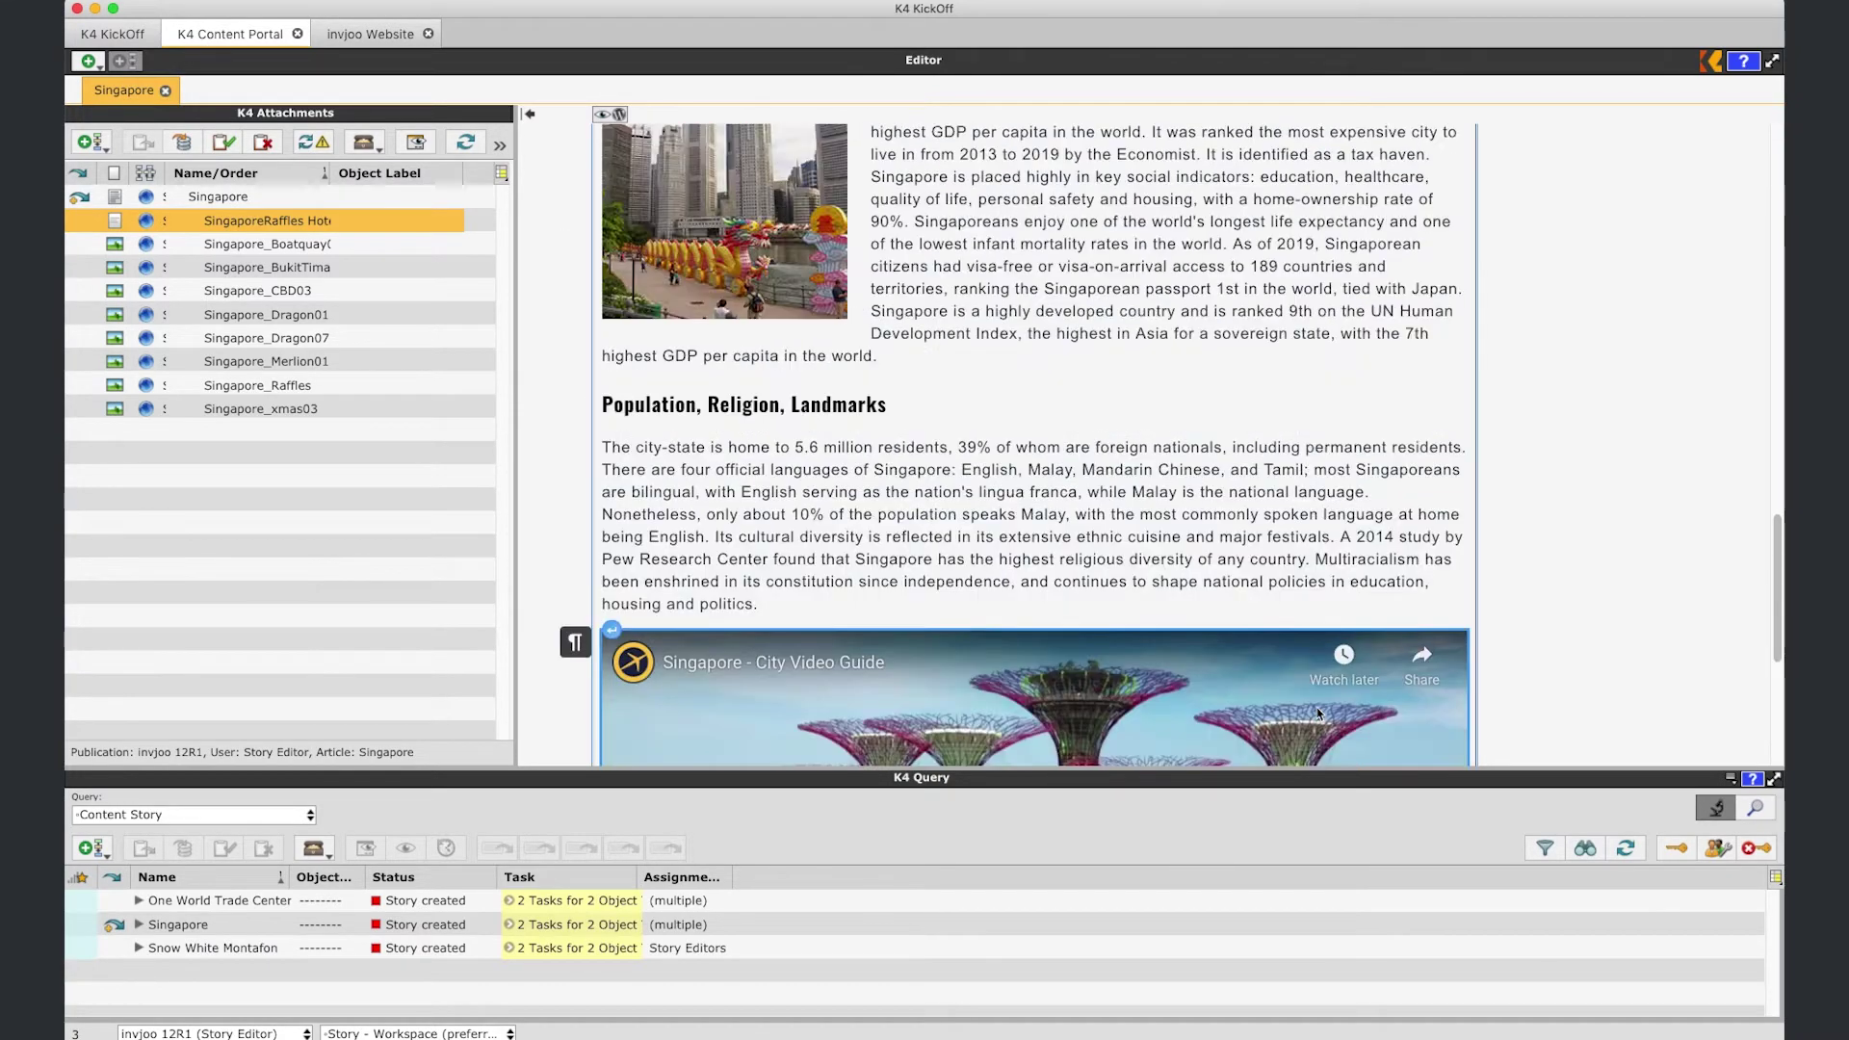
{"action": "scroll", "coordinate": [1318, 714], "scroll_direction": "up", "scroll_amount": 3}
{"action": "scroll", "coordinate": [1318, 714], "scroll_direction": "up", "scroll_amount": 5}
{"action": "scroll", "coordinate": [1318, 715], "scroll_direction": "up", "scroll_amount": 5}
{"action": "scroll", "coordinate": [1319, 714], "scroll_direction": "up", "scroll_amount": 5}
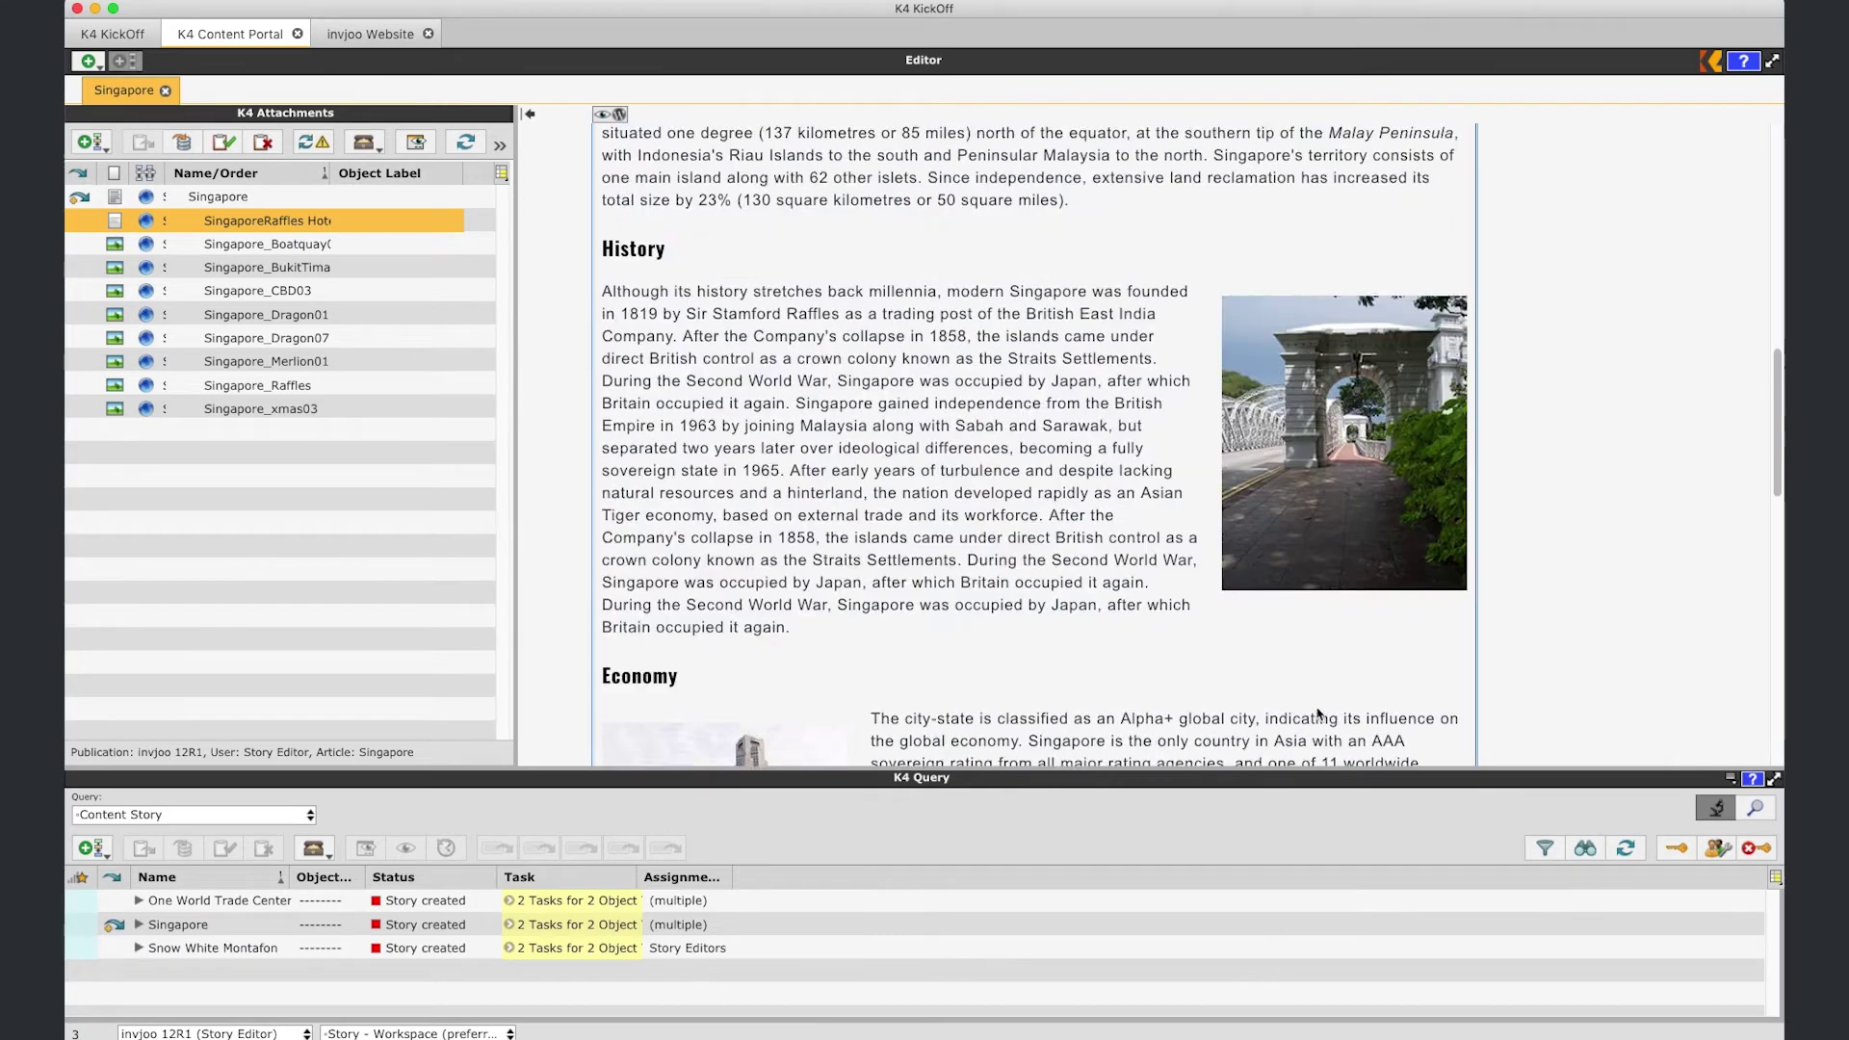
{"action": "scroll", "coordinate": [1318, 715], "scroll_direction": "up", "scroll_amount": 5}
{"action": "scroll", "coordinate": [1318, 715], "scroll_direction": "up", "scroll_amount": 5}
{"action": "scroll", "coordinate": [1317, 715], "scroll_direction": "up", "scroll_amount": 5}
{"action": "scroll", "coordinate": [1318, 714], "scroll_direction": "up", "scroll_amount": 5}
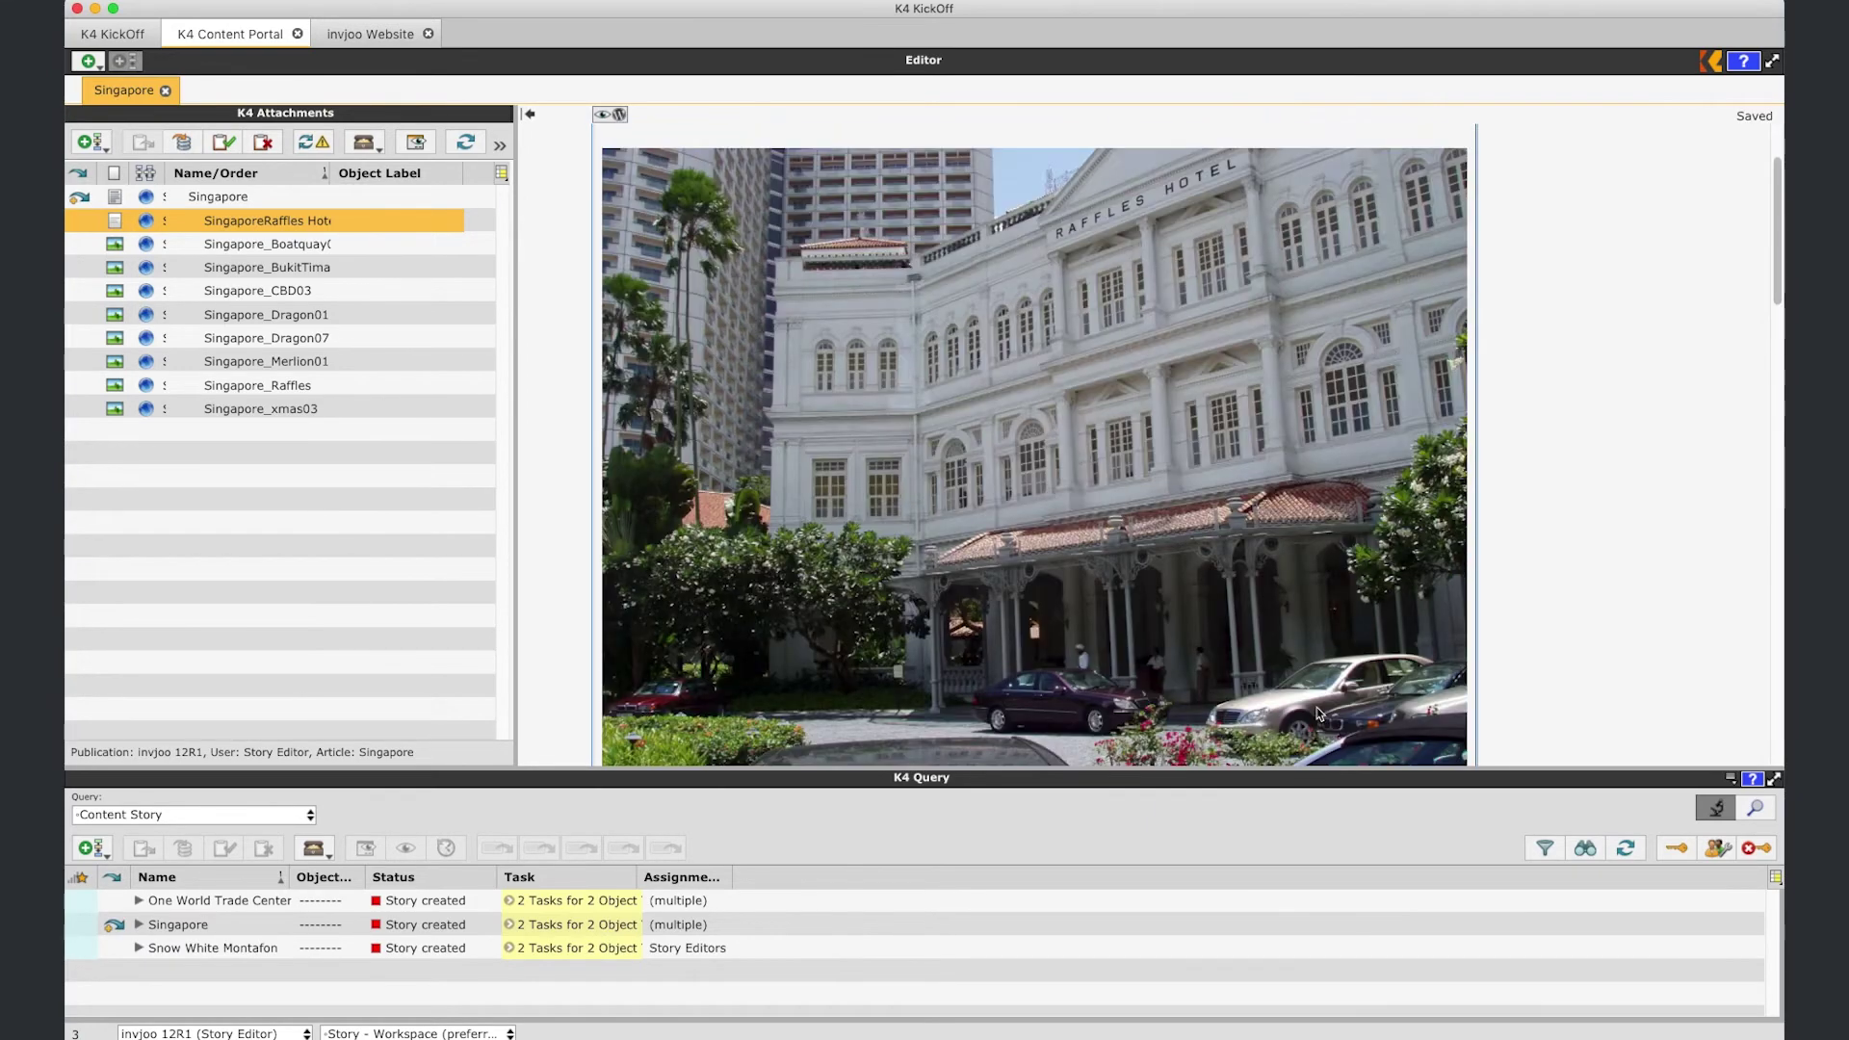
{"action": "scroll", "coordinate": [1318, 713], "scroll_direction": "up", "scroll_amount": 3}
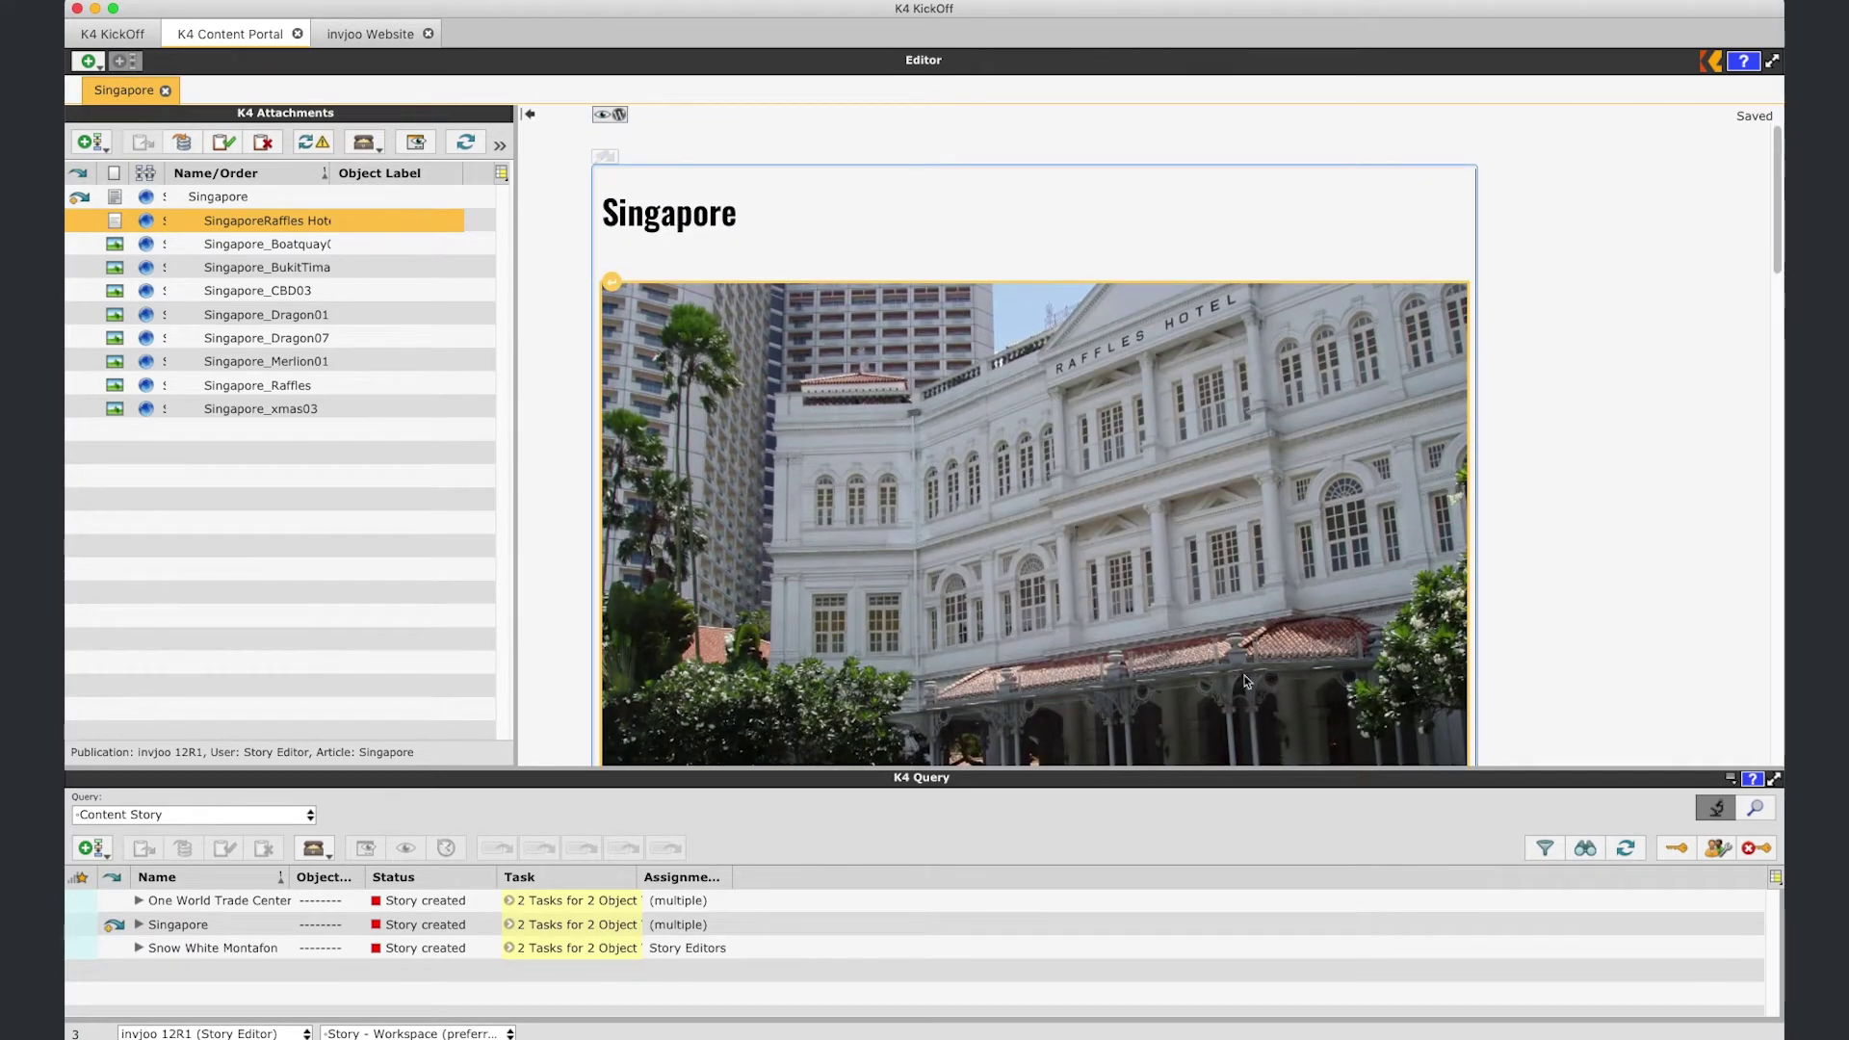
{"action": "left_click", "coordinate": [610, 118]}
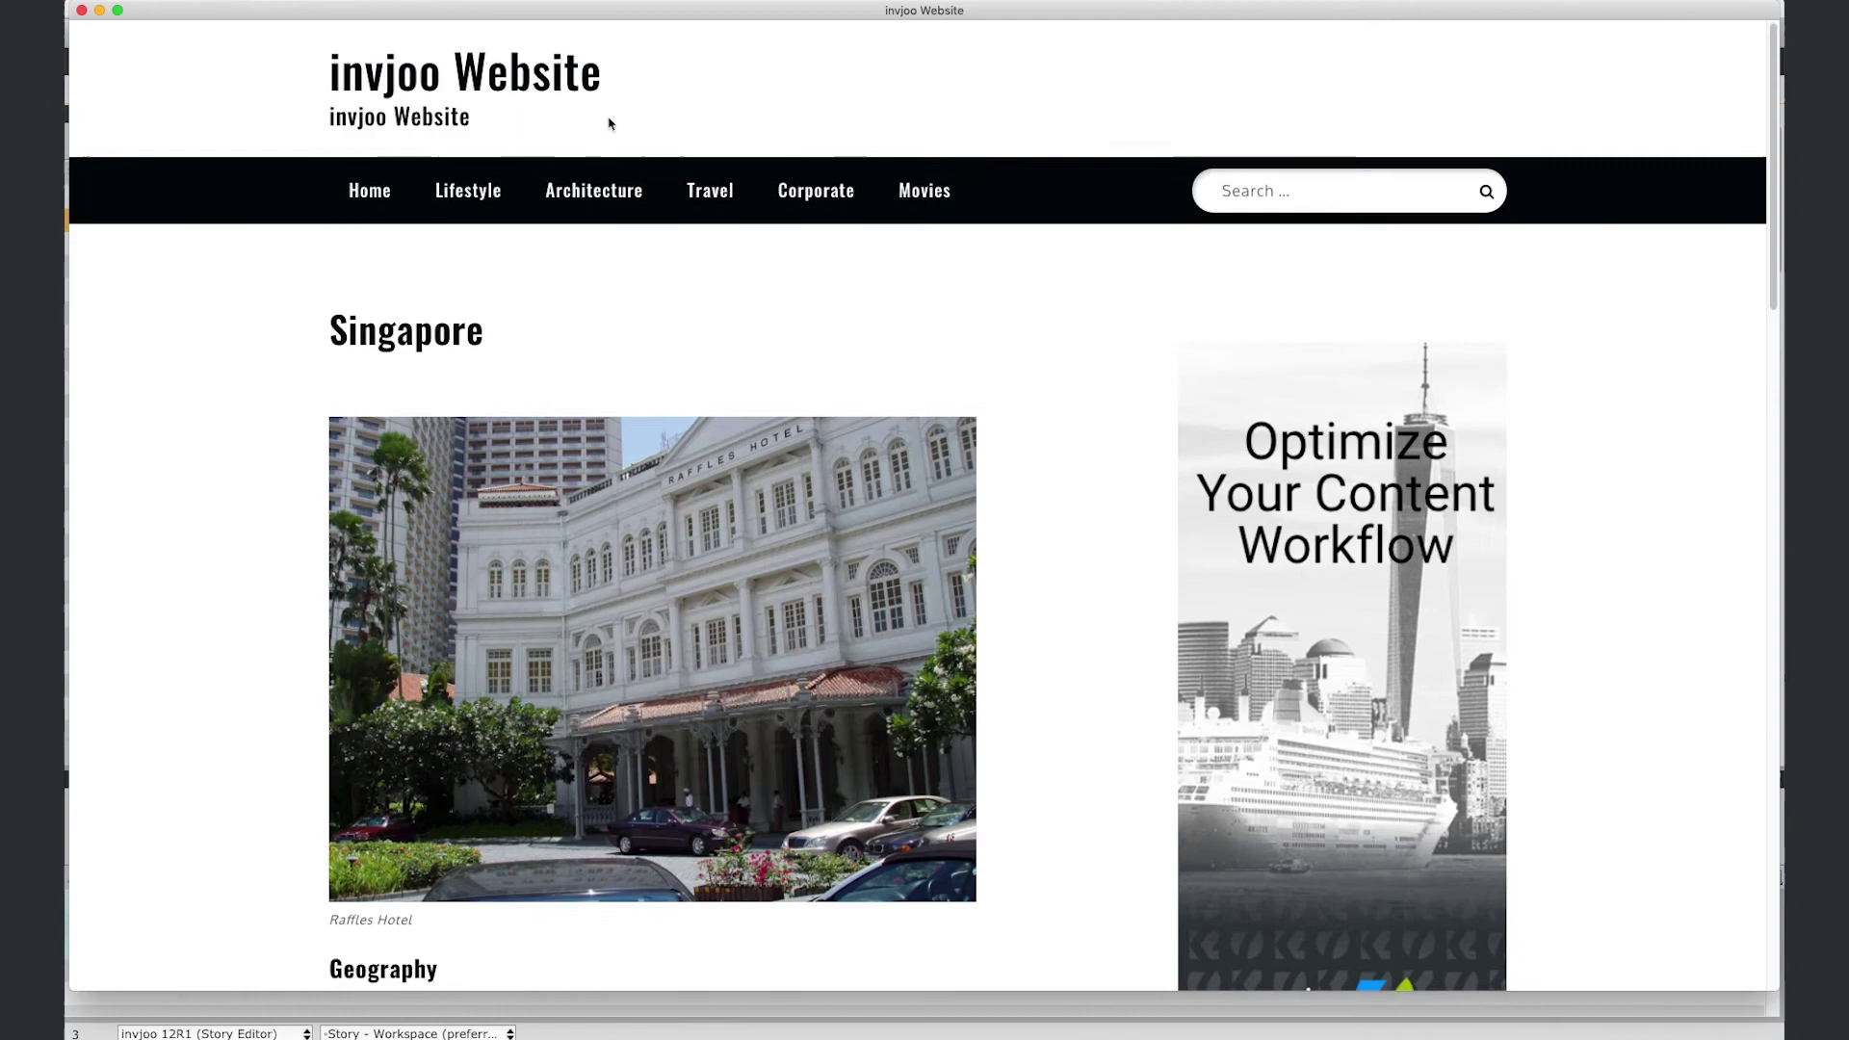
{"action": "scroll", "coordinate": [609, 123], "scroll_direction": "down", "scroll_amount": 3}
{"action": "scroll", "coordinate": [609, 123], "scroll_direction": "down", "scroll_amount": 3}
{"action": "scroll", "coordinate": [609, 123], "scroll_direction": "down", "scroll_amount": 2}
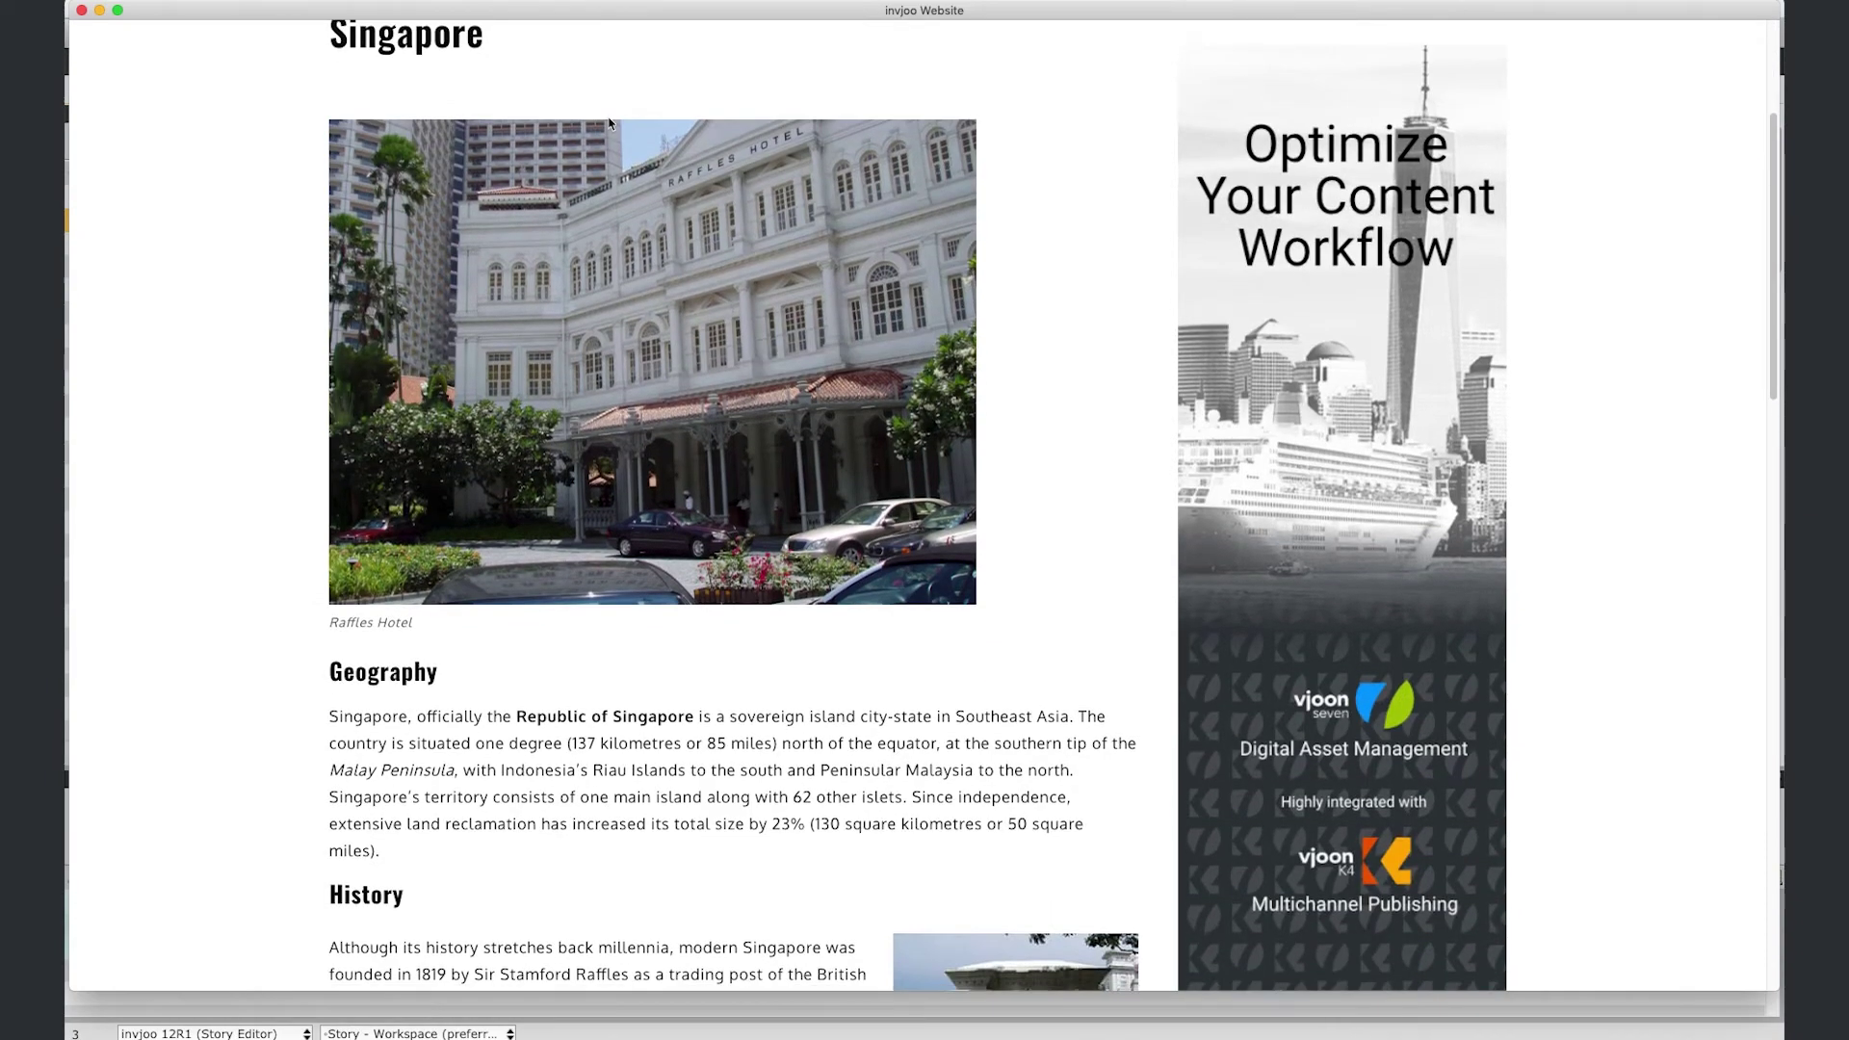
{"action": "scroll", "coordinate": [610, 123], "scroll_direction": "down", "scroll_amount": 2}
{"action": "scroll", "coordinate": [611, 123], "scroll_direction": "down", "scroll_amount": 4}
{"action": "scroll", "coordinate": [609, 122], "scroll_direction": "down", "scroll_amount": 3}
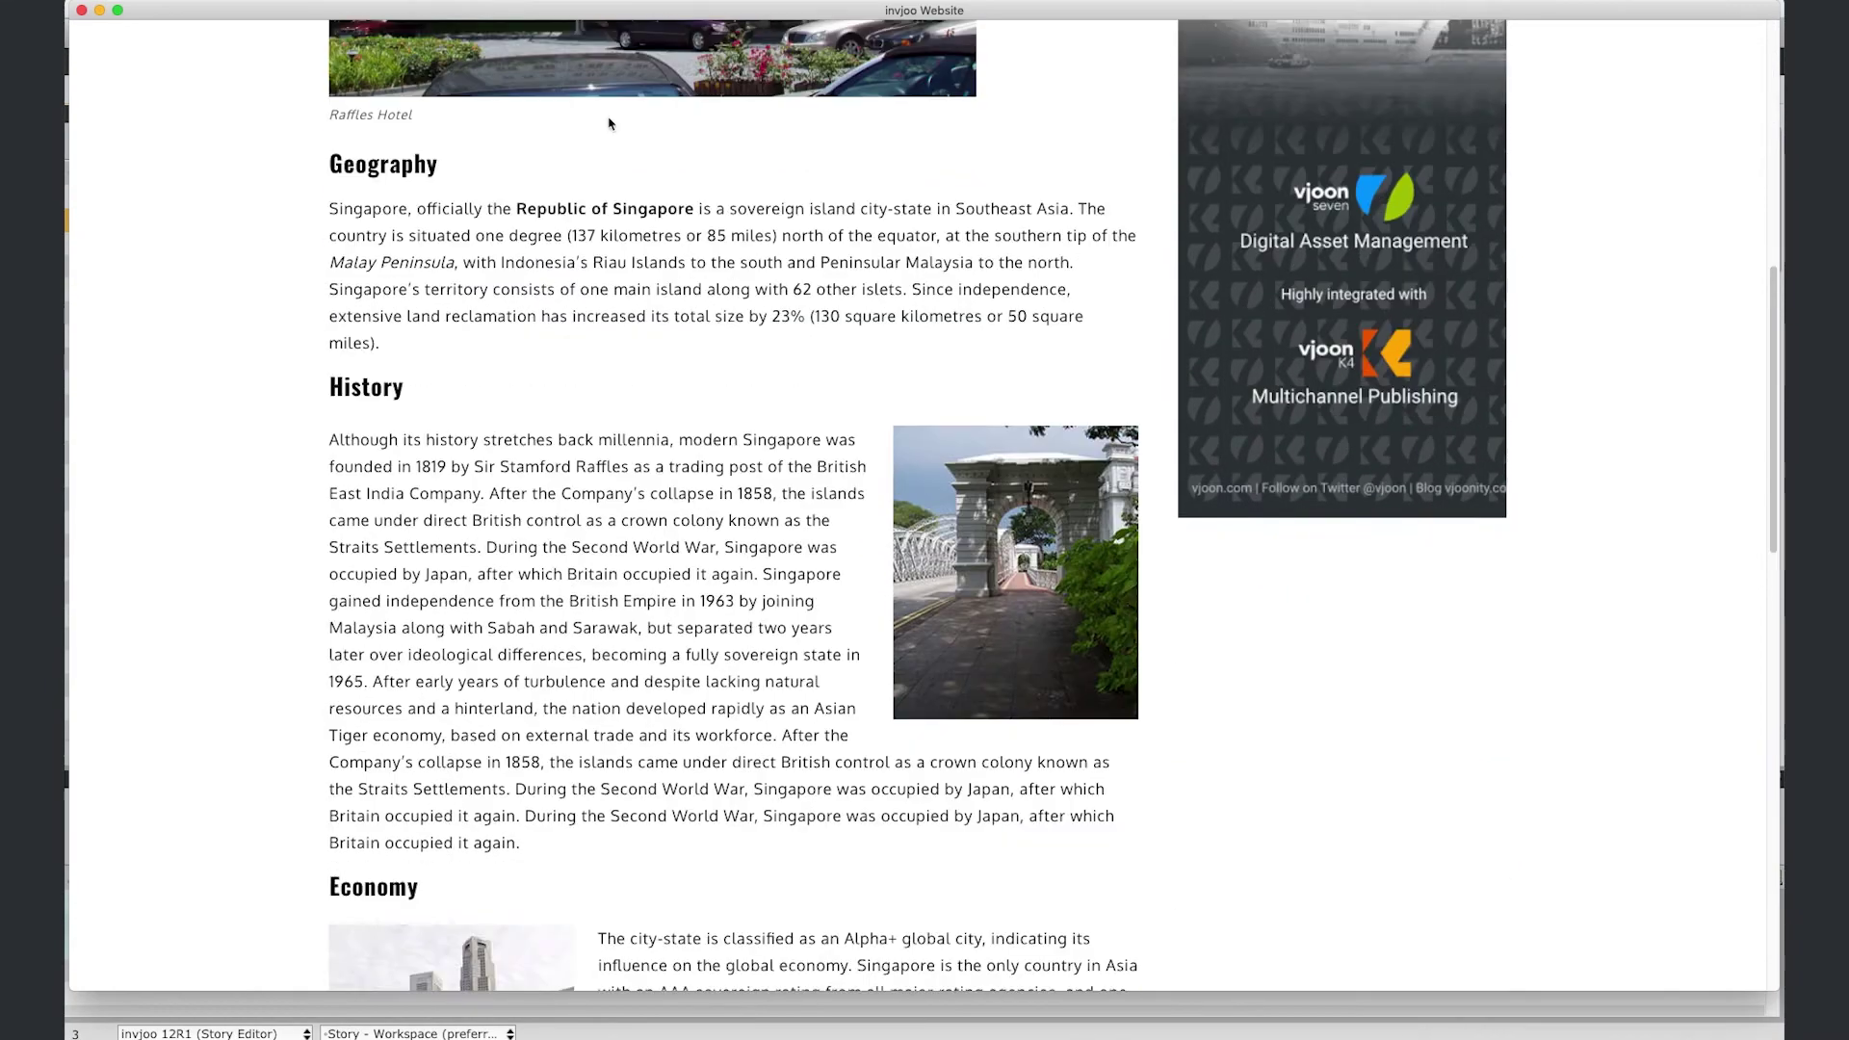
{"action": "scroll", "coordinate": [610, 123], "scroll_direction": "down", "scroll_amount": 2}
{"action": "scroll", "coordinate": [610, 123], "scroll_direction": "down", "scroll_amount": 3}
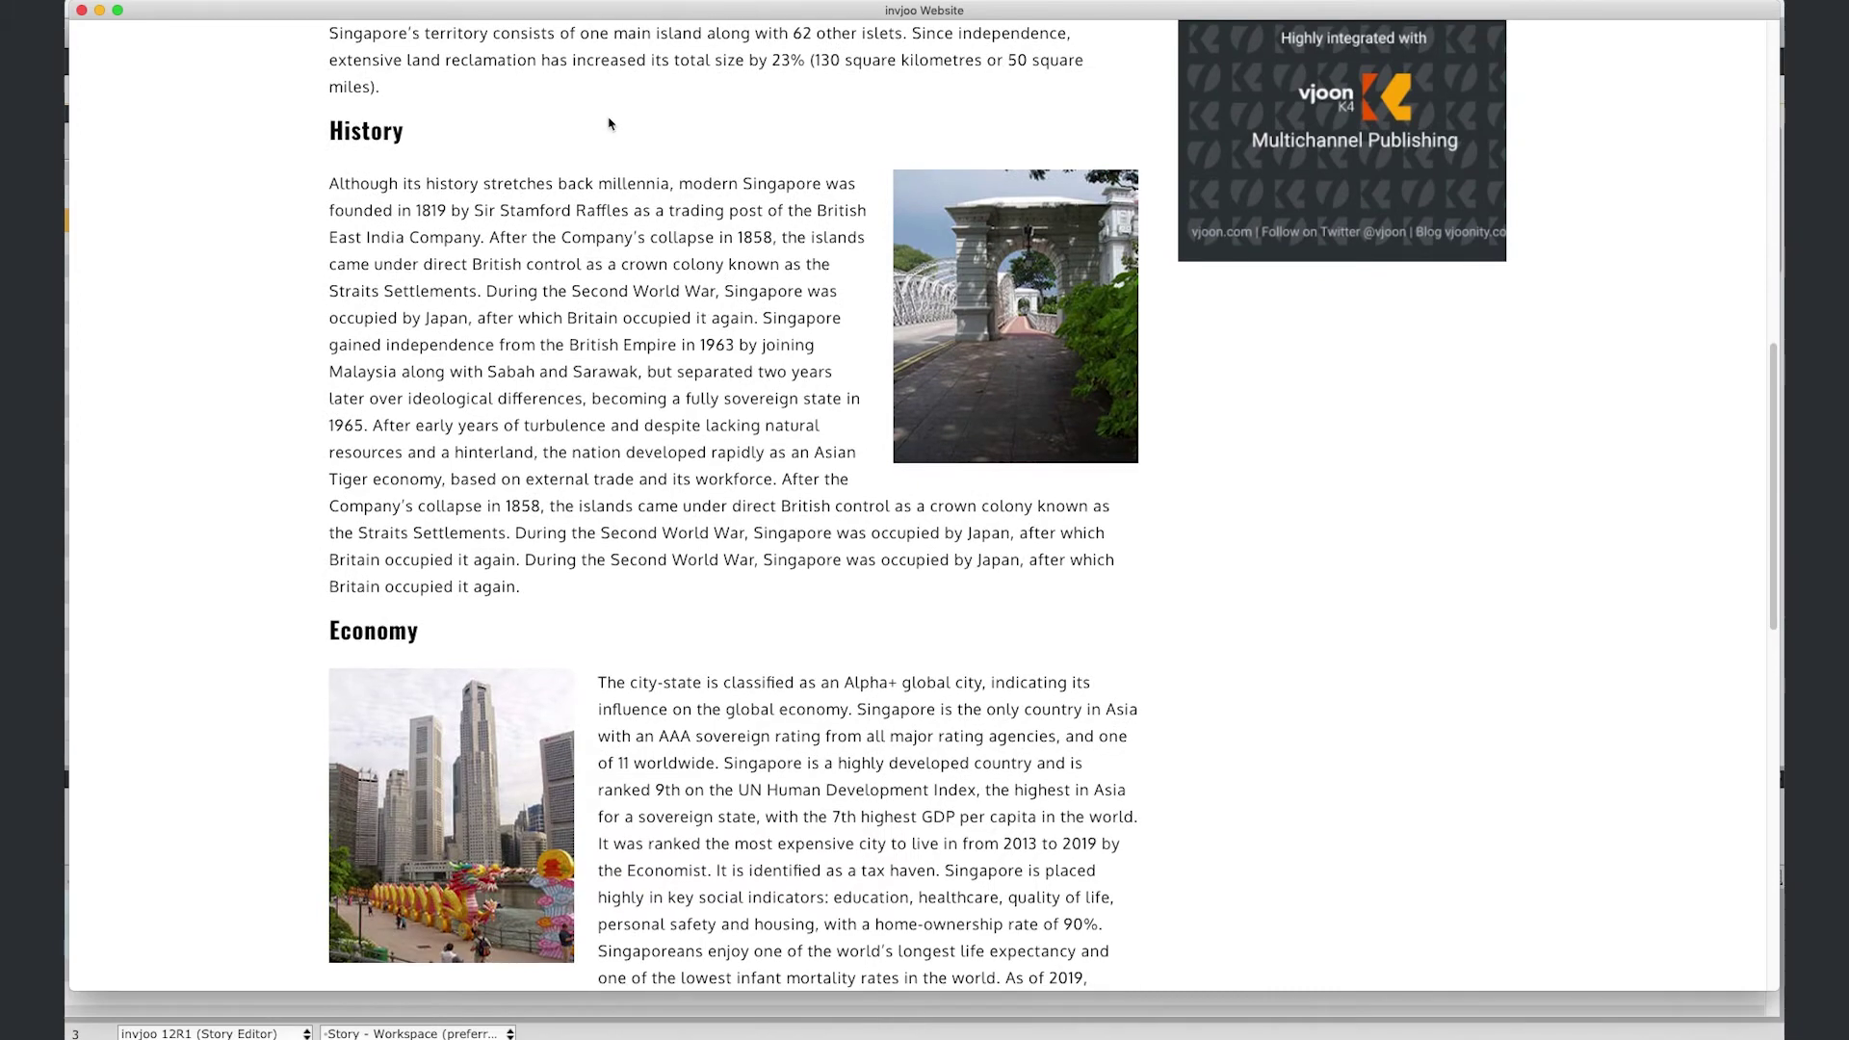
{"action": "scroll", "coordinate": [609, 123], "scroll_direction": "down", "scroll_amount": 4}
{"action": "scroll", "coordinate": [609, 123], "scroll_direction": "down", "scroll_amount": 4}
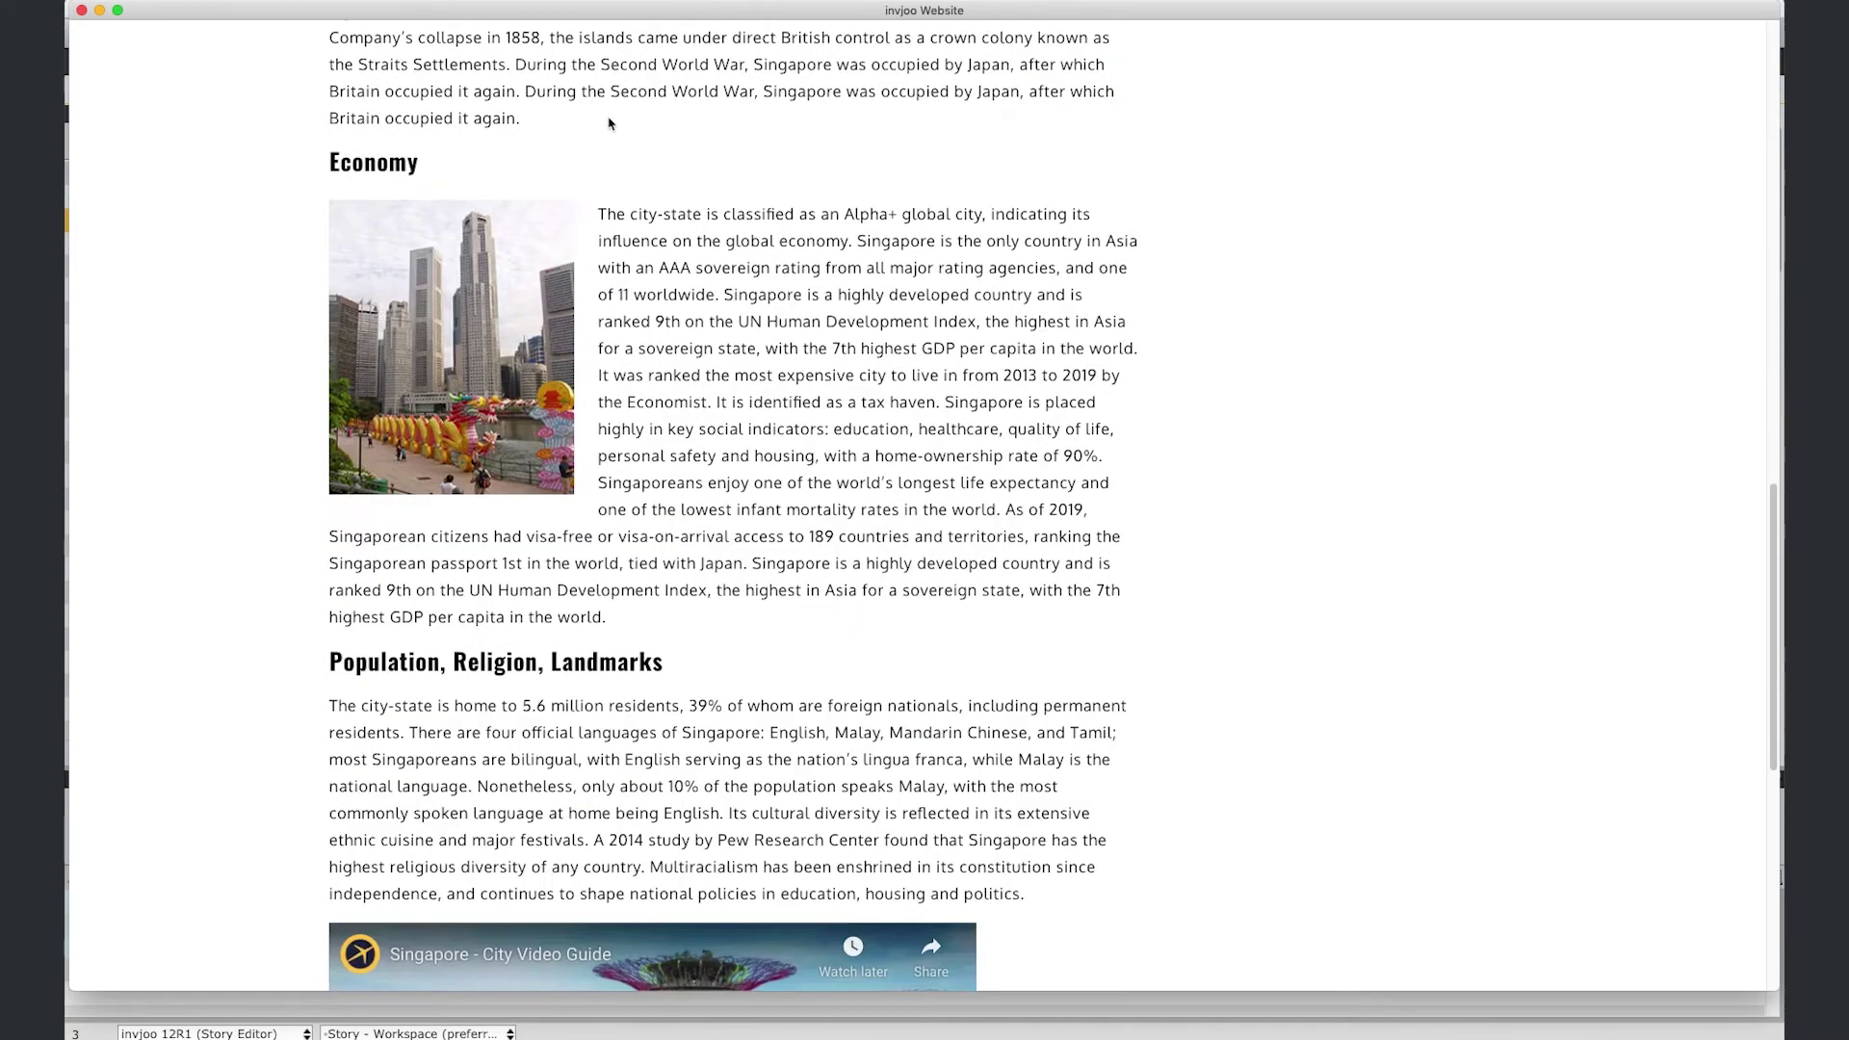
{"action": "scroll", "coordinate": [610, 124], "scroll_direction": "down", "scroll_amount": 1}
{"action": "scroll", "coordinate": [609, 123], "scroll_direction": "down", "scroll_amount": 4}
{"action": "scroll", "coordinate": [609, 124], "scroll_direction": "down", "scroll_amount": 3}
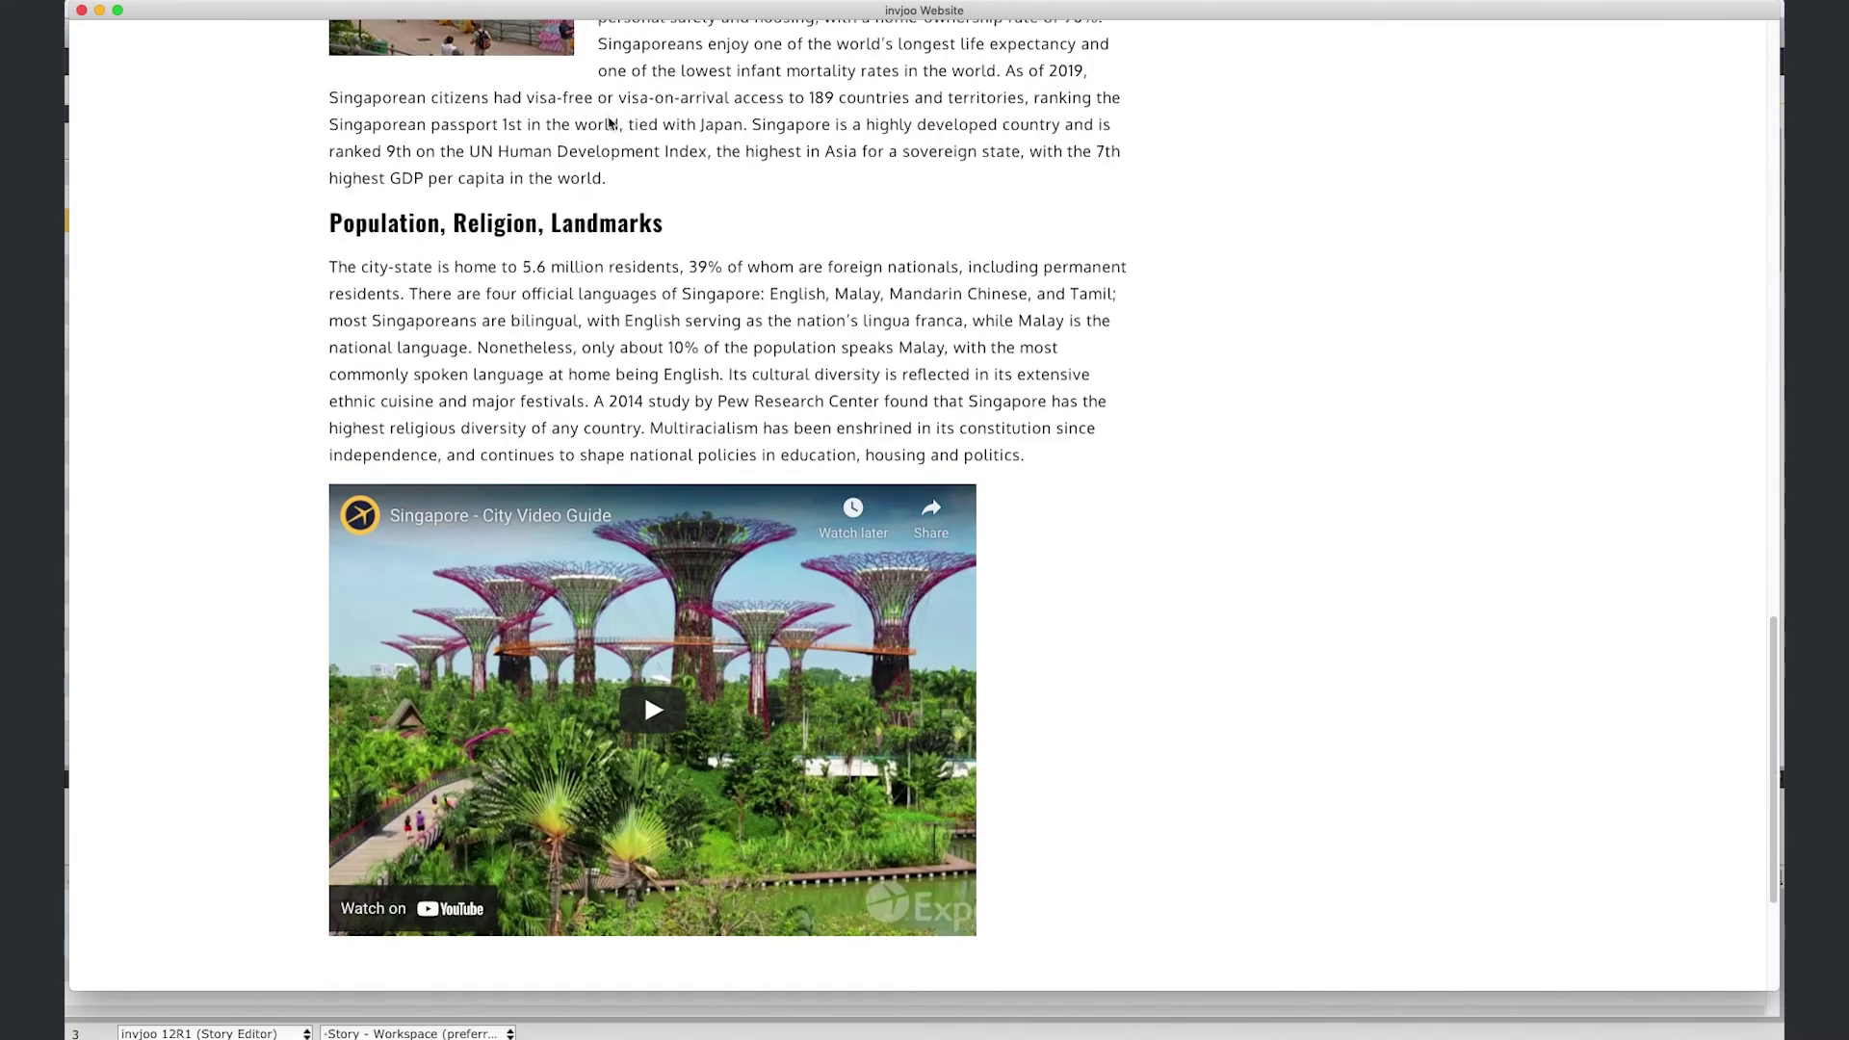
{"action": "scroll", "coordinate": [610, 123], "scroll_direction": "down", "scroll_amount": 1}
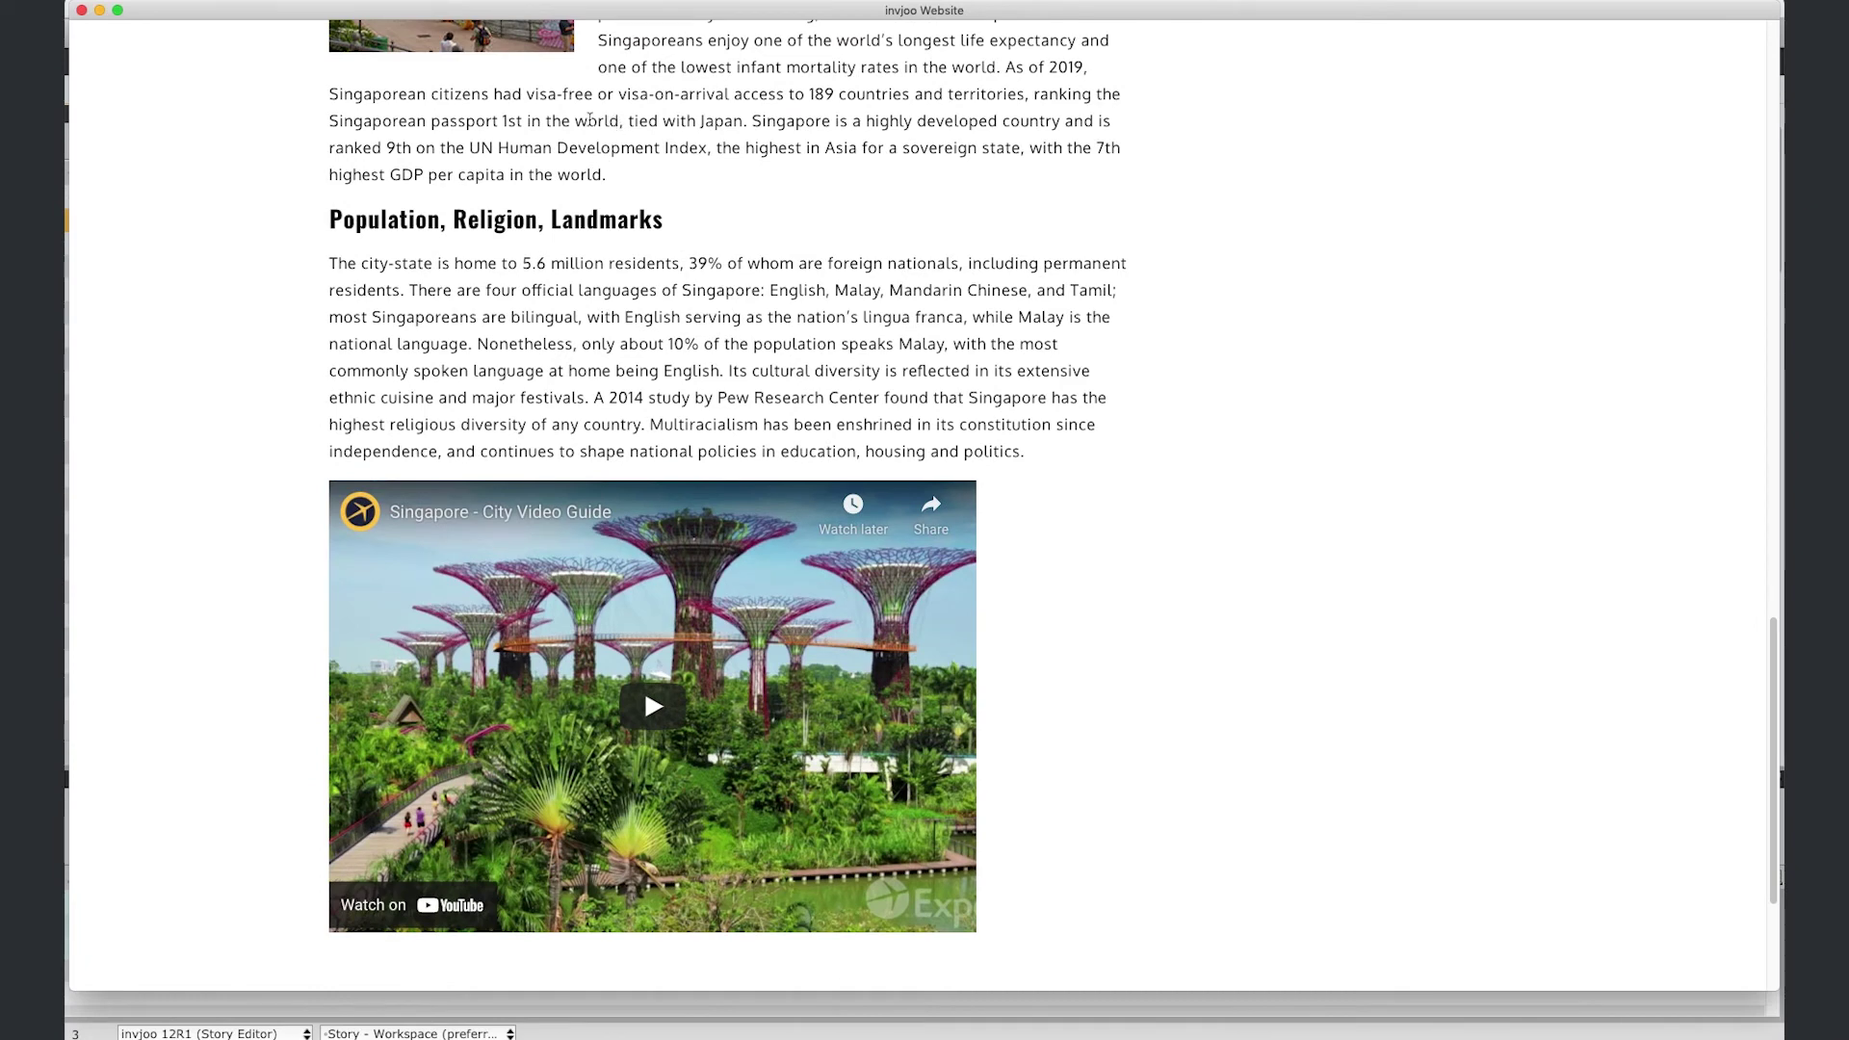
{"action": "left_click", "coordinate": [83, 12]}
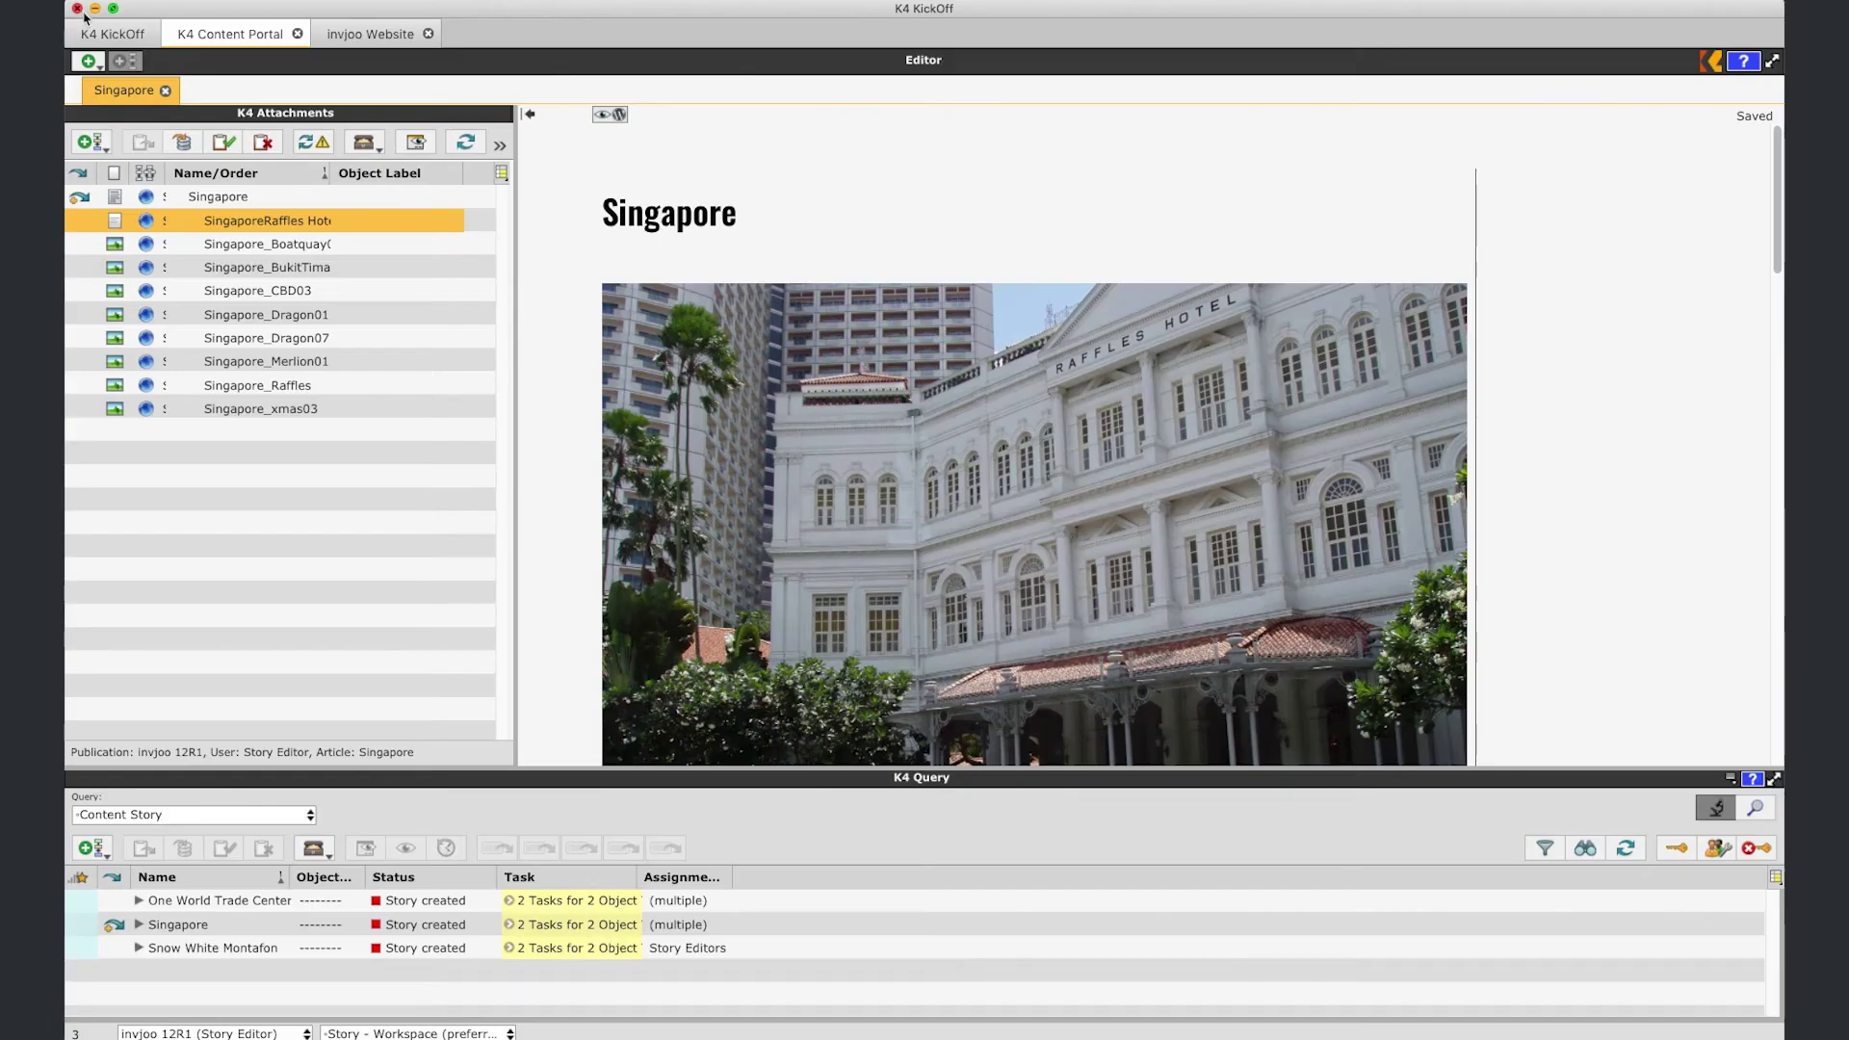
- Mark the Singapore article's Write Story task as finished
{"action": "left_click", "coordinate": [257, 198]}
{"action": "left_click", "coordinate": [225, 142]}
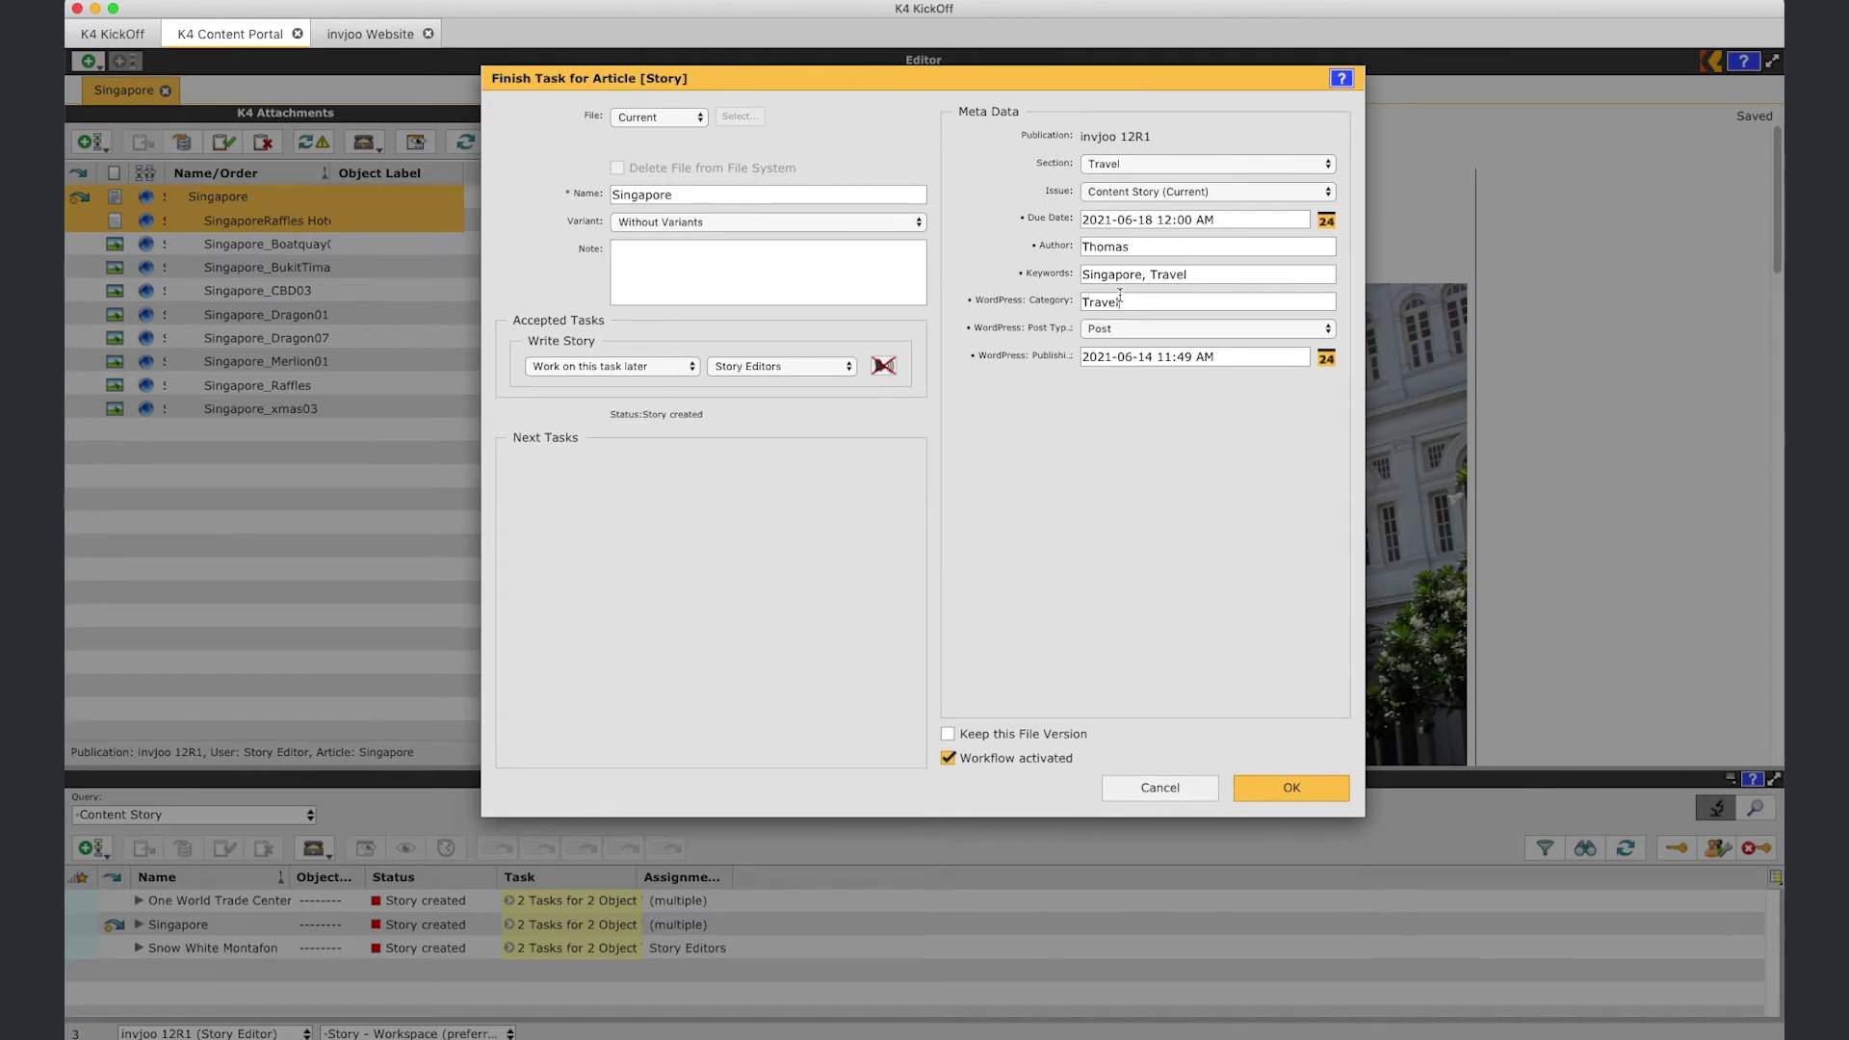
{"action": "left_click", "coordinate": [611, 365]}
{"action": "left_click", "coordinate": [622, 385]}
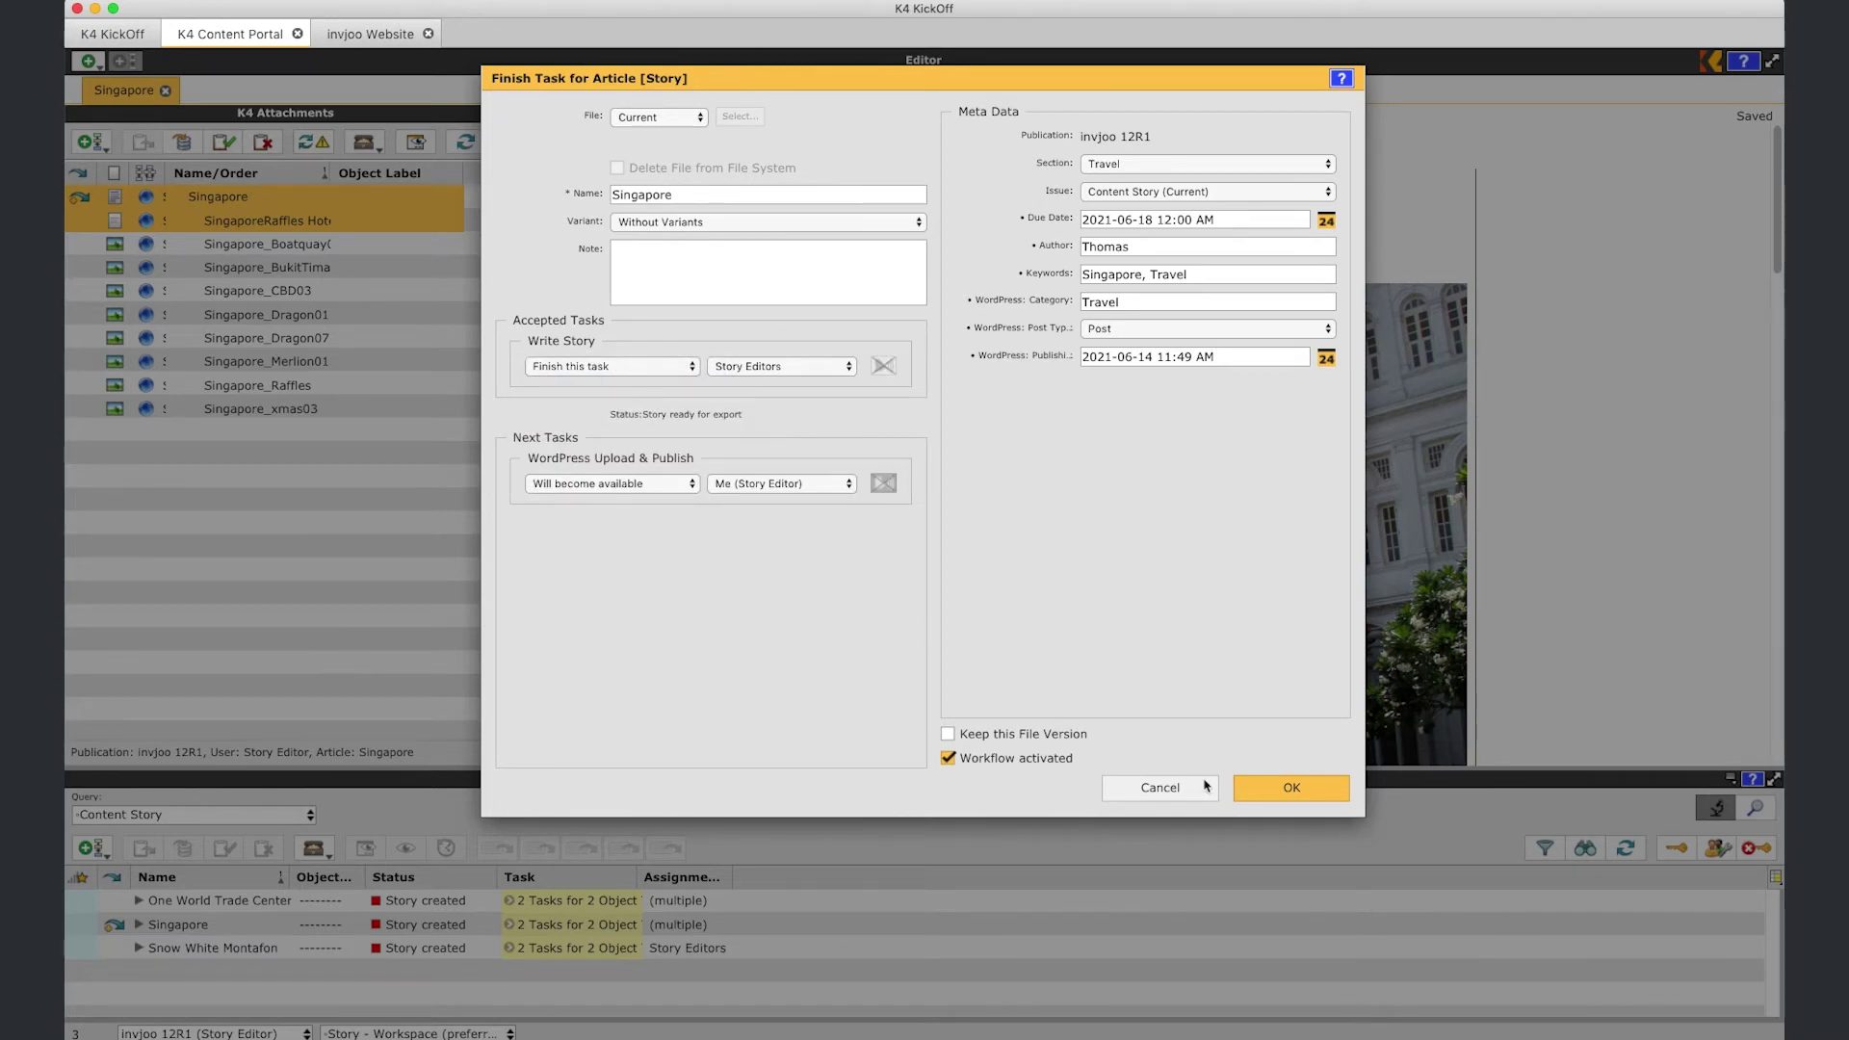
{"action": "left_click", "coordinate": [1291, 788]}
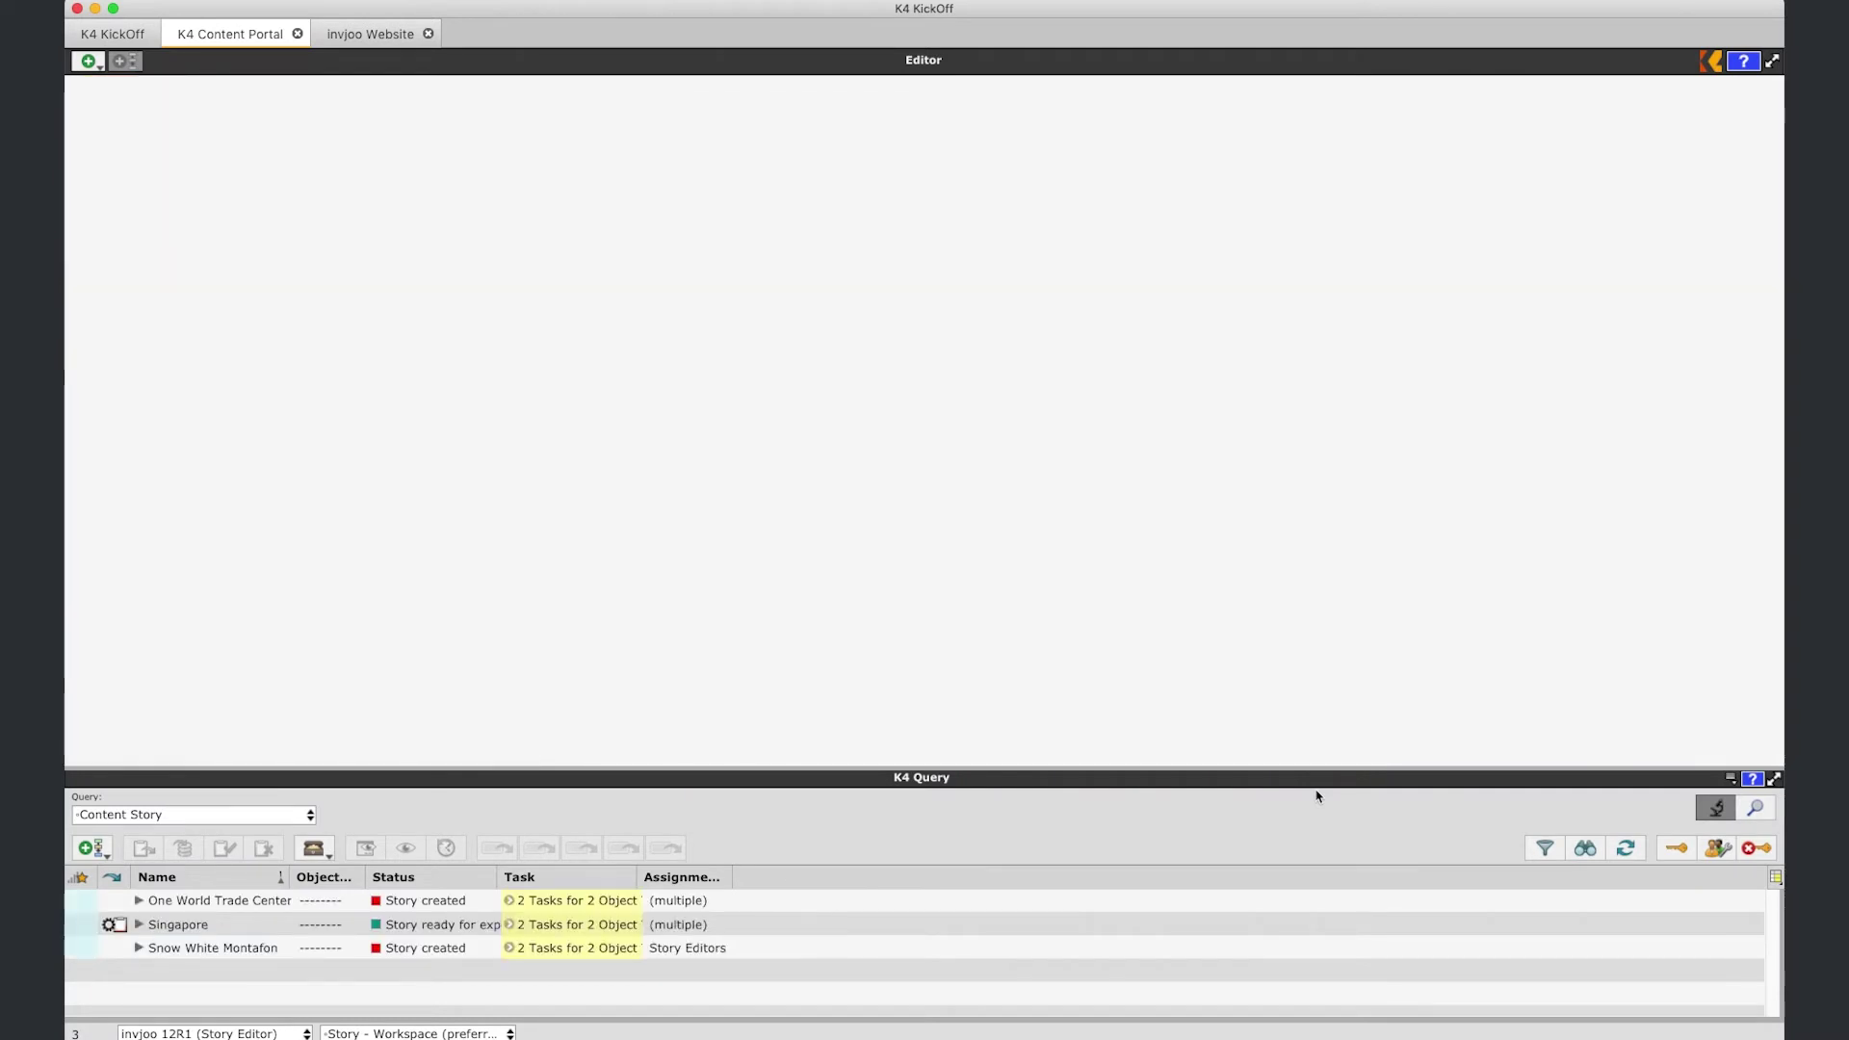
- Refresh the K4 story list and view the invjoo Website home page with the Singapore post
{"action": "left_click", "coordinate": [1628, 850]}
{"action": "left_click", "coordinate": [370, 34]}
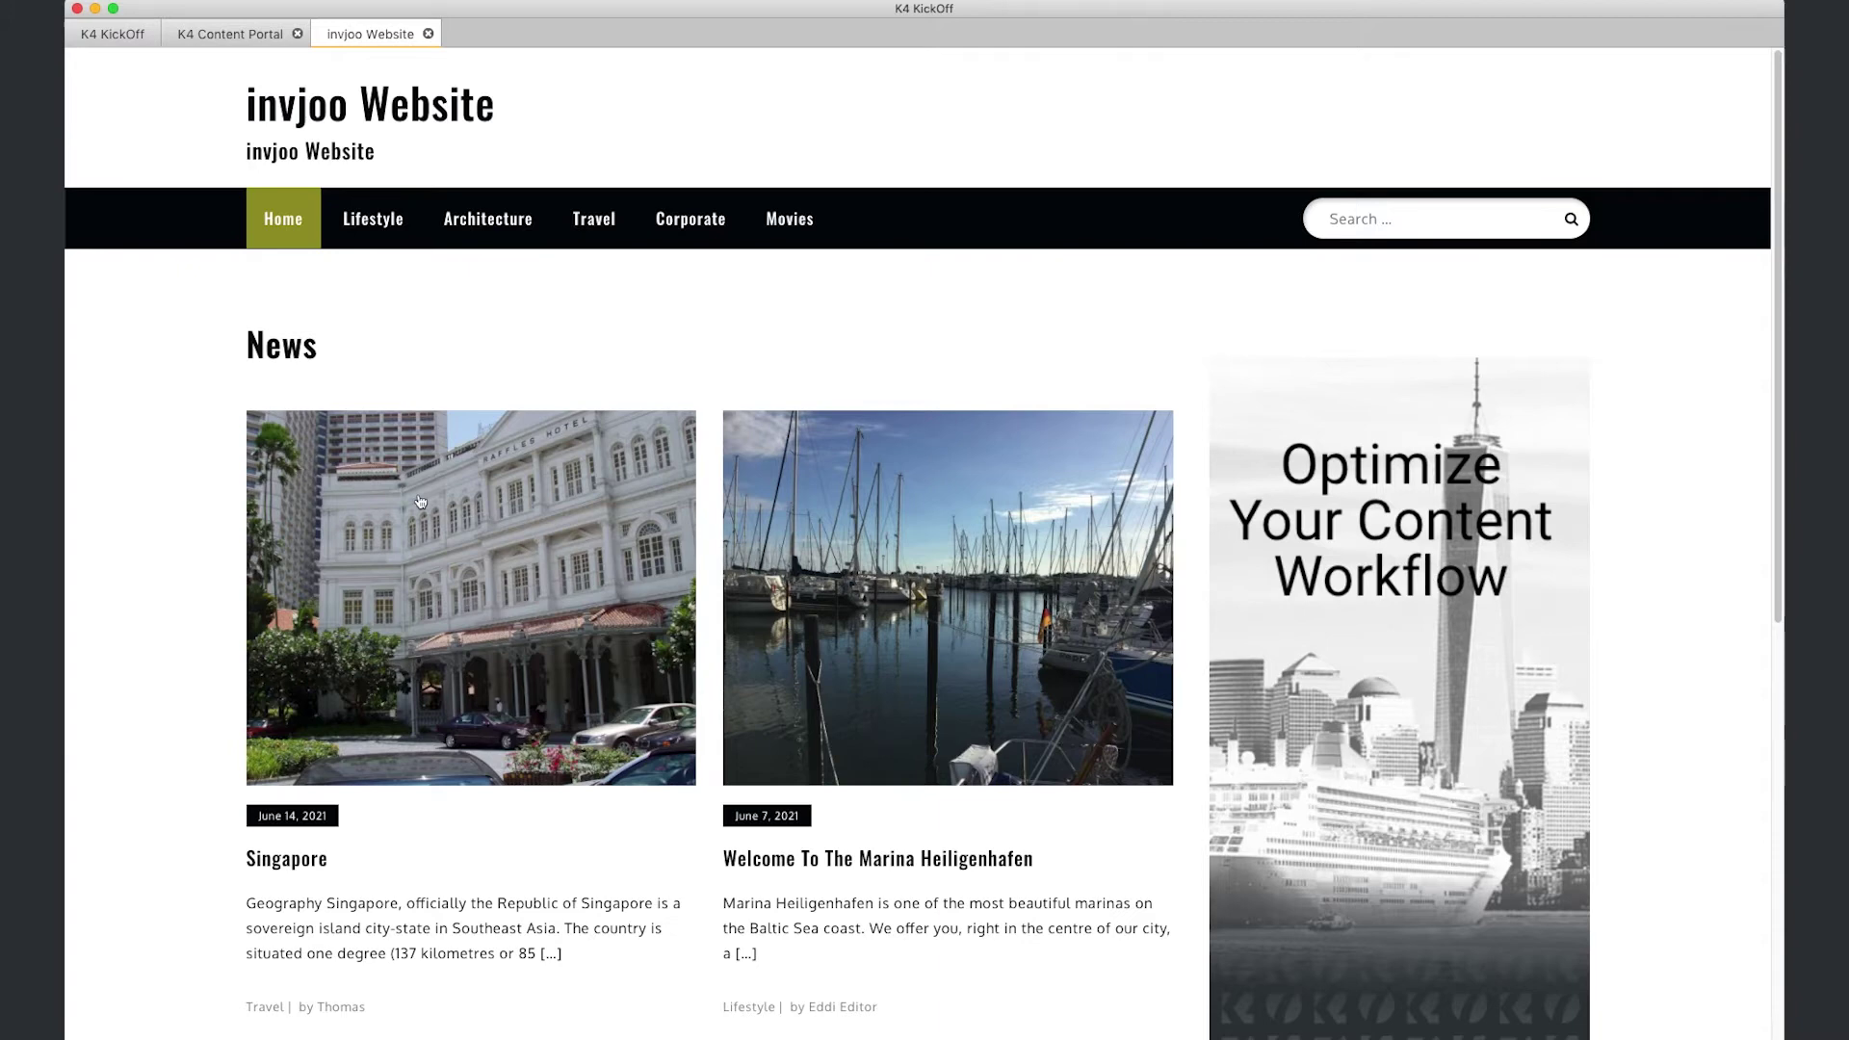
- Open the full Singapore article, then play and pause its embedded city video
{"action": "left_click", "coordinate": [452, 608]}
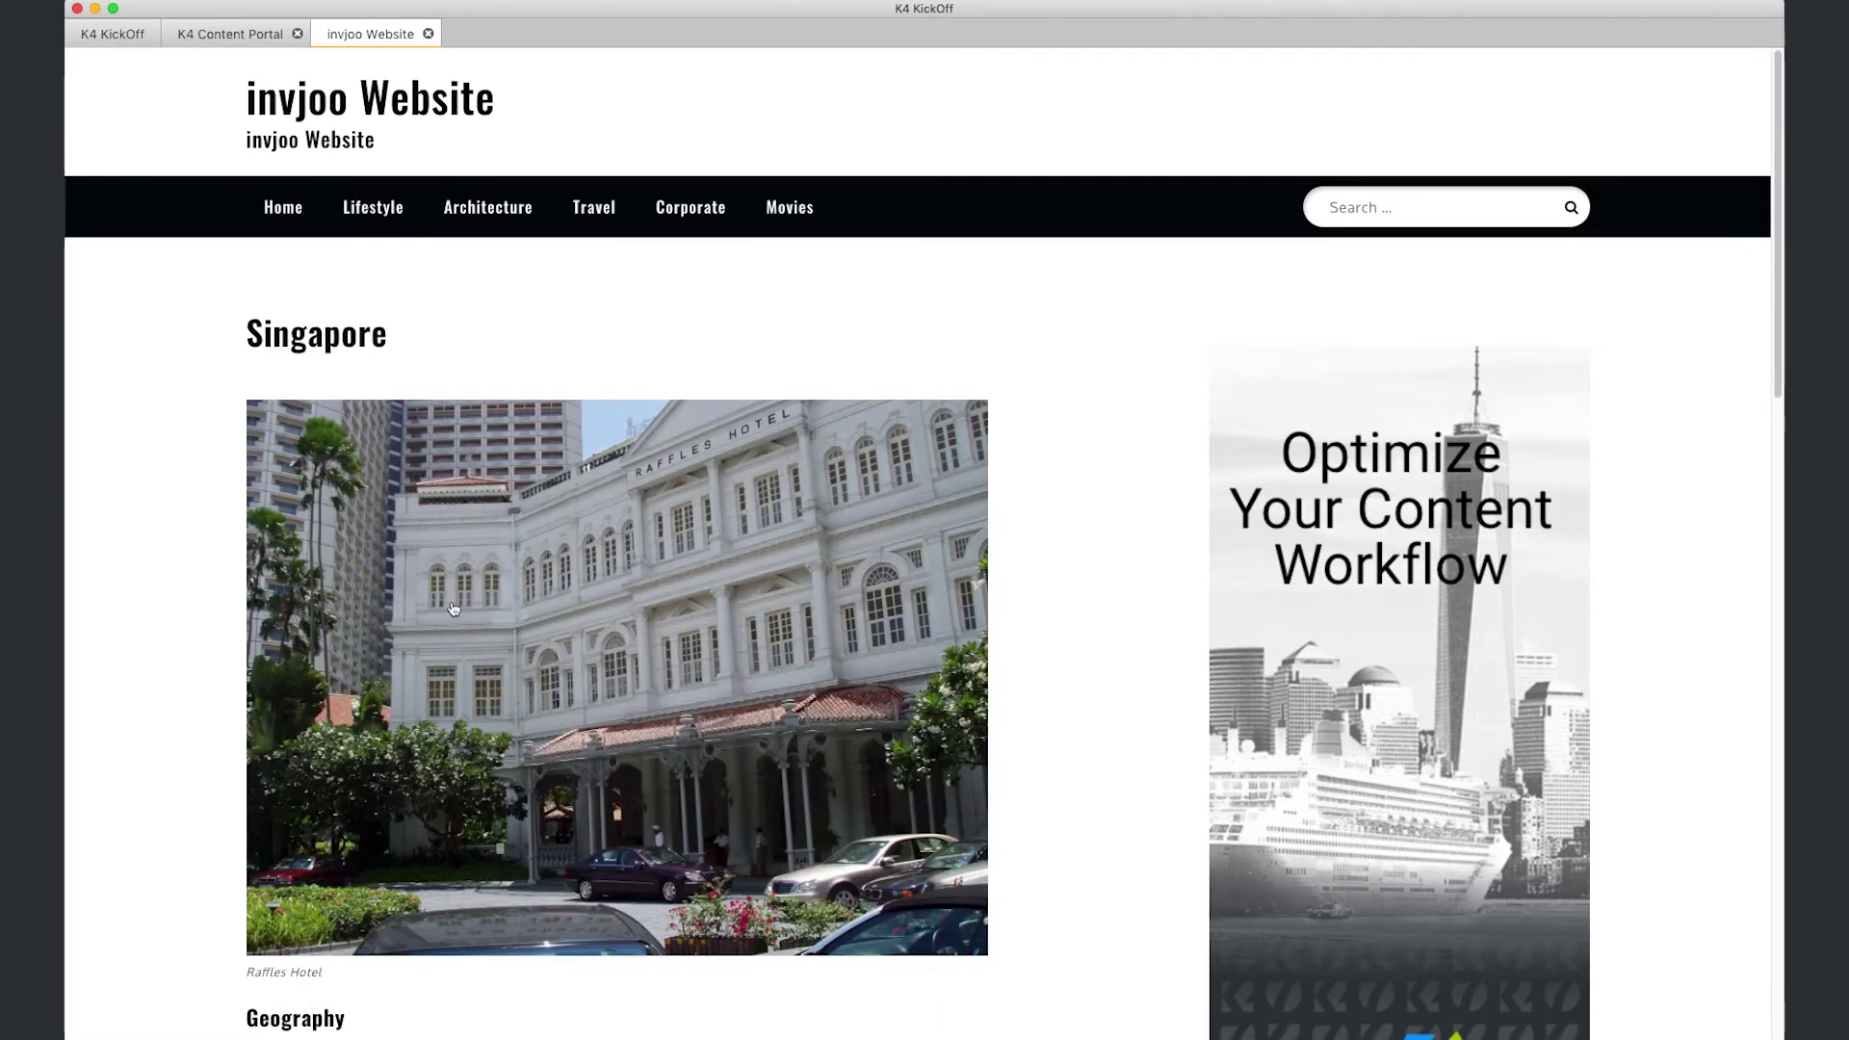
{"action": "scroll", "coordinate": [451, 608], "scroll_direction": "down", "scroll_amount": 4}
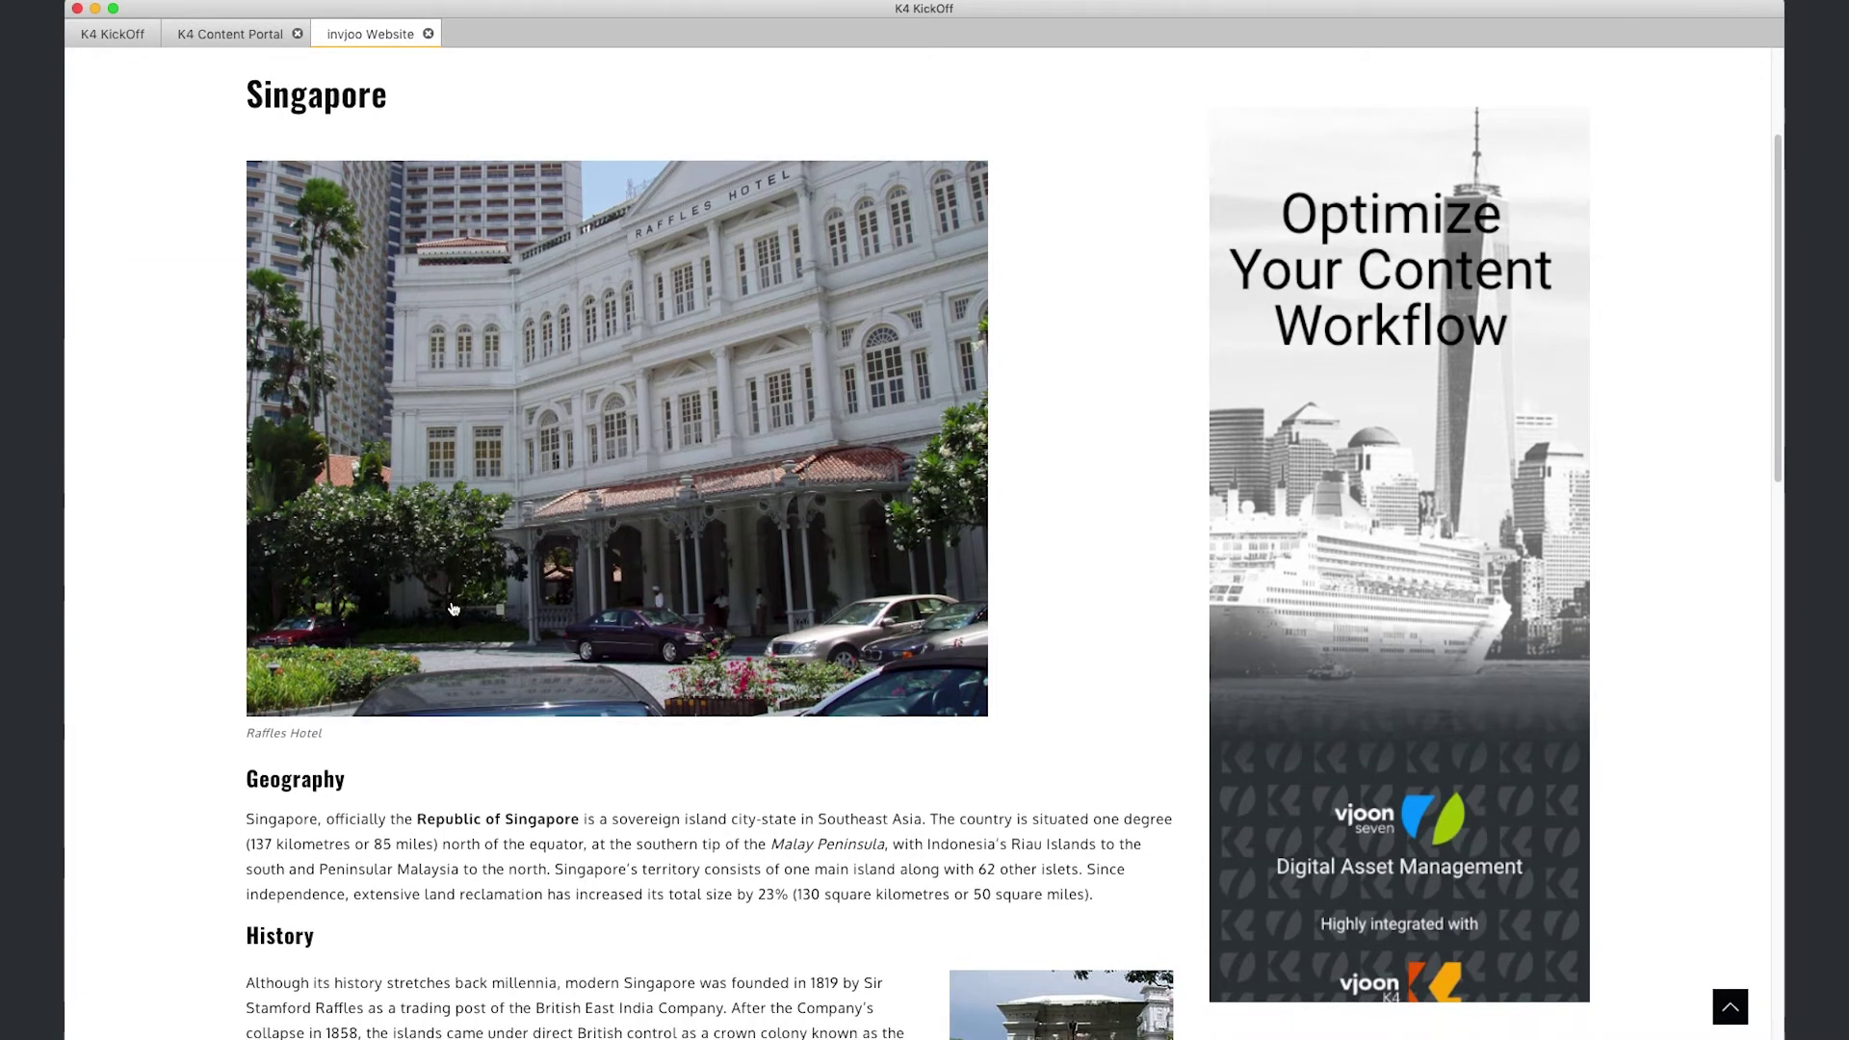
{"action": "scroll", "coordinate": [452, 609], "scroll_direction": "down", "scroll_amount": 2}
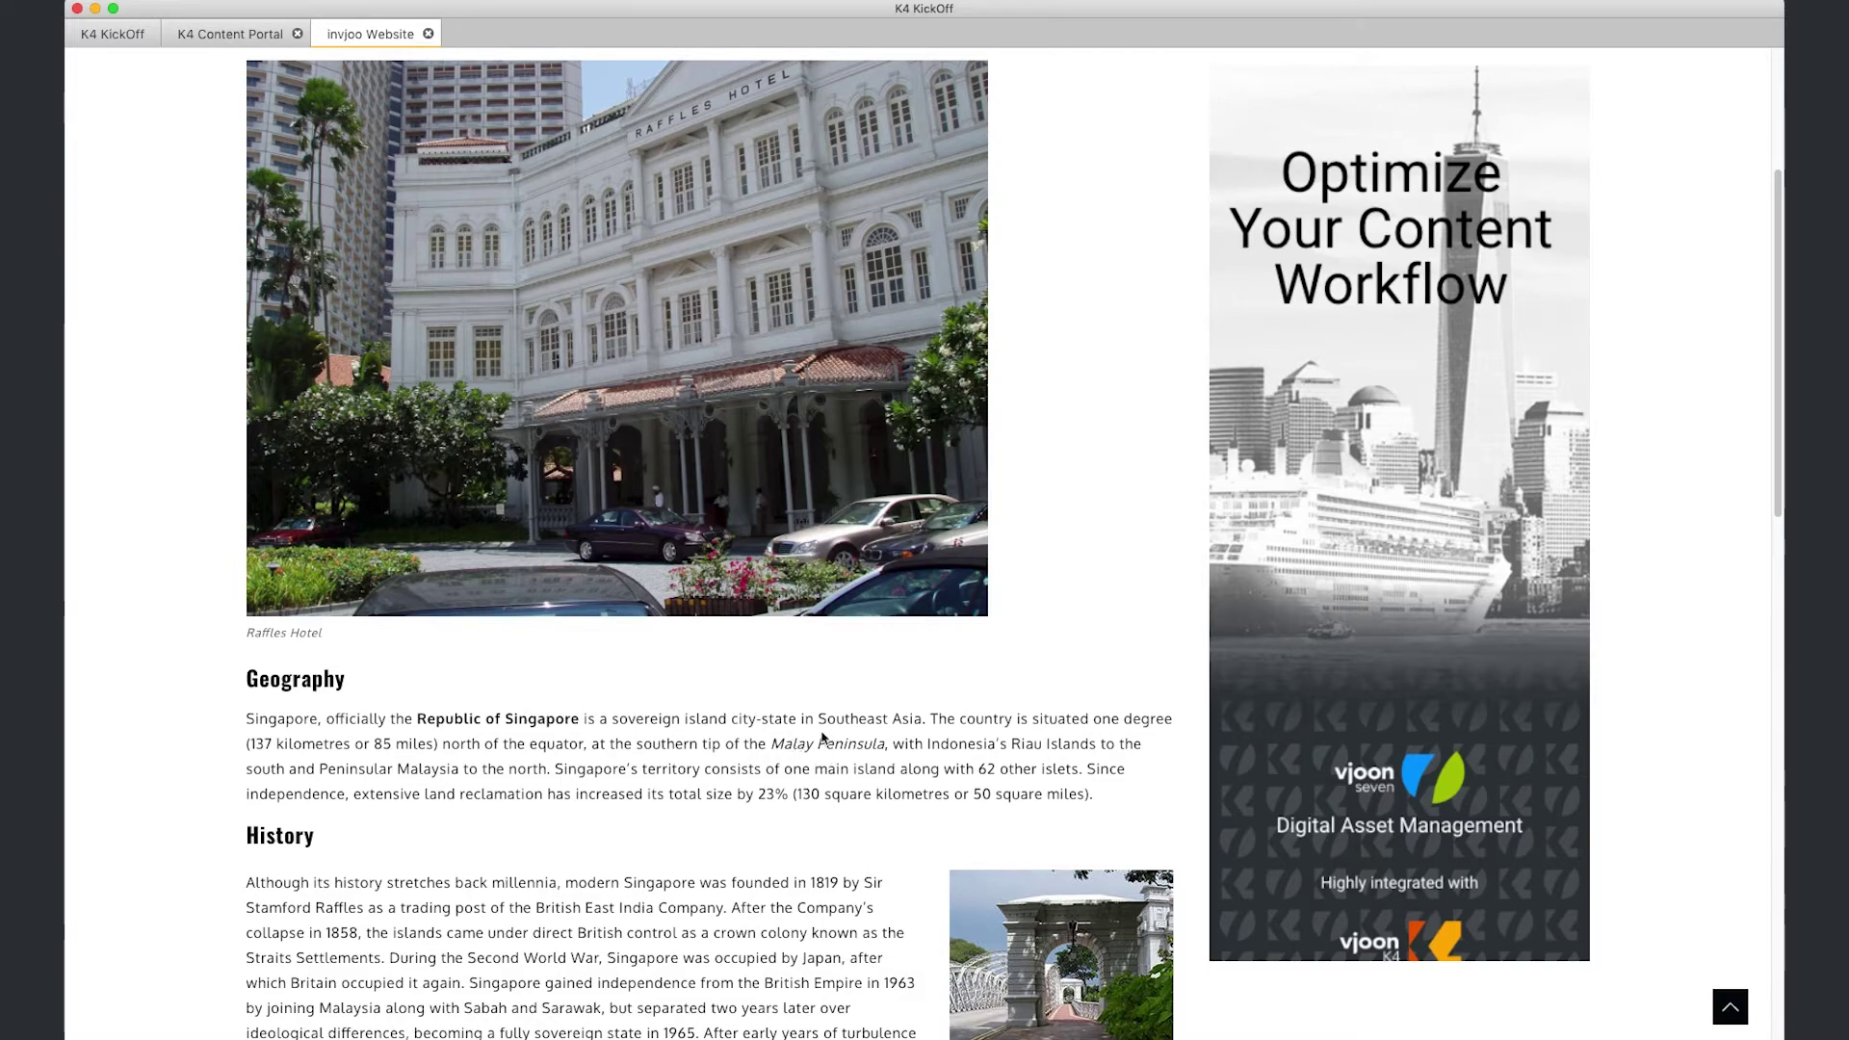
{"action": "scroll", "coordinate": [822, 738], "scroll_direction": "down", "scroll_amount": 5}
{"action": "scroll", "coordinate": [823, 739], "scroll_direction": "down", "scroll_amount": 5}
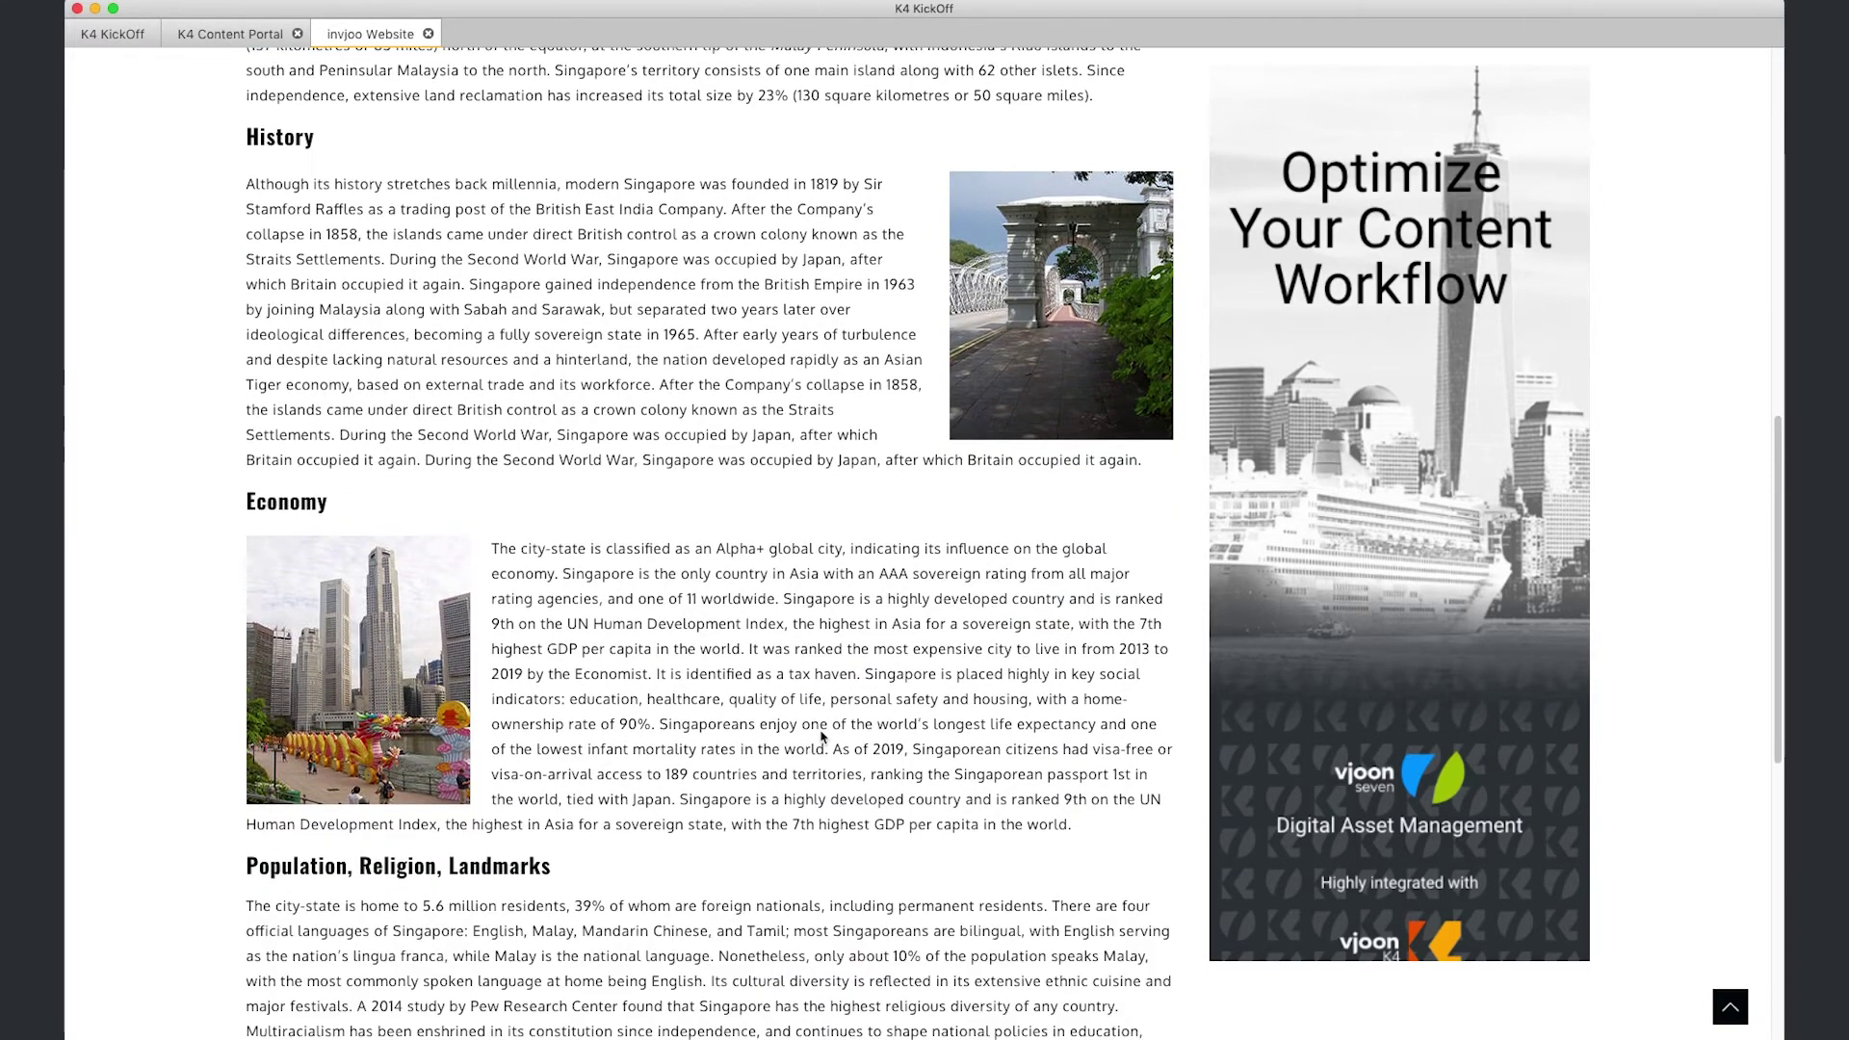
{"action": "scroll", "coordinate": [823, 738], "scroll_direction": "down", "scroll_amount": 5}
{"action": "scroll", "coordinate": [822, 739], "scroll_direction": "down", "scroll_amount": 3}
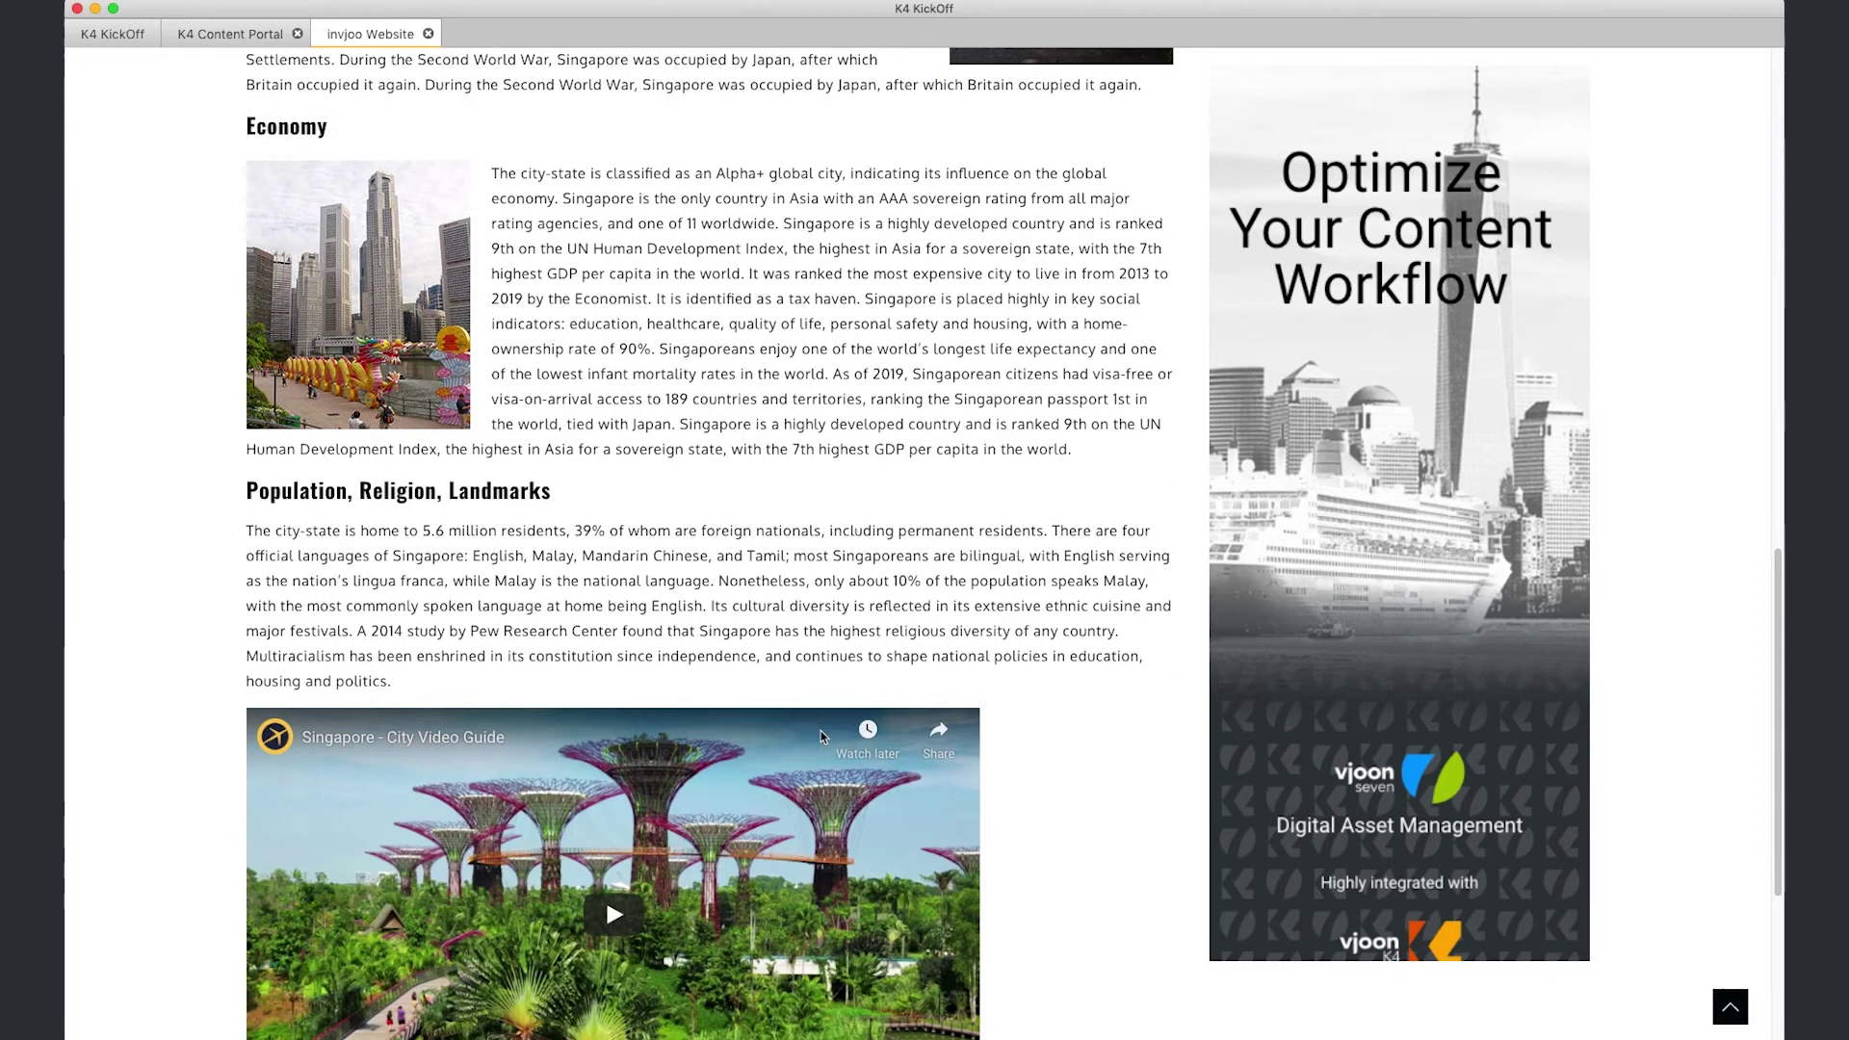
{"action": "scroll", "coordinate": [823, 738], "scroll_direction": "down", "scroll_amount": 3}
{"action": "scroll", "coordinate": [823, 738], "scroll_direction": "down", "scroll_amount": 2}
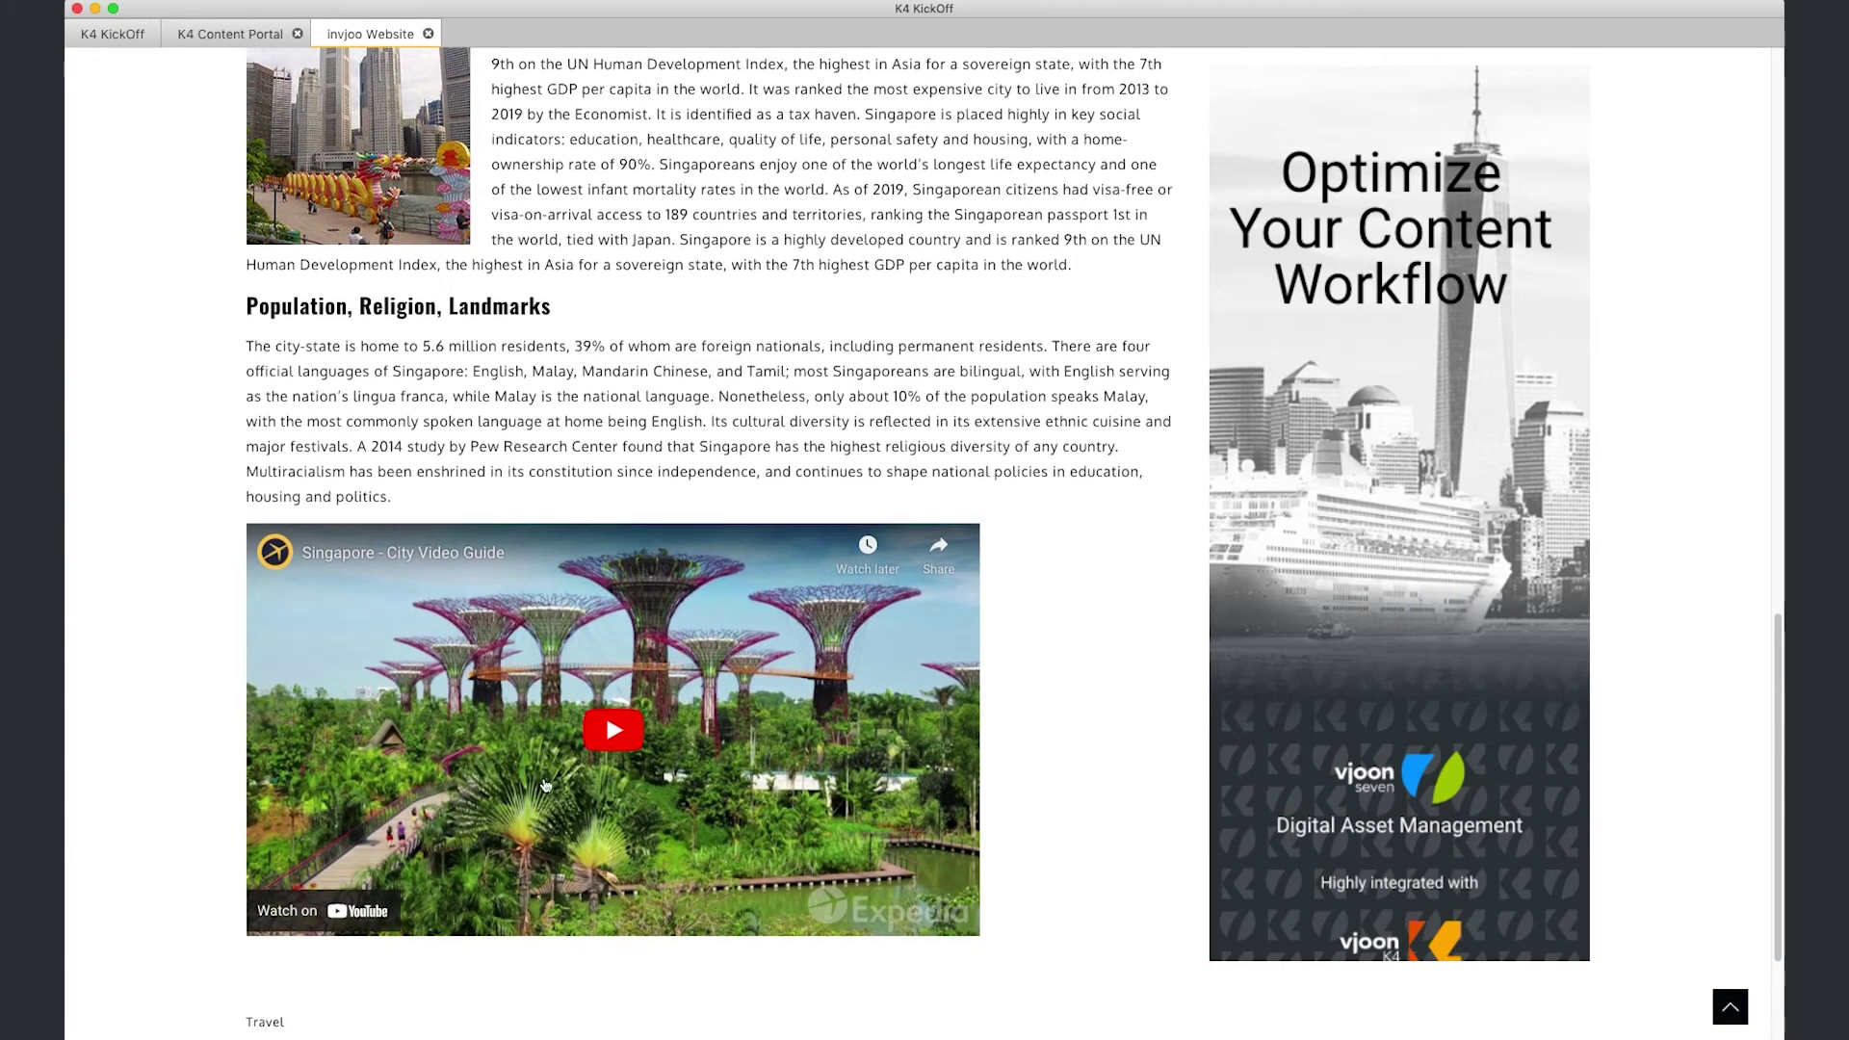
{"action": "left_click", "coordinate": [612, 732]}
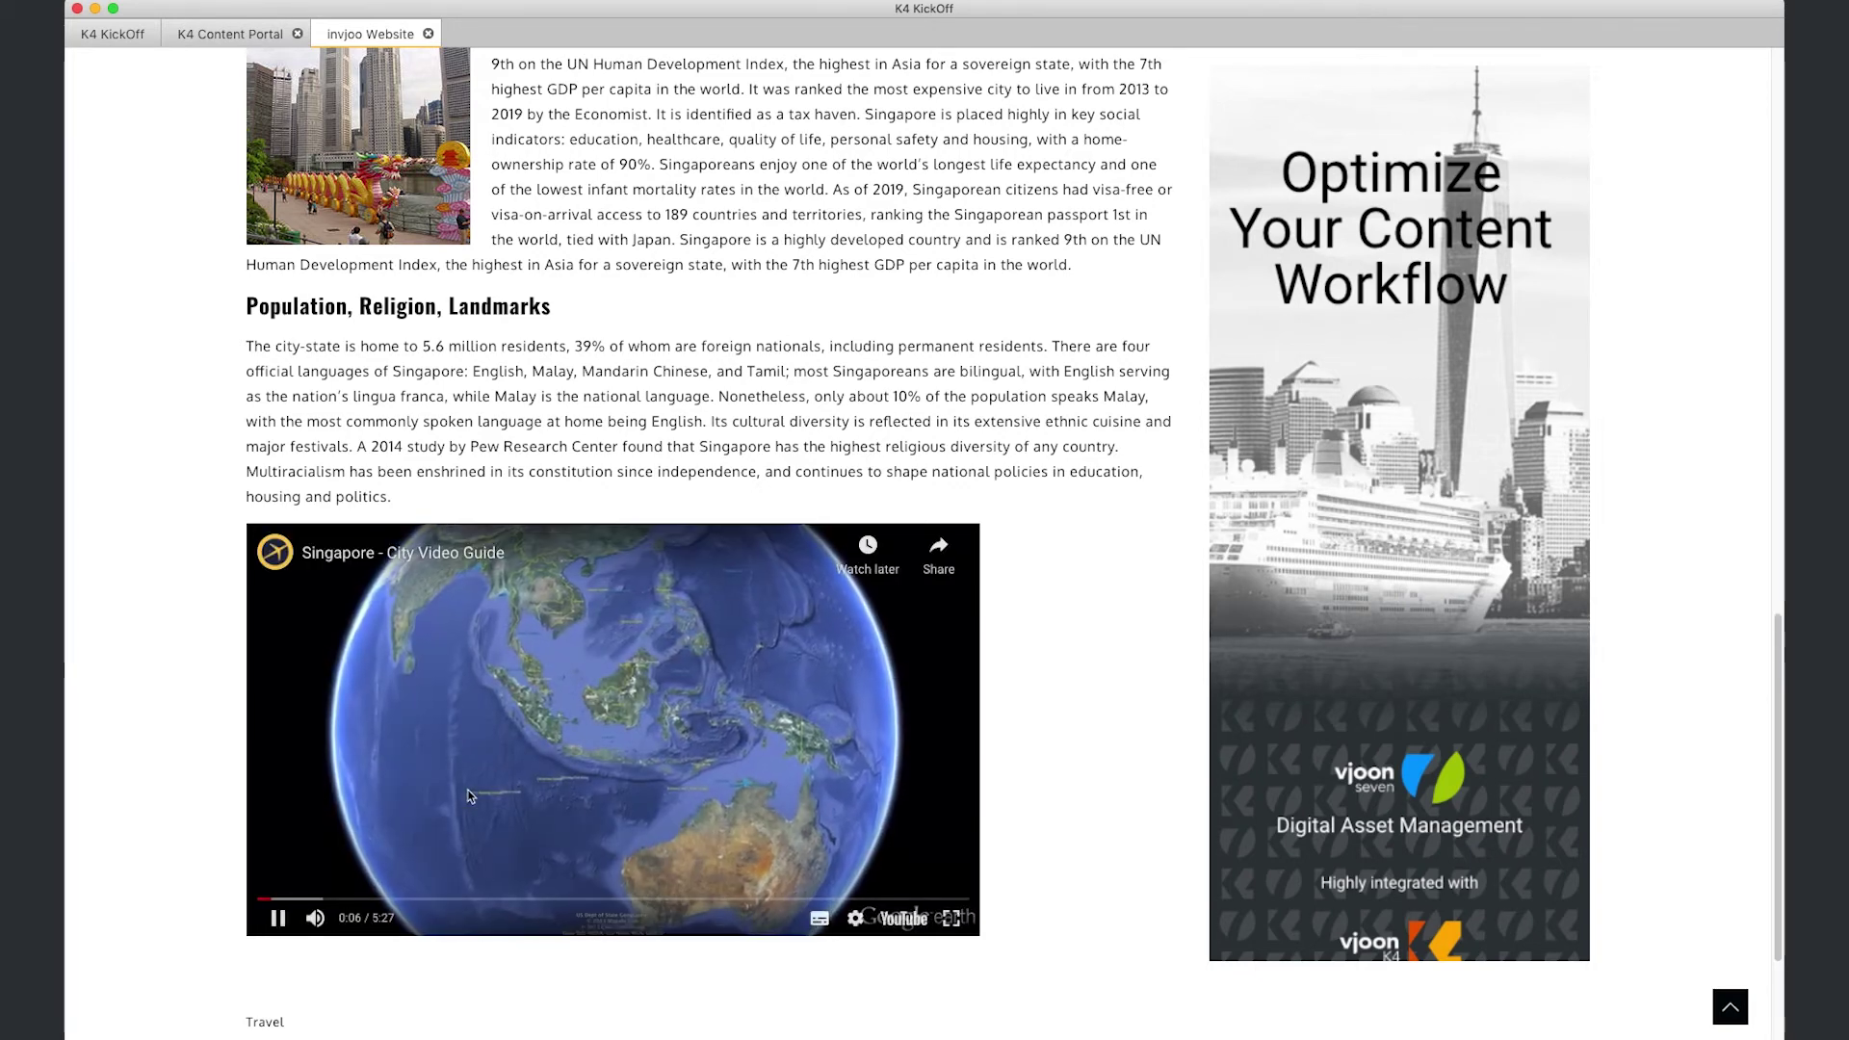
{"action": "left_click", "coordinate": [279, 919]}
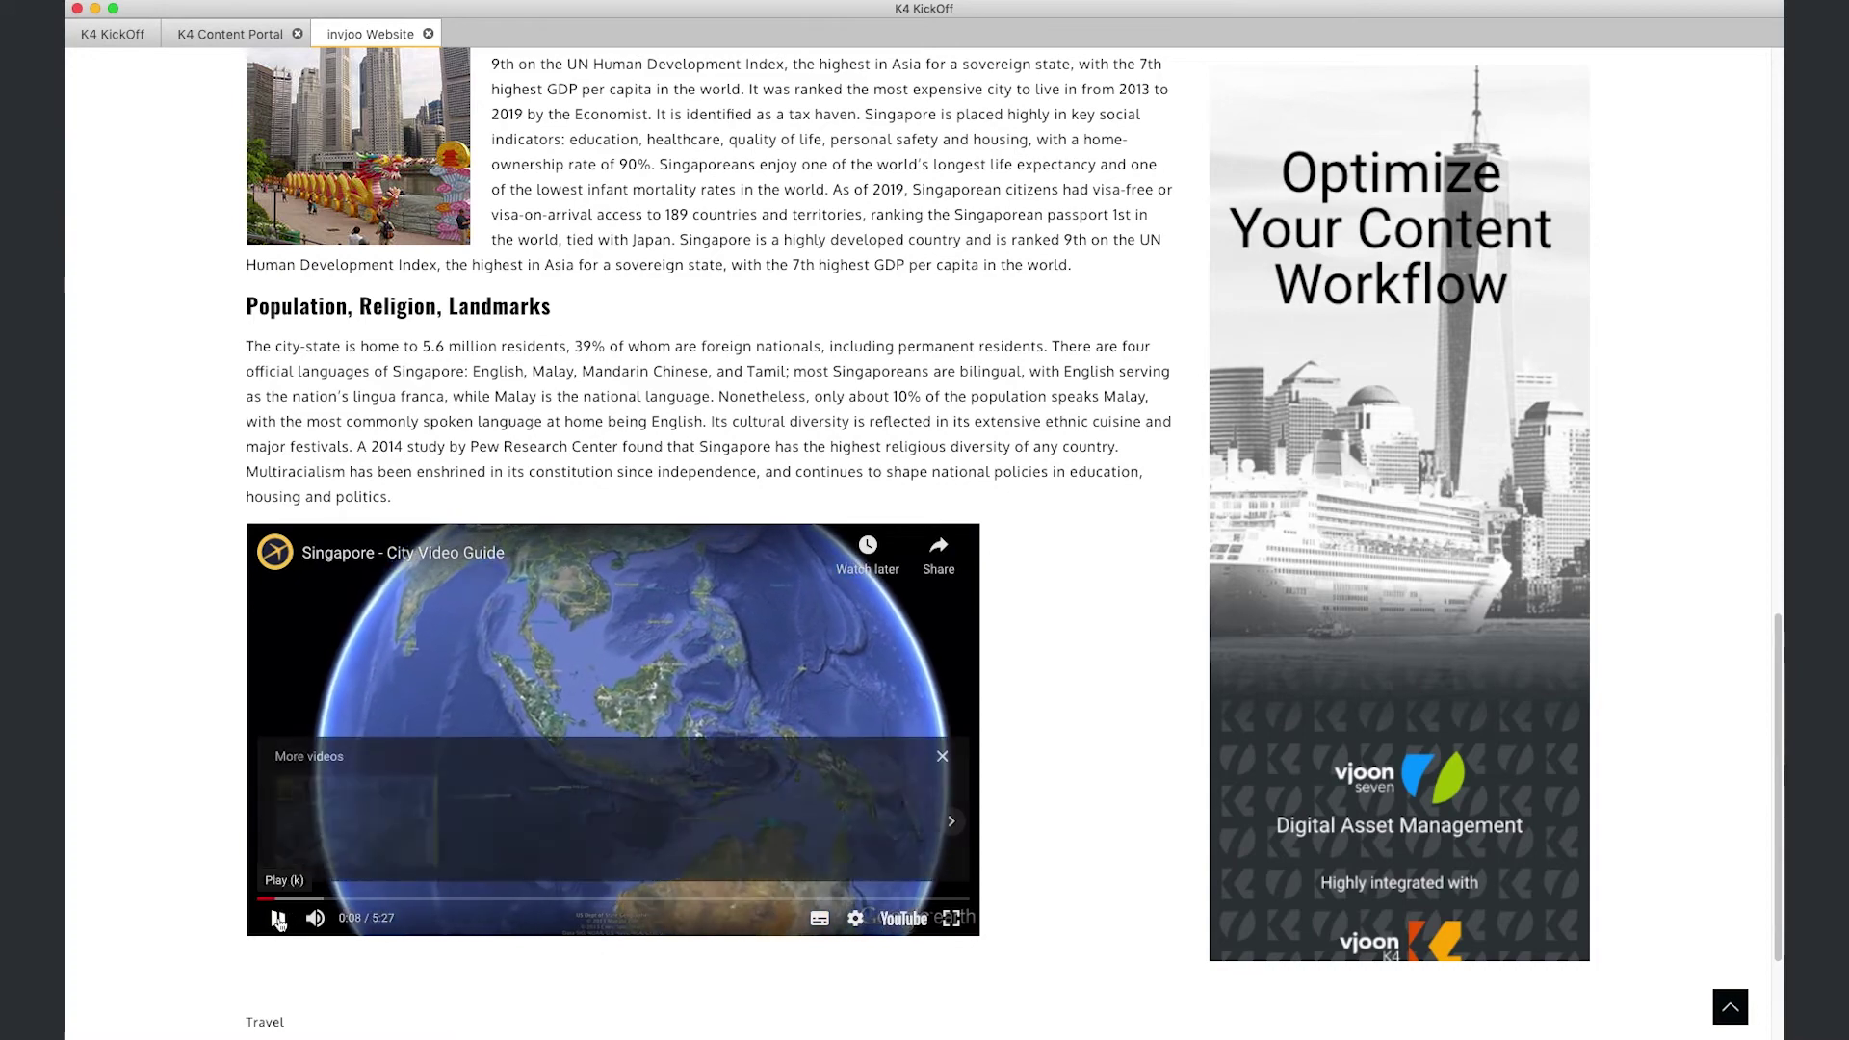
{"action": "scroll", "coordinate": [562, 390], "scroll_direction": "up", "scroll_amount": 10}
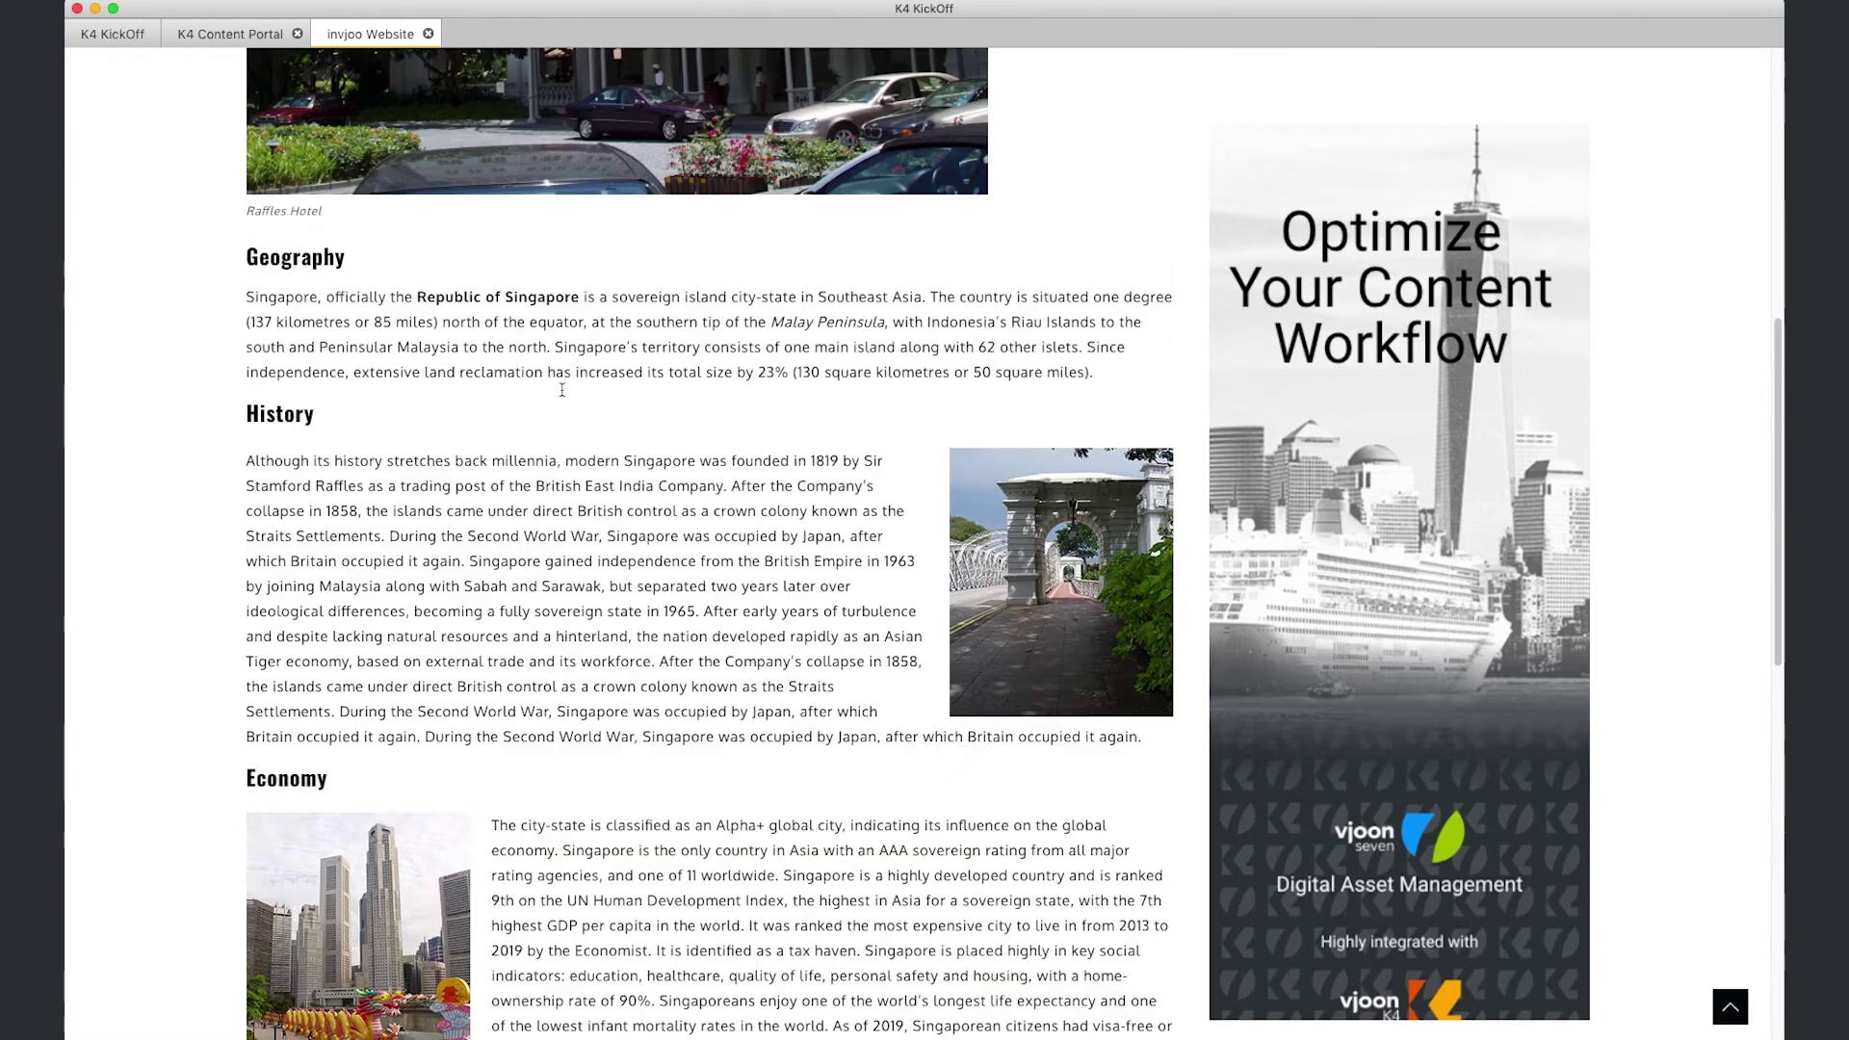
{"action": "scroll", "coordinate": [562, 390], "scroll_direction": "up", "scroll_amount": 5}
{"action": "scroll", "coordinate": [564, 395], "scroll_direction": "up", "scroll_amount": 5}
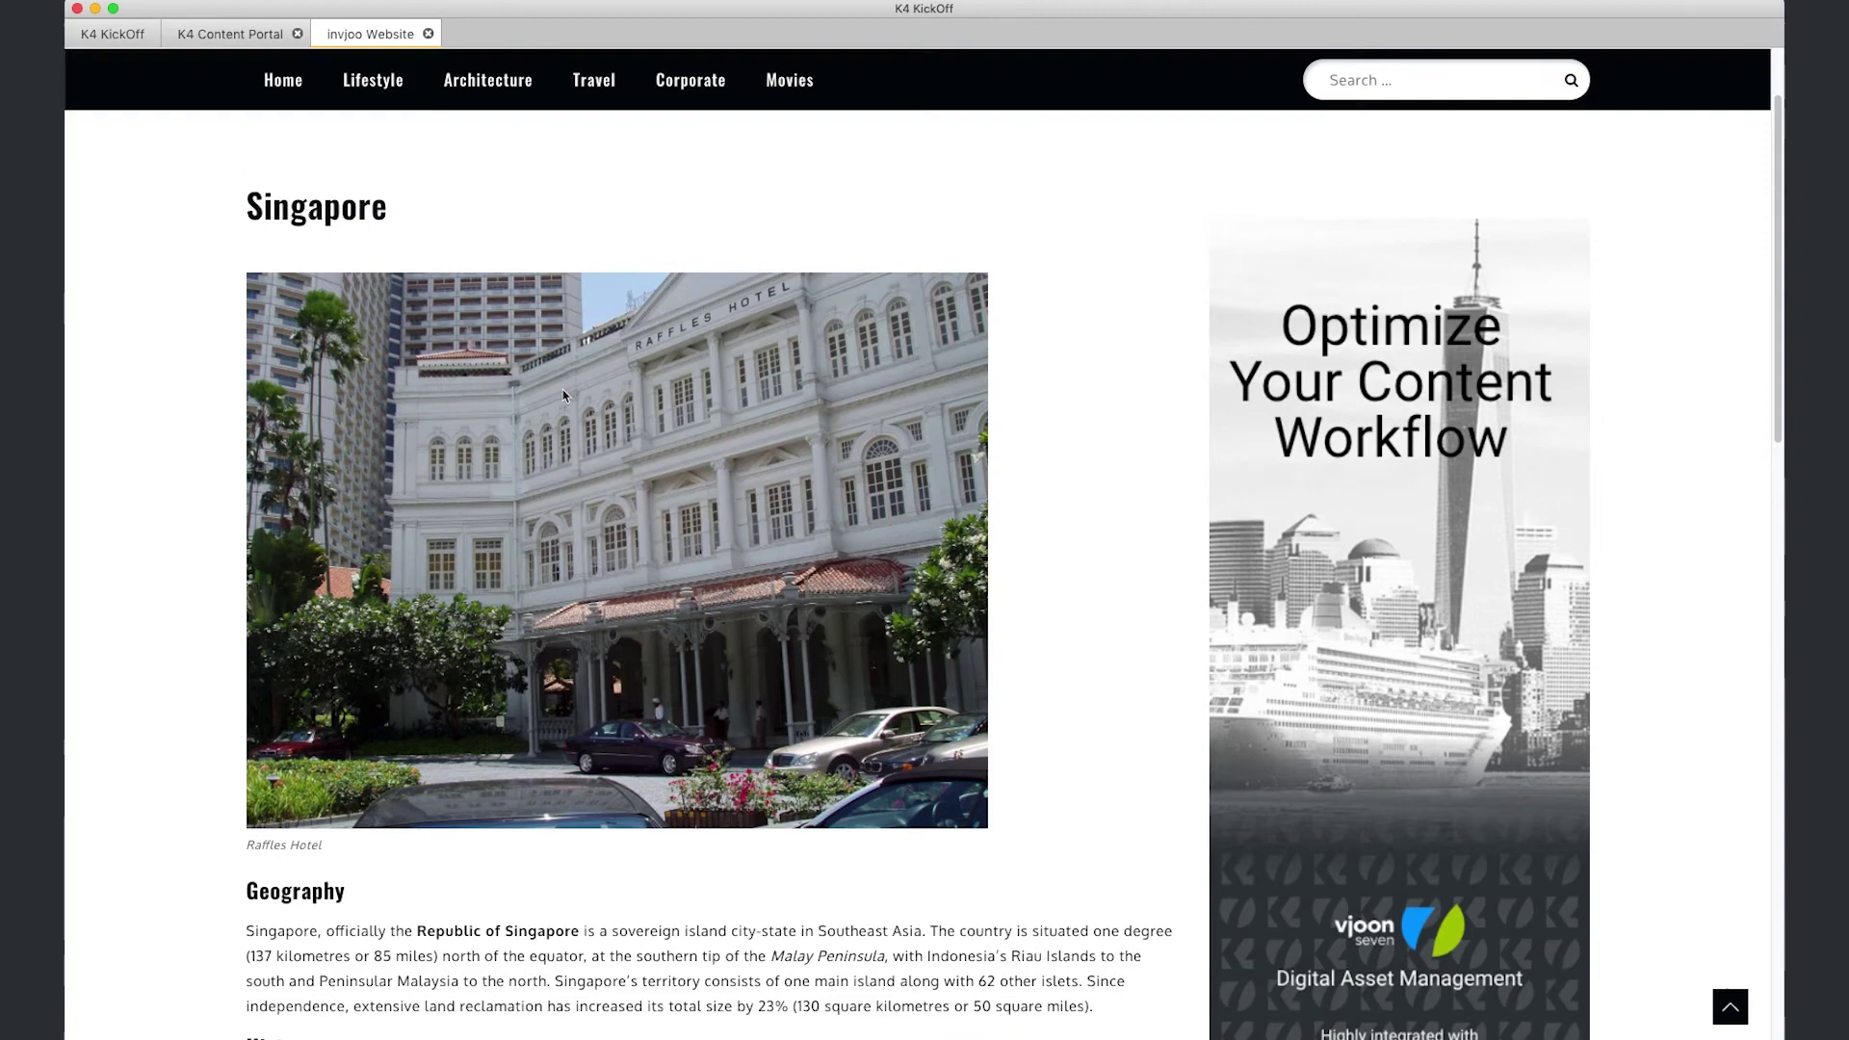
{"action": "scroll", "coordinate": [564, 395], "scroll_direction": "up", "scroll_amount": 3}
{"action": "scroll", "coordinate": [563, 395], "scroll_direction": "up", "scroll_amount": 2}
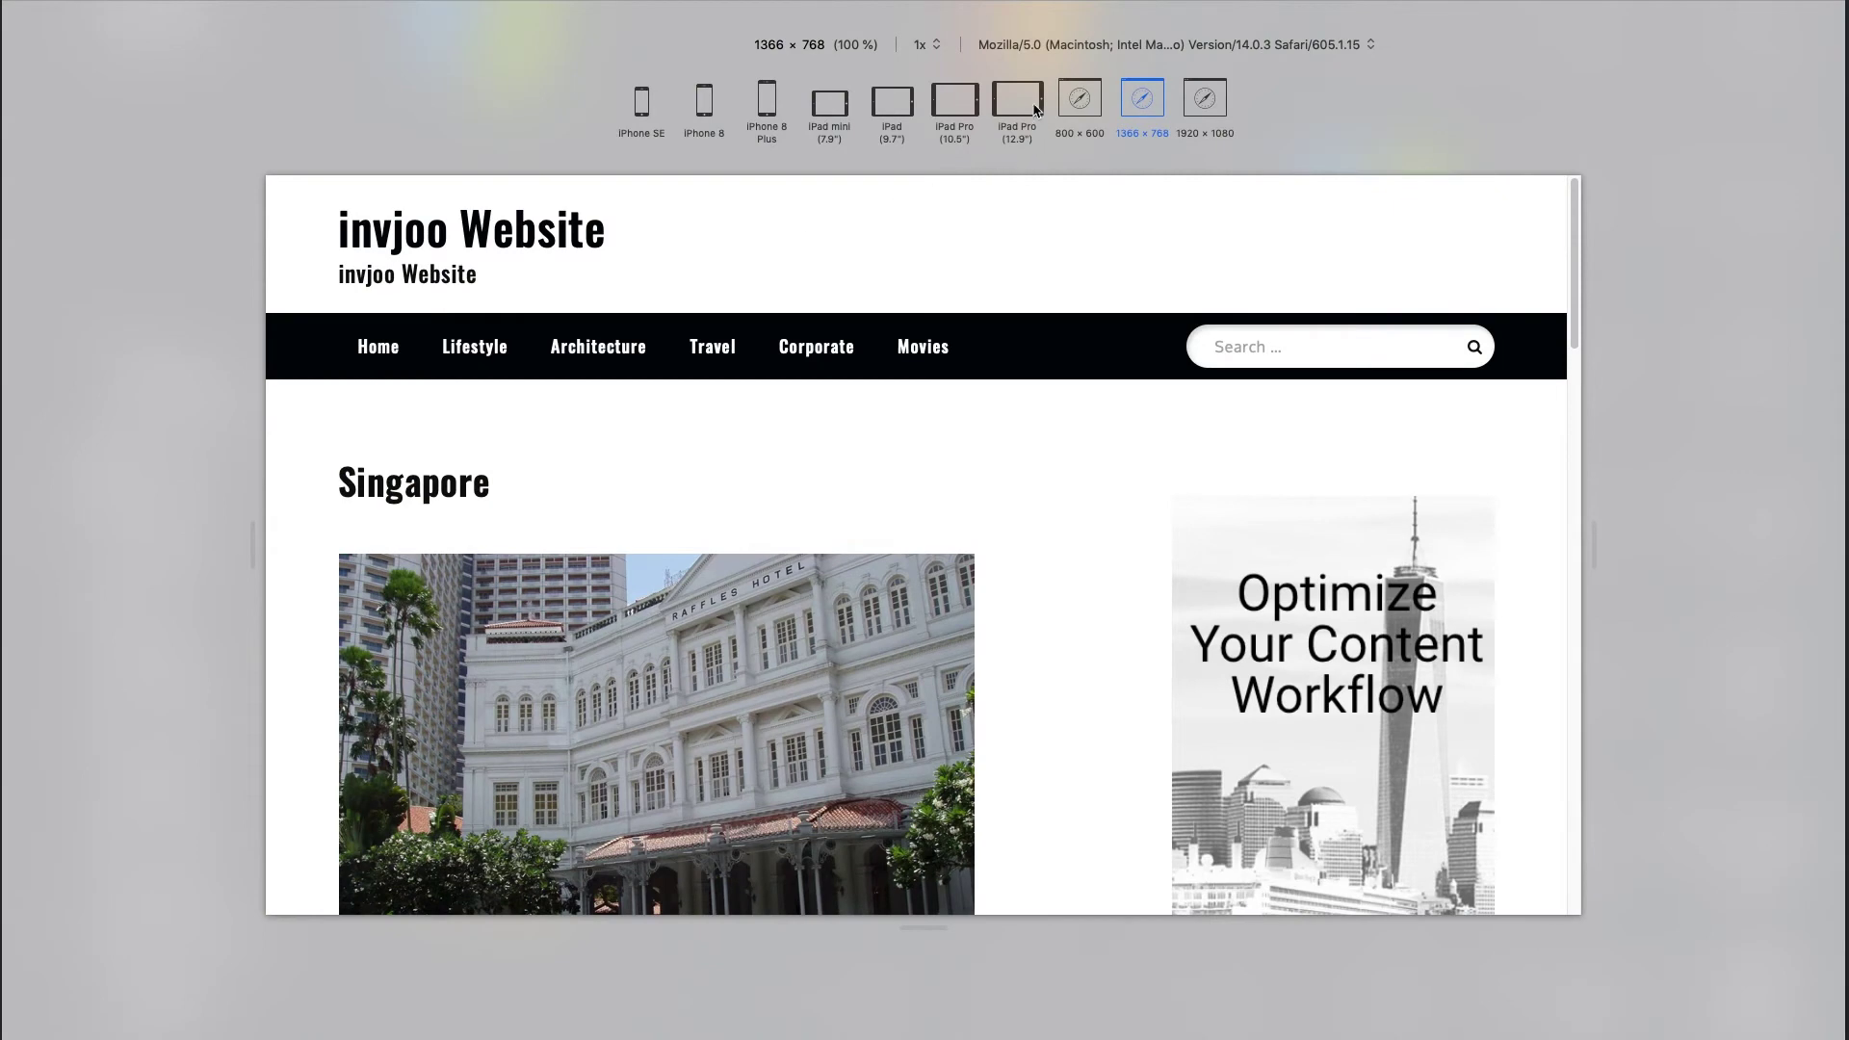
- Switch Safari's responsive preview to iPad Pro (12.9"), then to iPhone 8
{"action": "left_click", "coordinate": [1017, 102]}
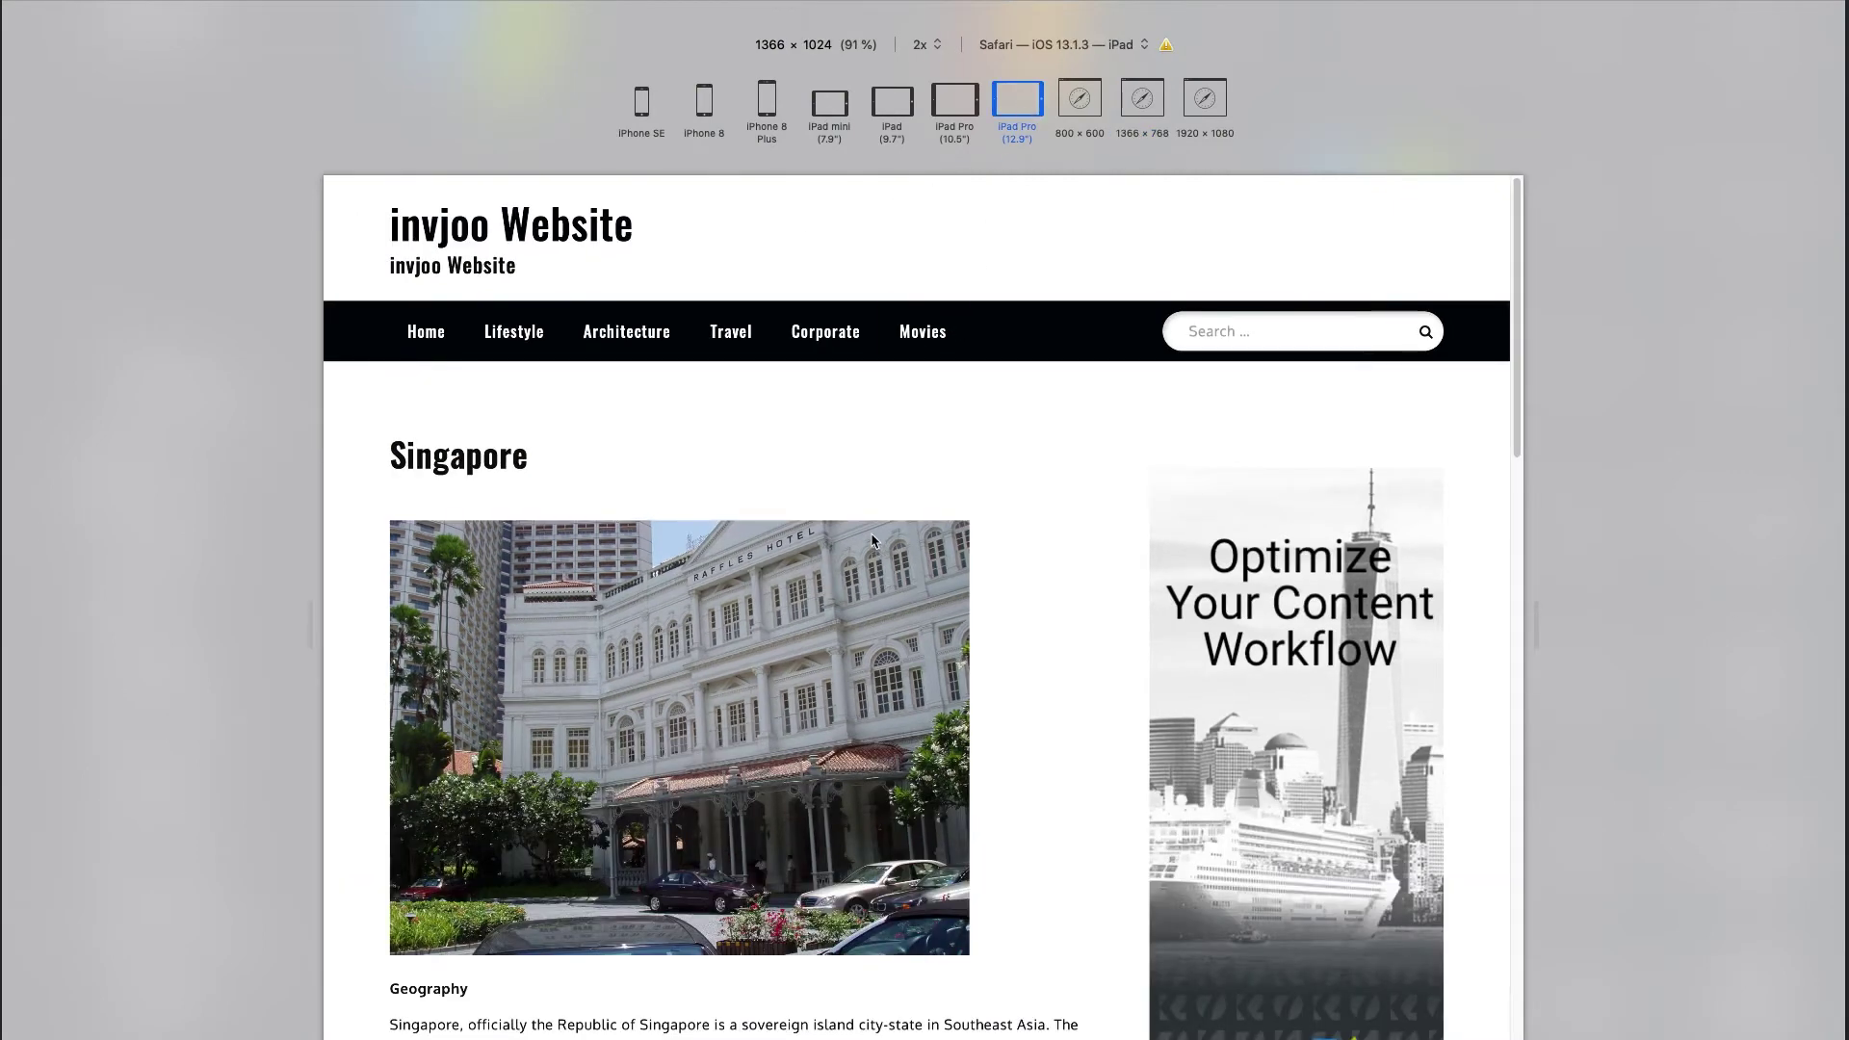
{"action": "scroll", "coordinate": [873, 540], "scroll_direction": "down", "scroll_amount": 3}
{"action": "scroll", "coordinate": [873, 540], "scroll_direction": "down", "scroll_amount": 3}
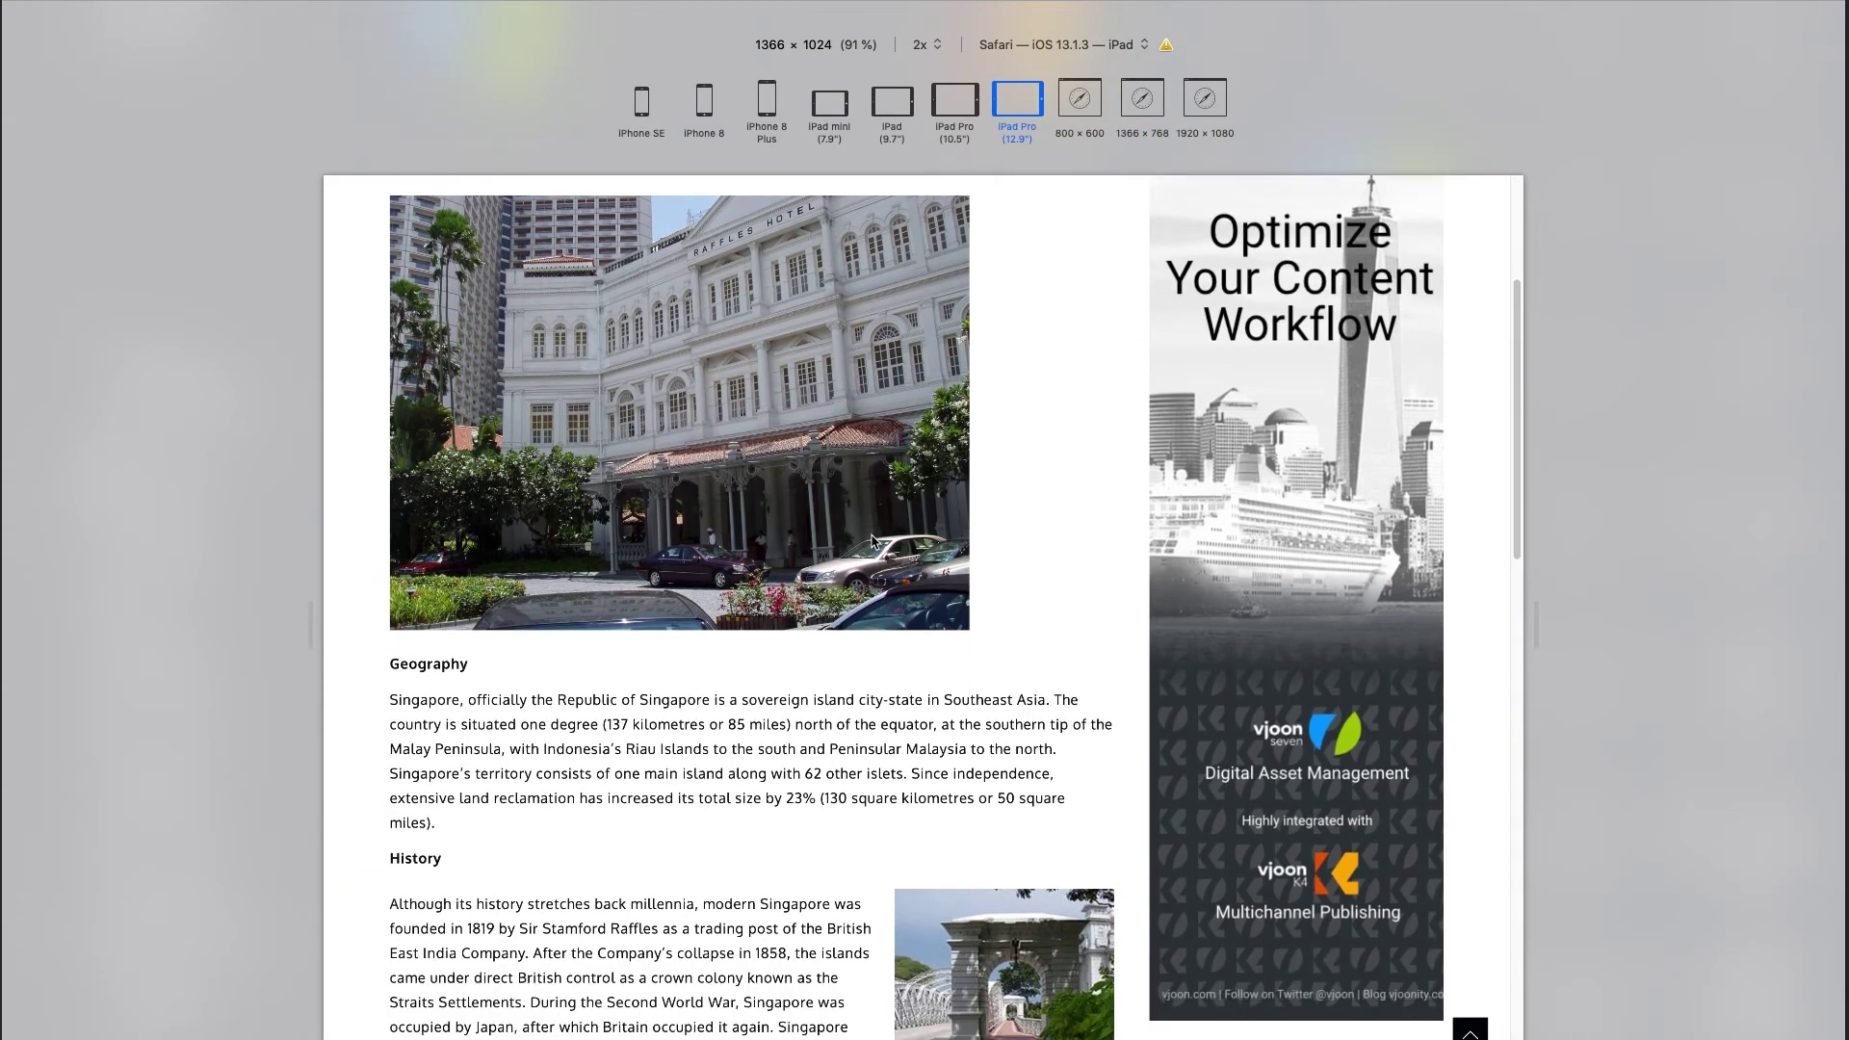
{"action": "scroll", "coordinate": [872, 540], "scroll_direction": "down", "scroll_amount": 3}
{"action": "scroll", "coordinate": [871, 540], "scroll_direction": "down", "scroll_amount": 2}
{"action": "scroll", "coordinate": [870, 542], "scroll_direction": "down", "scroll_amount": 1}
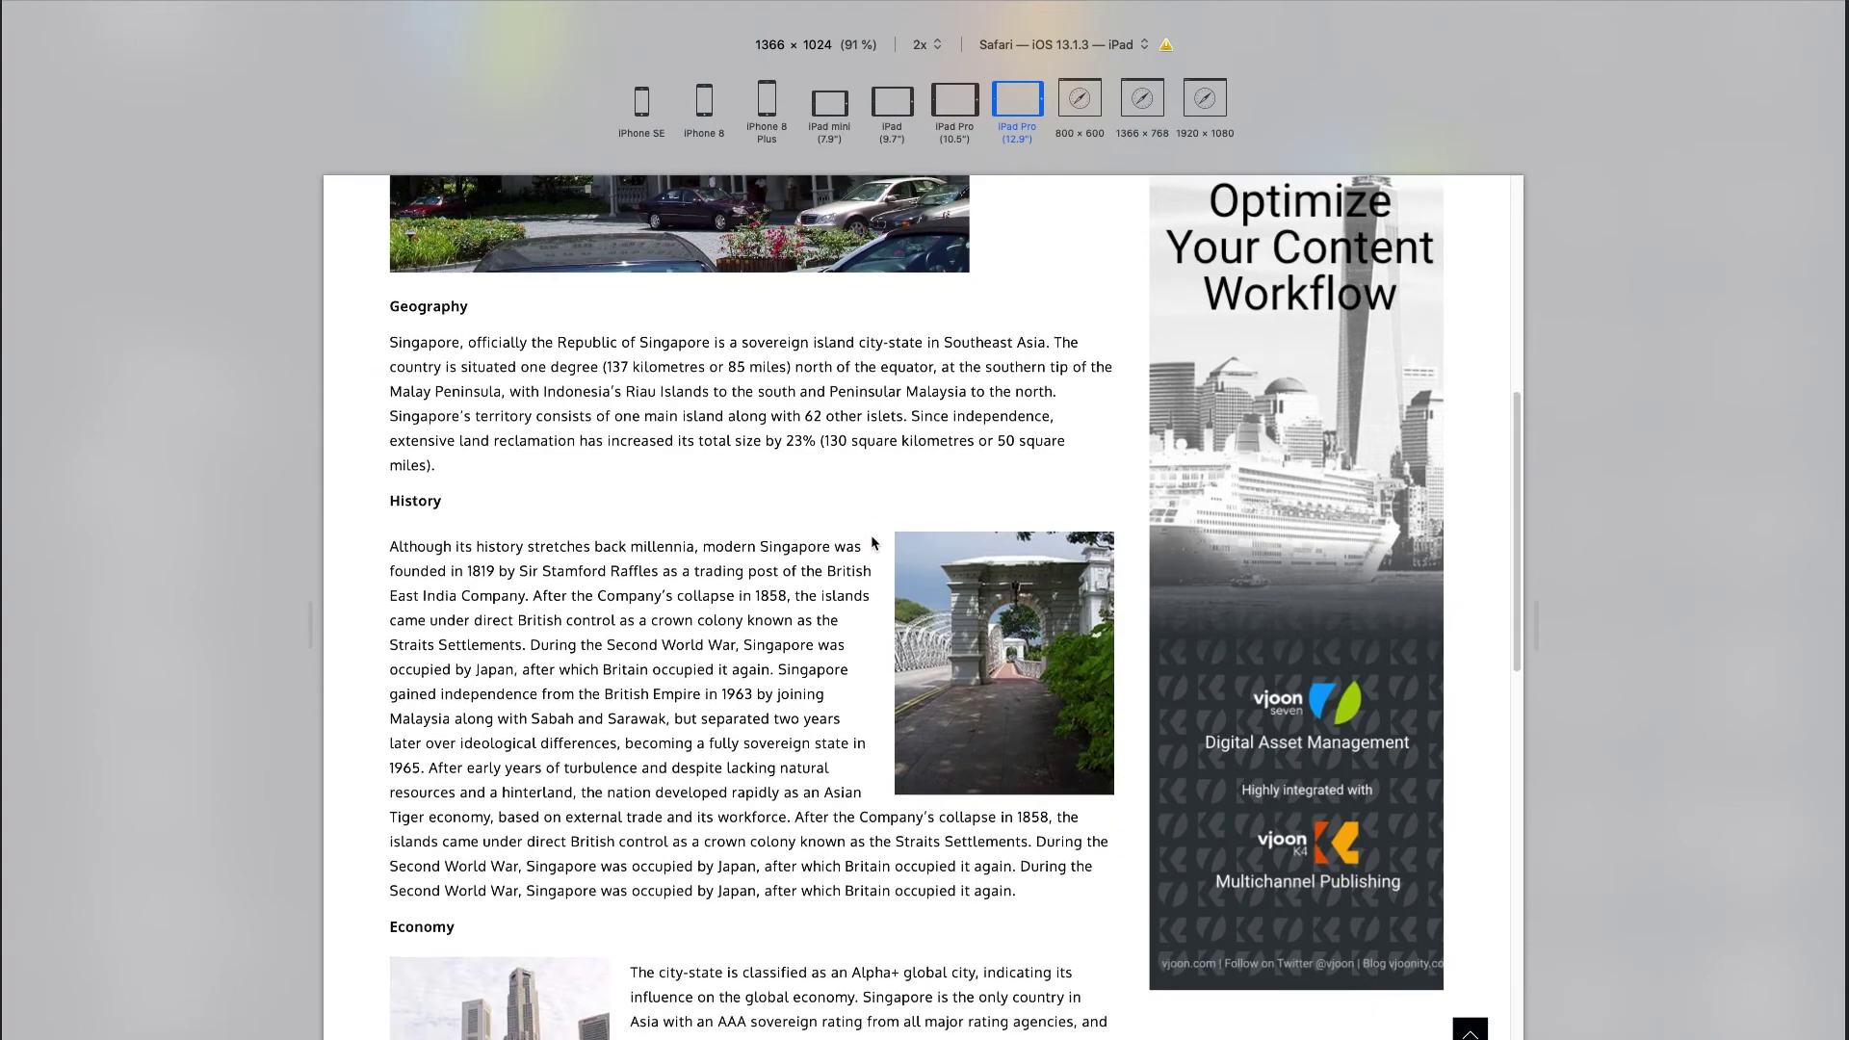
{"action": "scroll", "coordinate": [872, 534], "scroll_direction": "down", "scroll_amount": 4}
{"action": "scroll", "coordinate": [872, 534], "scroll_direction": "down", "scroll_amount": 3}
{"action": "scroll", "coordinate": [871, 534], "scroll_direction": "down", "scroll_amount": 1}
{"action": "scroll", "coordinate": [871, 534], "scroll_direction": "down", "scroll_amount": 2}
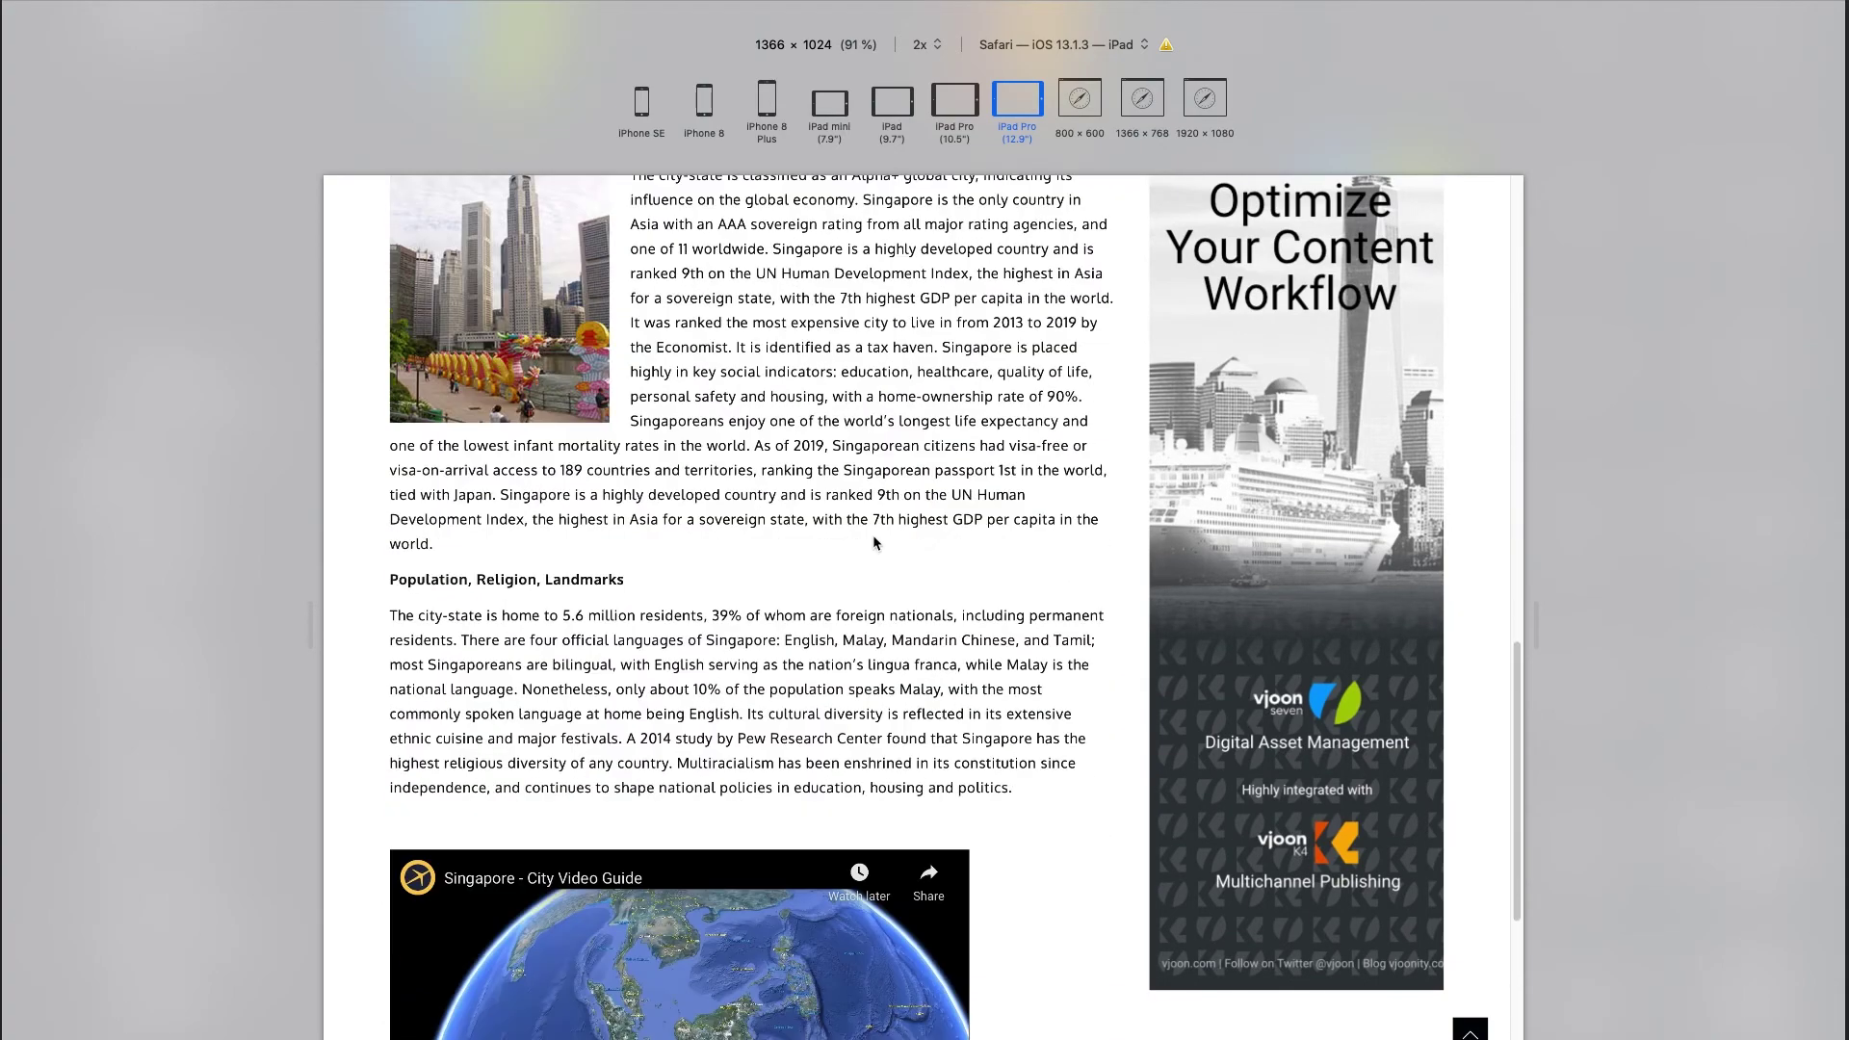
{"action": "scroll", "coordinate": [872, 540], "scroll_direction": "down", "scroll_amount": 2}
{"action": "scroll", "coordinate": [872, 541], "scroll_direction": "down", "scroll_amount": 2}
{"action": "scroll", "coordinate": [872, 540], "scroll_direction": "down", "scroll_amount": 1}
{"action": "scroll", "coordinate": [872, 541], "scroll_direction": "down", "scroll_amount": 2}
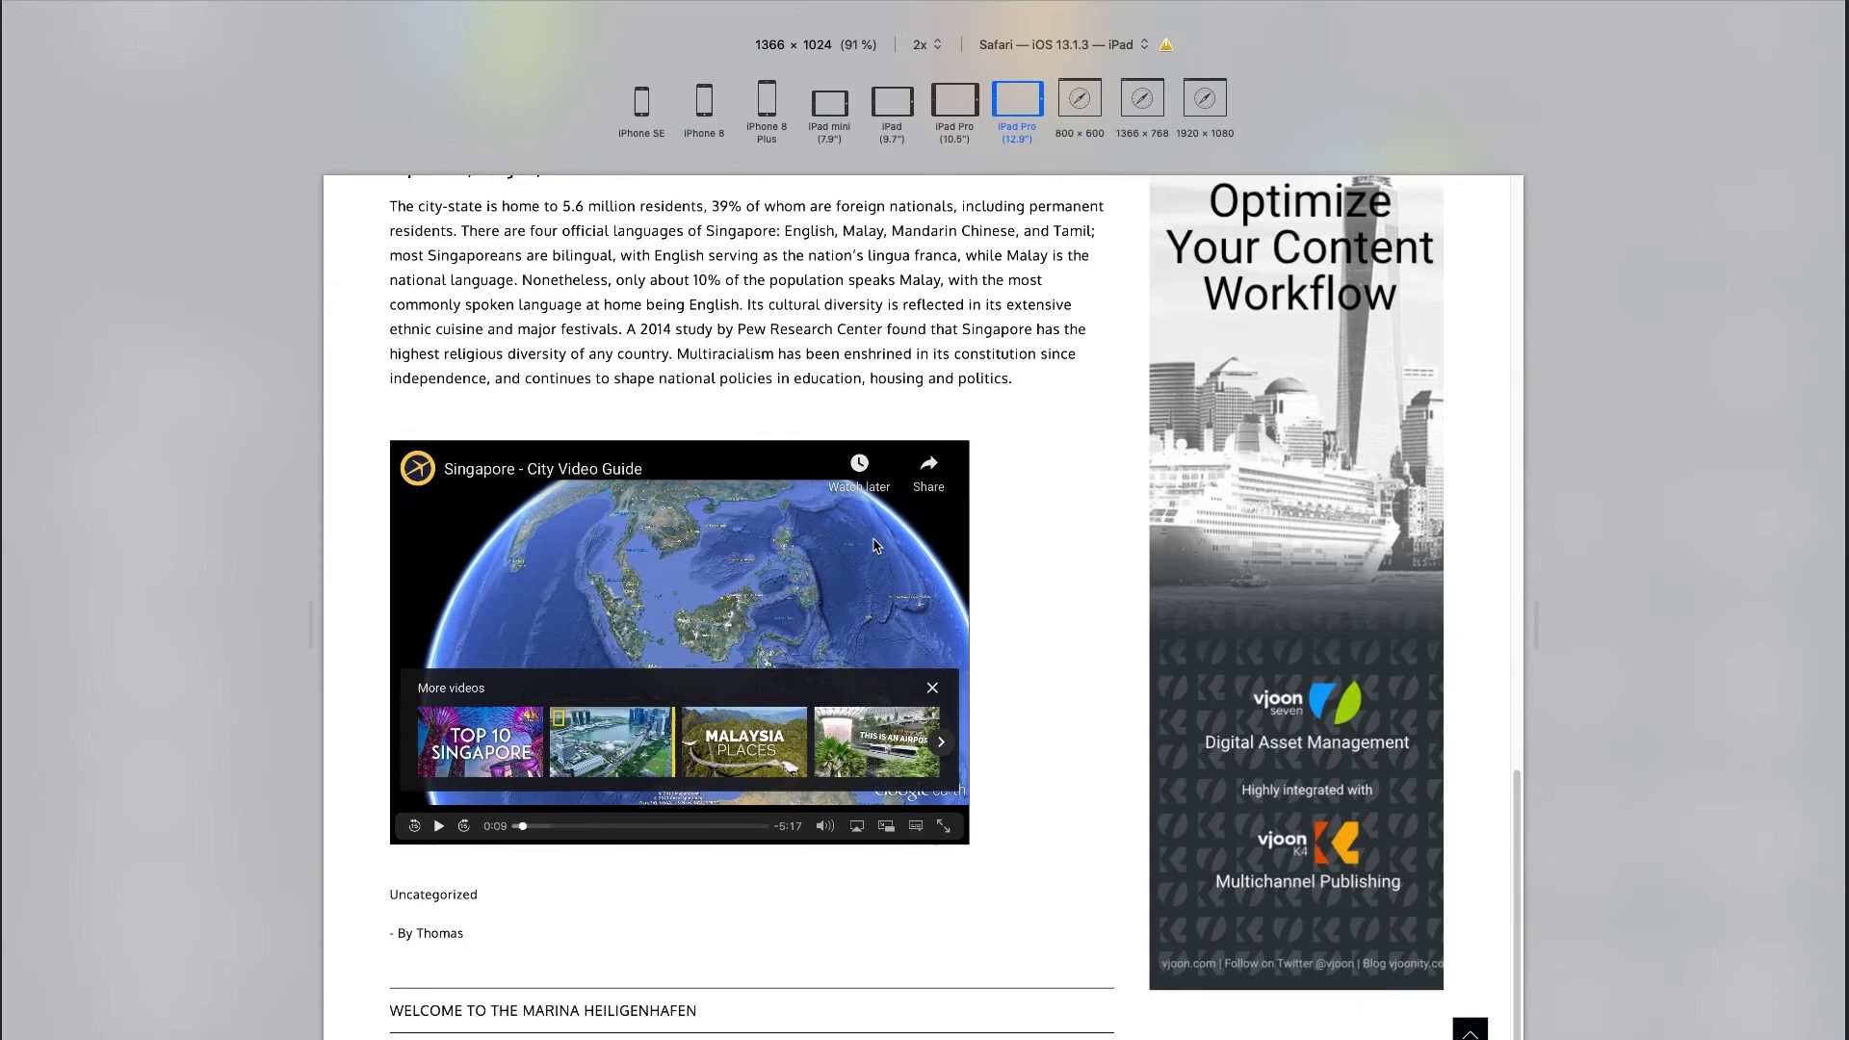
{"action": "scroll", "coordinate": [872, 545], "scroll_direction": "up", "scroll_amount": 4}
{"action": "scroll", "coordinate": [873, 545], "scroll_direction": "up", "scroll_amount": 3}
{"action": "scroll", "coordinate": [873, 544], "scroll_direction": "up", "scroll_amount": 4}
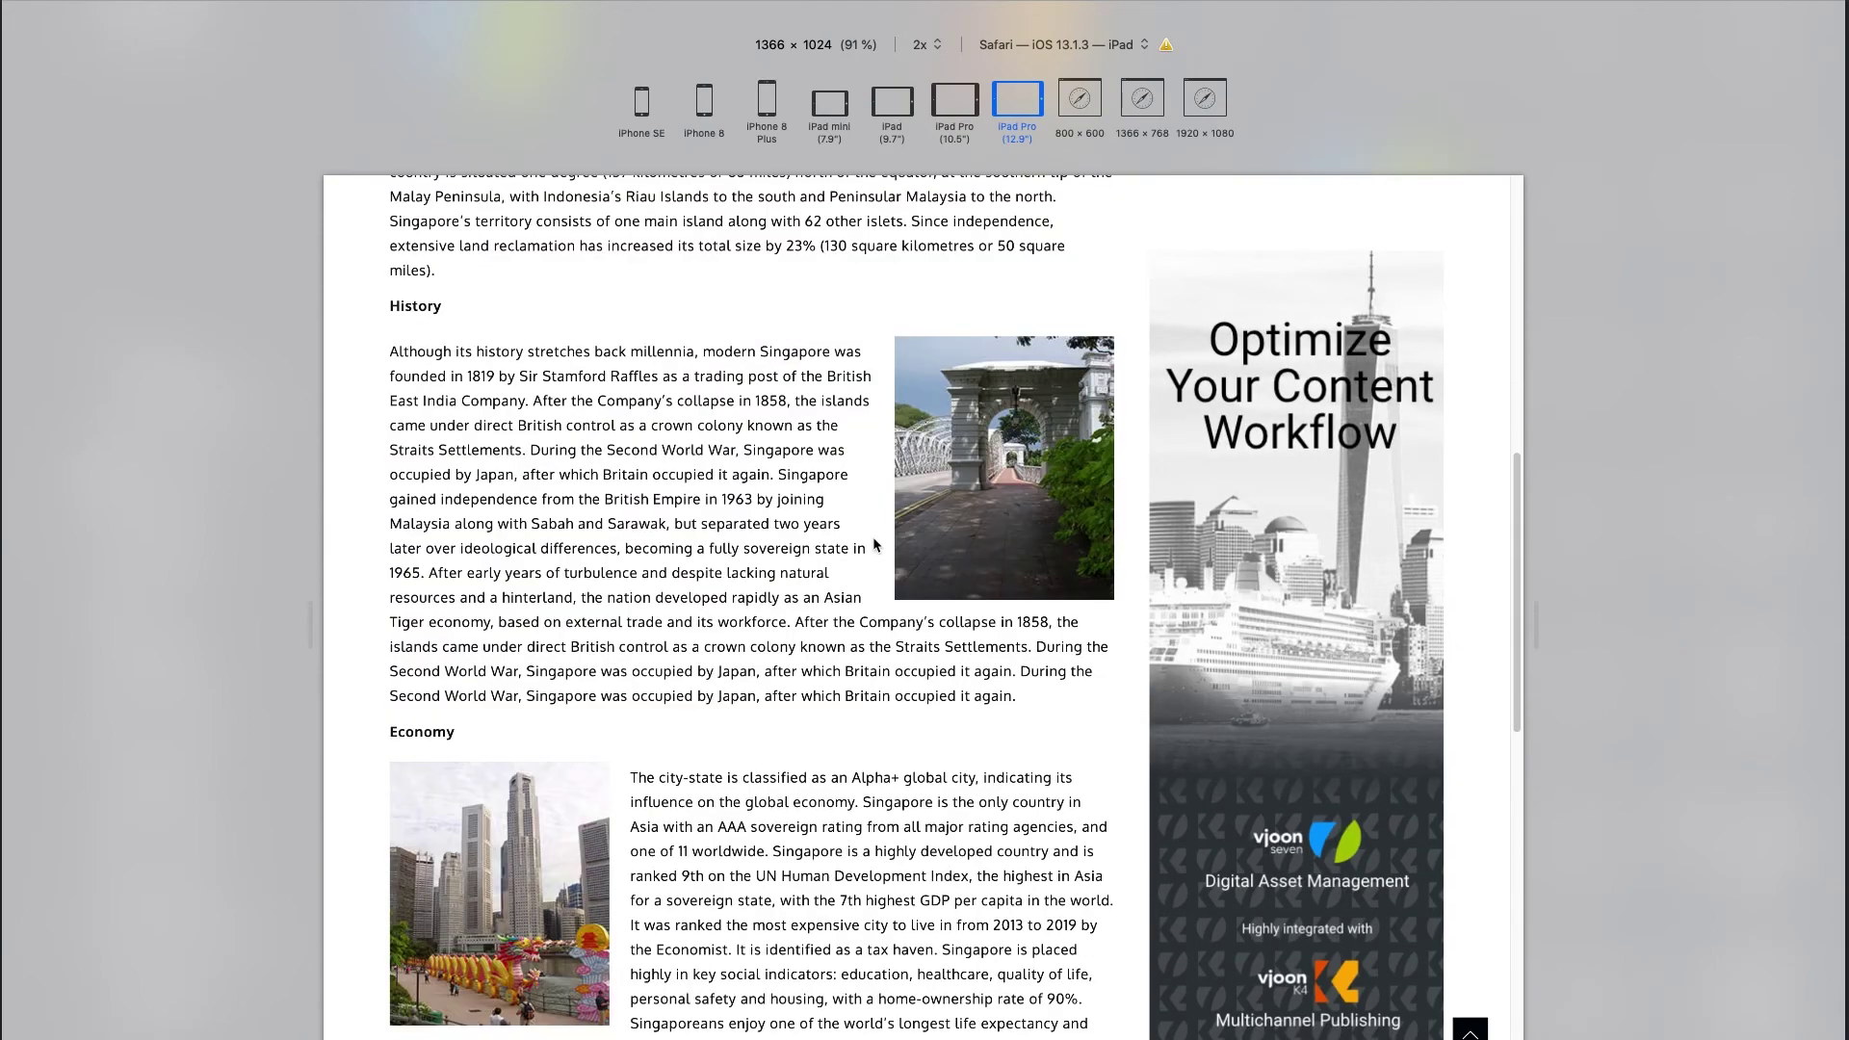
{"action": "scroll", "coordinate": [872, 545], "scroll_direction": "up", "scroll_amount": 2}
{"action": "scroll", "coordinate": [873, 545], "scroll_direction": "up", "scroll_amount": 4}
{"action": "scroll", "coordinate": [872, 545], "scroll_direction": "up", "scroll_amount": 3}
{"action": "scroll", "coordinate": [873, 544], "scroll_direction": "up", "scroll_amount": 3}
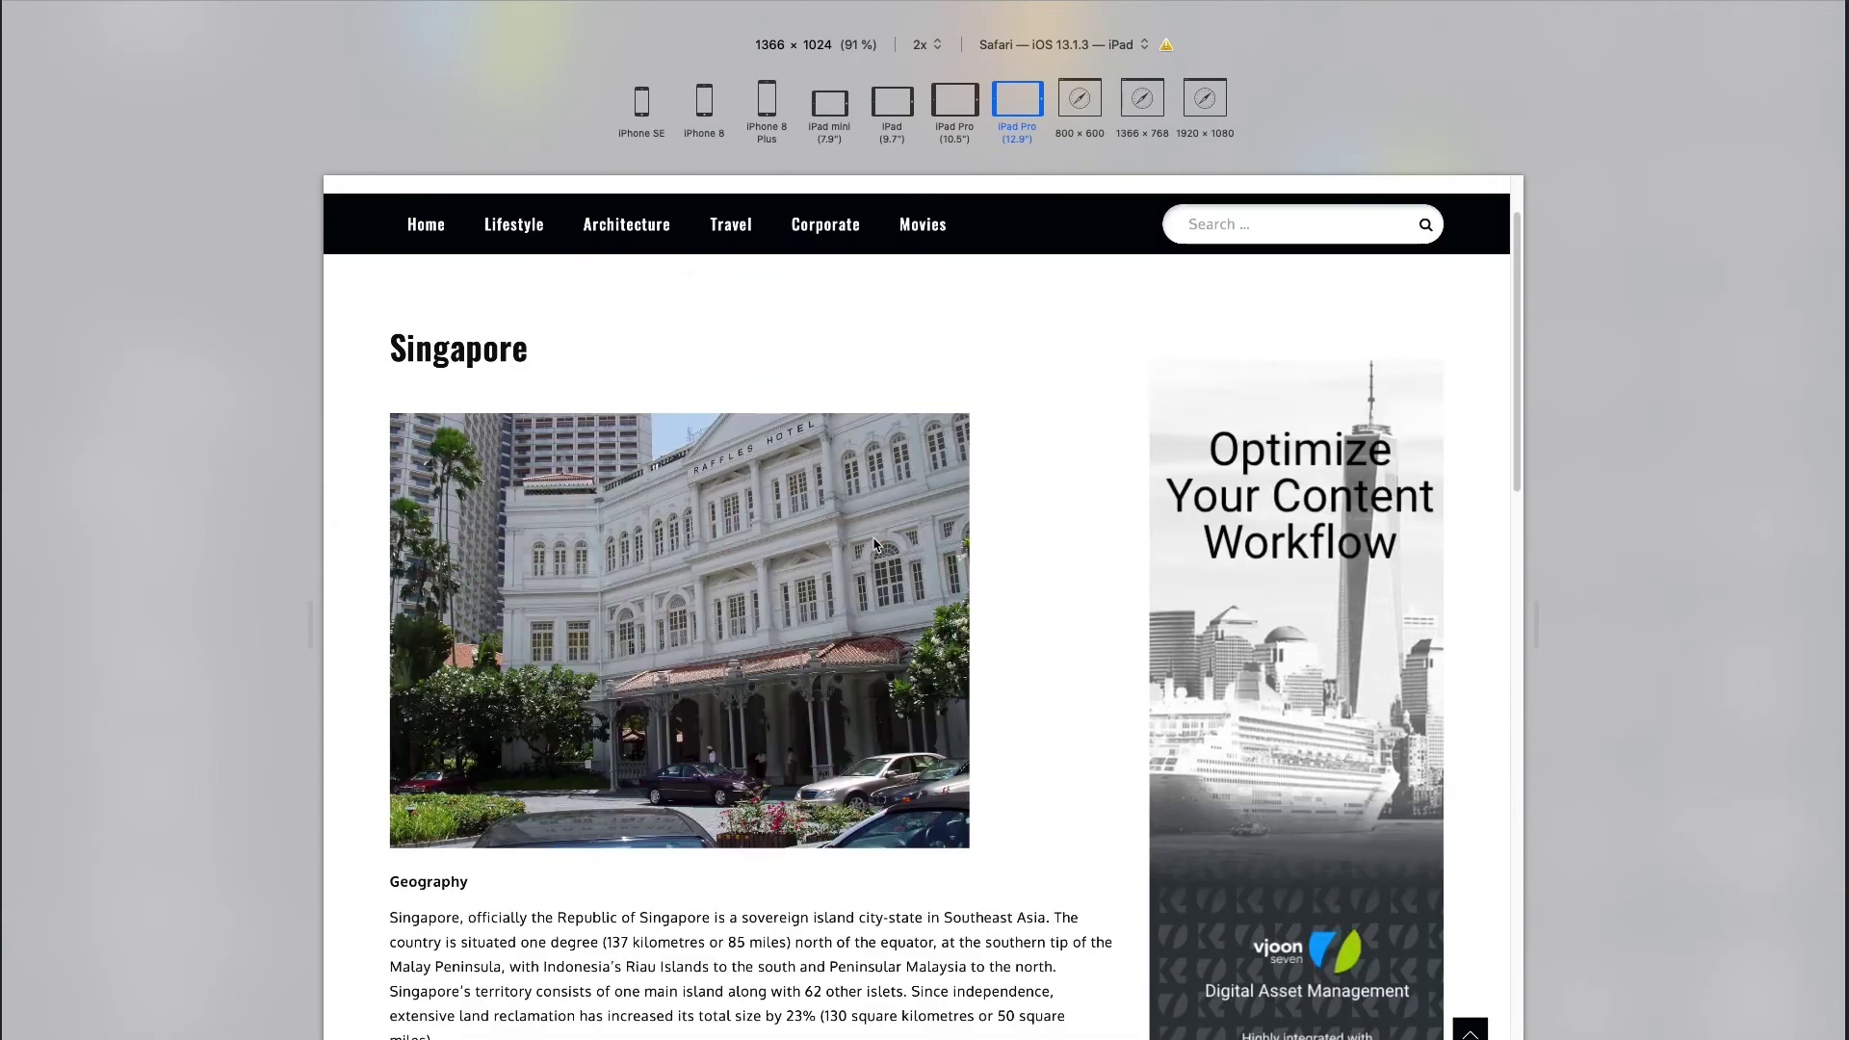
{"action": "scroll", "coordinate": [872, 544], "scroll_direction": "up", "scroll_amount": 2}
{"action": "left_click", "coordinate": [705, 104]}
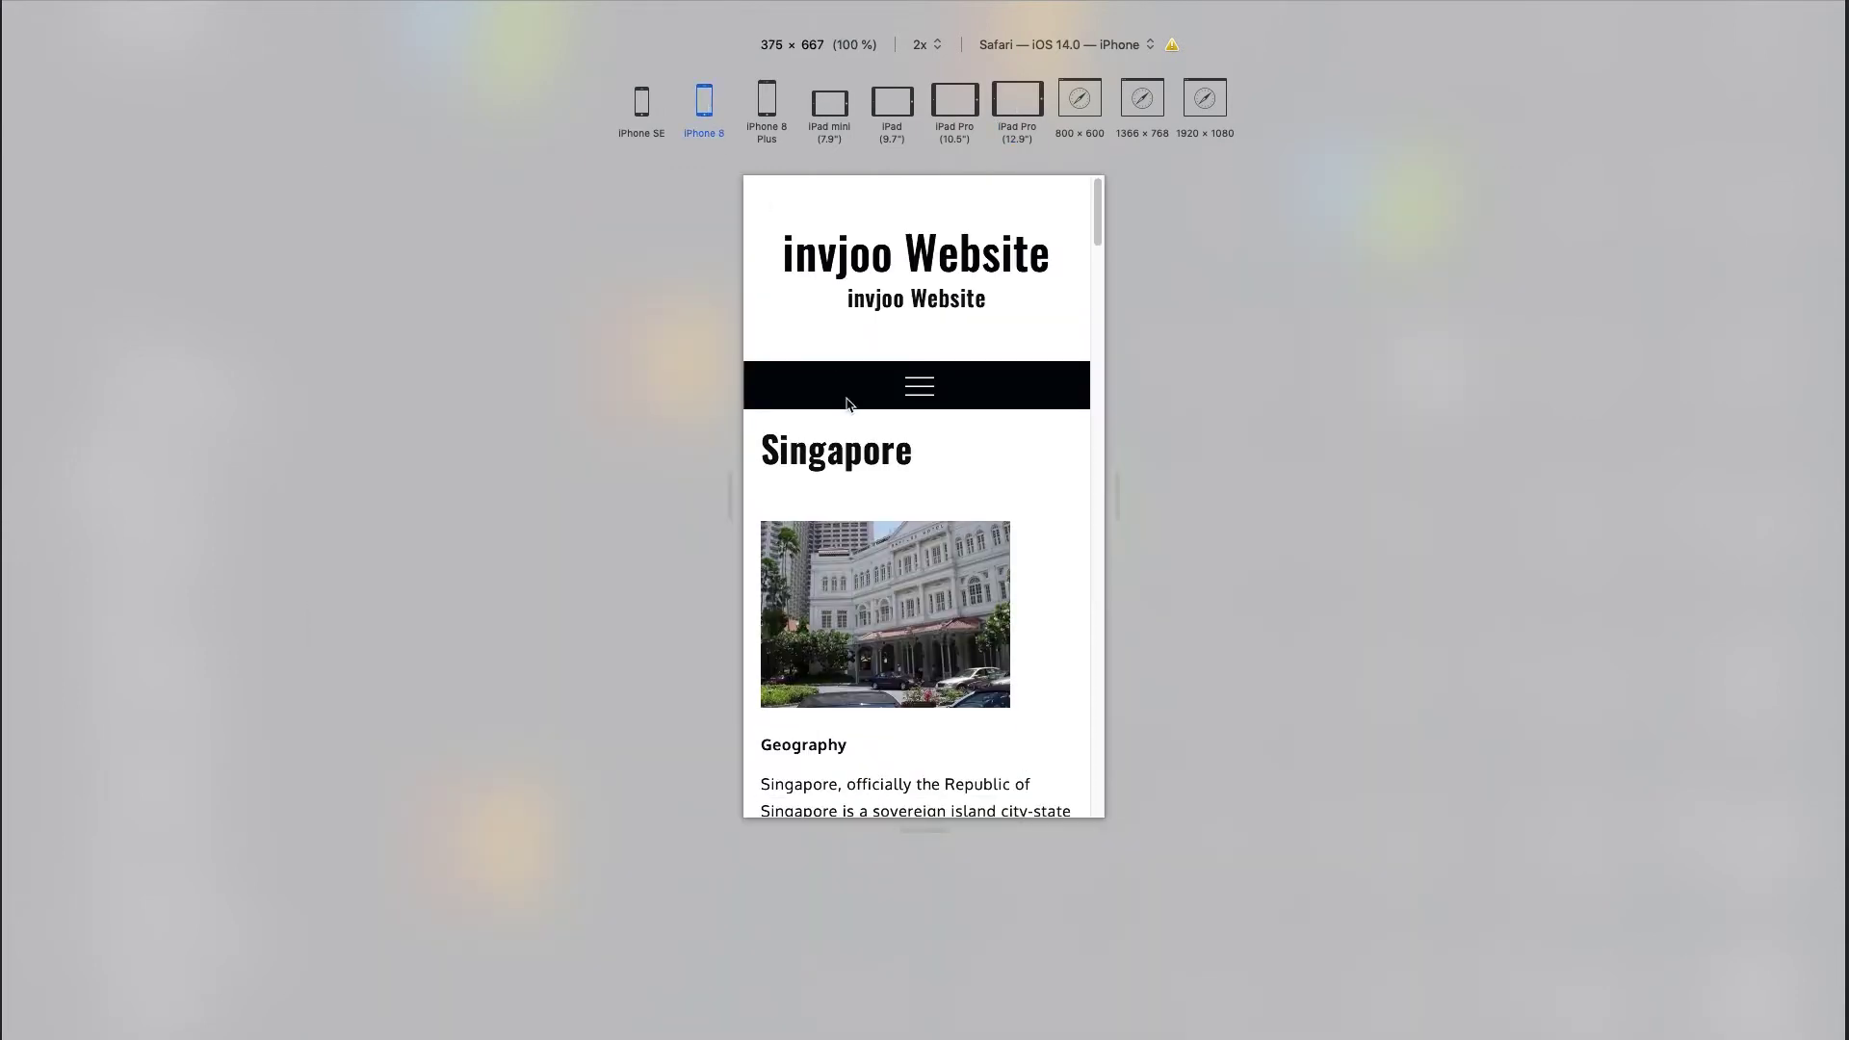
{"action": "scroll", "coordinate": [881, 444], "scroll_direction": "down", "scroll_amount": 3}
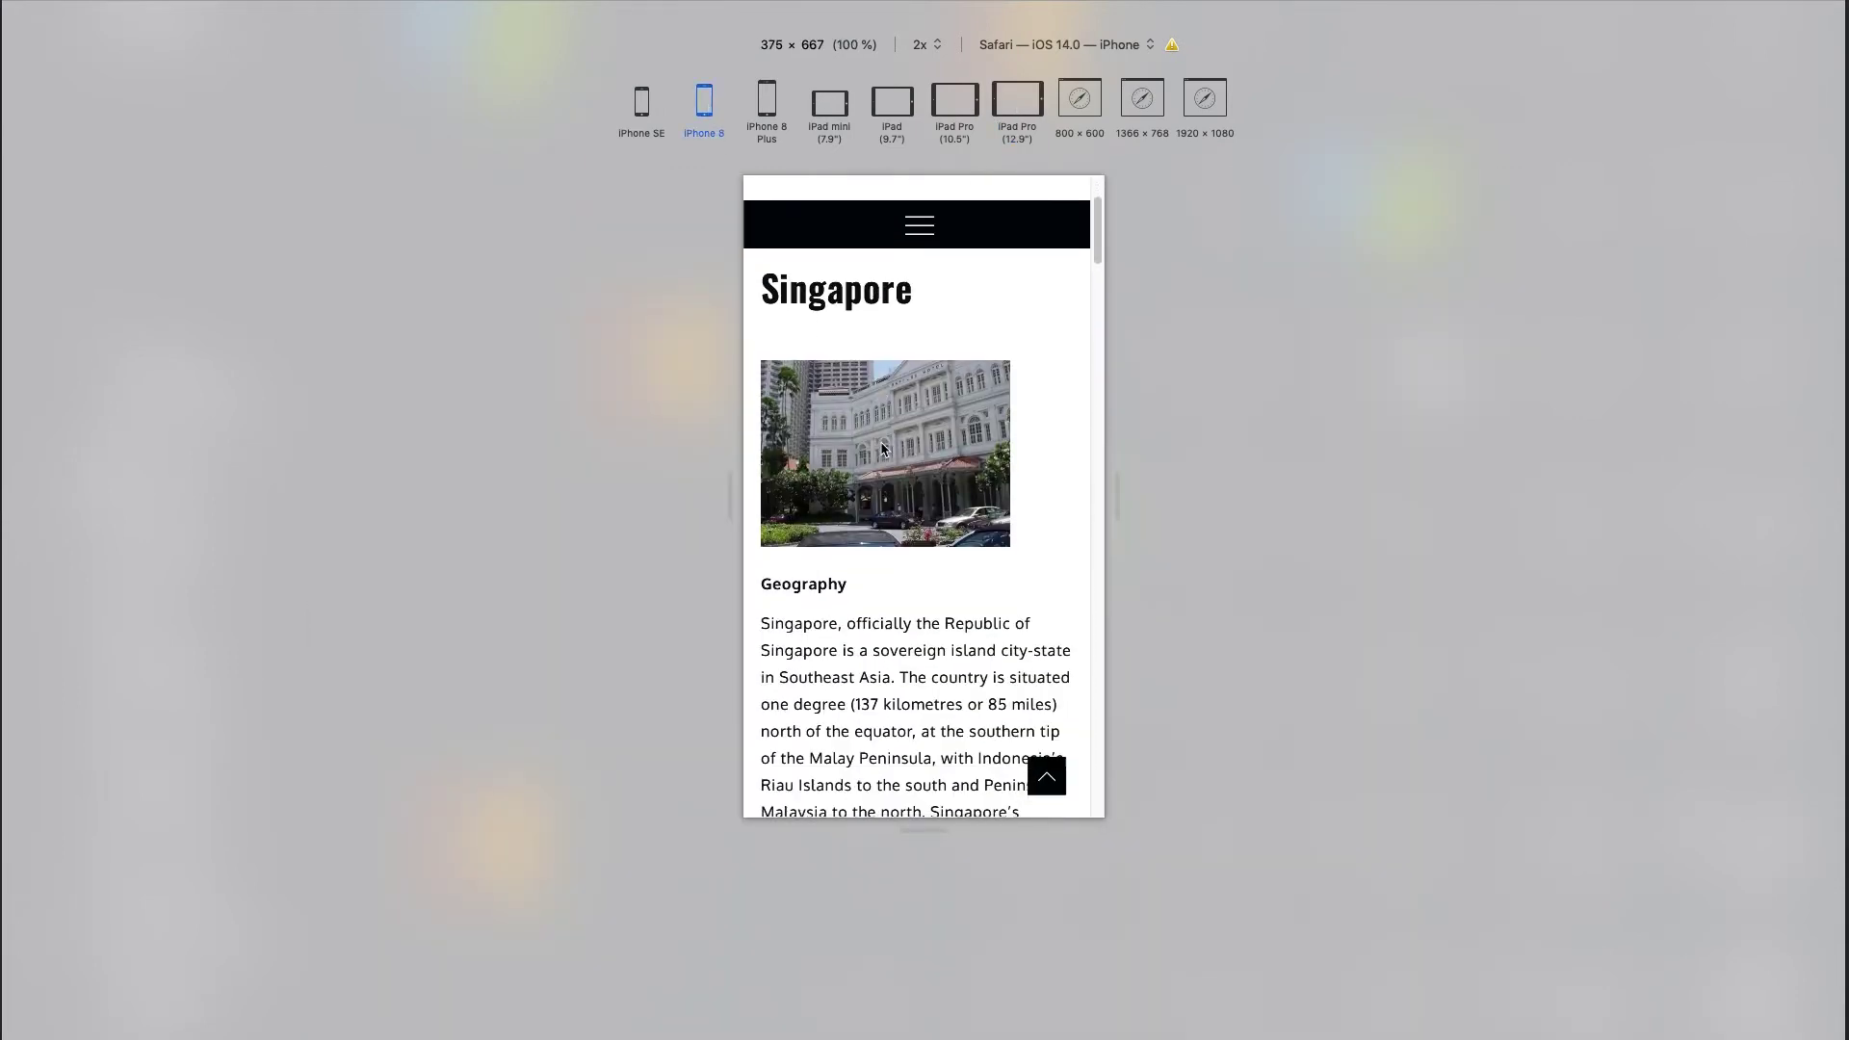
{"action": "scroll", "coordinate": [881, 443], "scroll_direction": "down", "scroll_amount": 2}
{"action": "scroll", "coordinate": [881, 444], "scroll_direction": "down", "scroll_amount": 3}
{"action": "scroll", "coordinate": [881, 443], "scroll_direction": "down", "scroll_amount": 3}
{"action": "scroll", "coordinate": [882, 449], "scroll_direction": "down", "scroll_amount": 2}
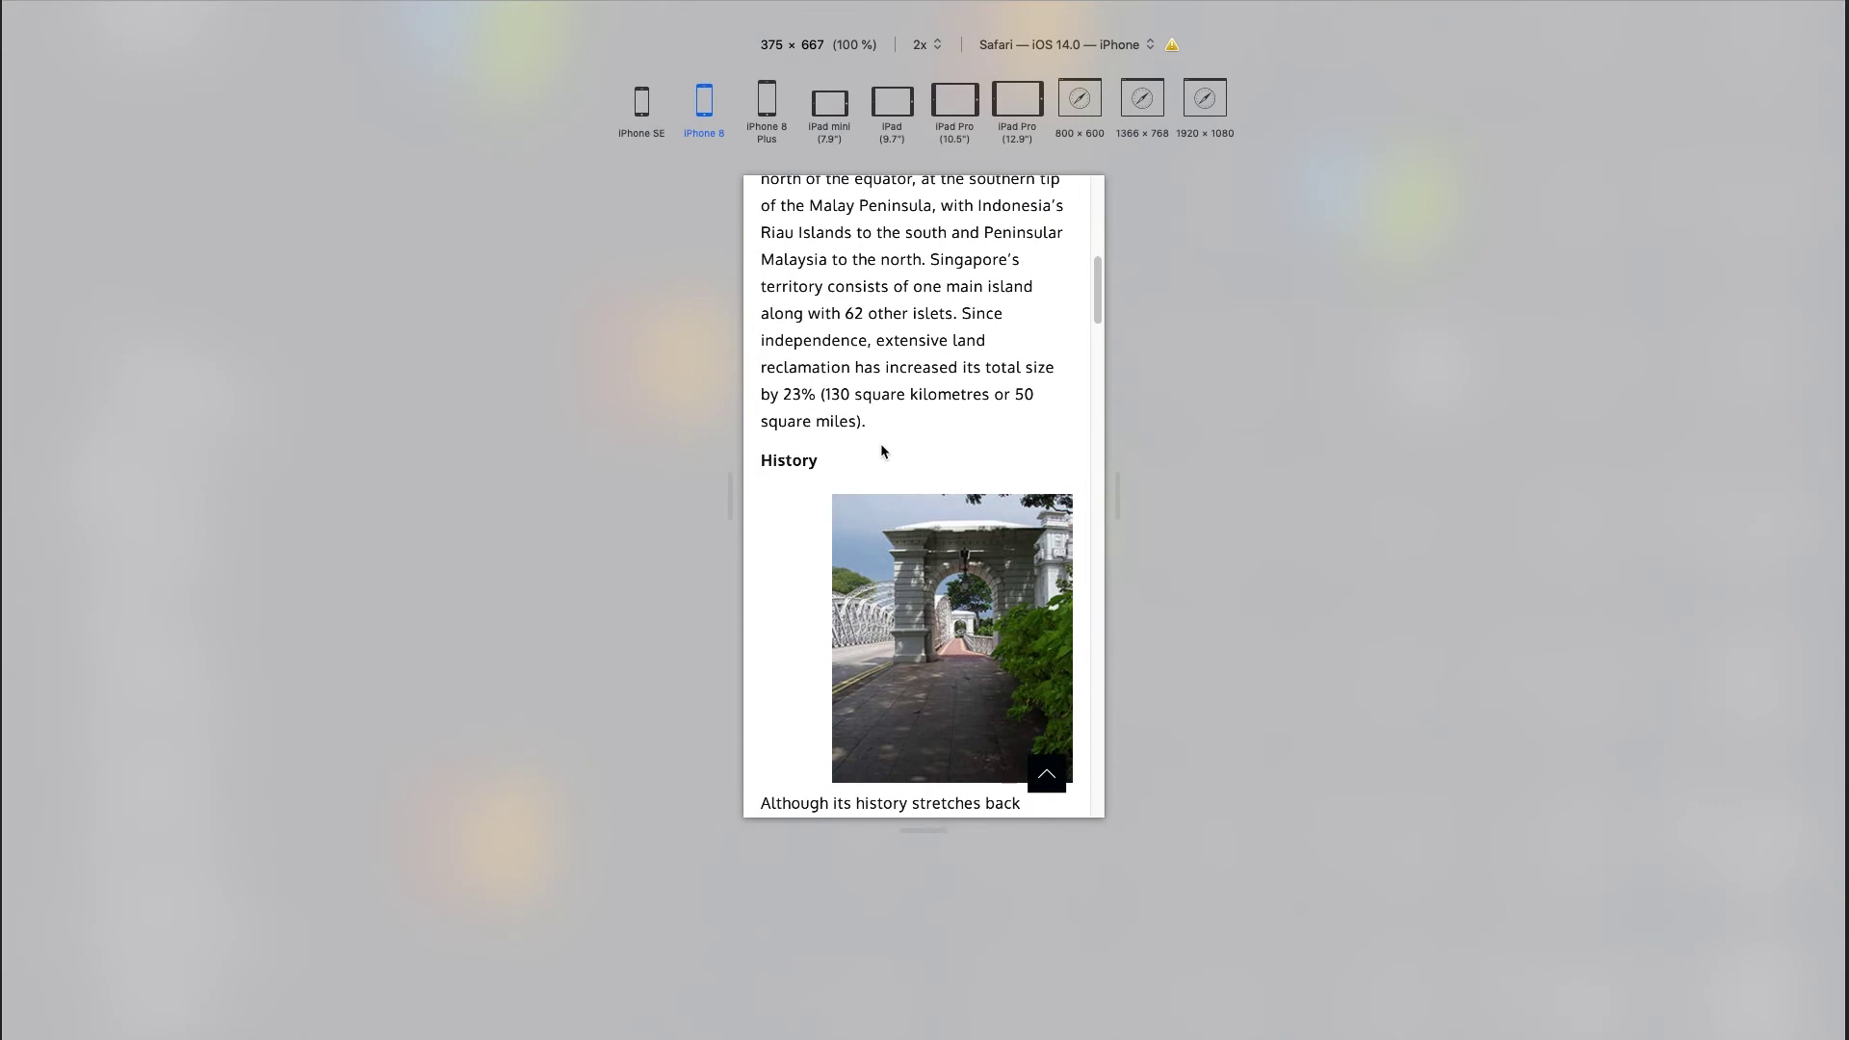
{"action": "scroll", "coordinate": [882, 451], "scroll_direction": "up", "scroll_amount": 4}
{"action": "scroll", "coordinate": [881, 451], "scroll_direction": "up", "scroll_amount": 2}
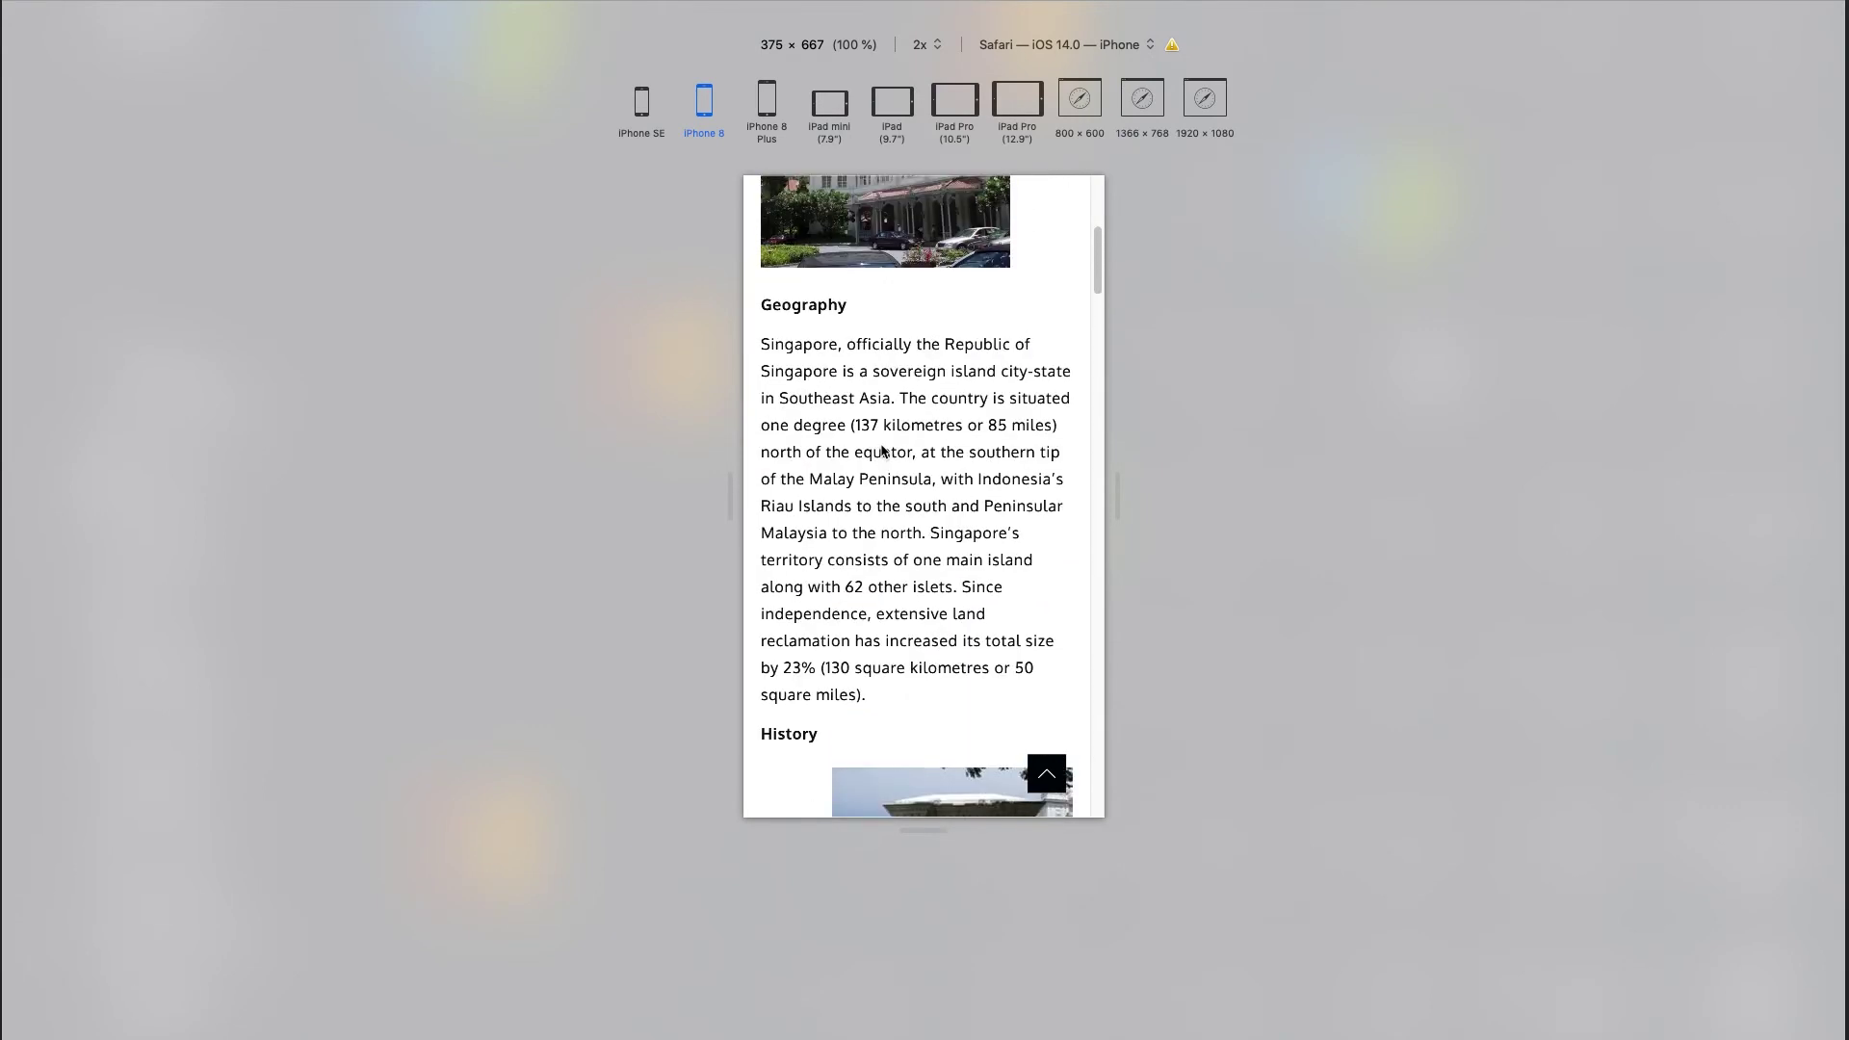
{"action": "scroll", "coordinate": [881, 451], "scroll_direction": "up", "scroll_amount": 3}
{"action": "scroll", "coordinate": [881, 453], "scroll_direction": "up", "scroll_amount": 3}
{"action": "scroll", "coordinate": [882, 449], "scroll_direction": "up", "scroll_amount": 1}
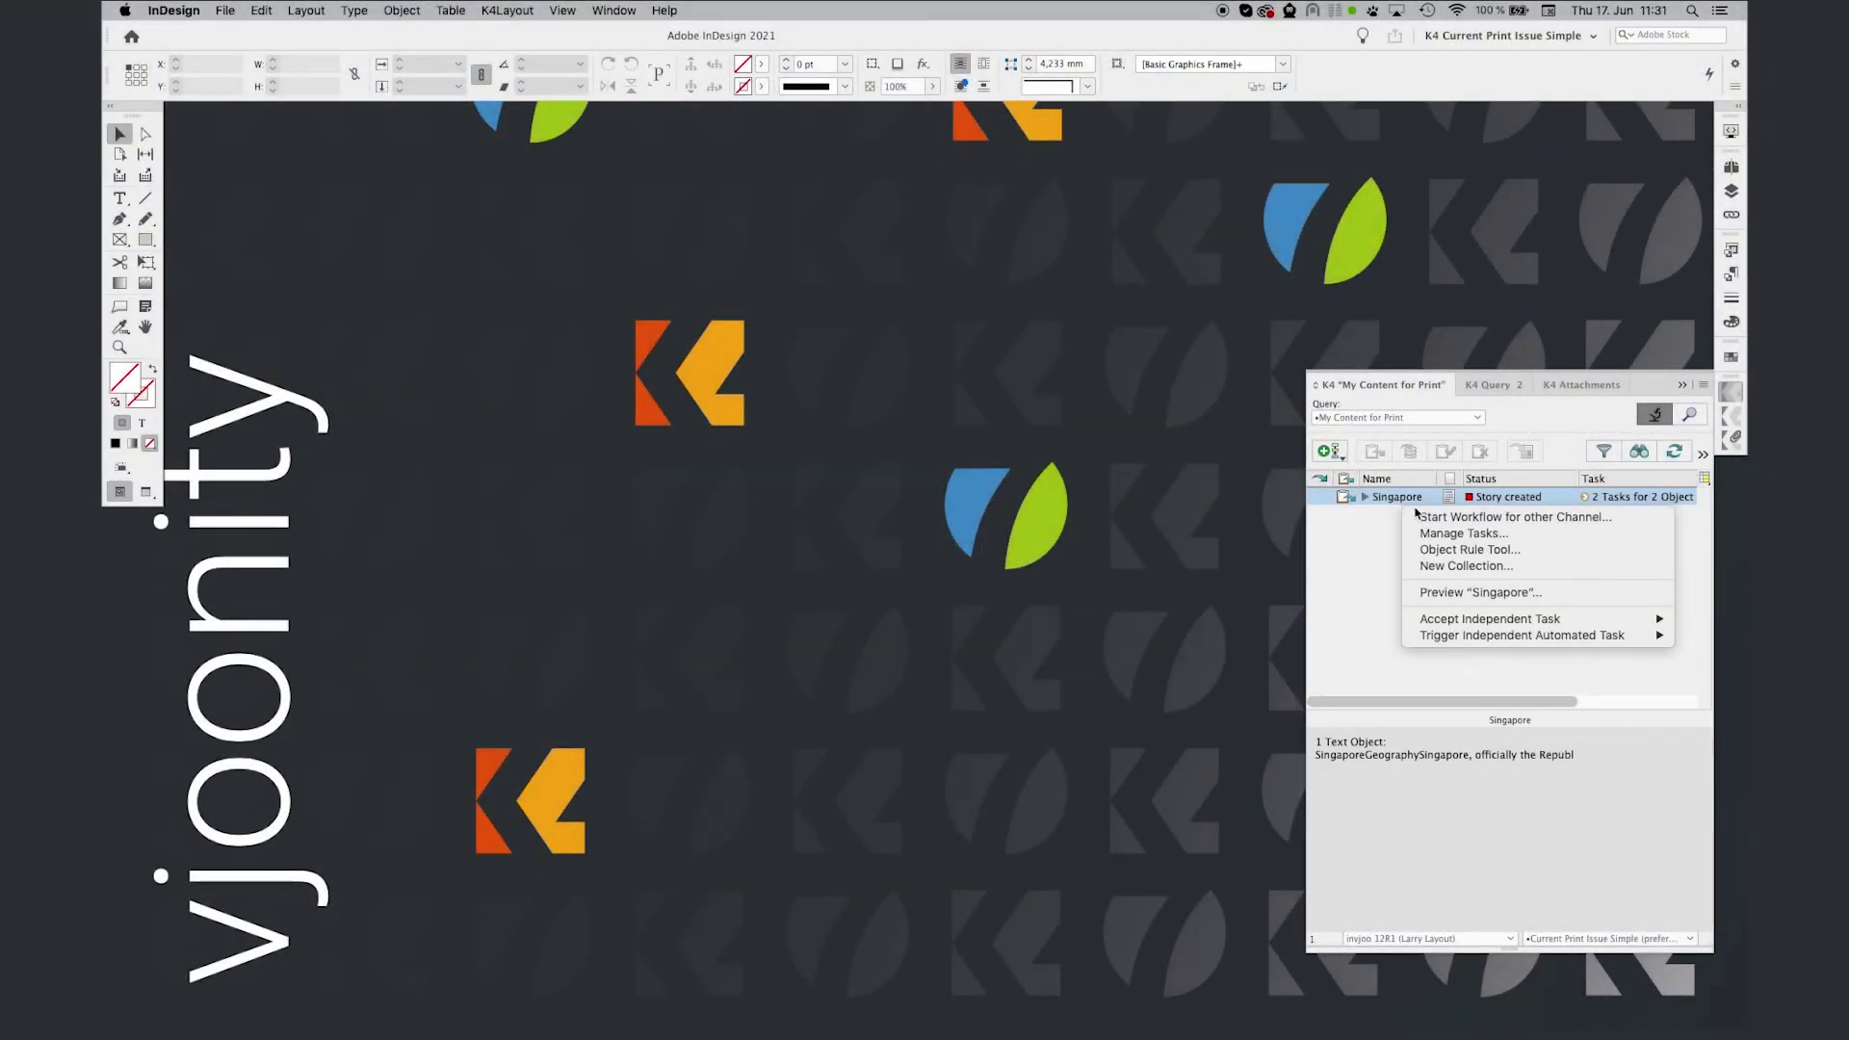
- Start a Print/Article workflow for the Singapore story with Start Workflow for other Channel
{"action": "left_click", "coordinate": [1503, 517]}
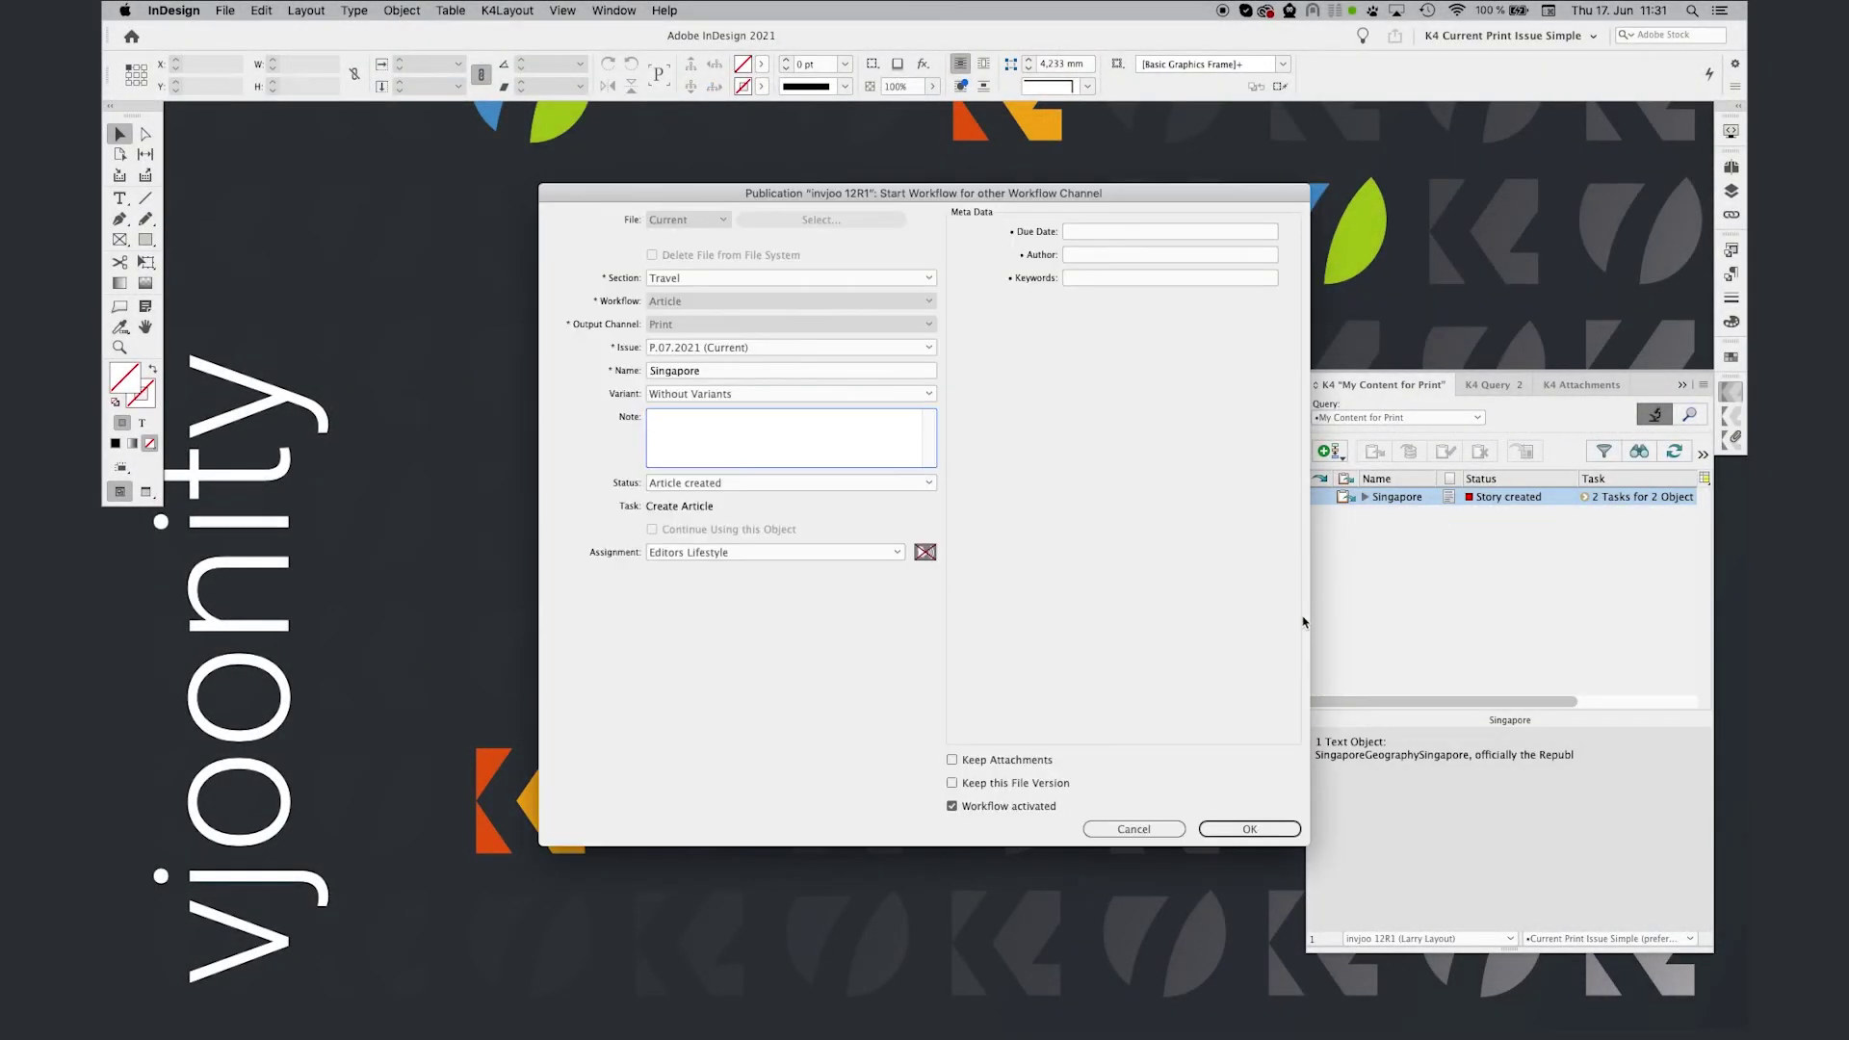
{"action": "left_click", "coordinate": [1248, 829]}
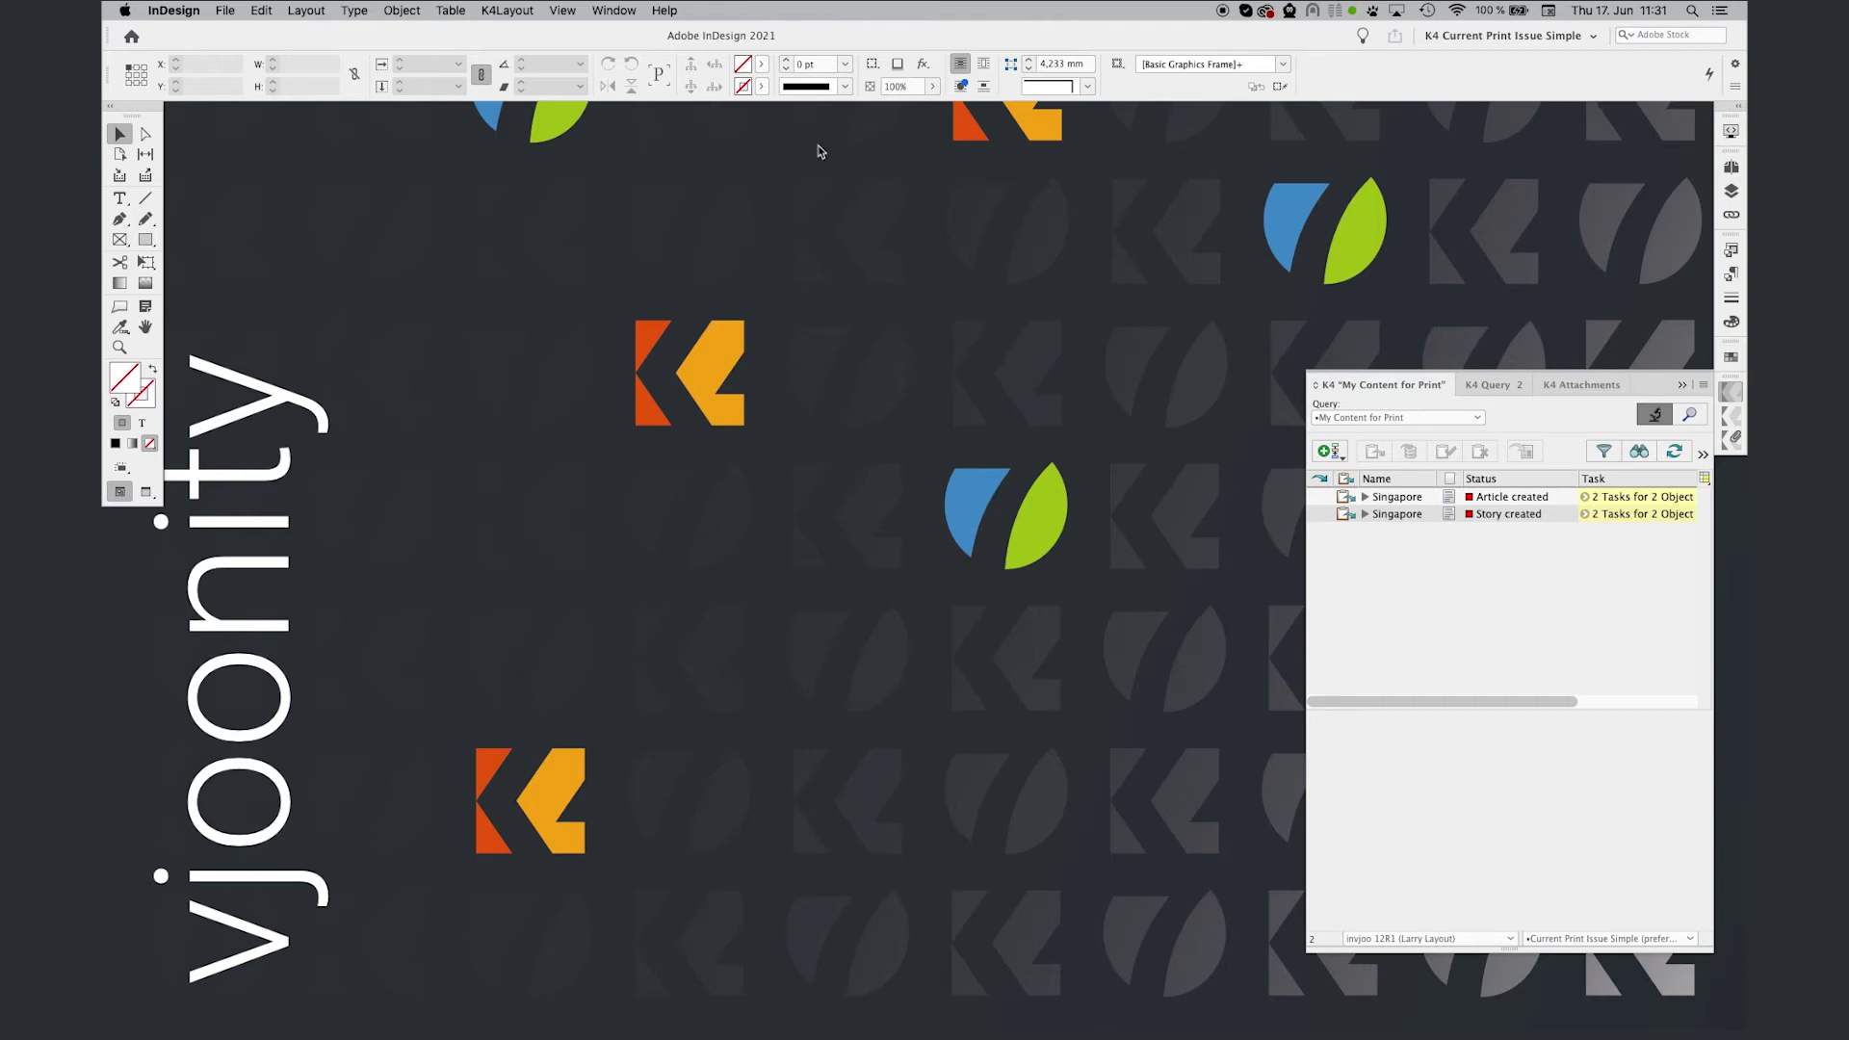
- Create the Singapore layout from the Travel_4_Images_noAd_Spread workflow template
{"action": "left_click", "coordinate": [510, 11]}
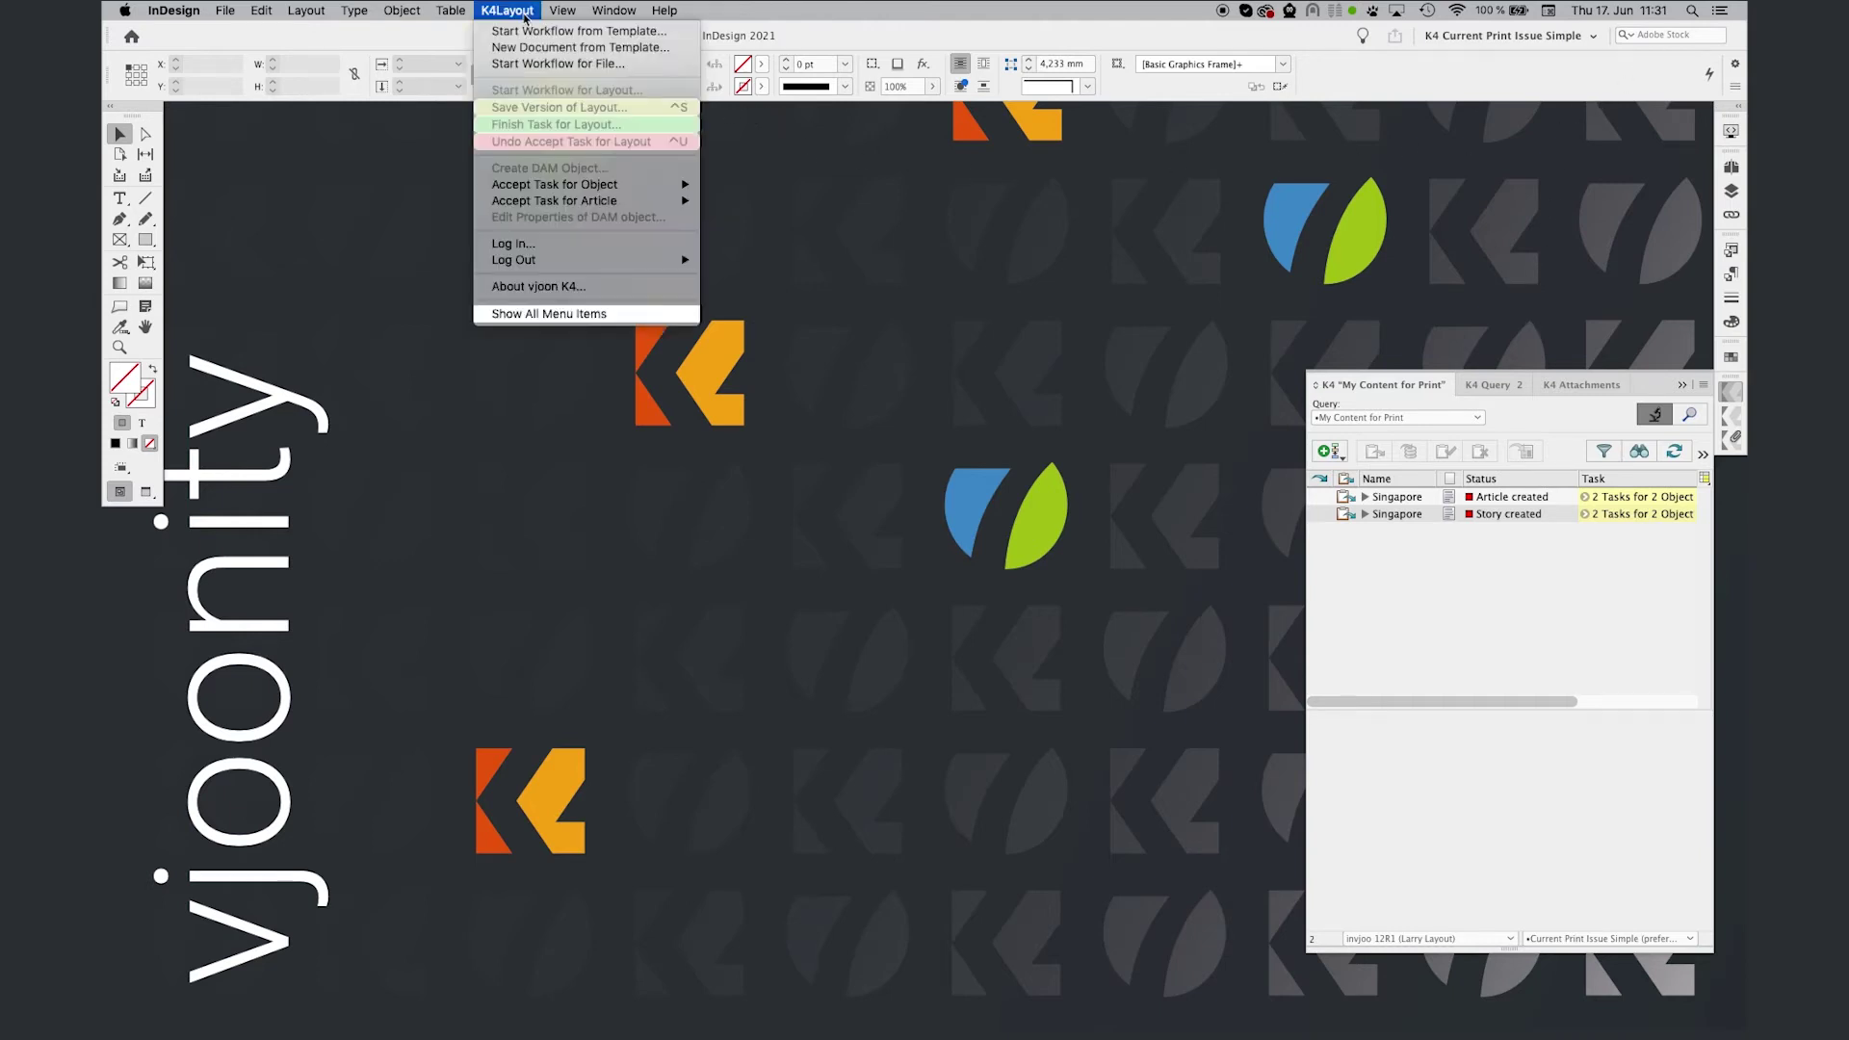
{"action": "left_click", "coordinate": [546, 31]}
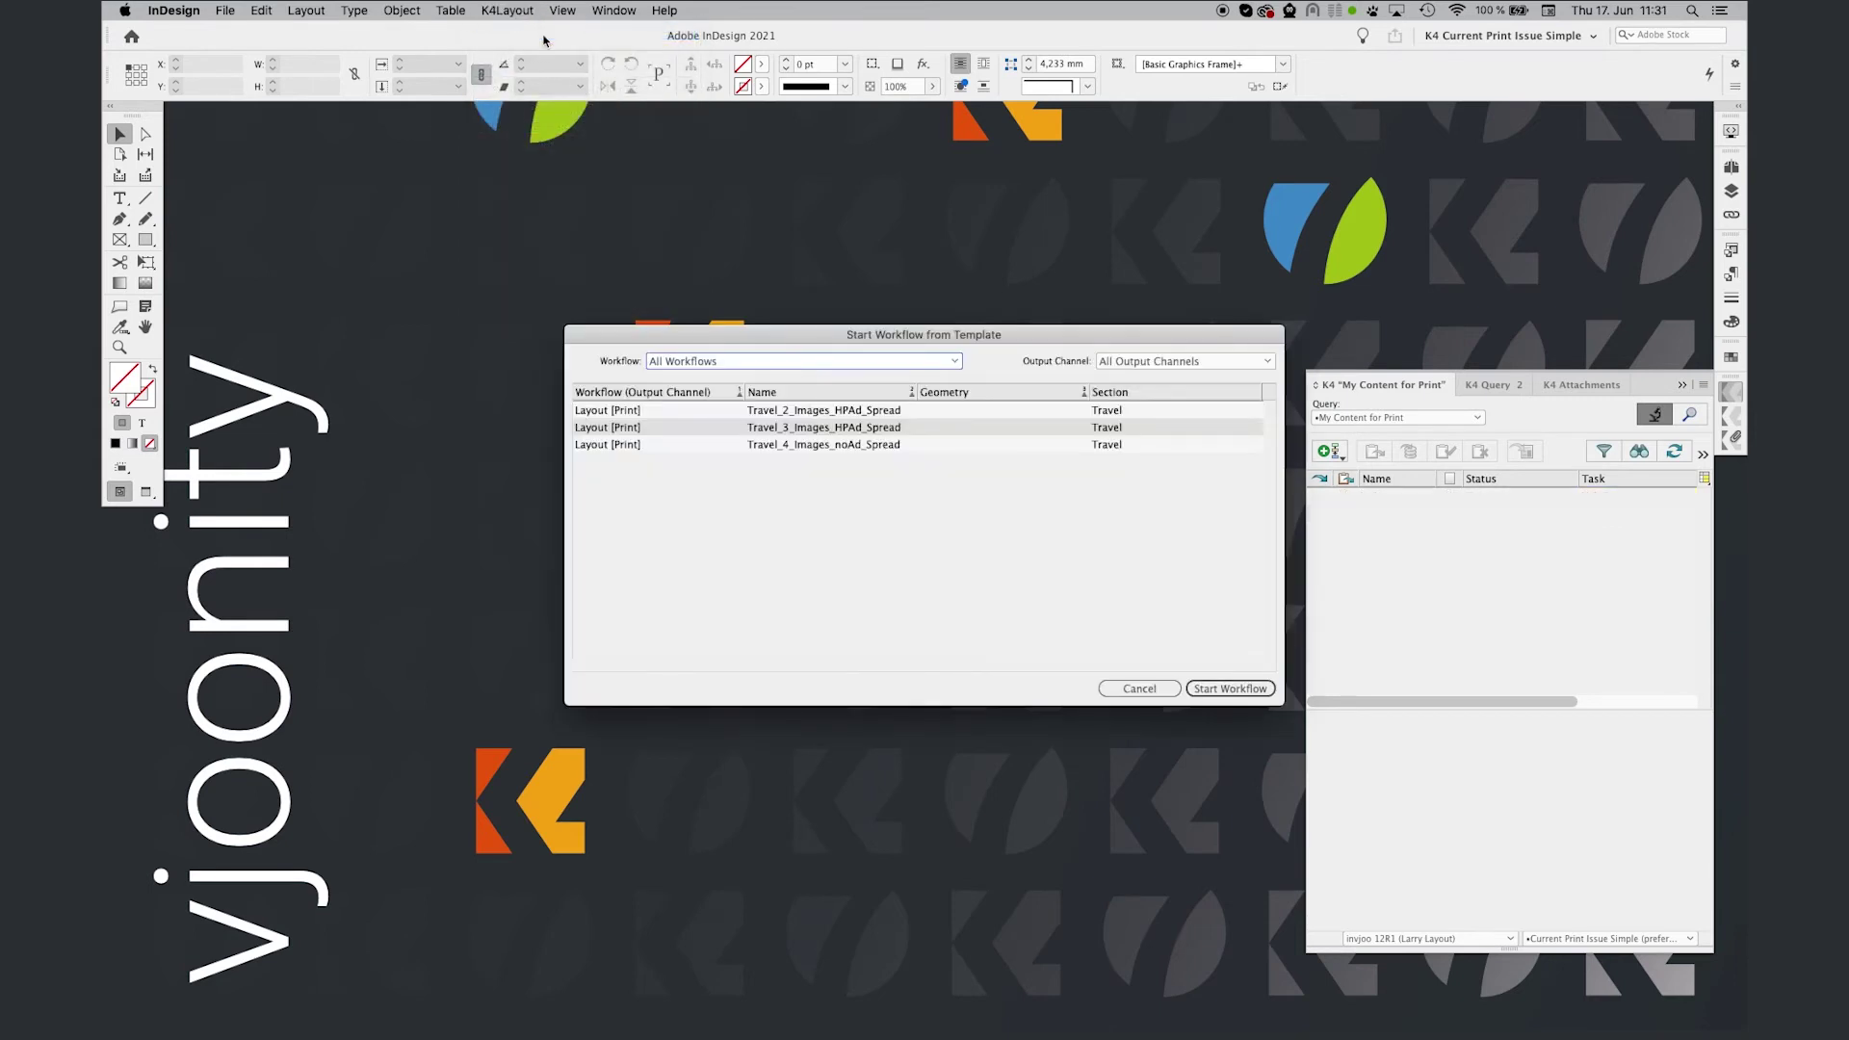
{"action": "left_click", "coordinate": [873, 412]}
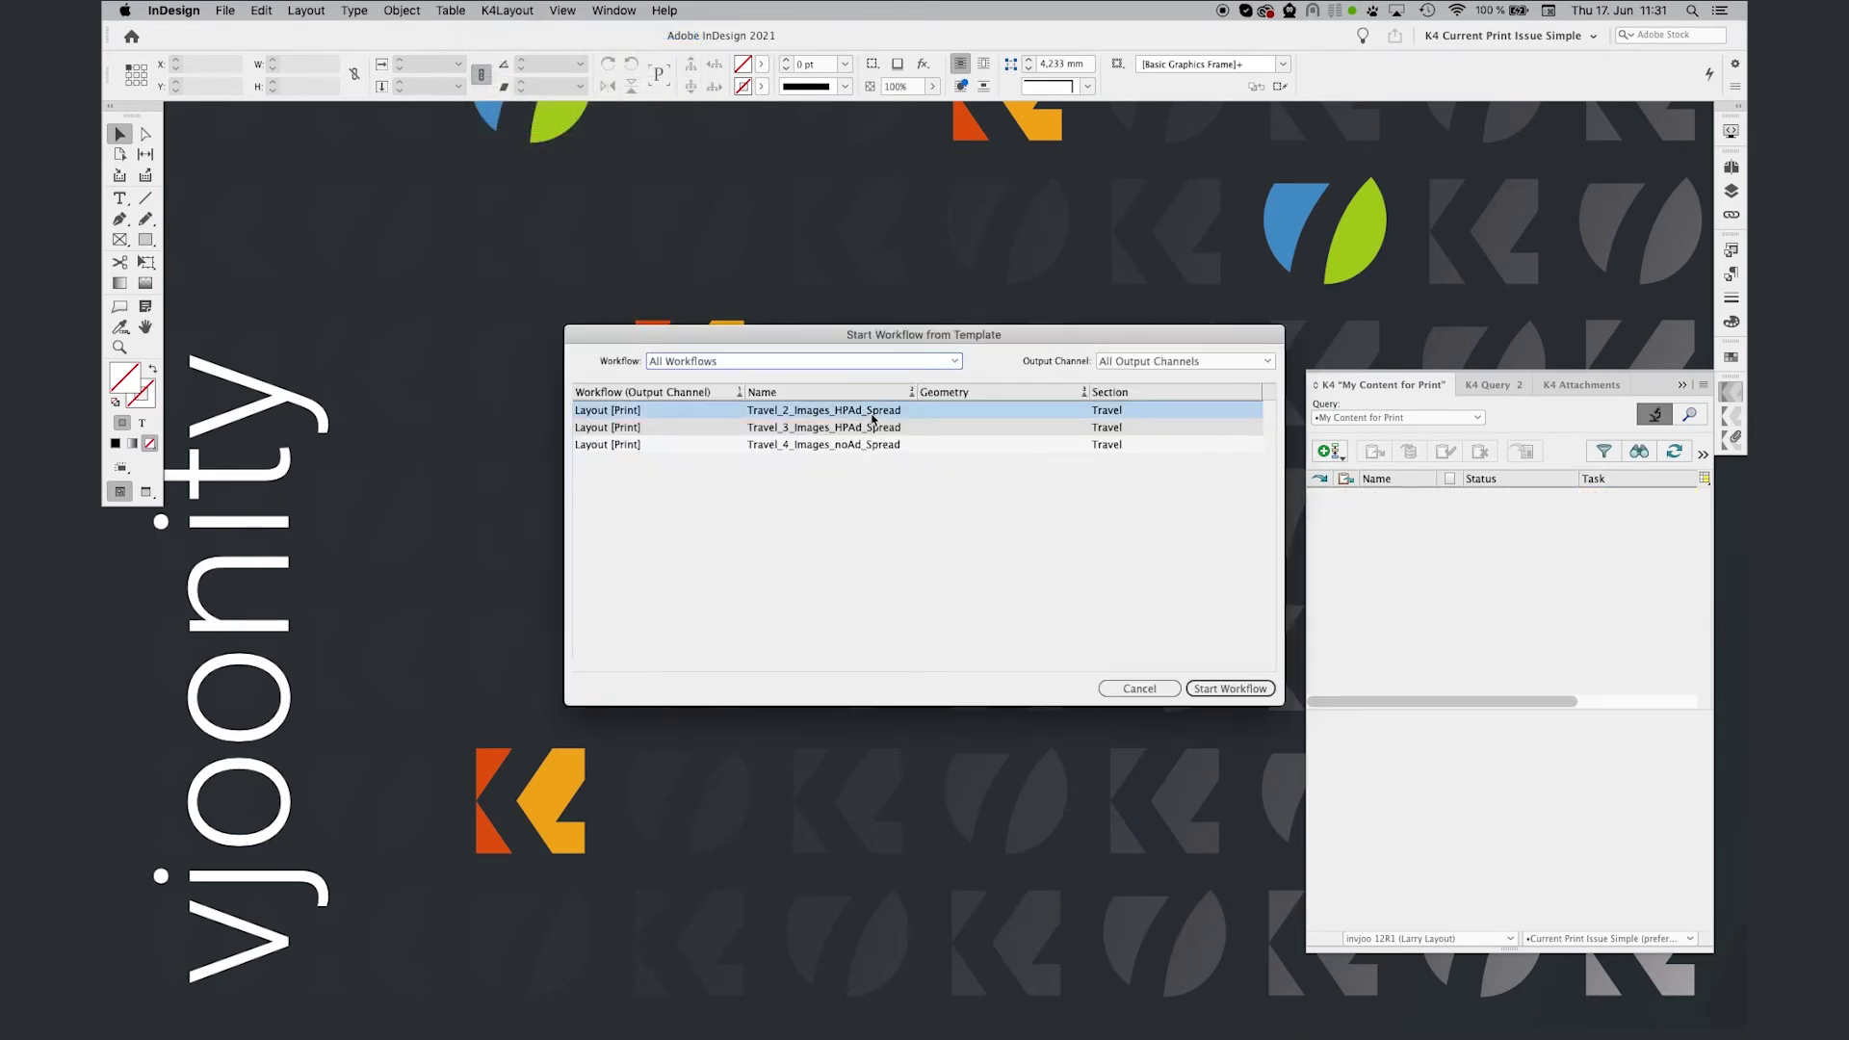
{"action": "left_click", "coordinate": [875, 429]}
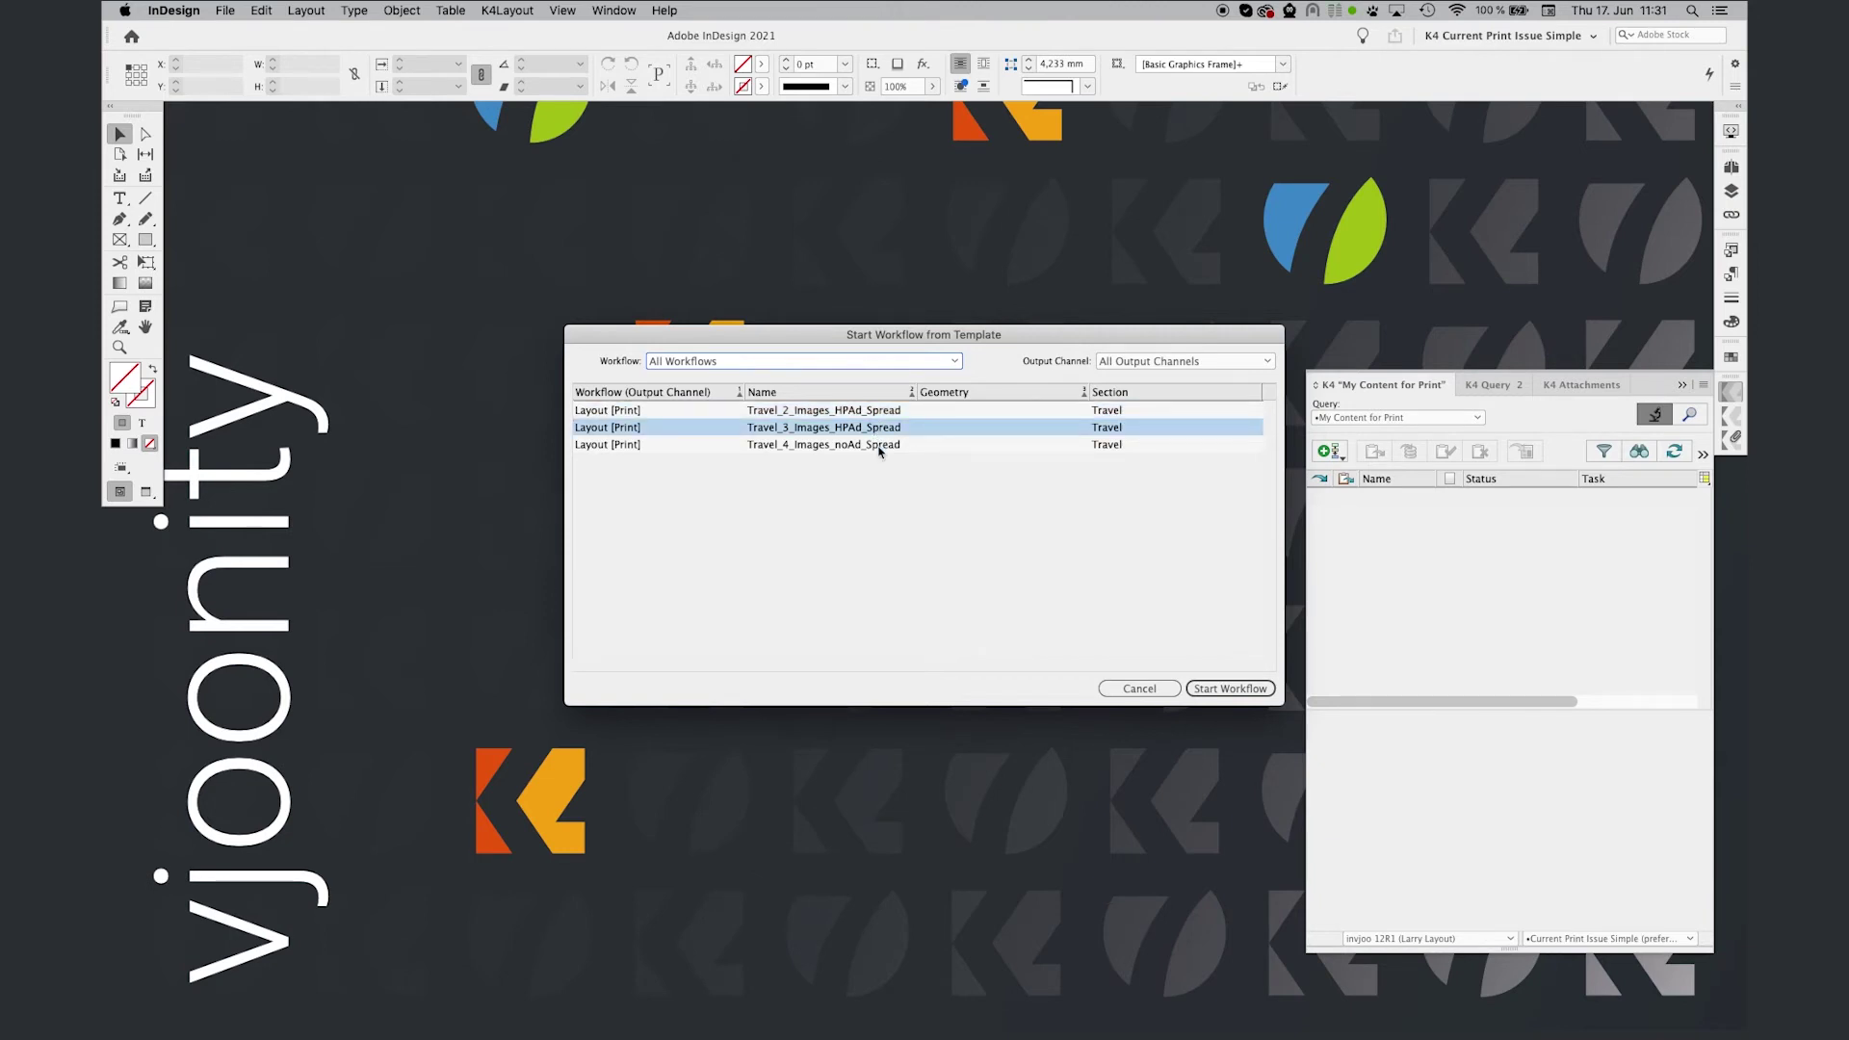
{"action": "left_click", "coordinate": [879, 447]}
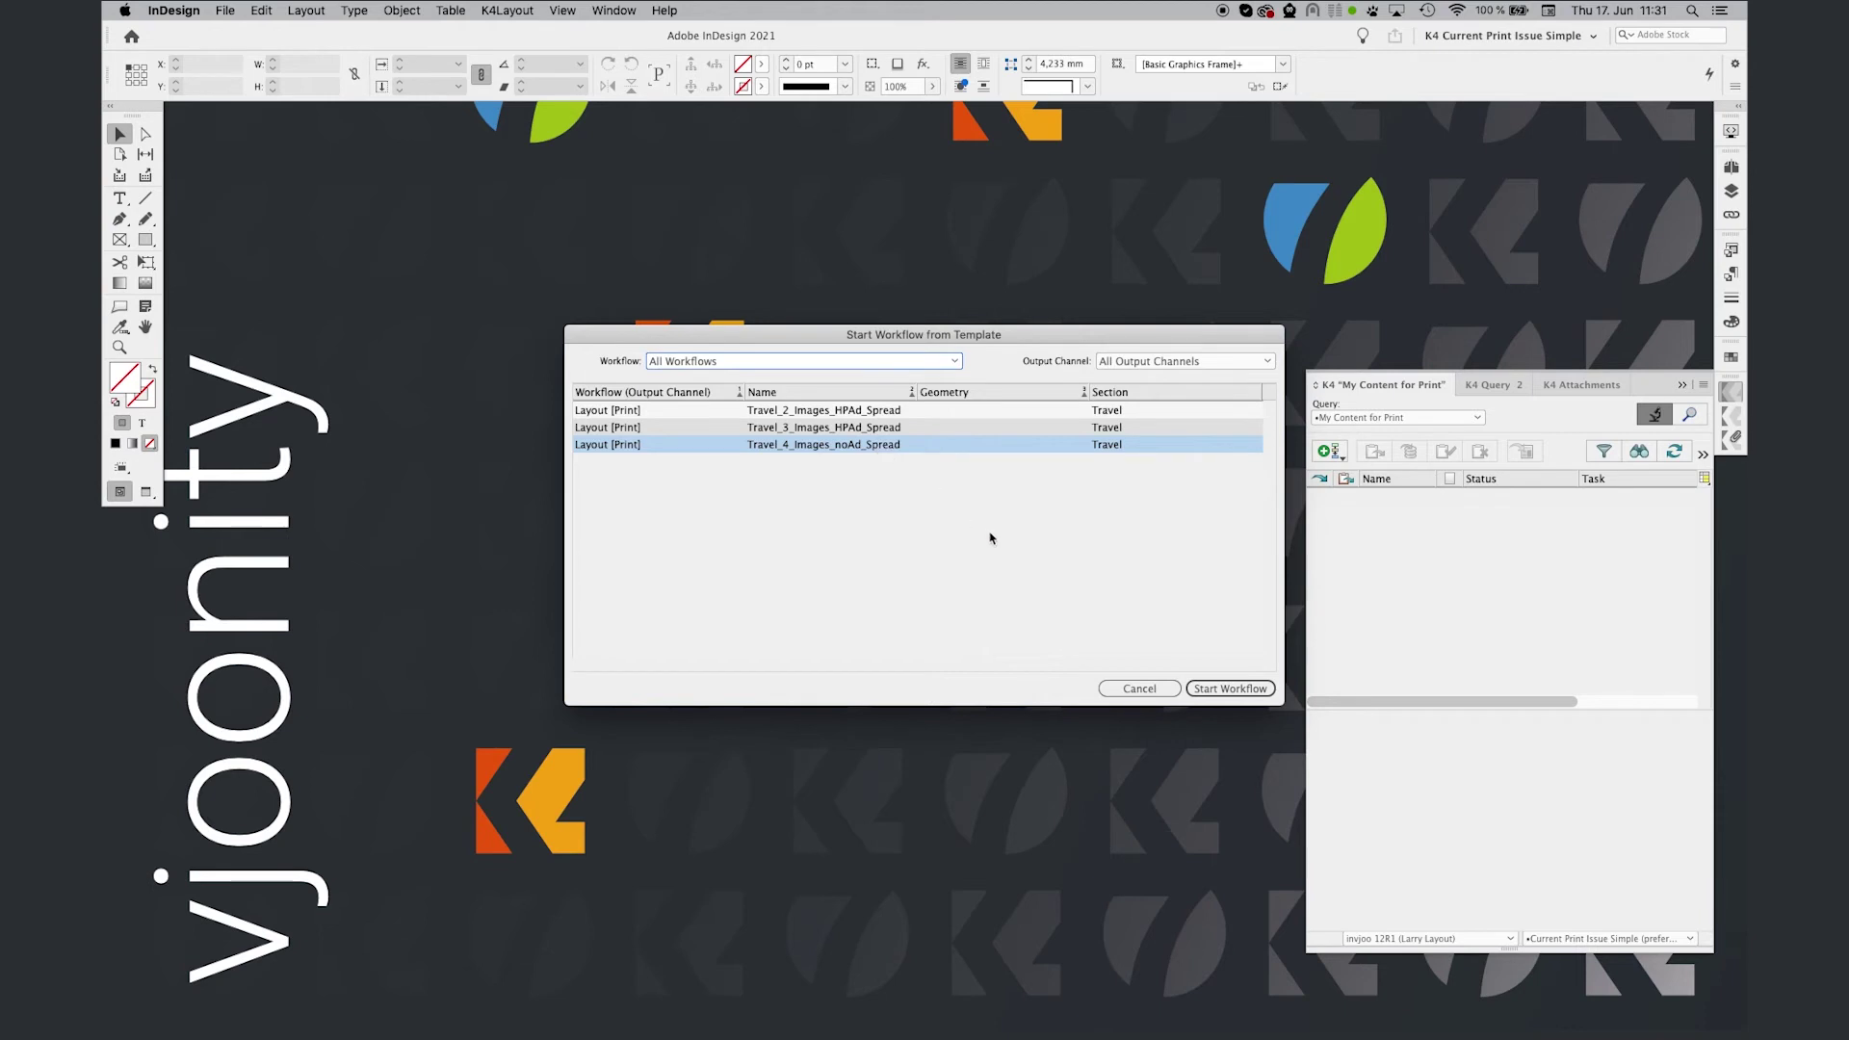
{"action": "left_click", "coordinate": [1229, 687]}
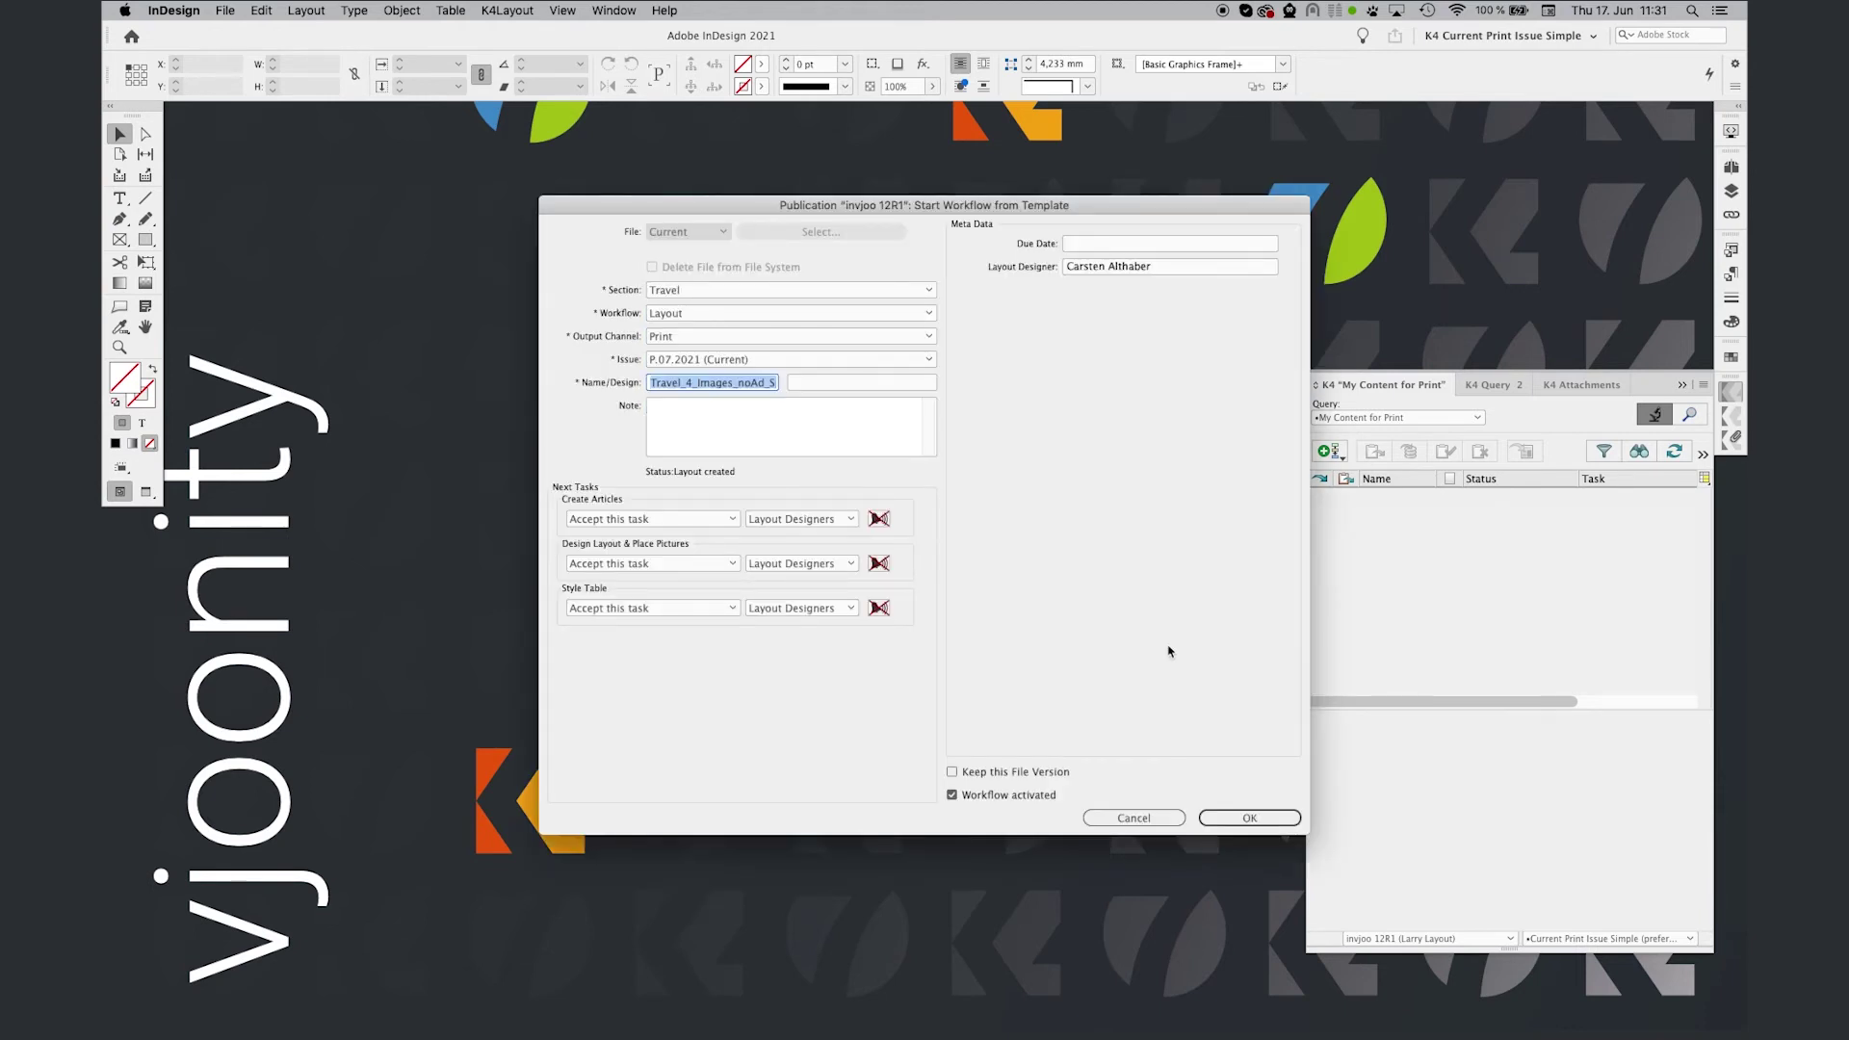
{"action": "type", "text": "Singa"}
{"action": "type", "text": "pore"}
{"action": "left_click", "coordinate": [1237, 820]}
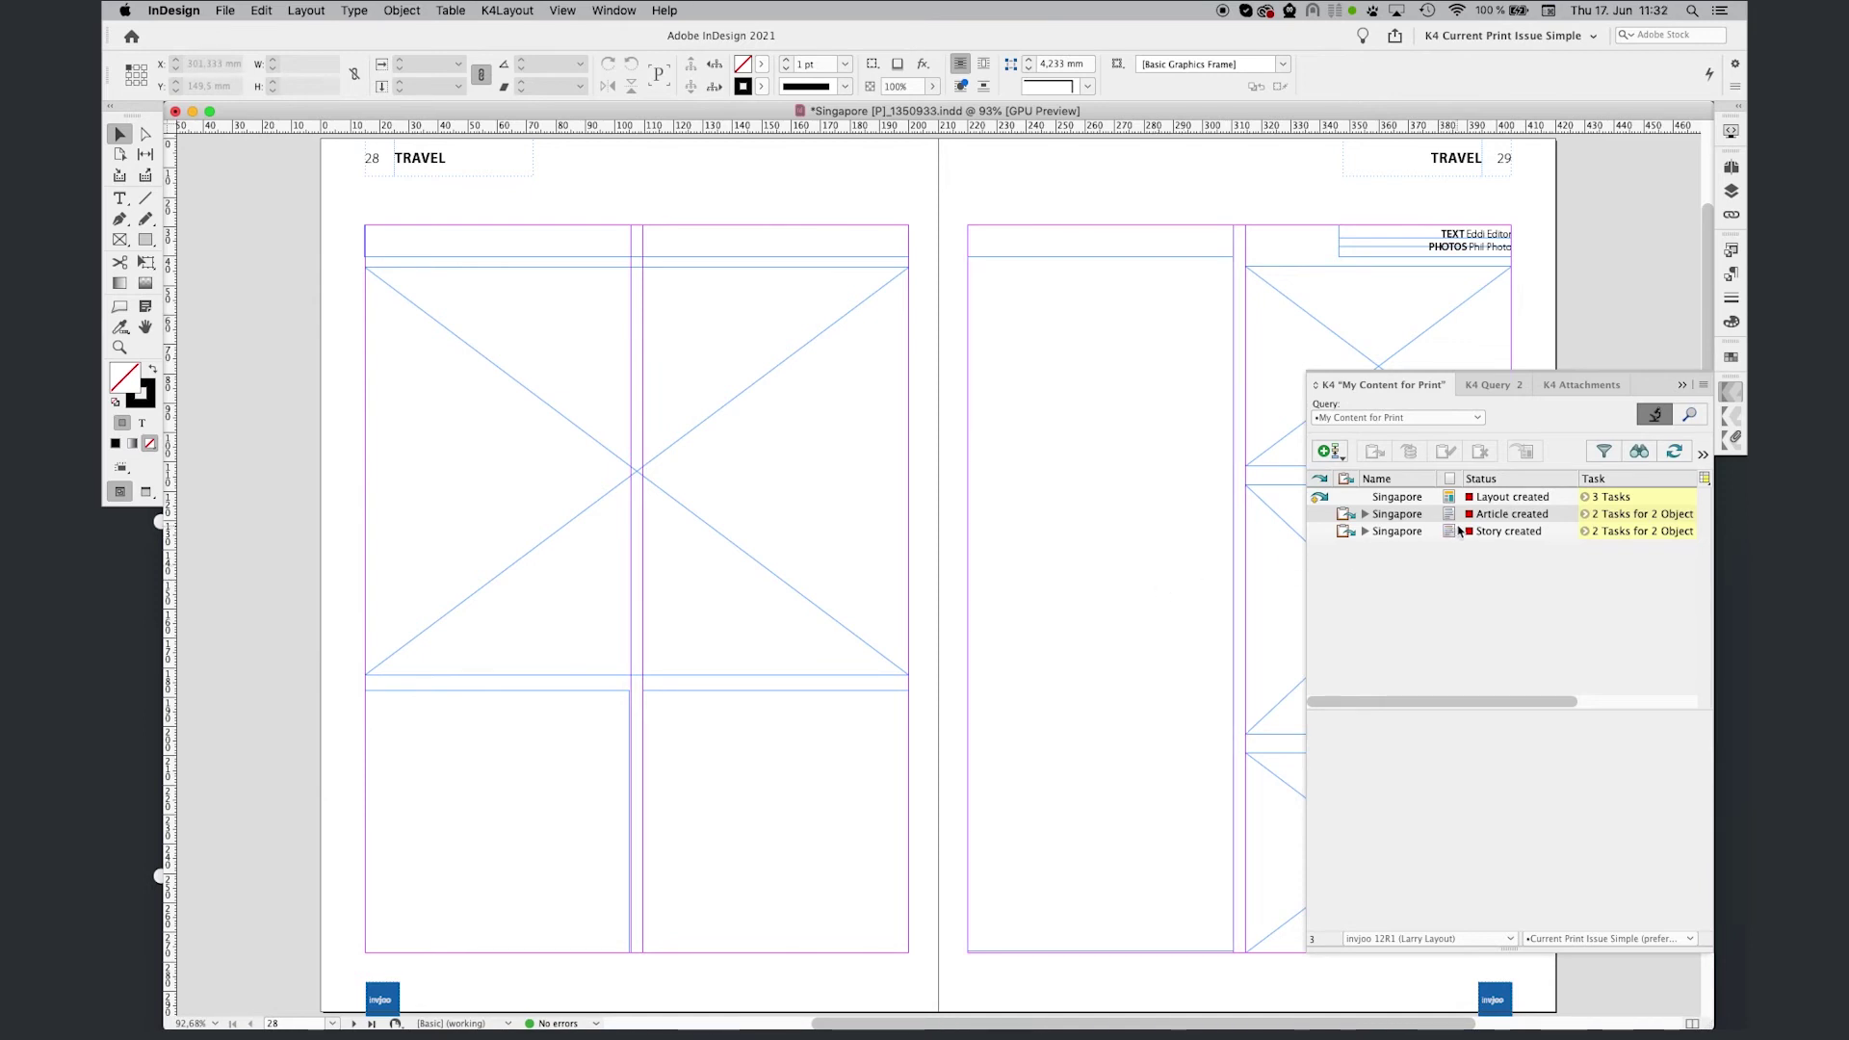
- Place Boatquay02 in the bottom-right frame and Dragon01 in the top-right frame
{"action": "left_click", "coordinate": [1366, 515]}
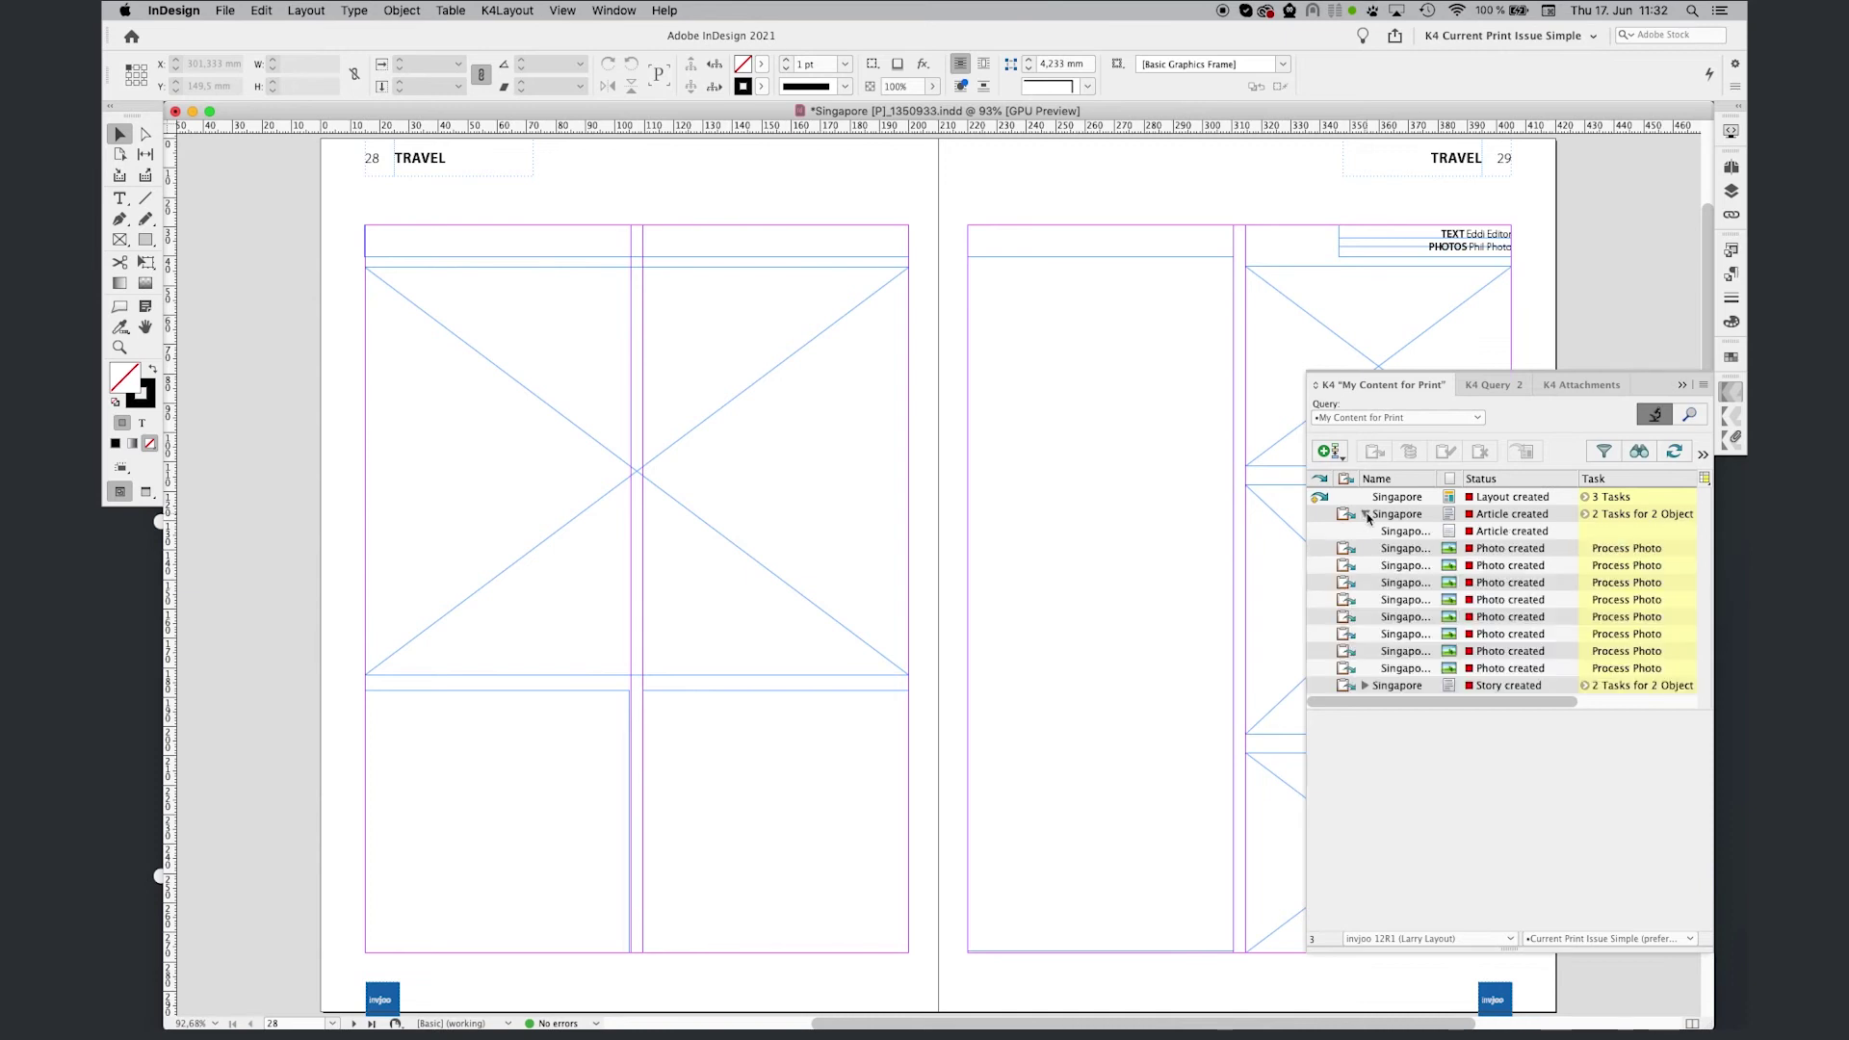
{"action": "left_click", "coordinate": [1416, 550]}
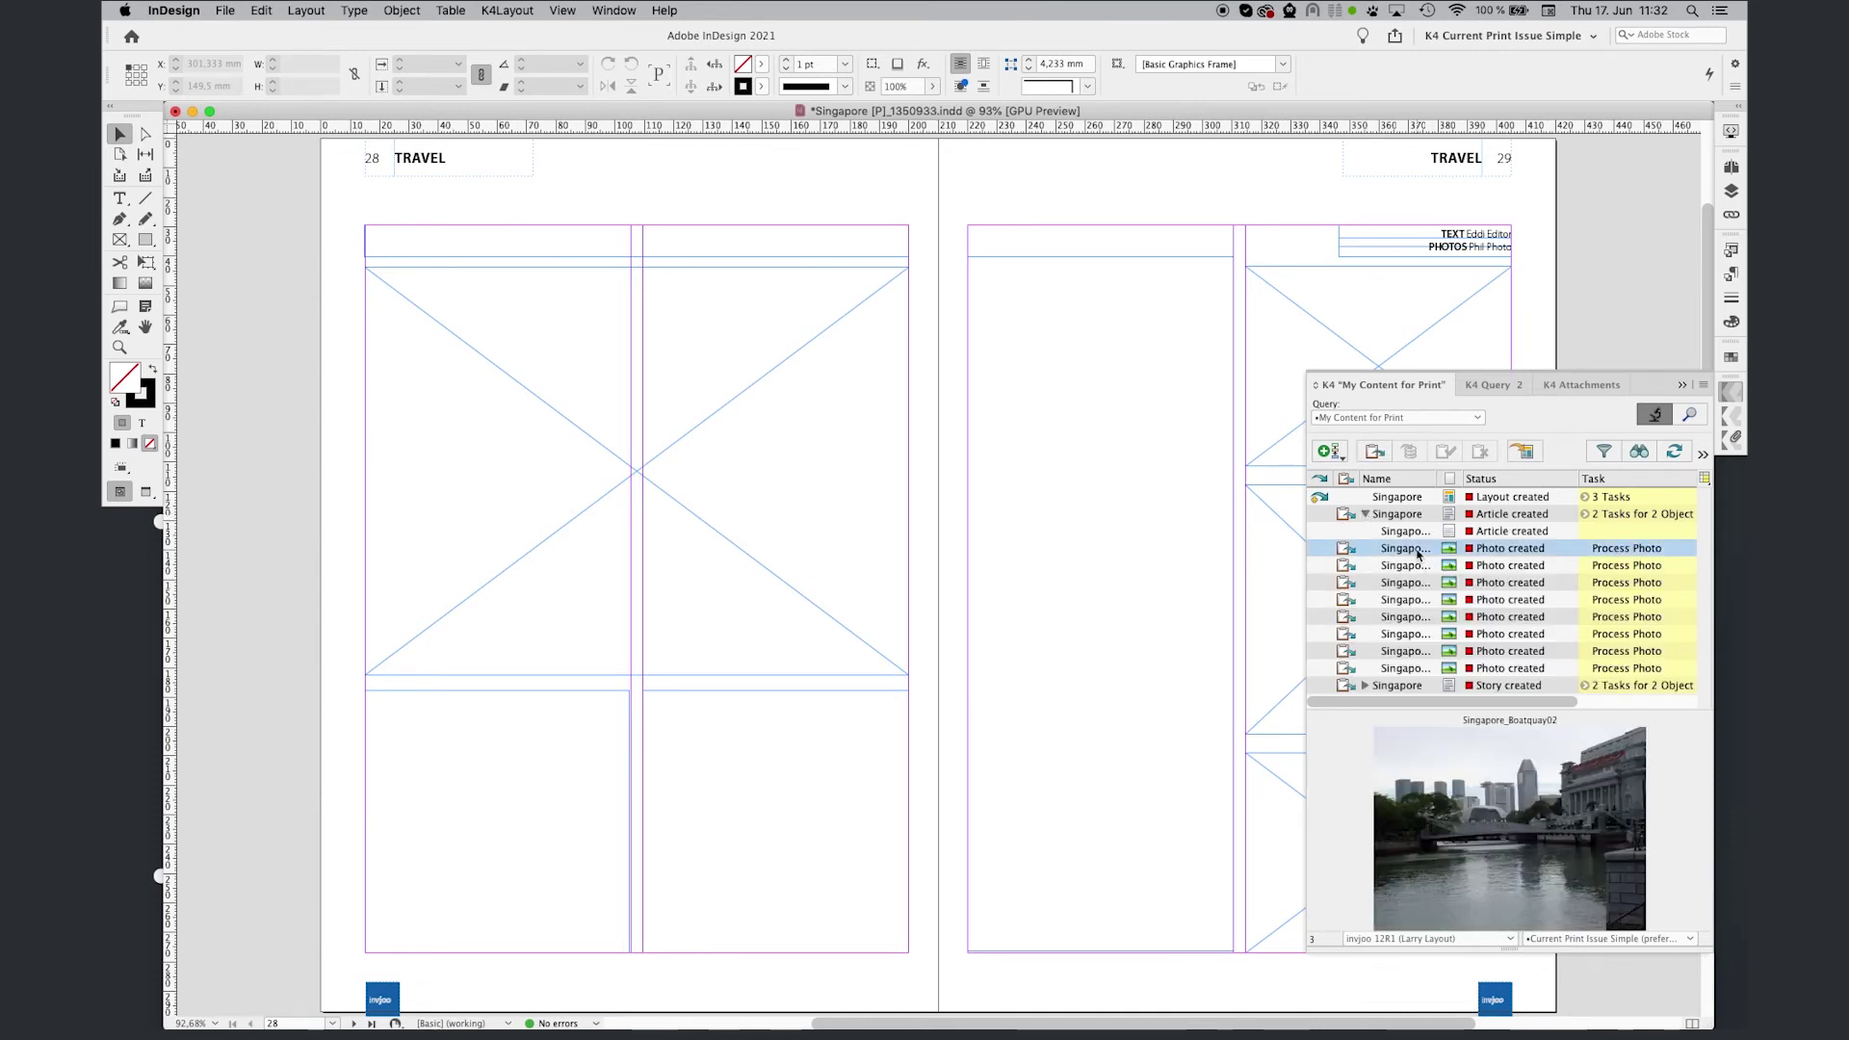
{"action": "left_click_drag", "start_coordinate": [1417, 555], "coordinate": [1280, 811]}
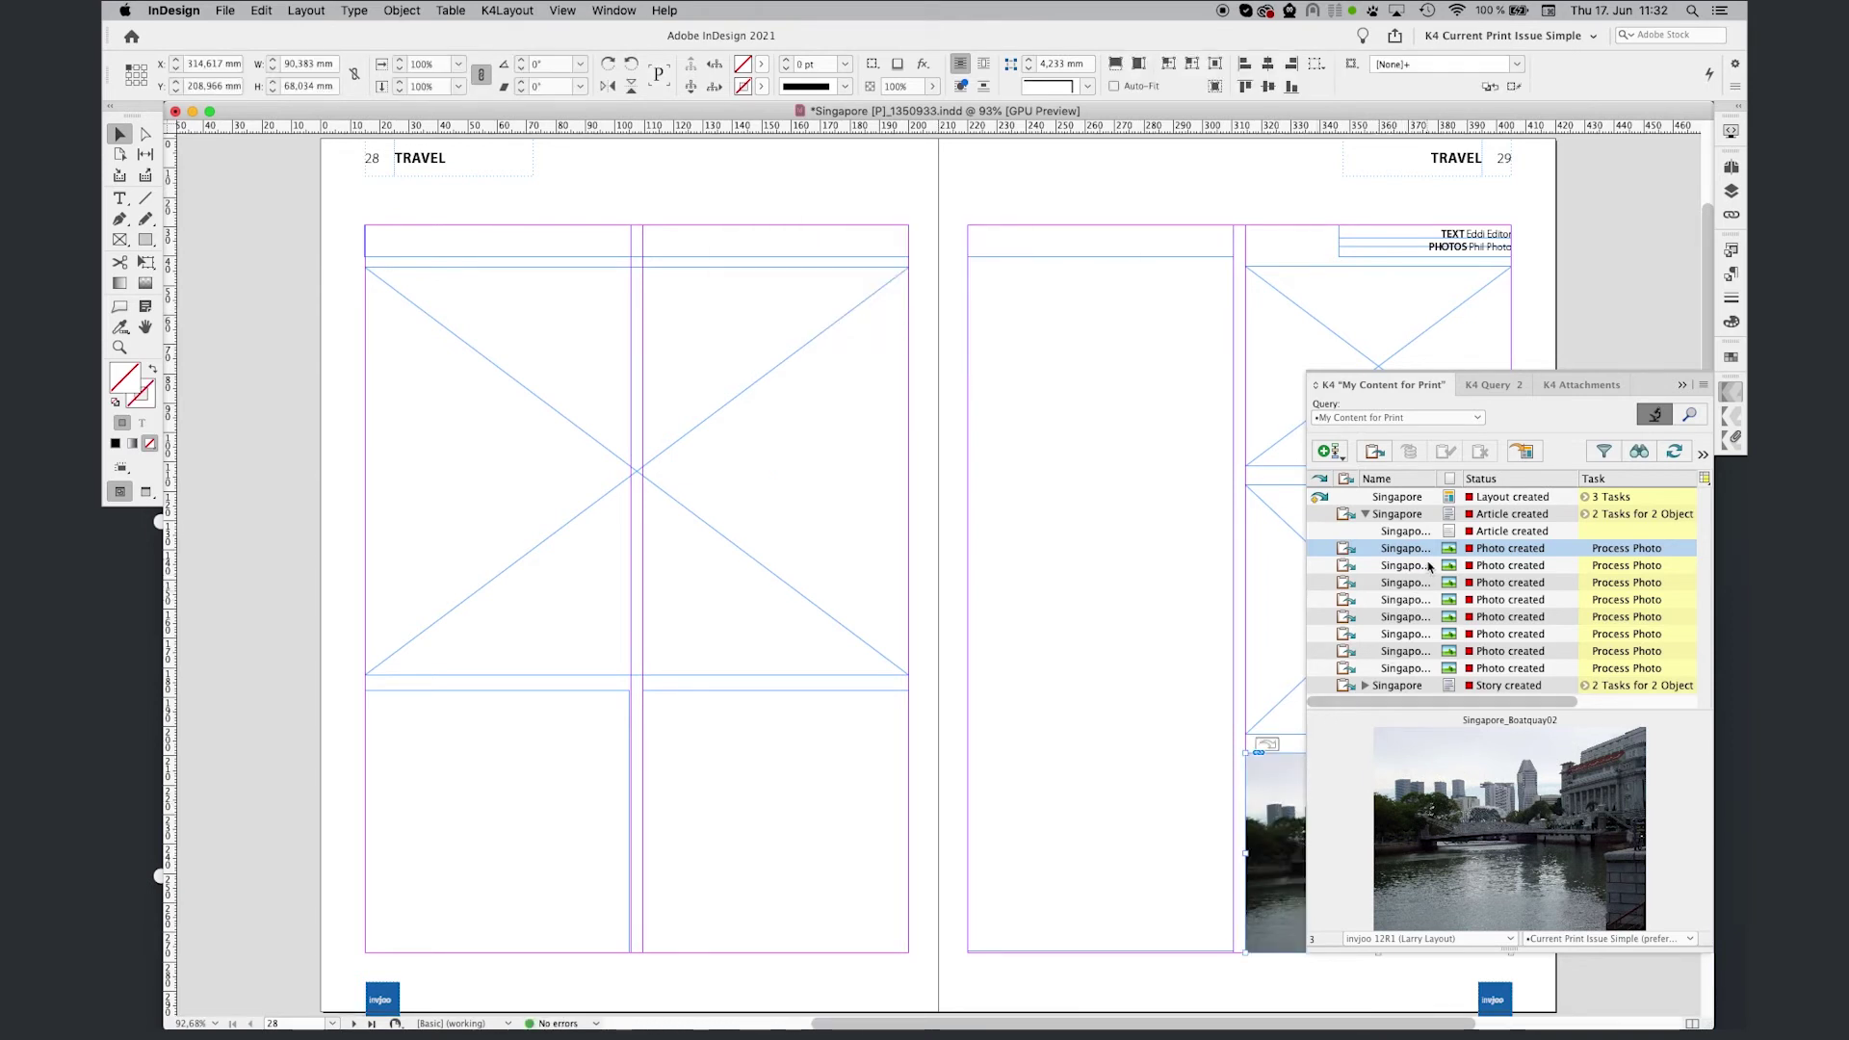
{"action": "left_click", "coordinate": [1426, 565]}
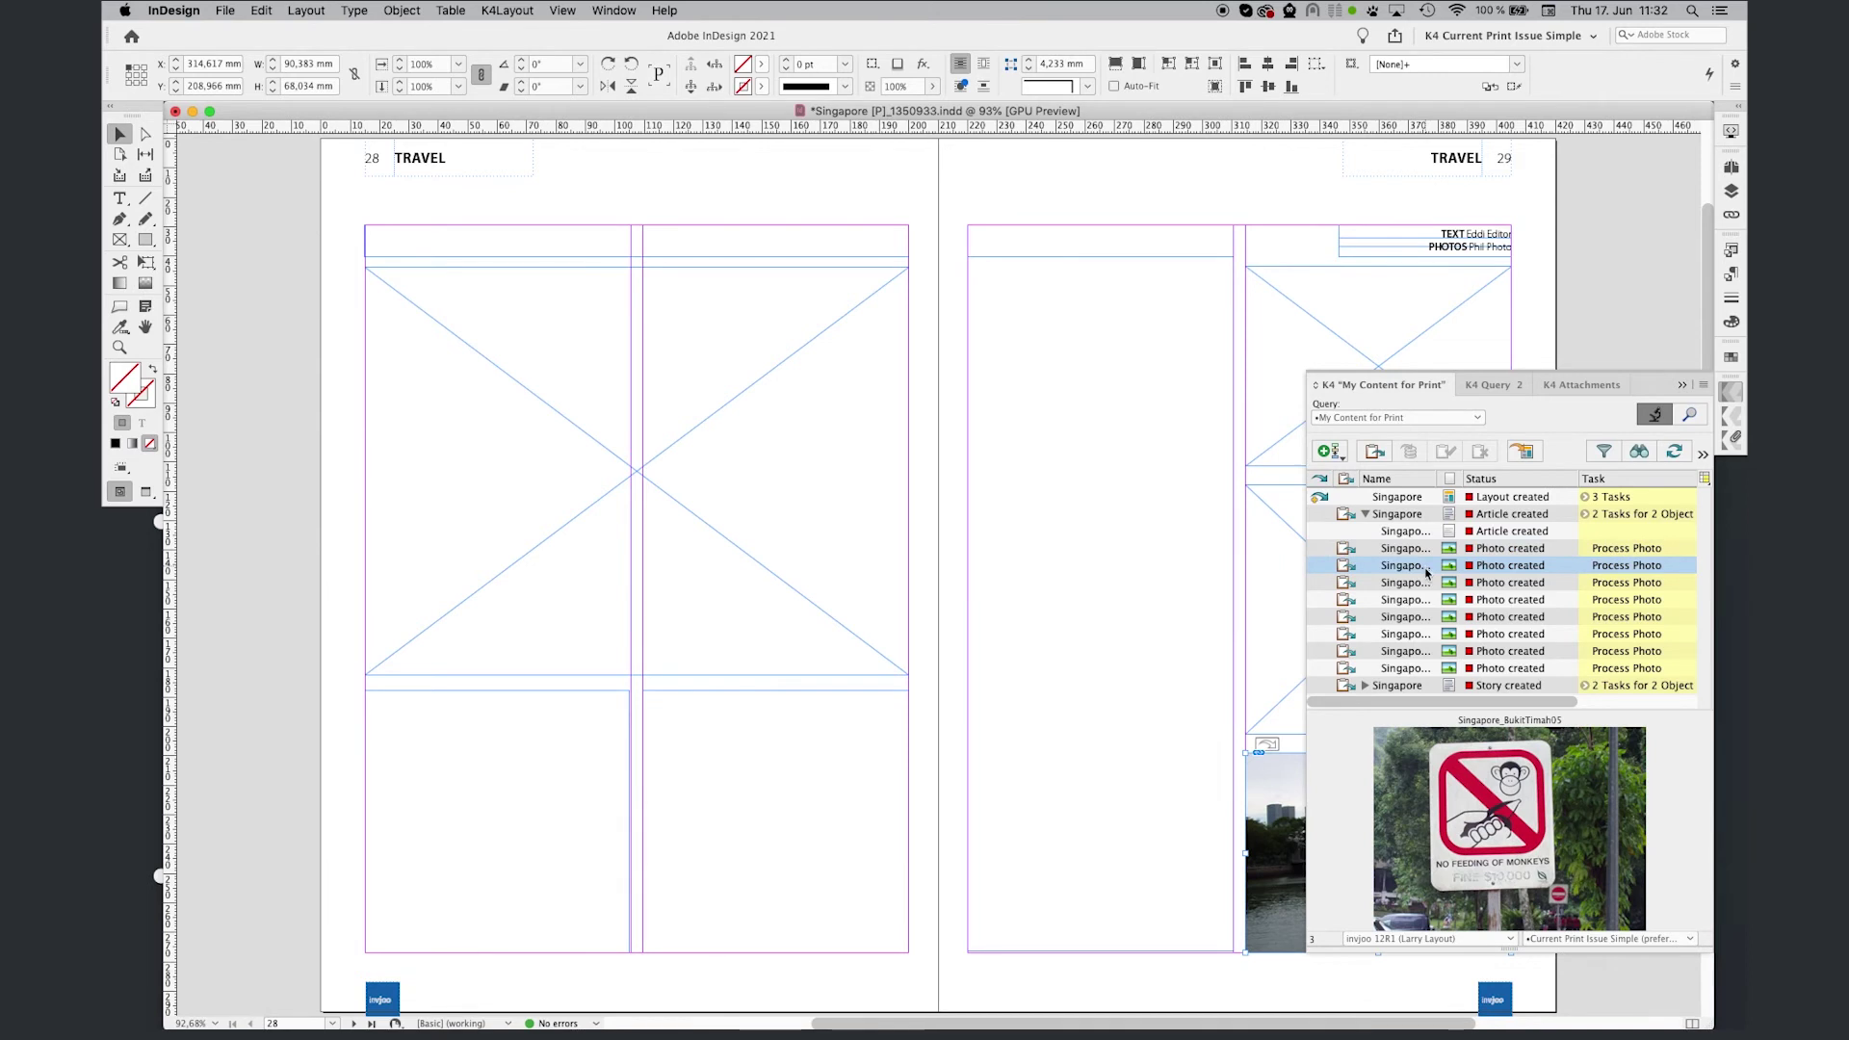
{"action": "left_click", "coordinate": [1426, 583]}
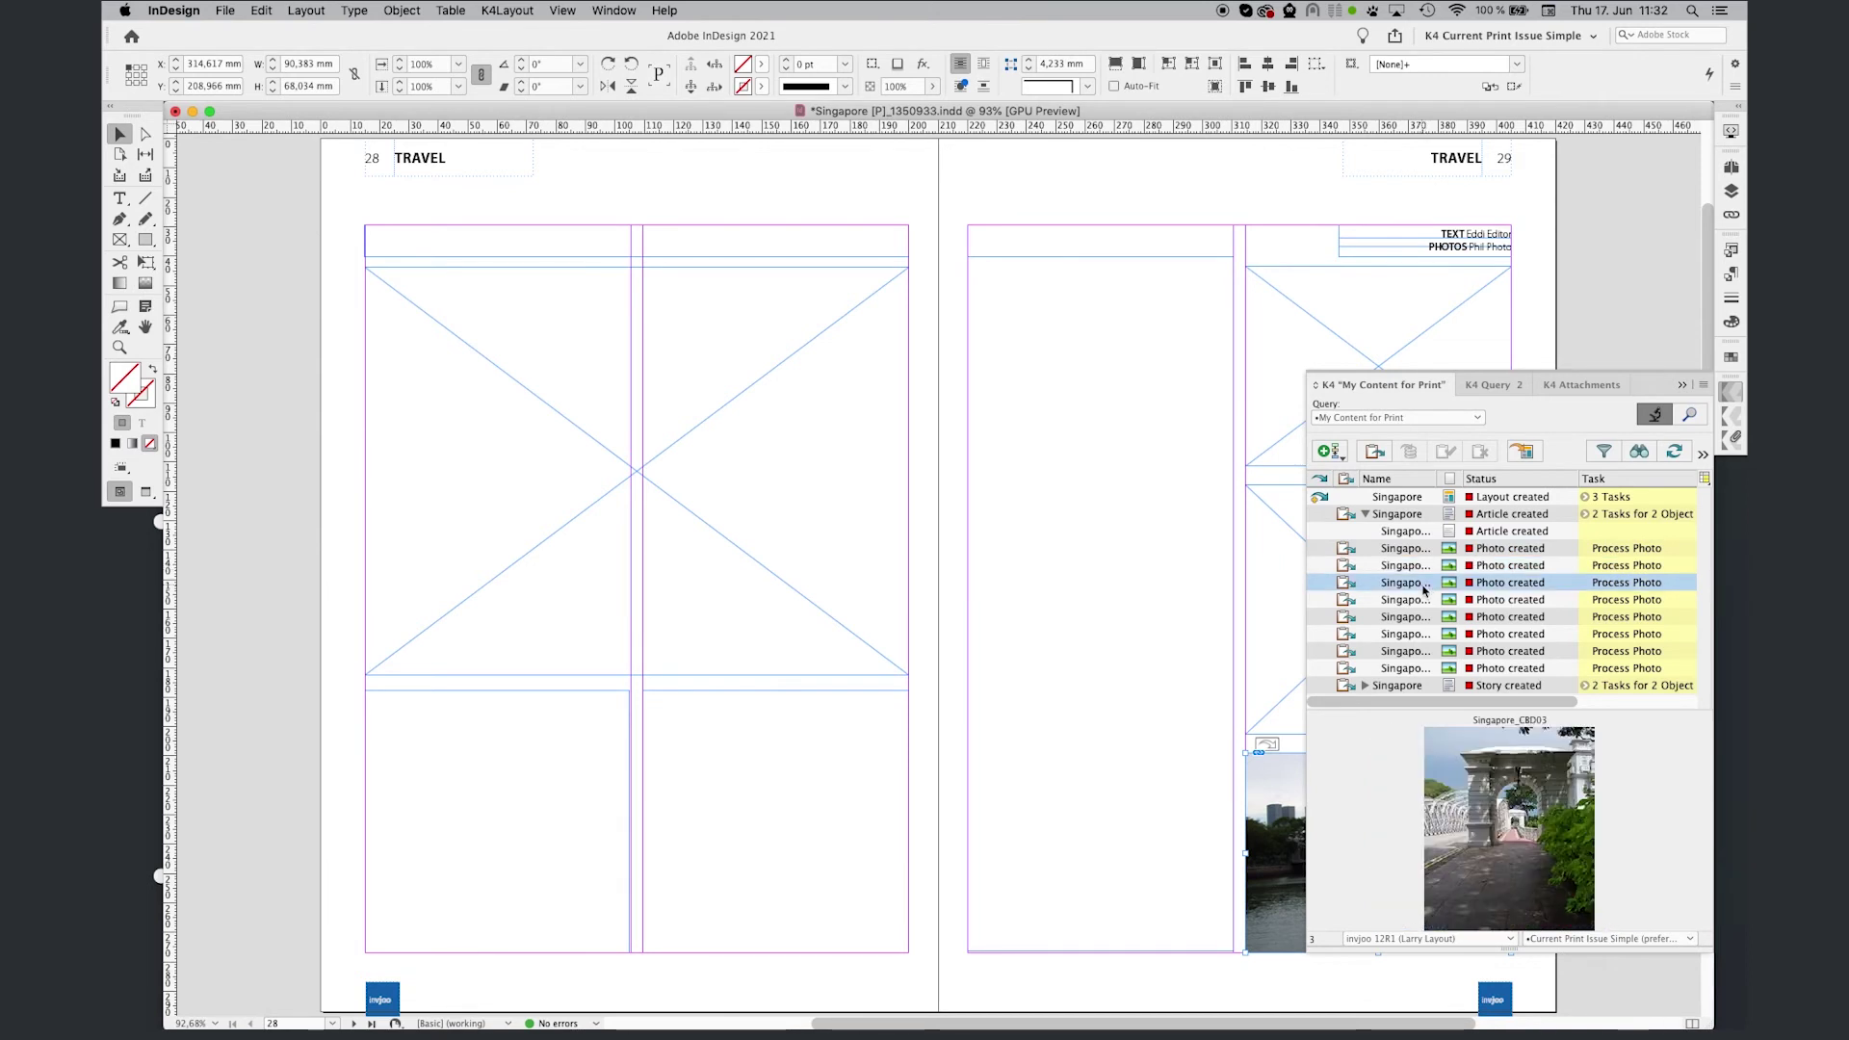
{"action": "left_click", "coordinate": [1426, 601]}
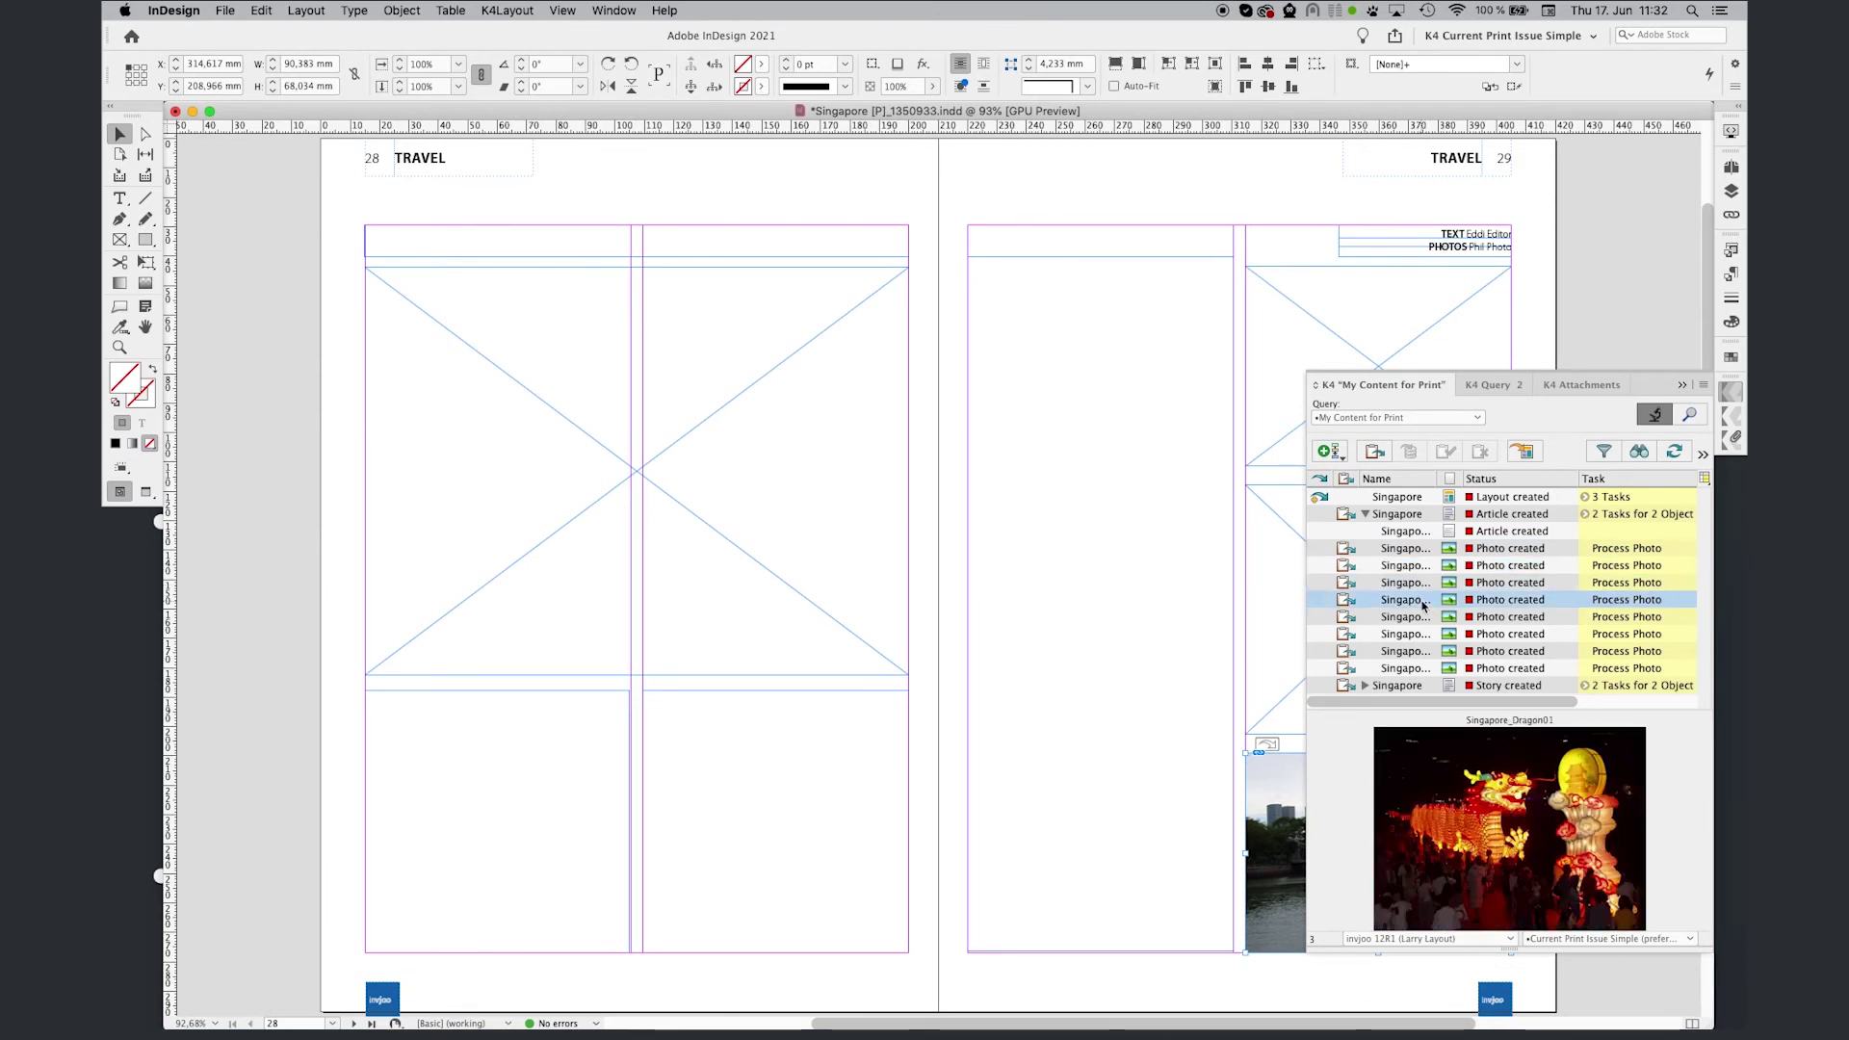
{"action": "left_click_drag", "start_coordinate": [1419, 602], "coordinate": [1296, 400]}
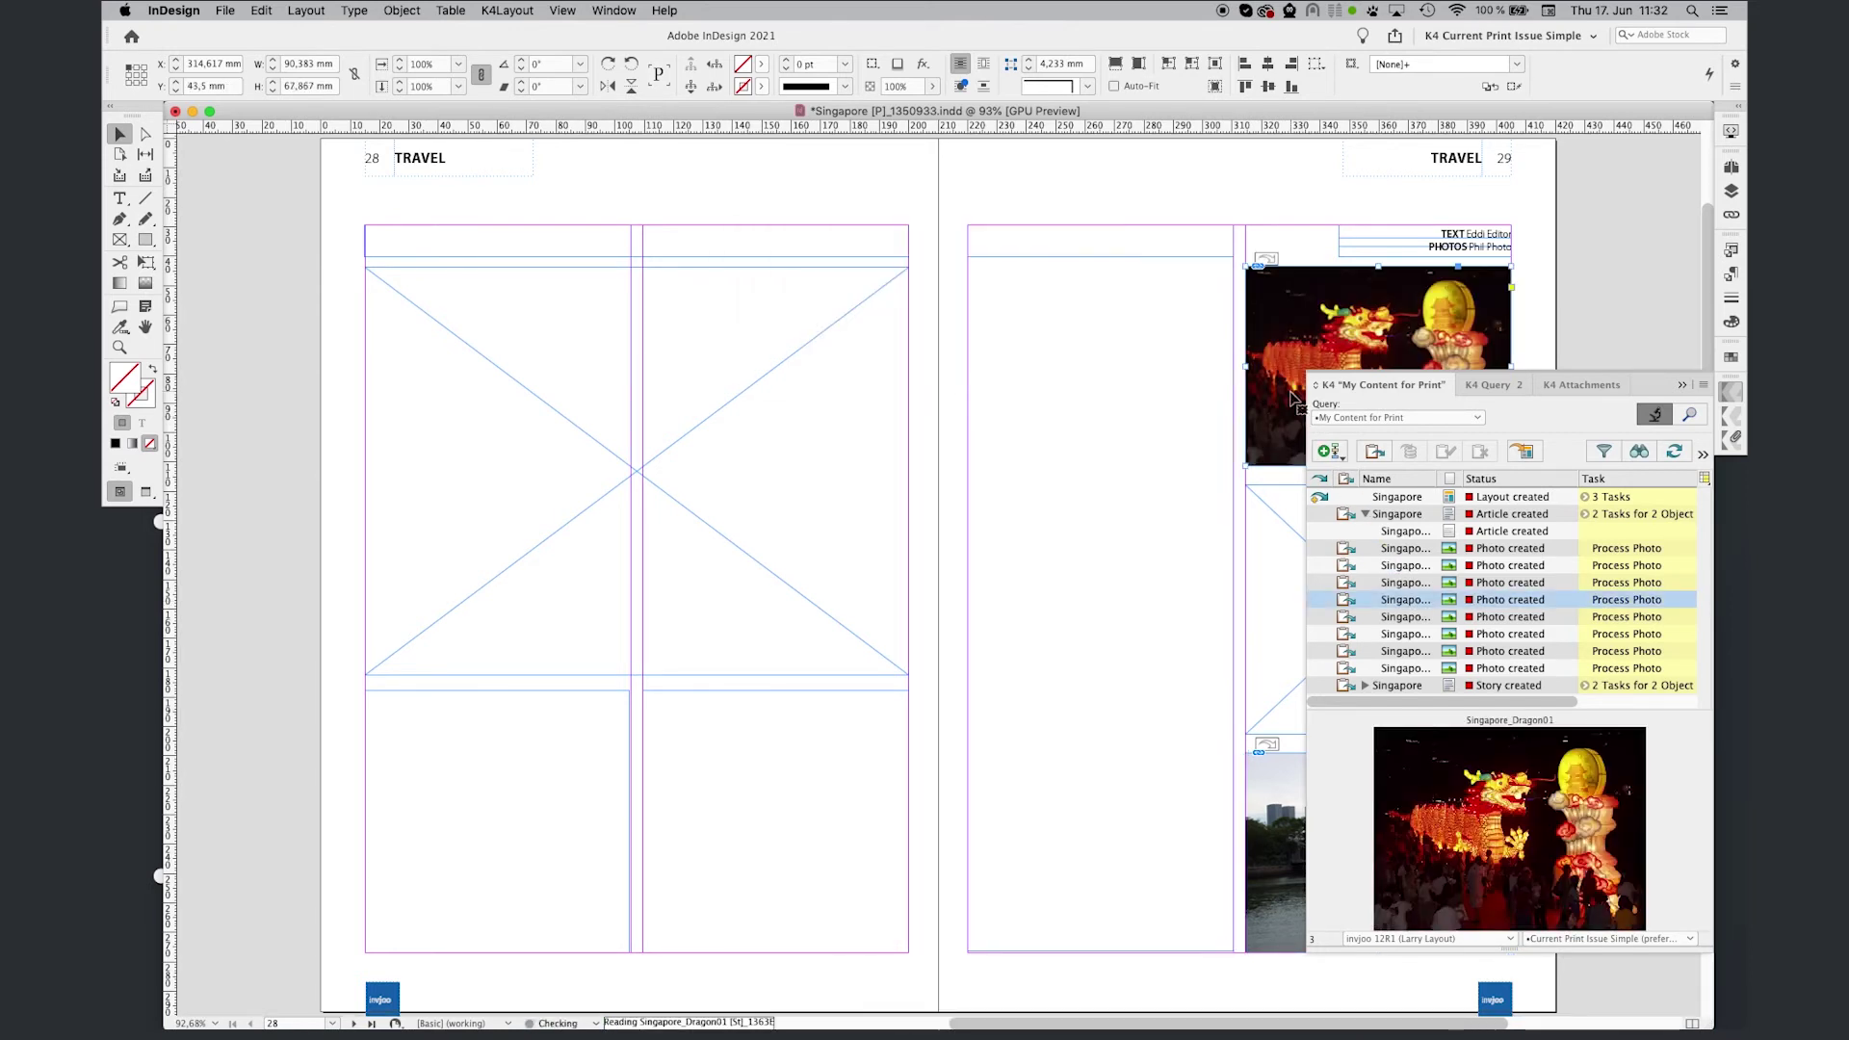
- Place Merlion01 in the middle-right frame and Raffles in the large left-page frame
{"action": "left_click", "coordinate": [1398, 620]}
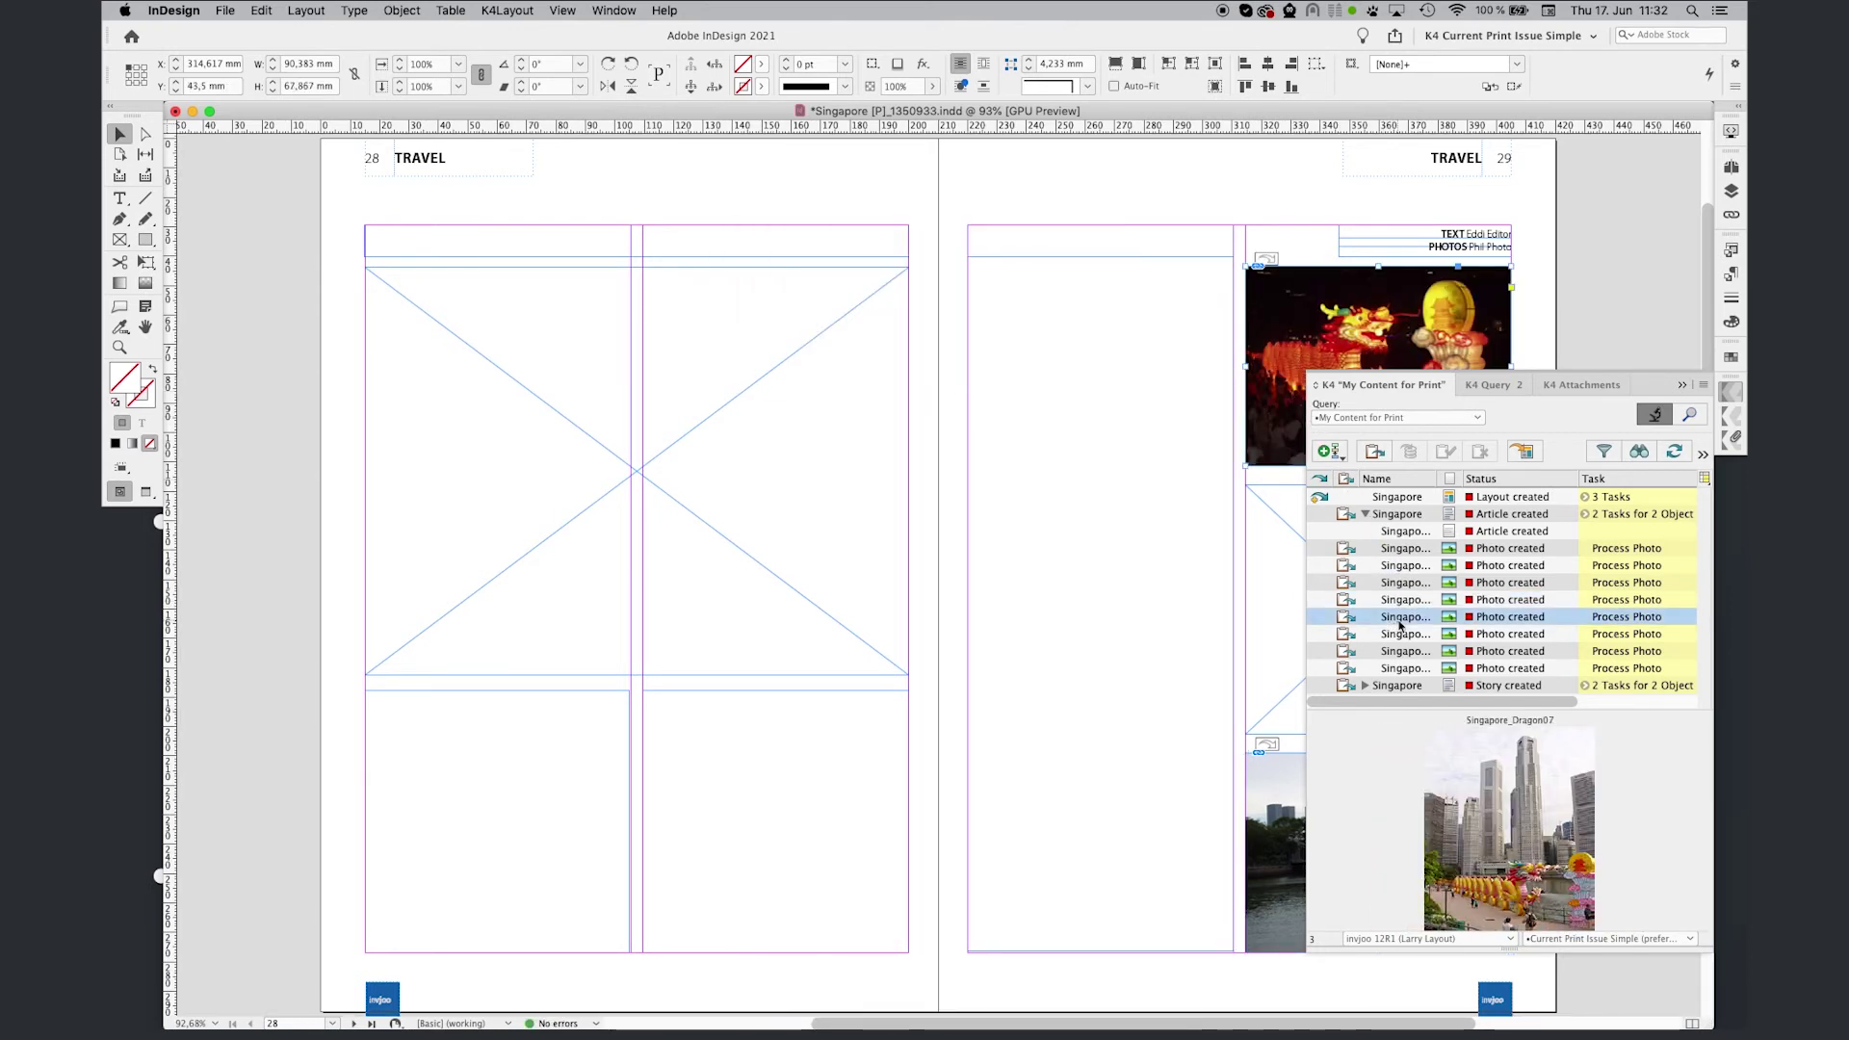
{"action": "left_click", "coordinate": [1405, 635]}
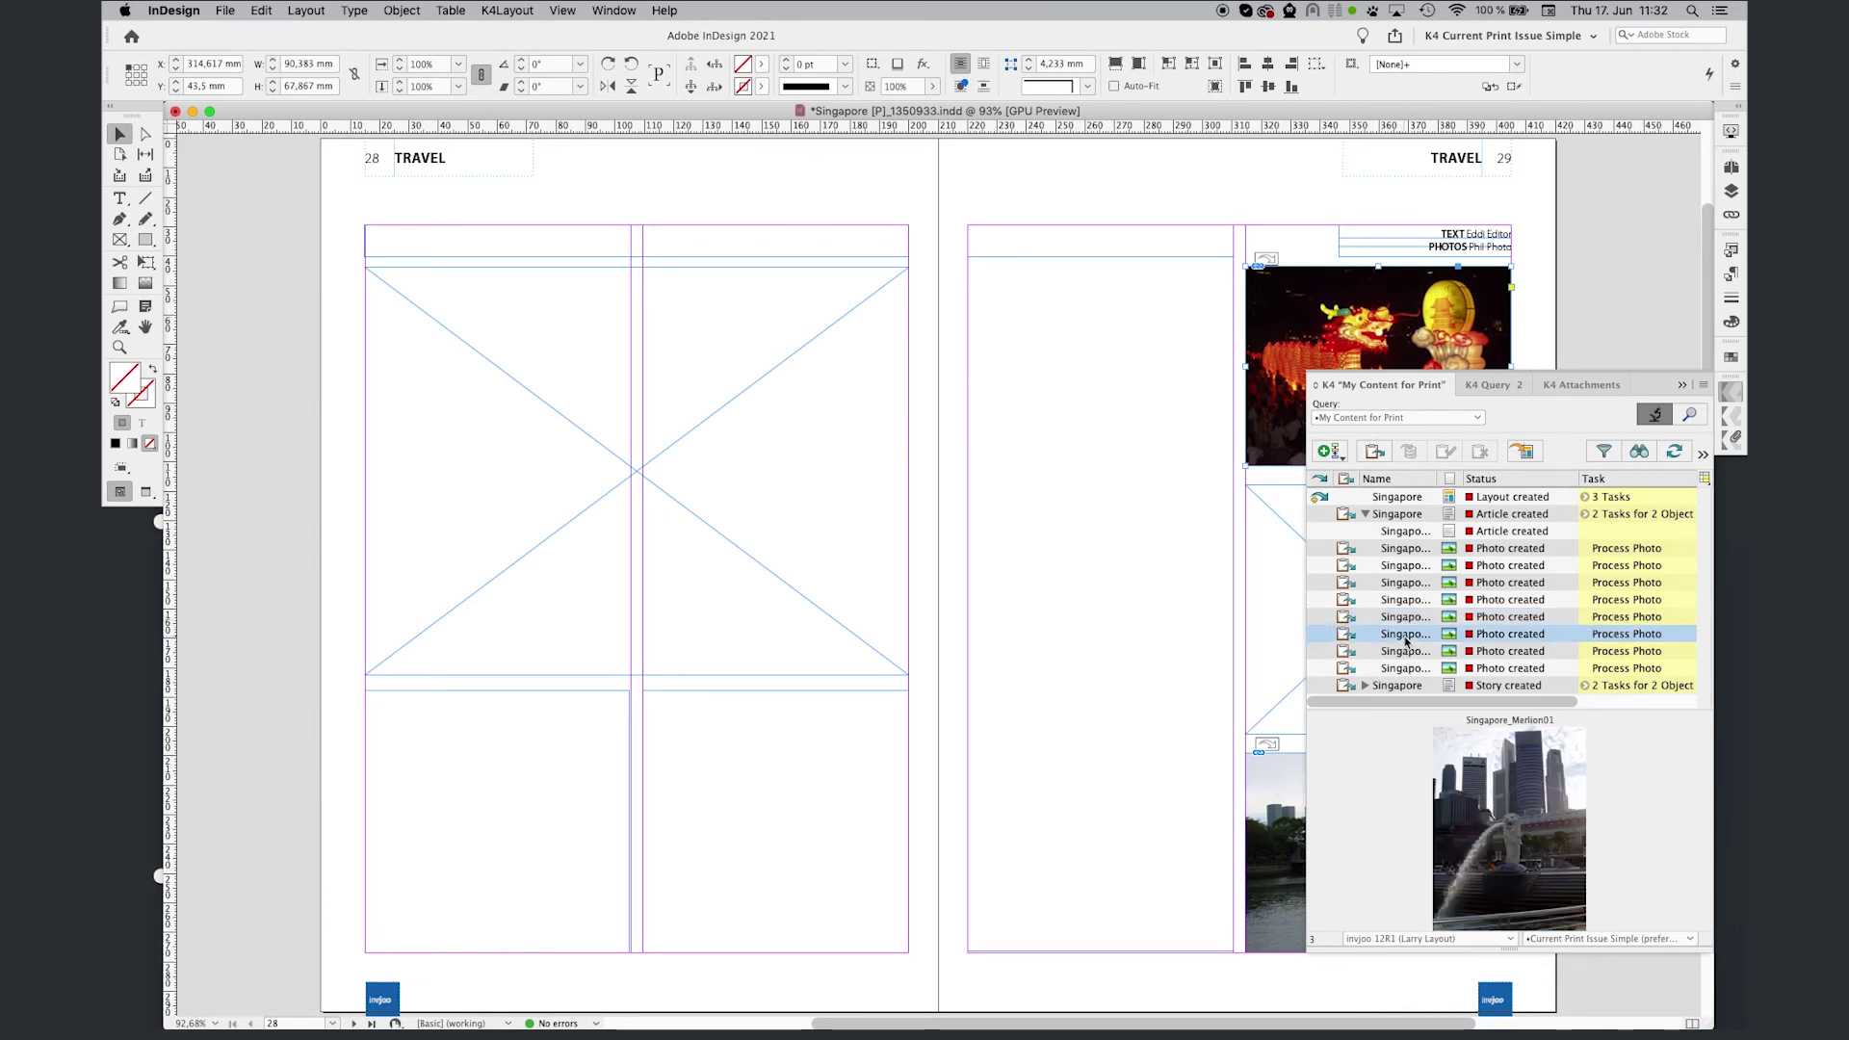
{"action": "left_click_drag", "start_coordinate": [1405, 635], "coordinate": [1284, 618]}
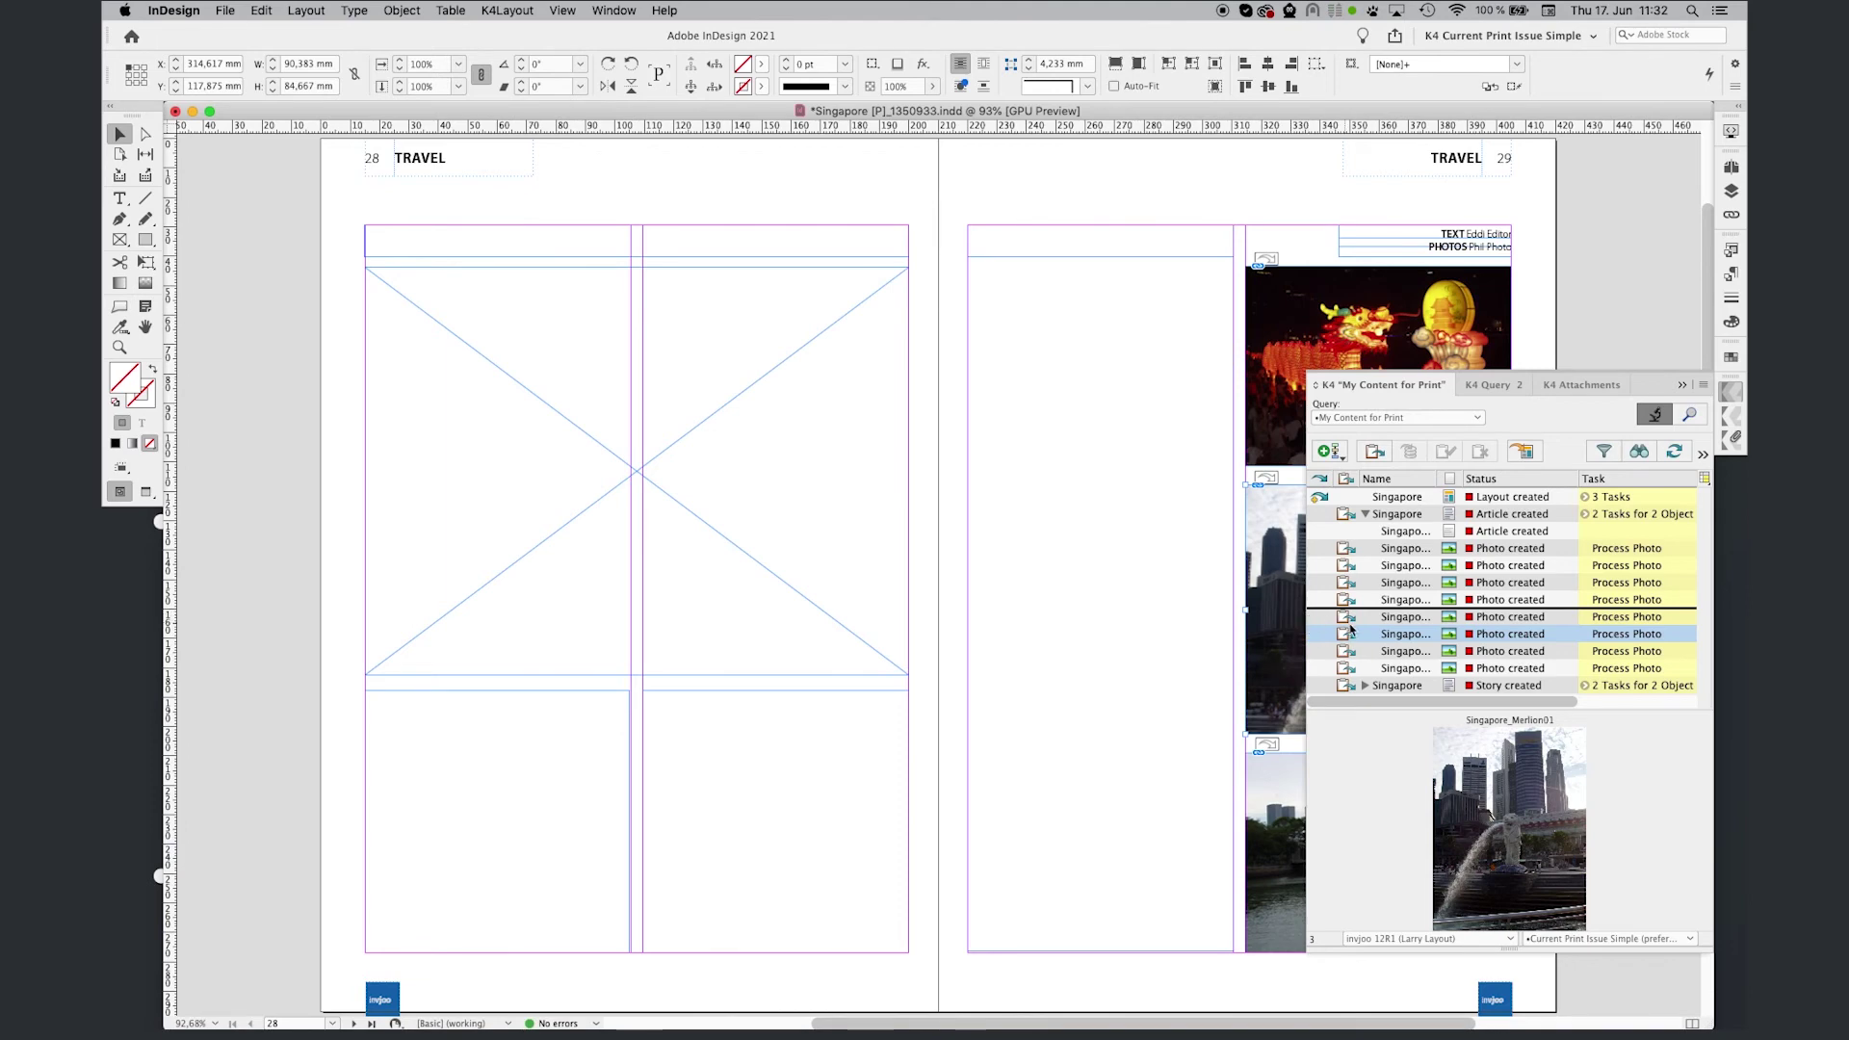
{"action": "left_click", "coordinate": [1402, 652]}
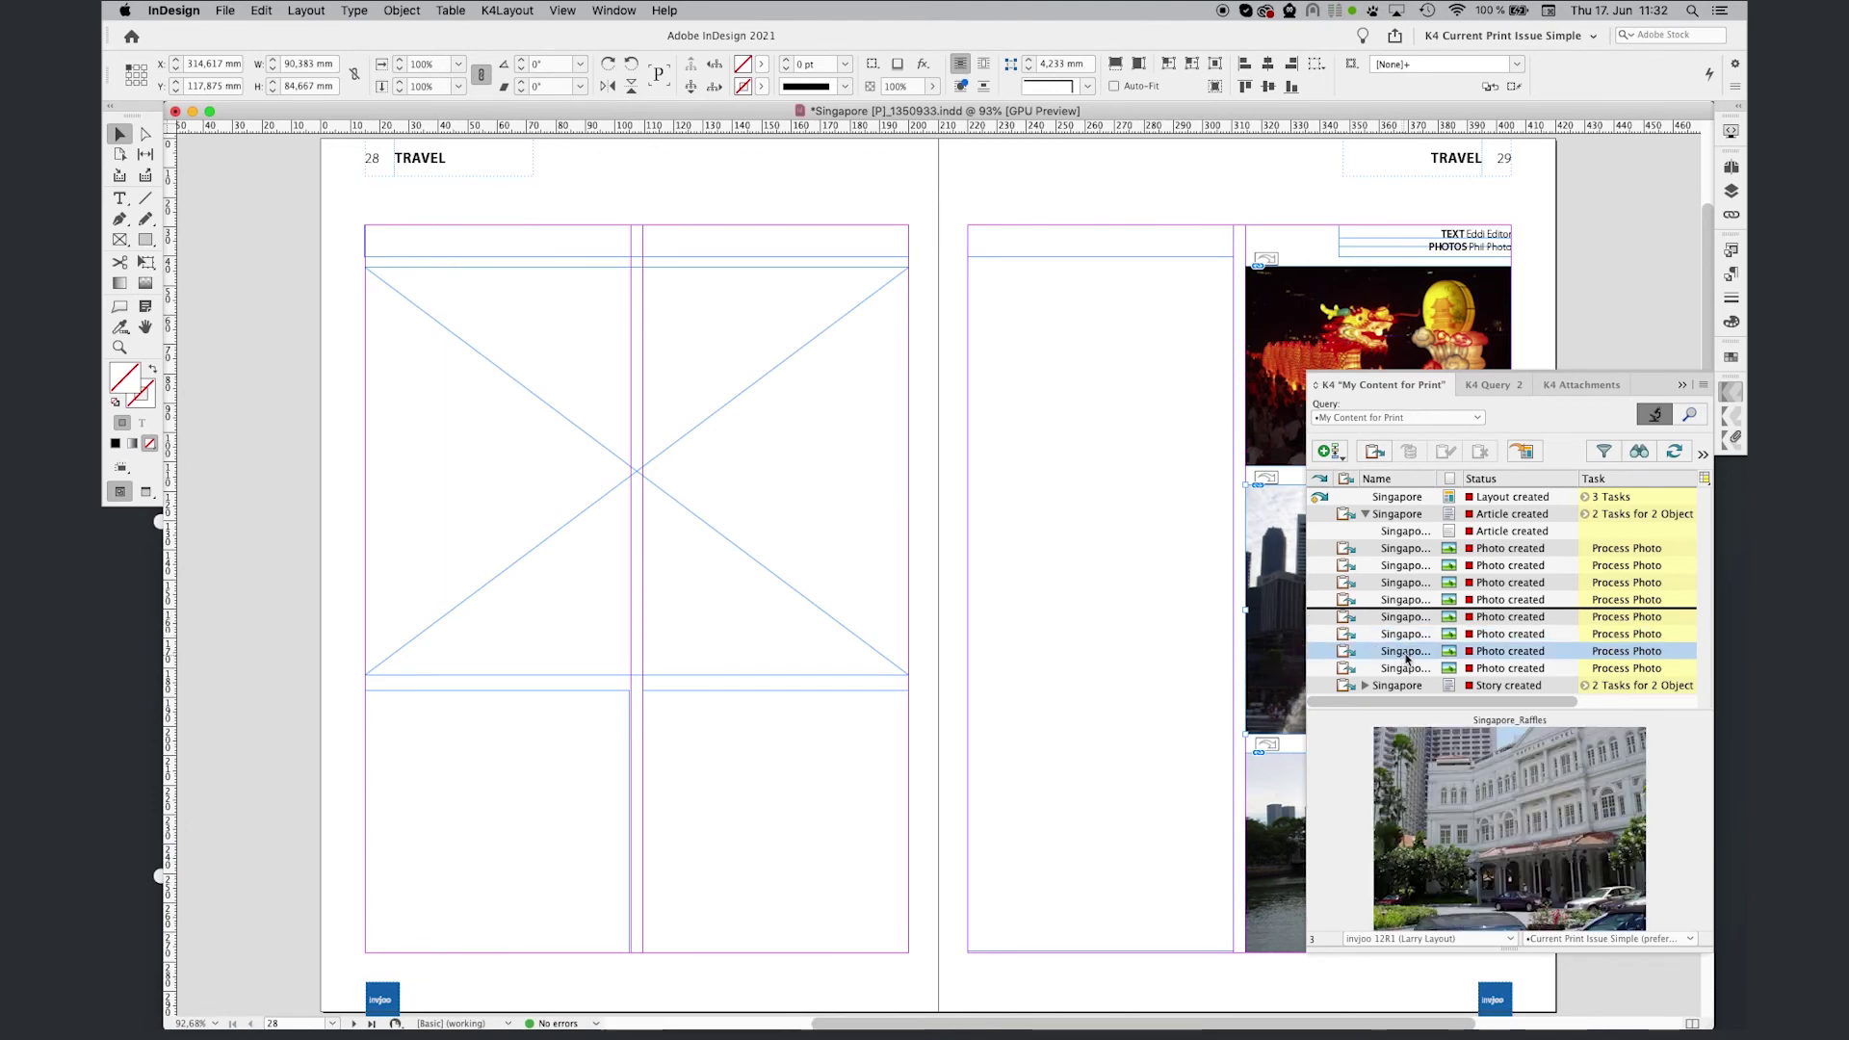
{"action": "mouse_move", "coordinate": [1401, 650]}
{"action": "left_mouse_down"}
{"action": "mouse_move", "coordinate": [1351, 654]}
{"action": "mouse_move", "coordinate": [813, 484]}
{"action": "left_mouse_up"}
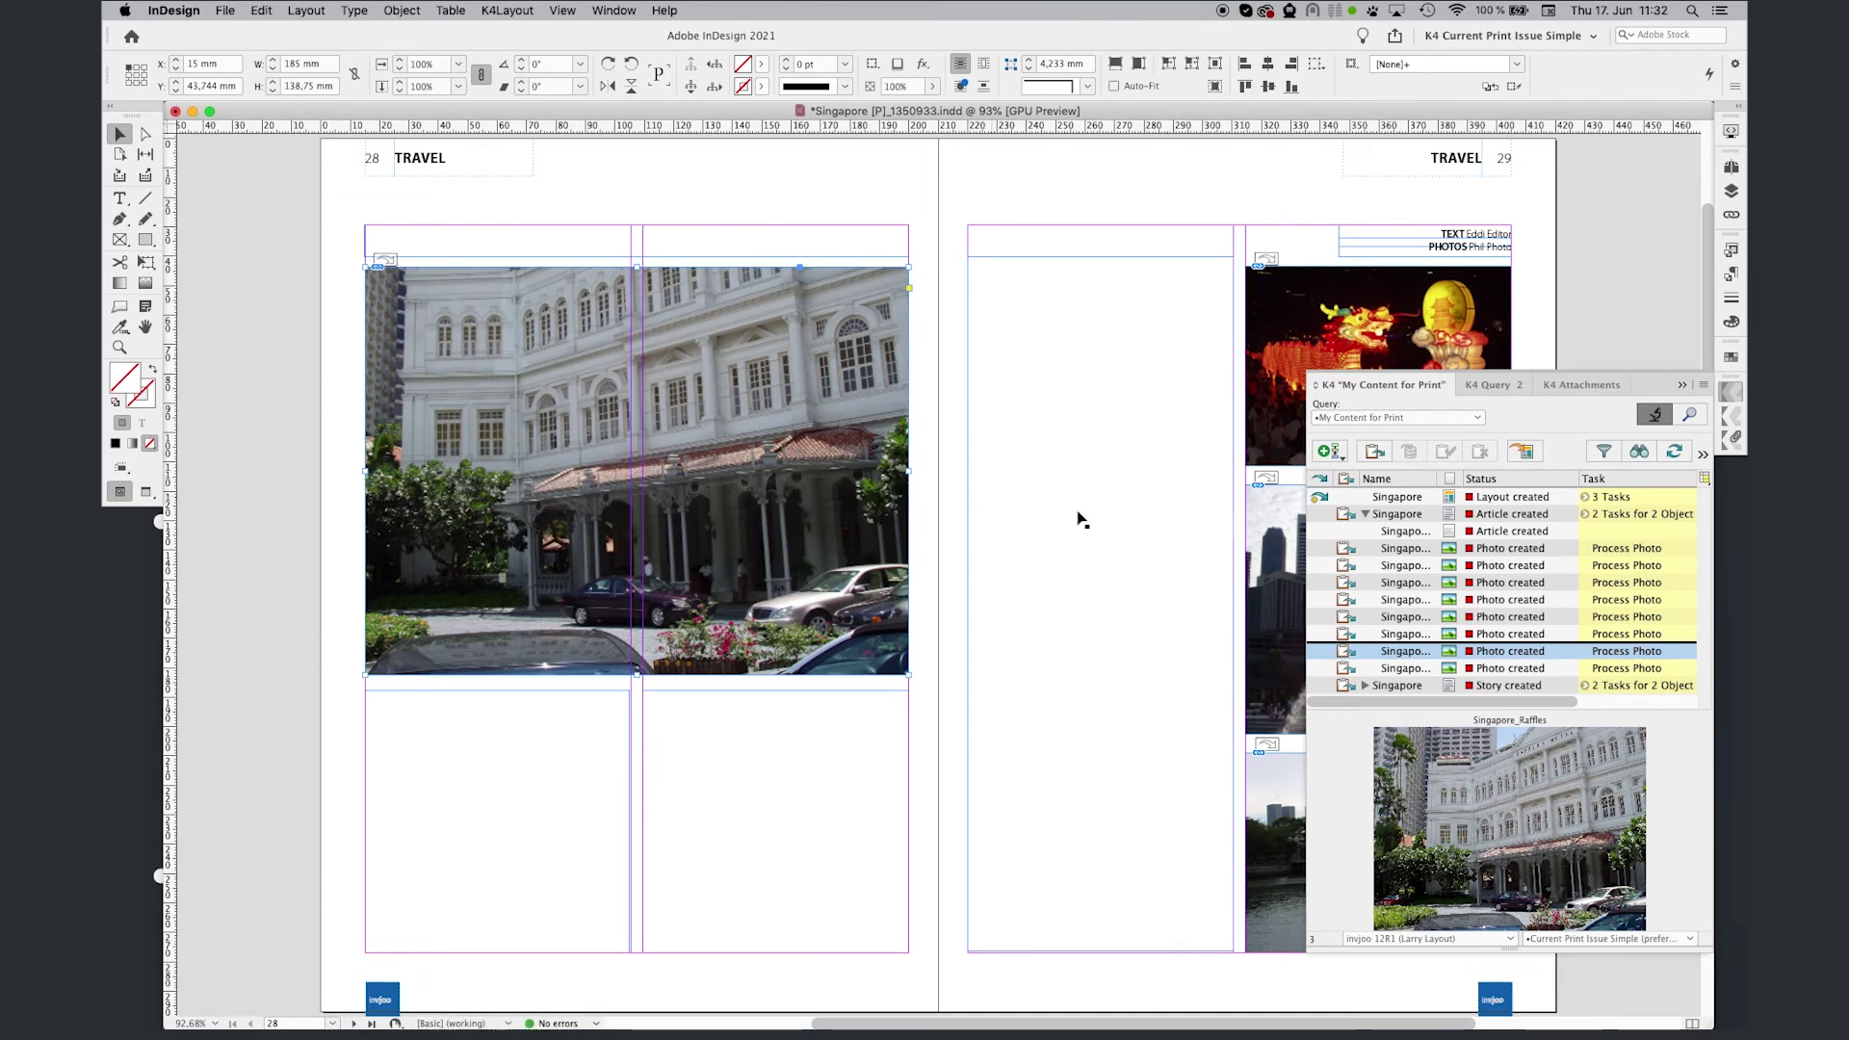
{"action": "left_click", "coordinate": [1367, 514]}
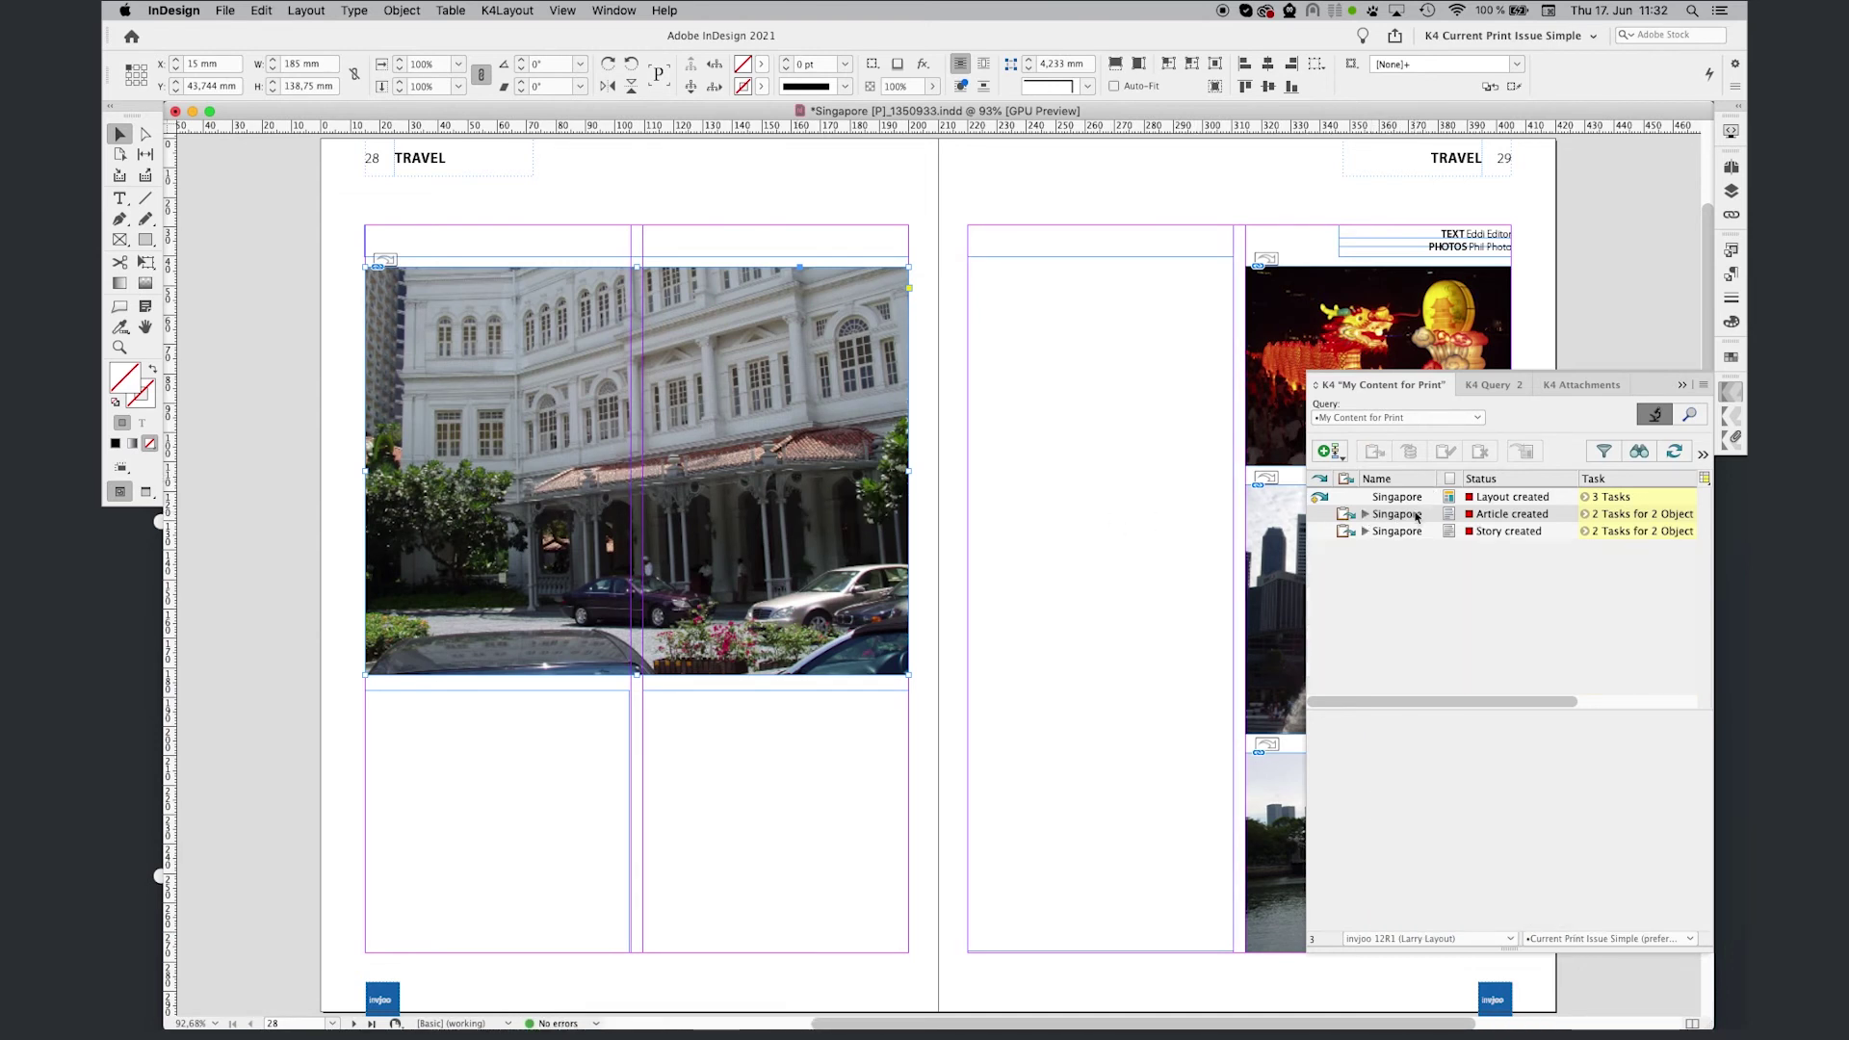
- Place the Singapore article without geometry and flow its text into the spread's frames
{"action": "left_click", "coordinate": [1396, 514]}
{"action": "left_click", "coordinate": [1528, 452]}
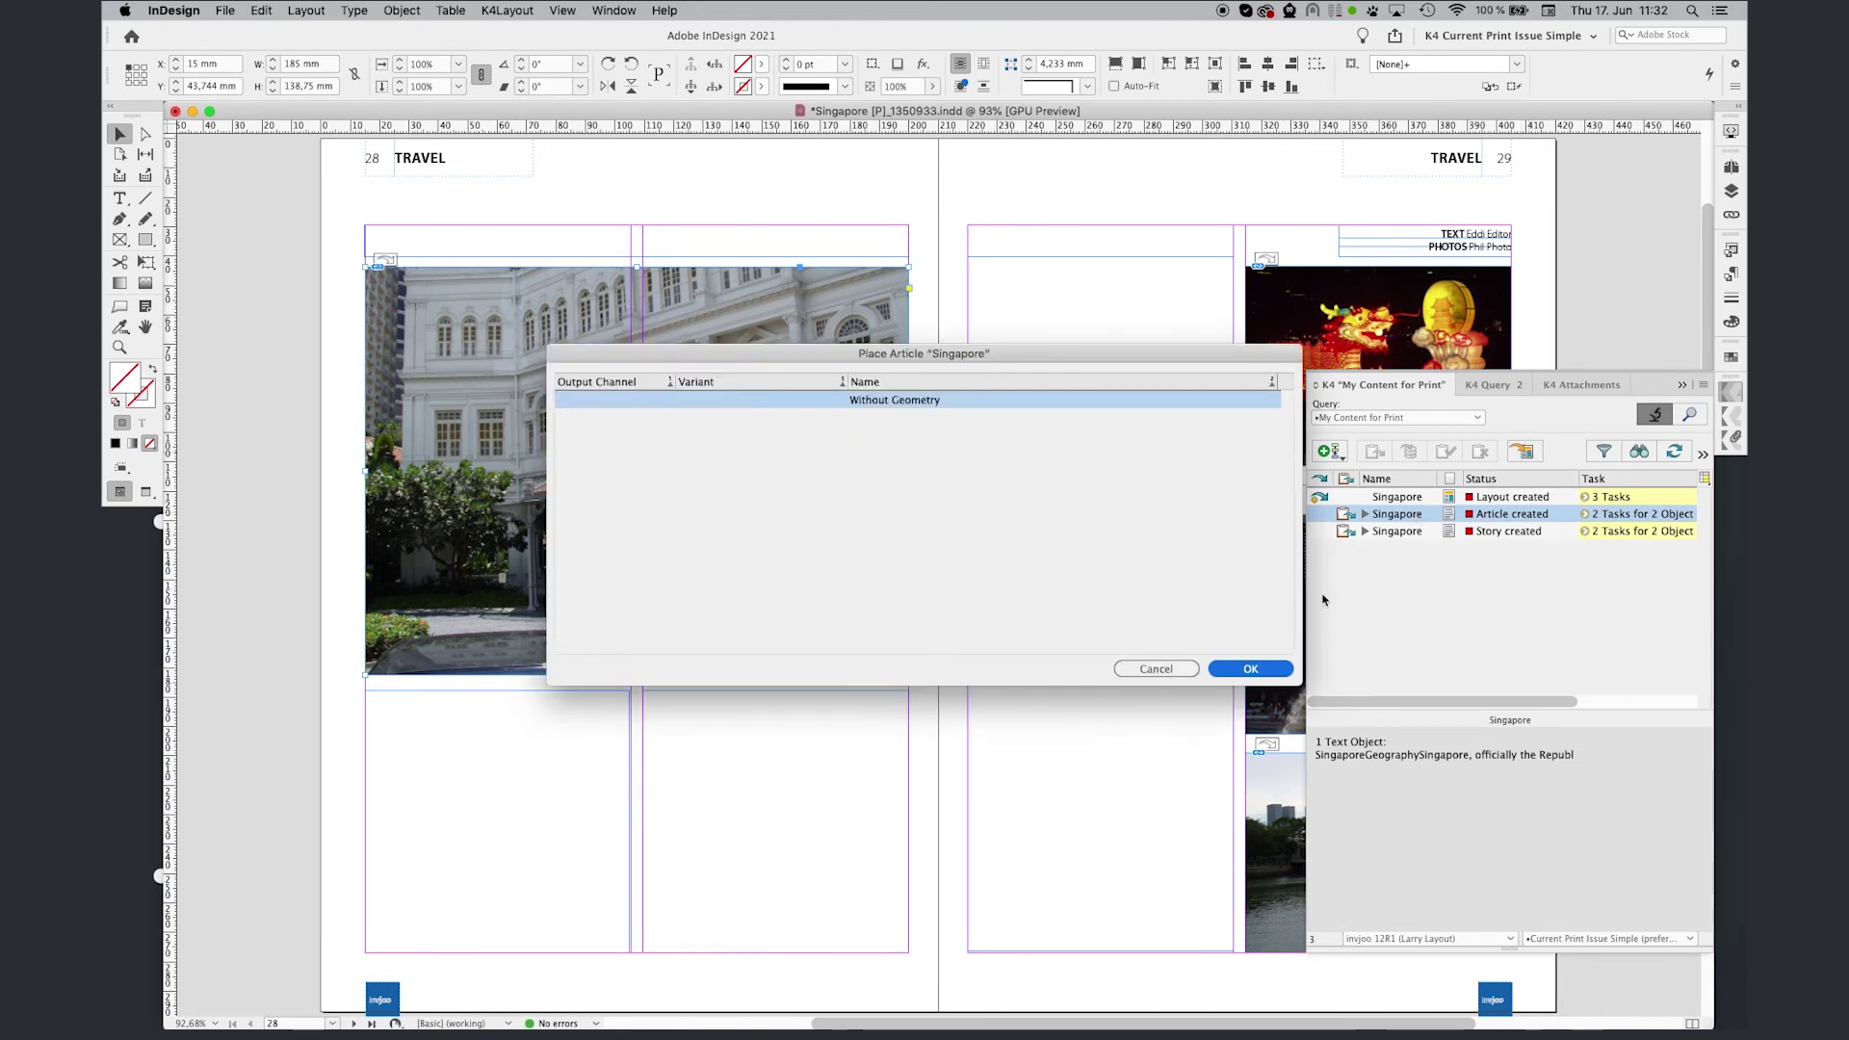
{"action": "left_click", "coordinate": [1250, 668]}
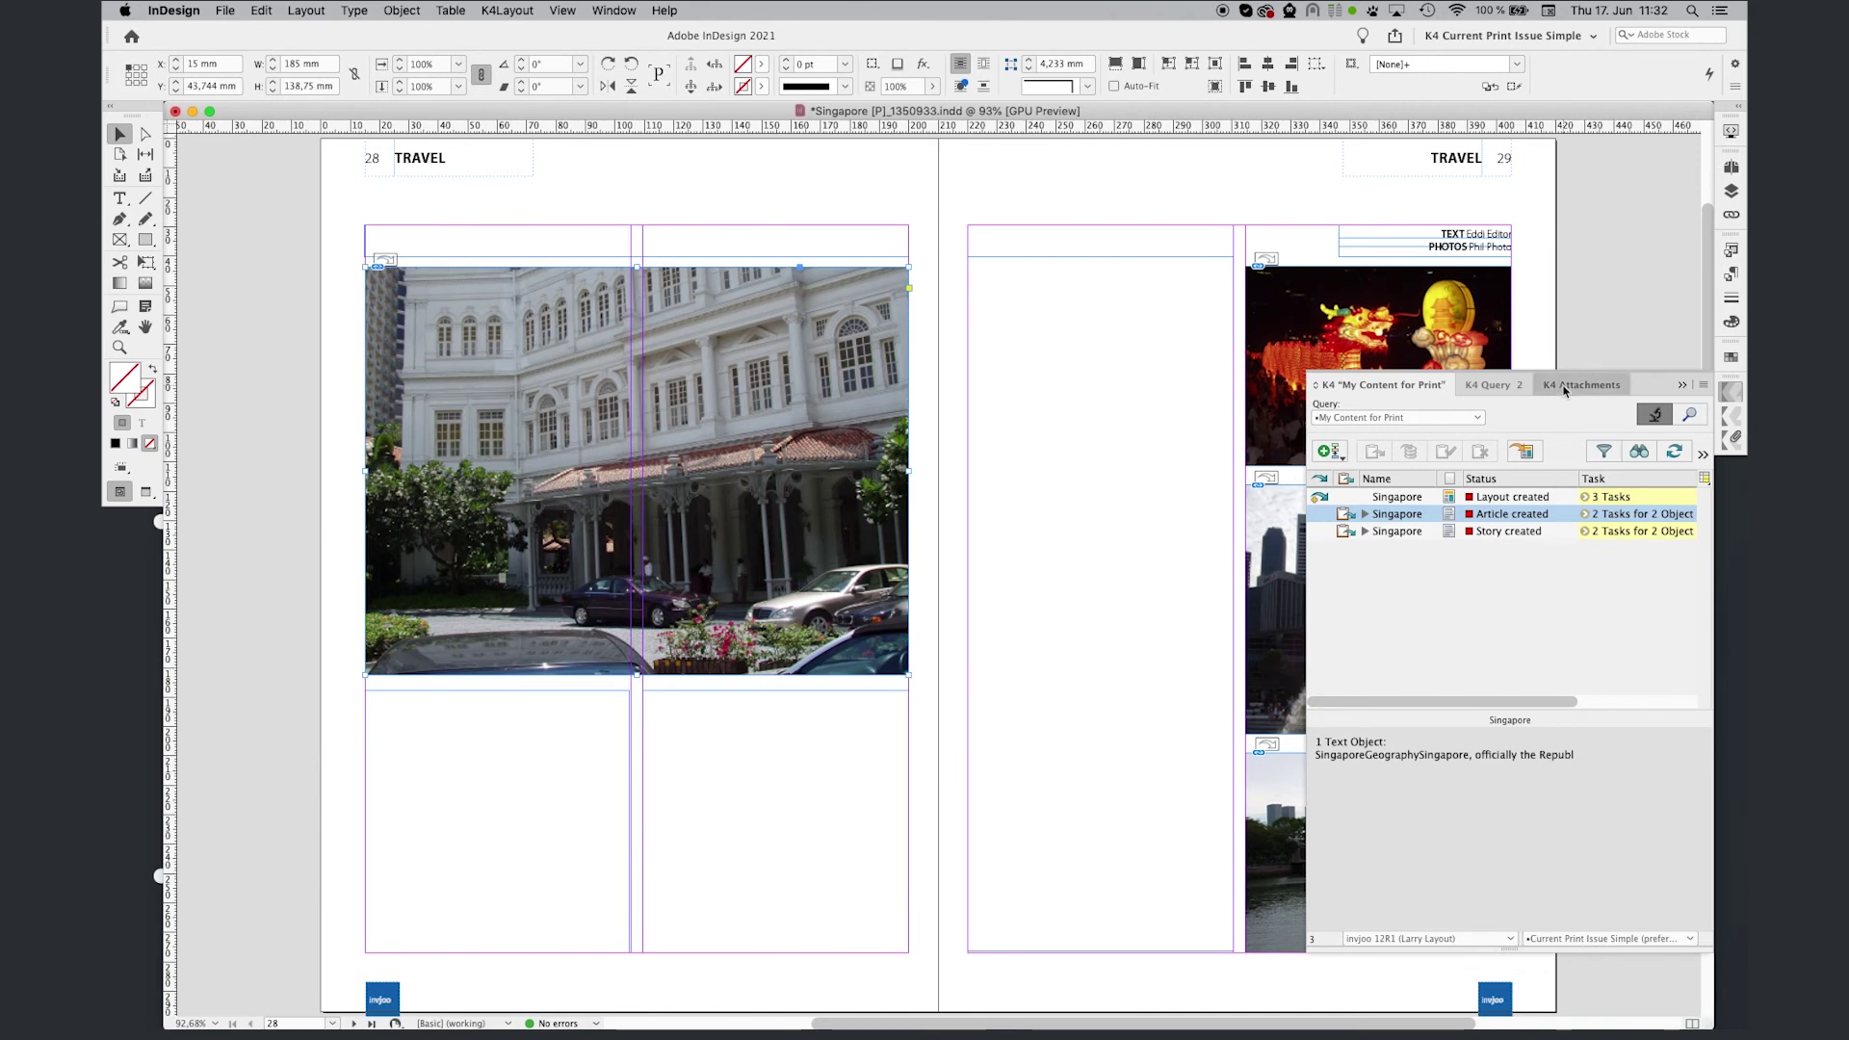
{"action": "left_click", "coordinate": [1582, 384]}
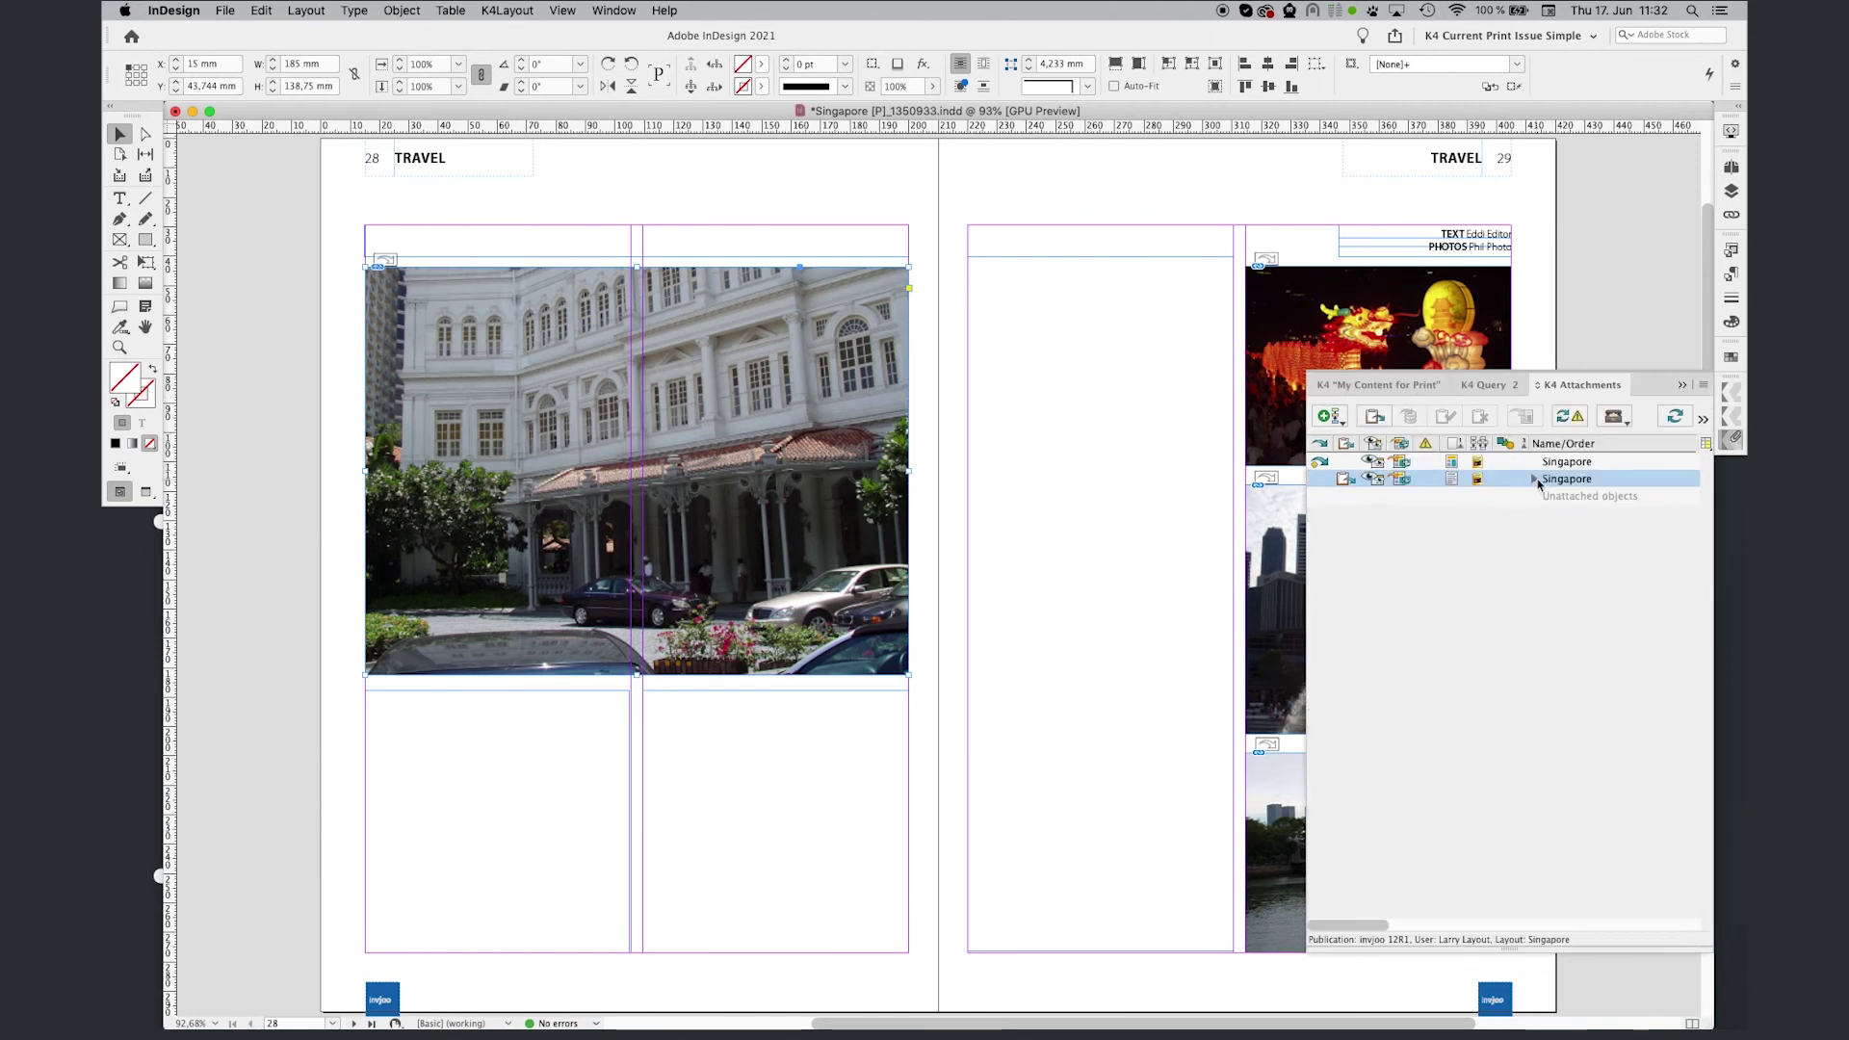
{"action": "left_click", "coordinate": [1534, 479]}
{"action": "left_click_drag", "start_coordinate": [1515, 497], "coordinate": [832, 248]}
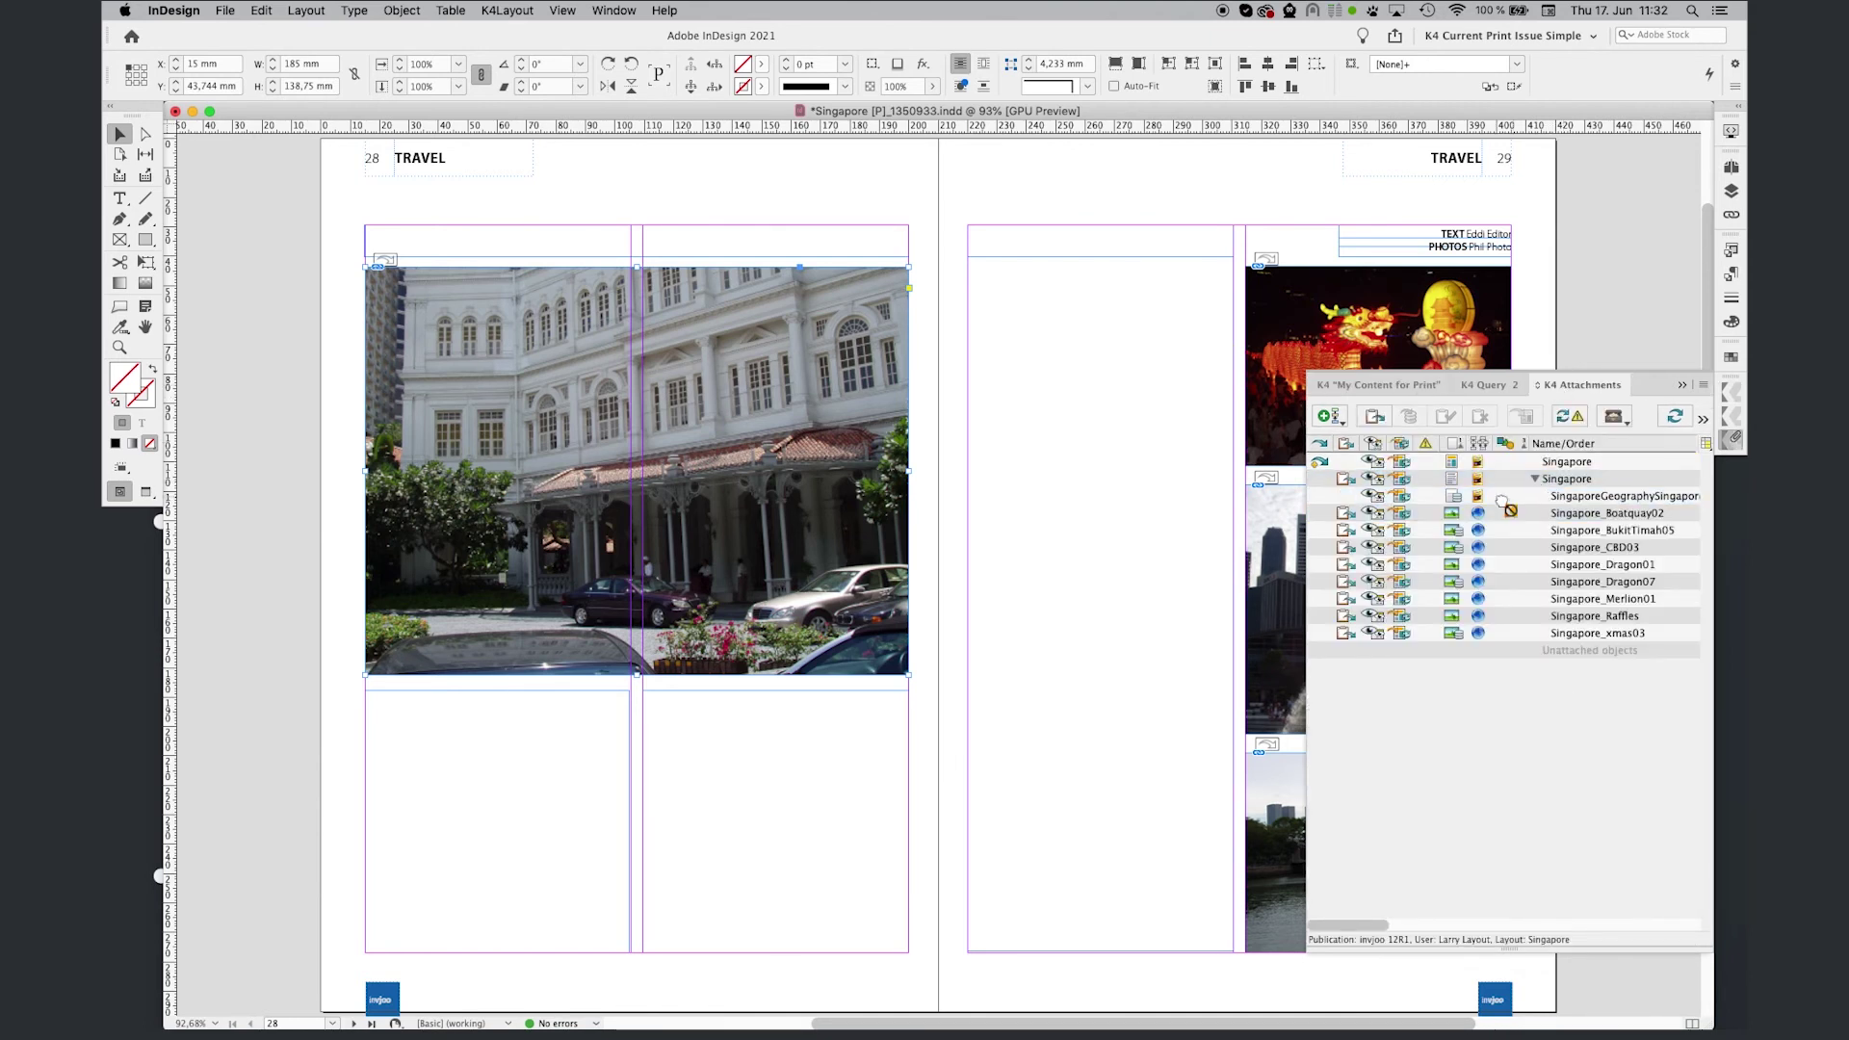
{"action": "left_click", "coordinate": [832, 248]}
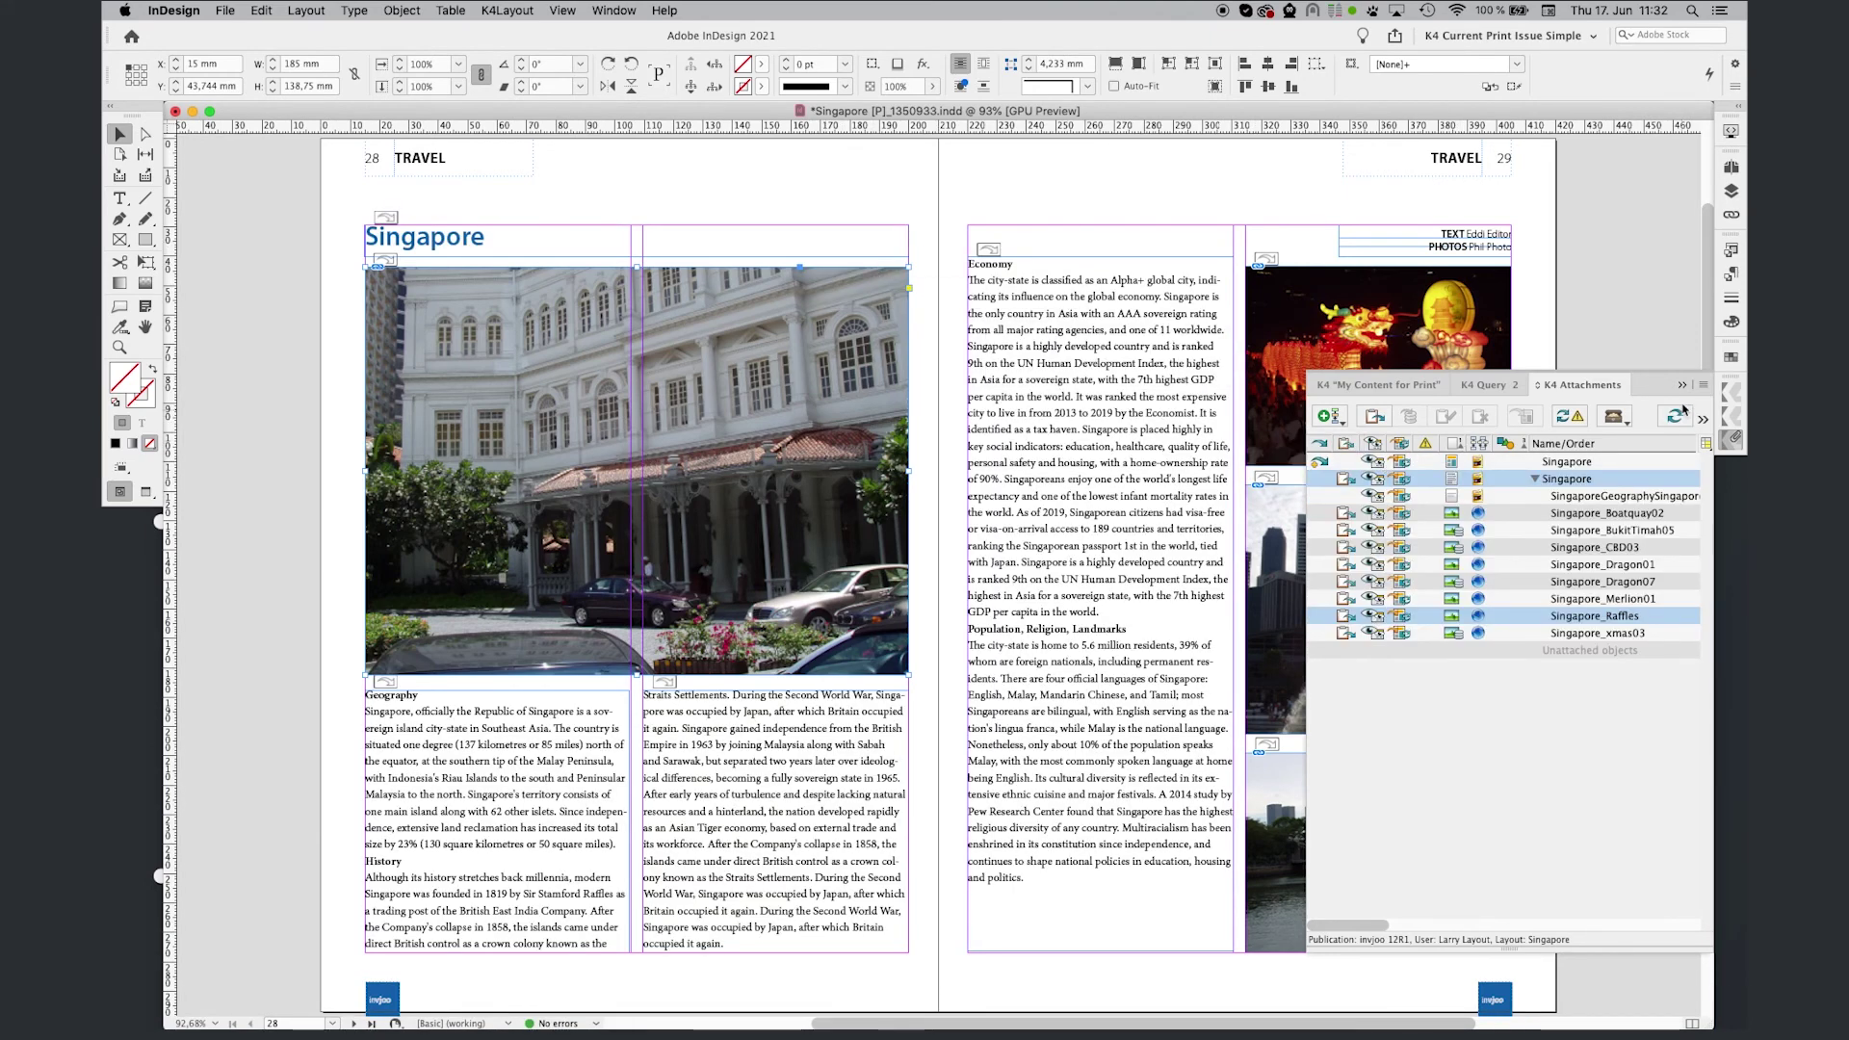
{"action": "left_click", "coordinate": [1682, 385]}
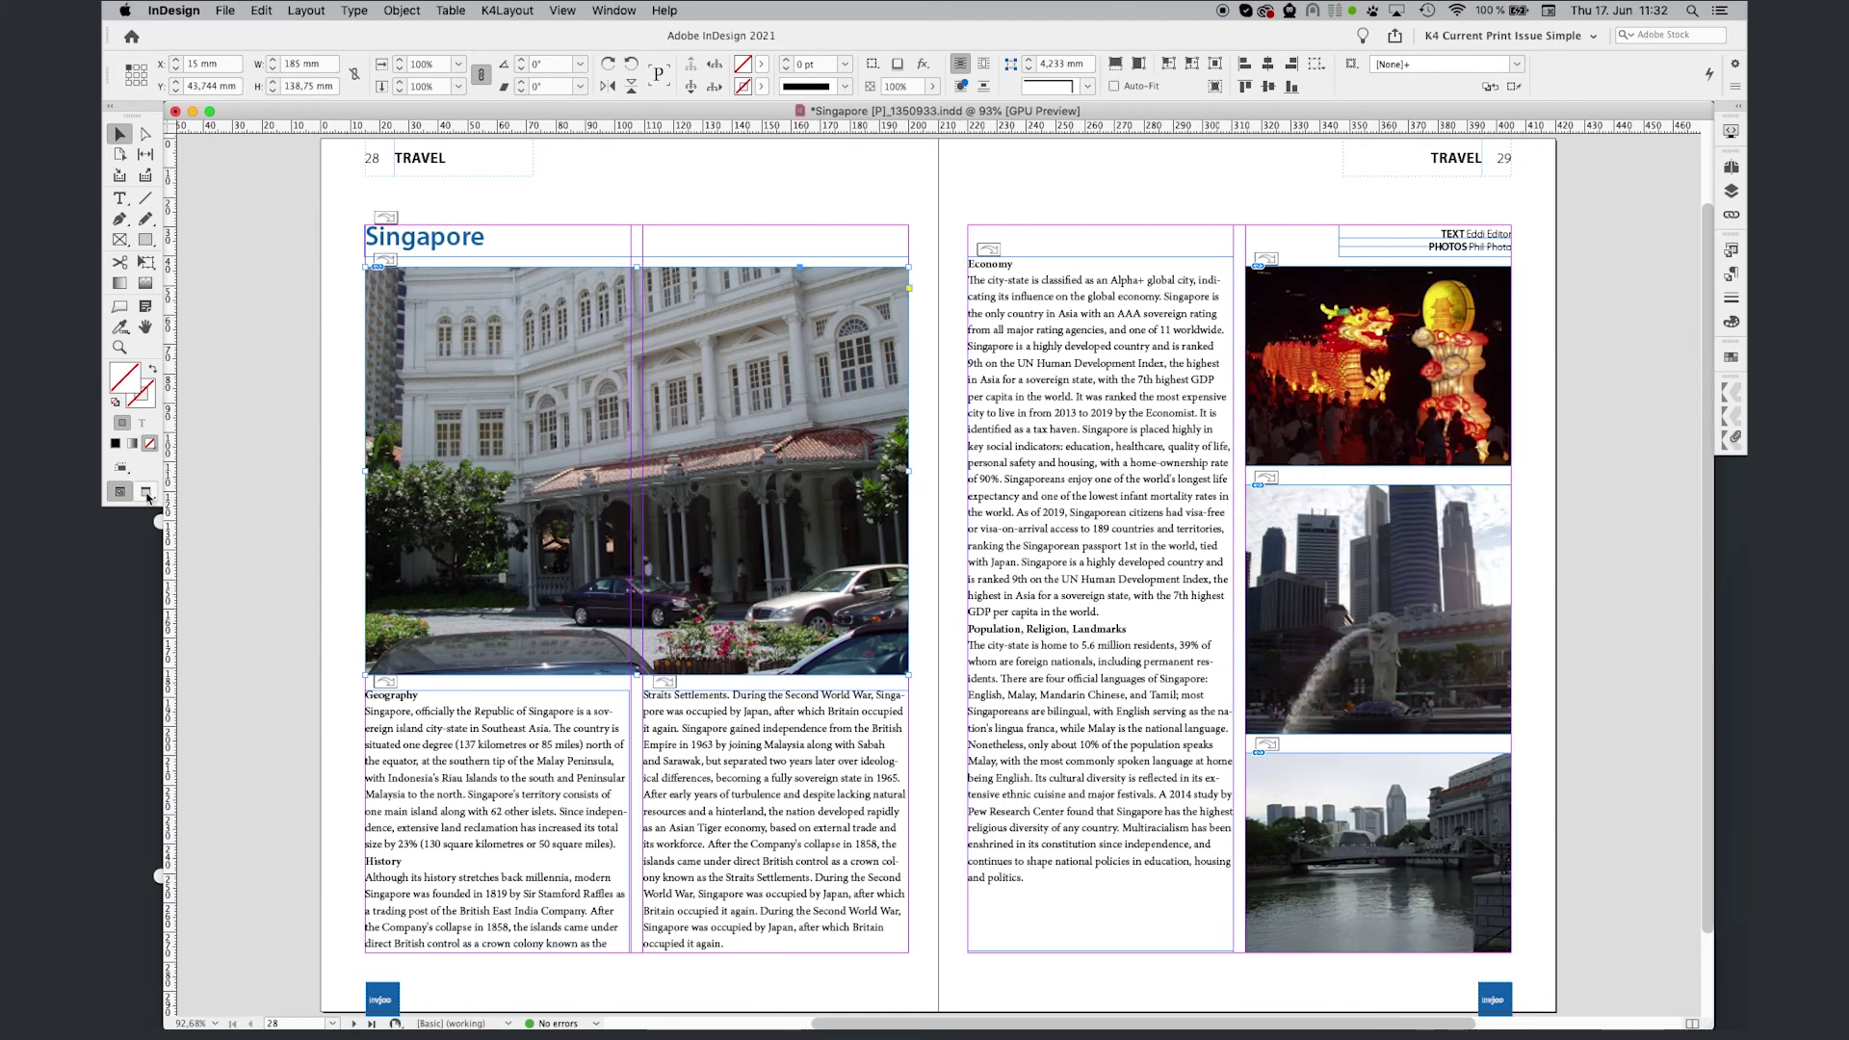
- Preview the spread, then close the Singapore layout with Finish Task confirmed
{"action": "left_click", "coordinate": [149, 492]}
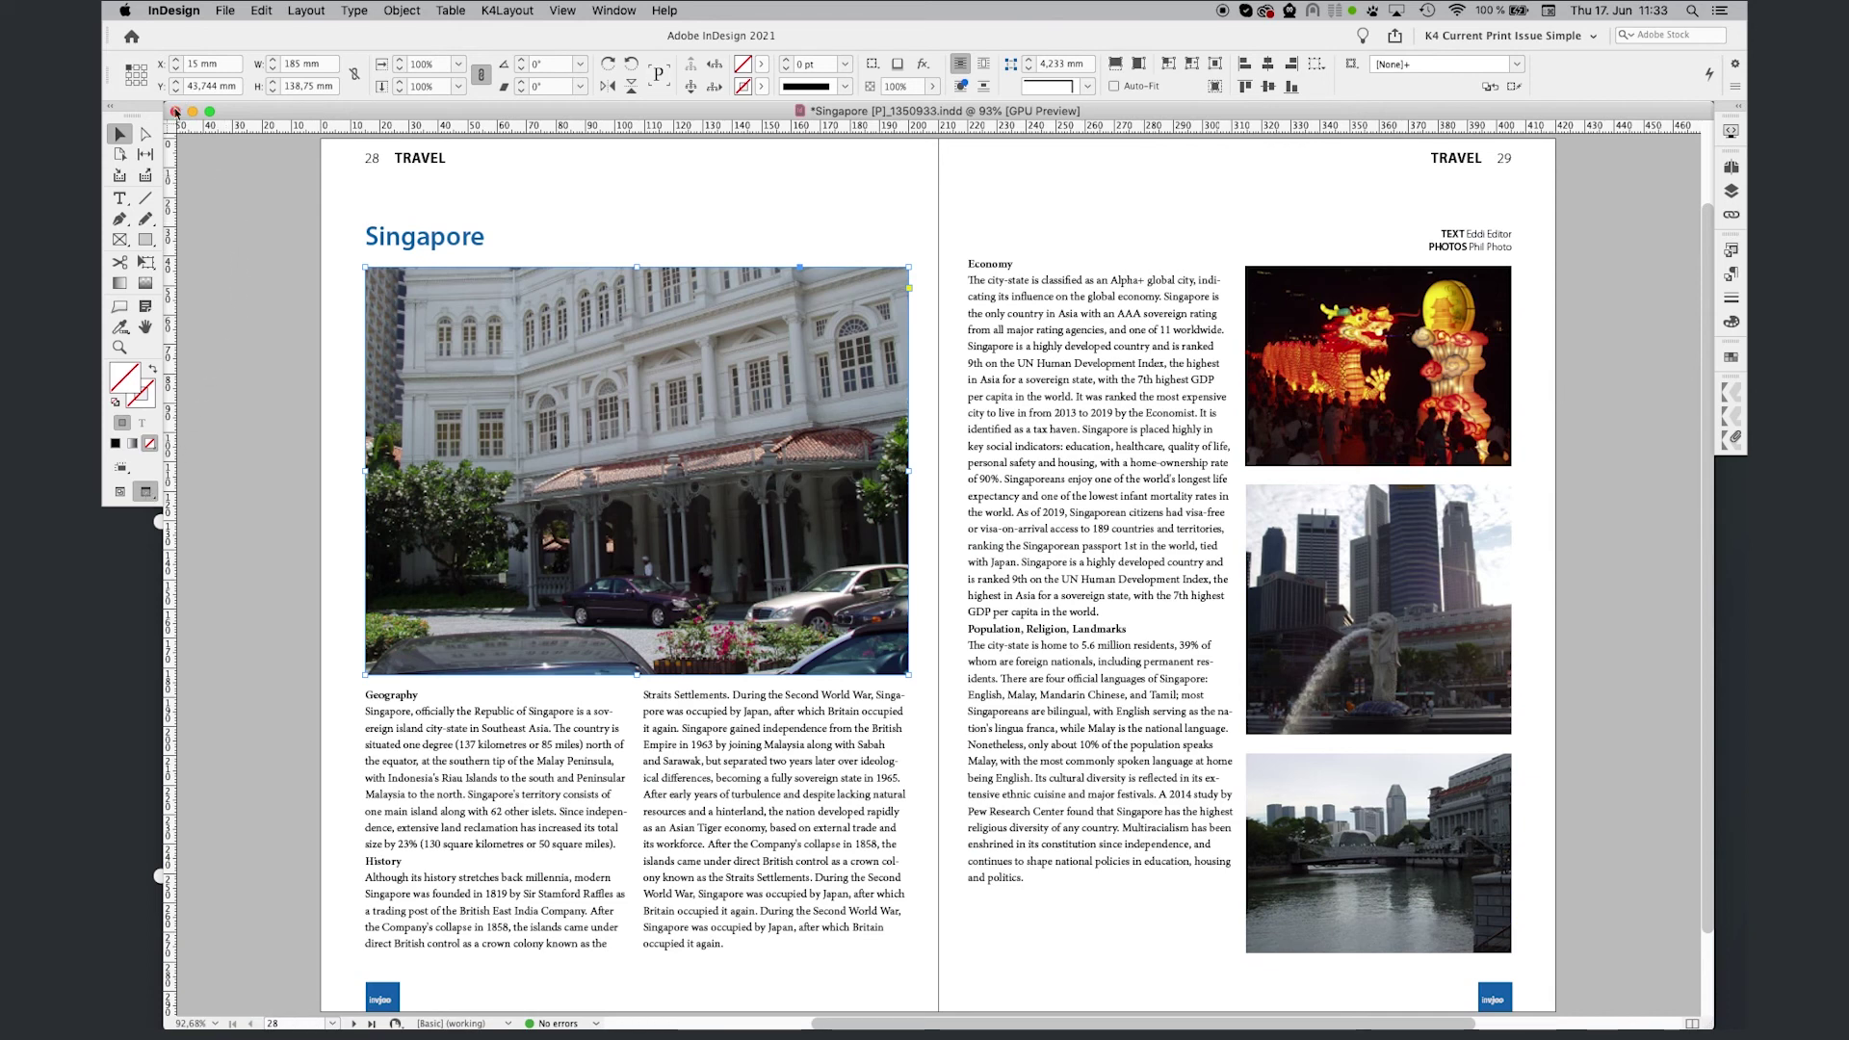
{"action": "left_click", "coordinate": [176, 113]}
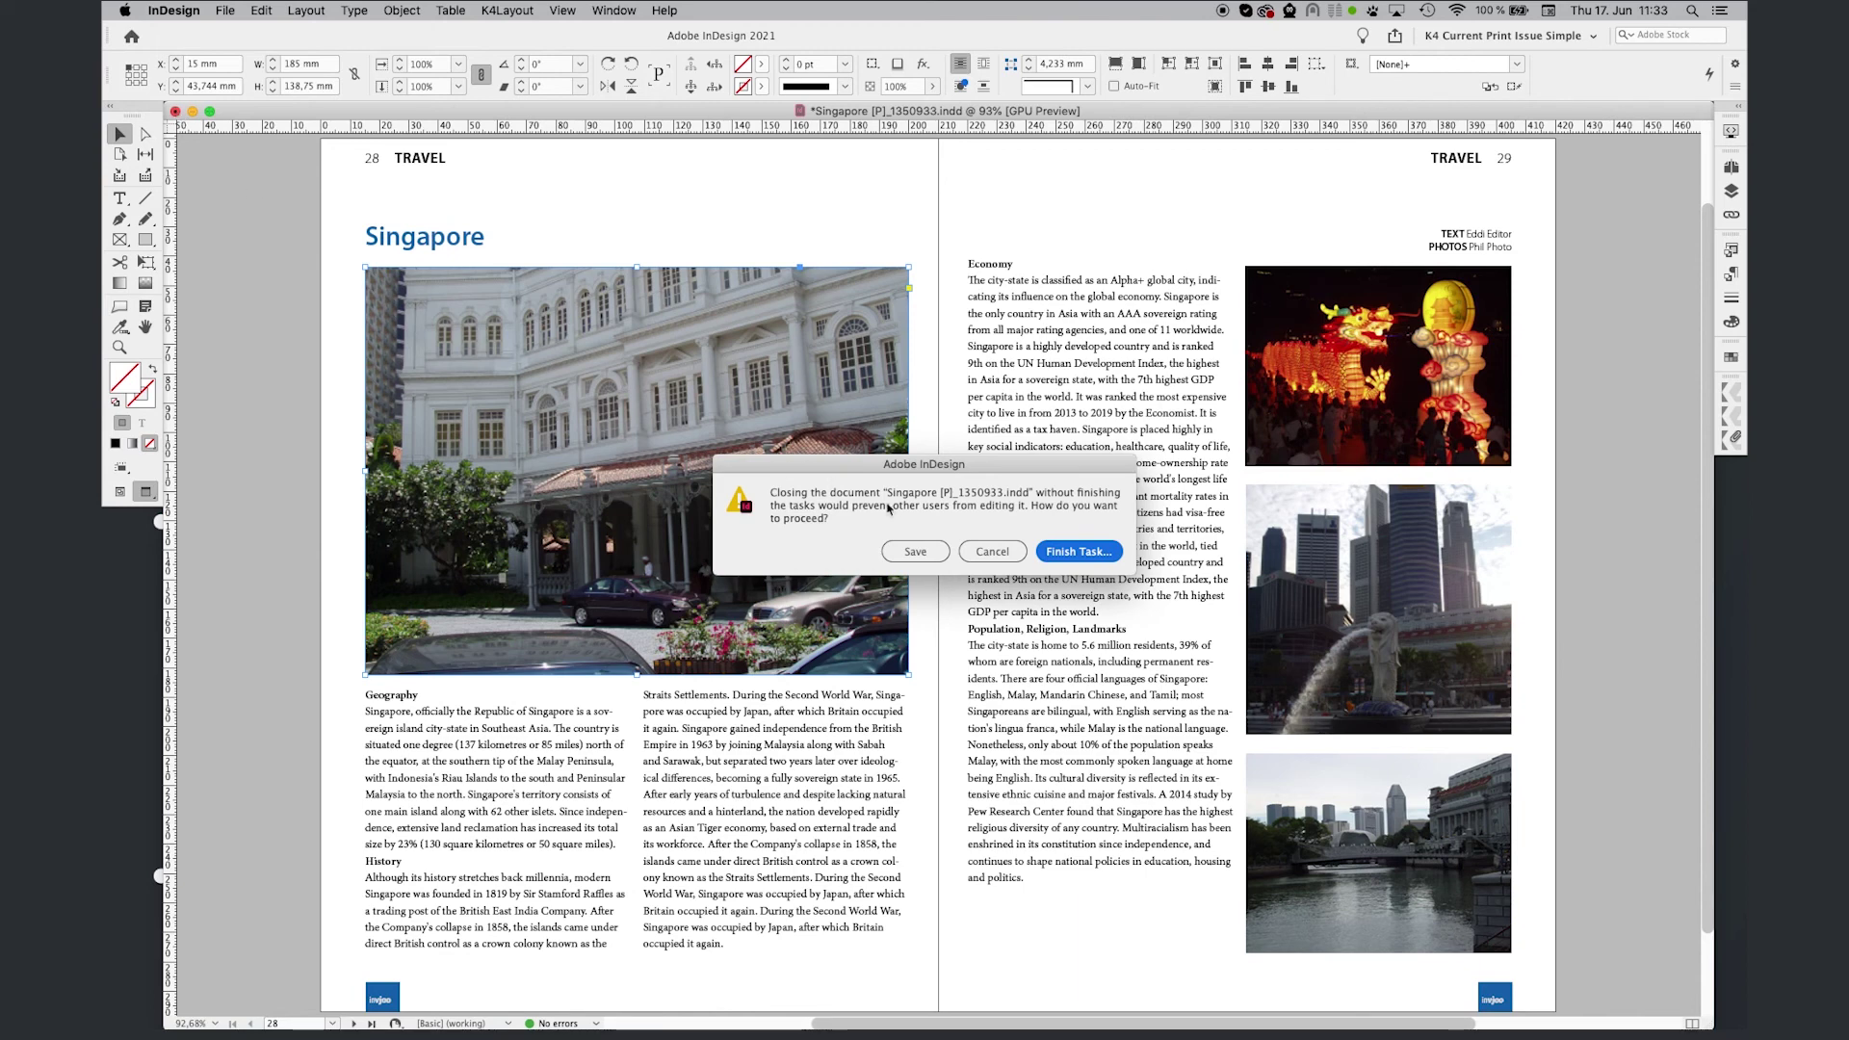
{"action": "left_click", "coordinate": [1075, 552]}
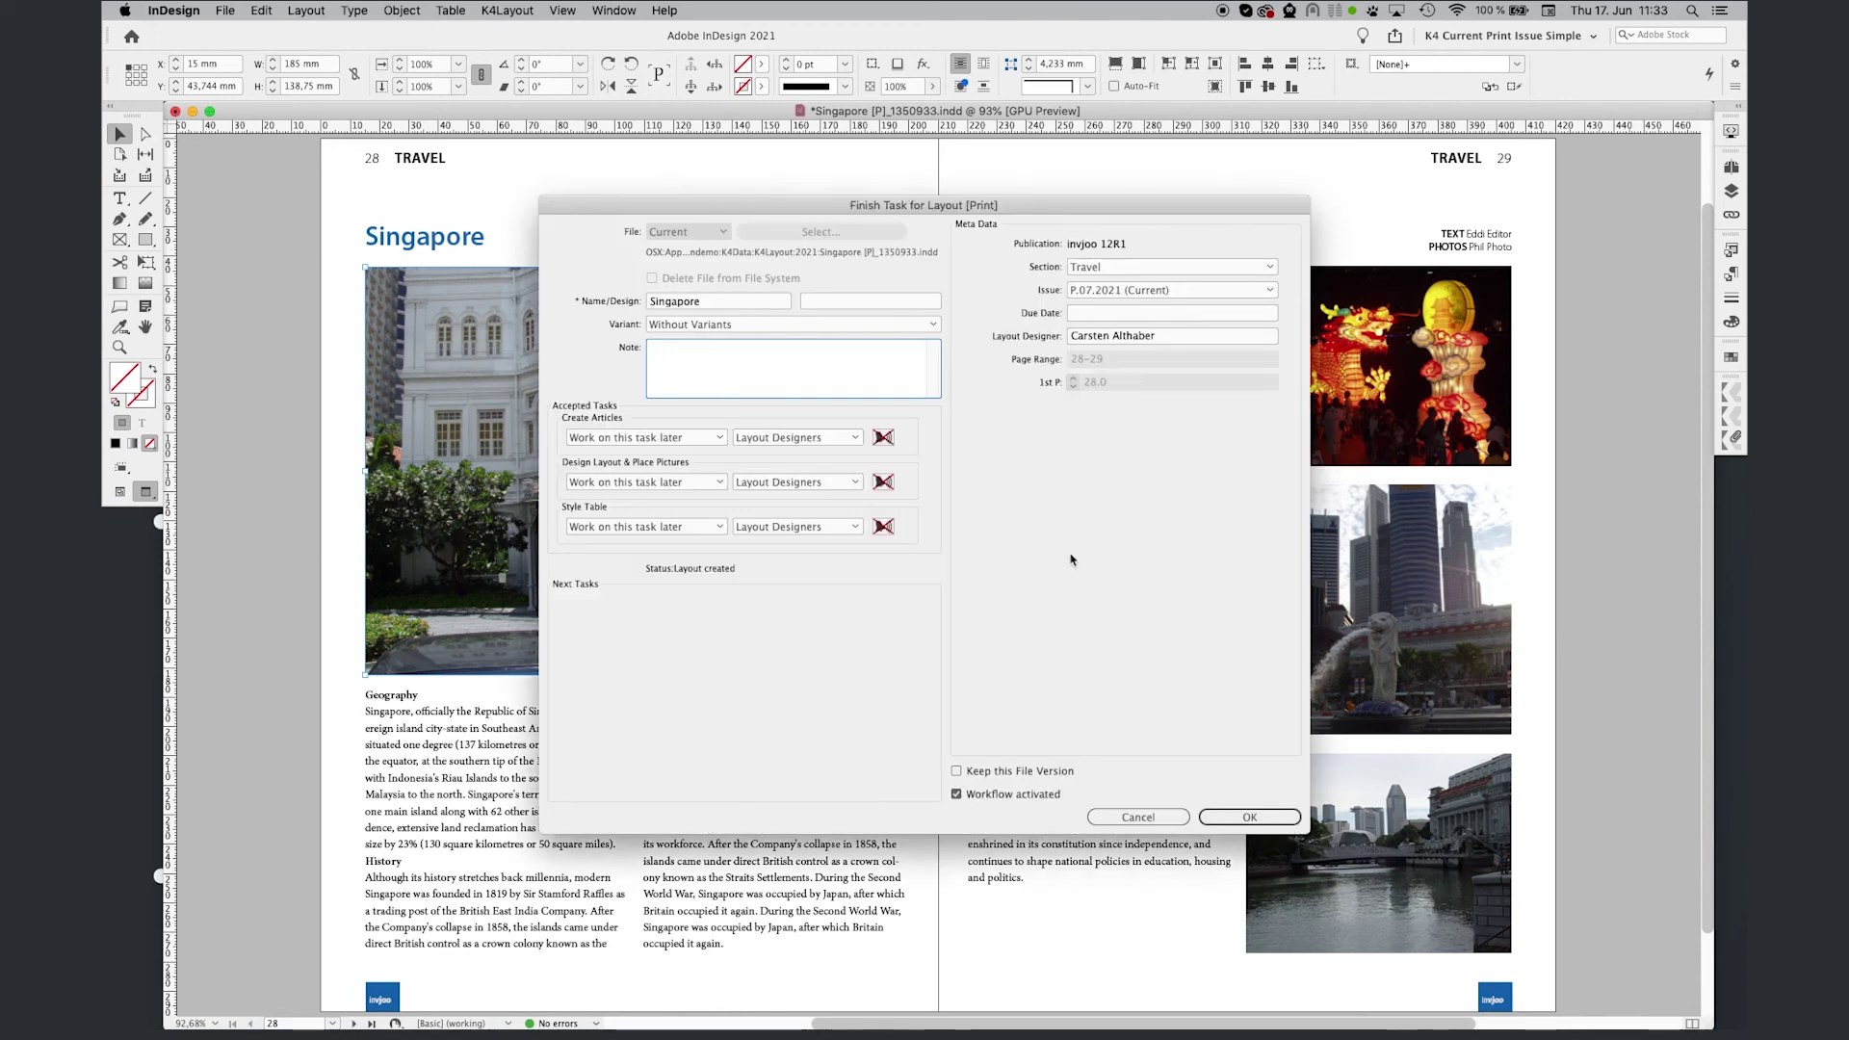
{"action": "left_click", "coordinate": [1248, 819]}
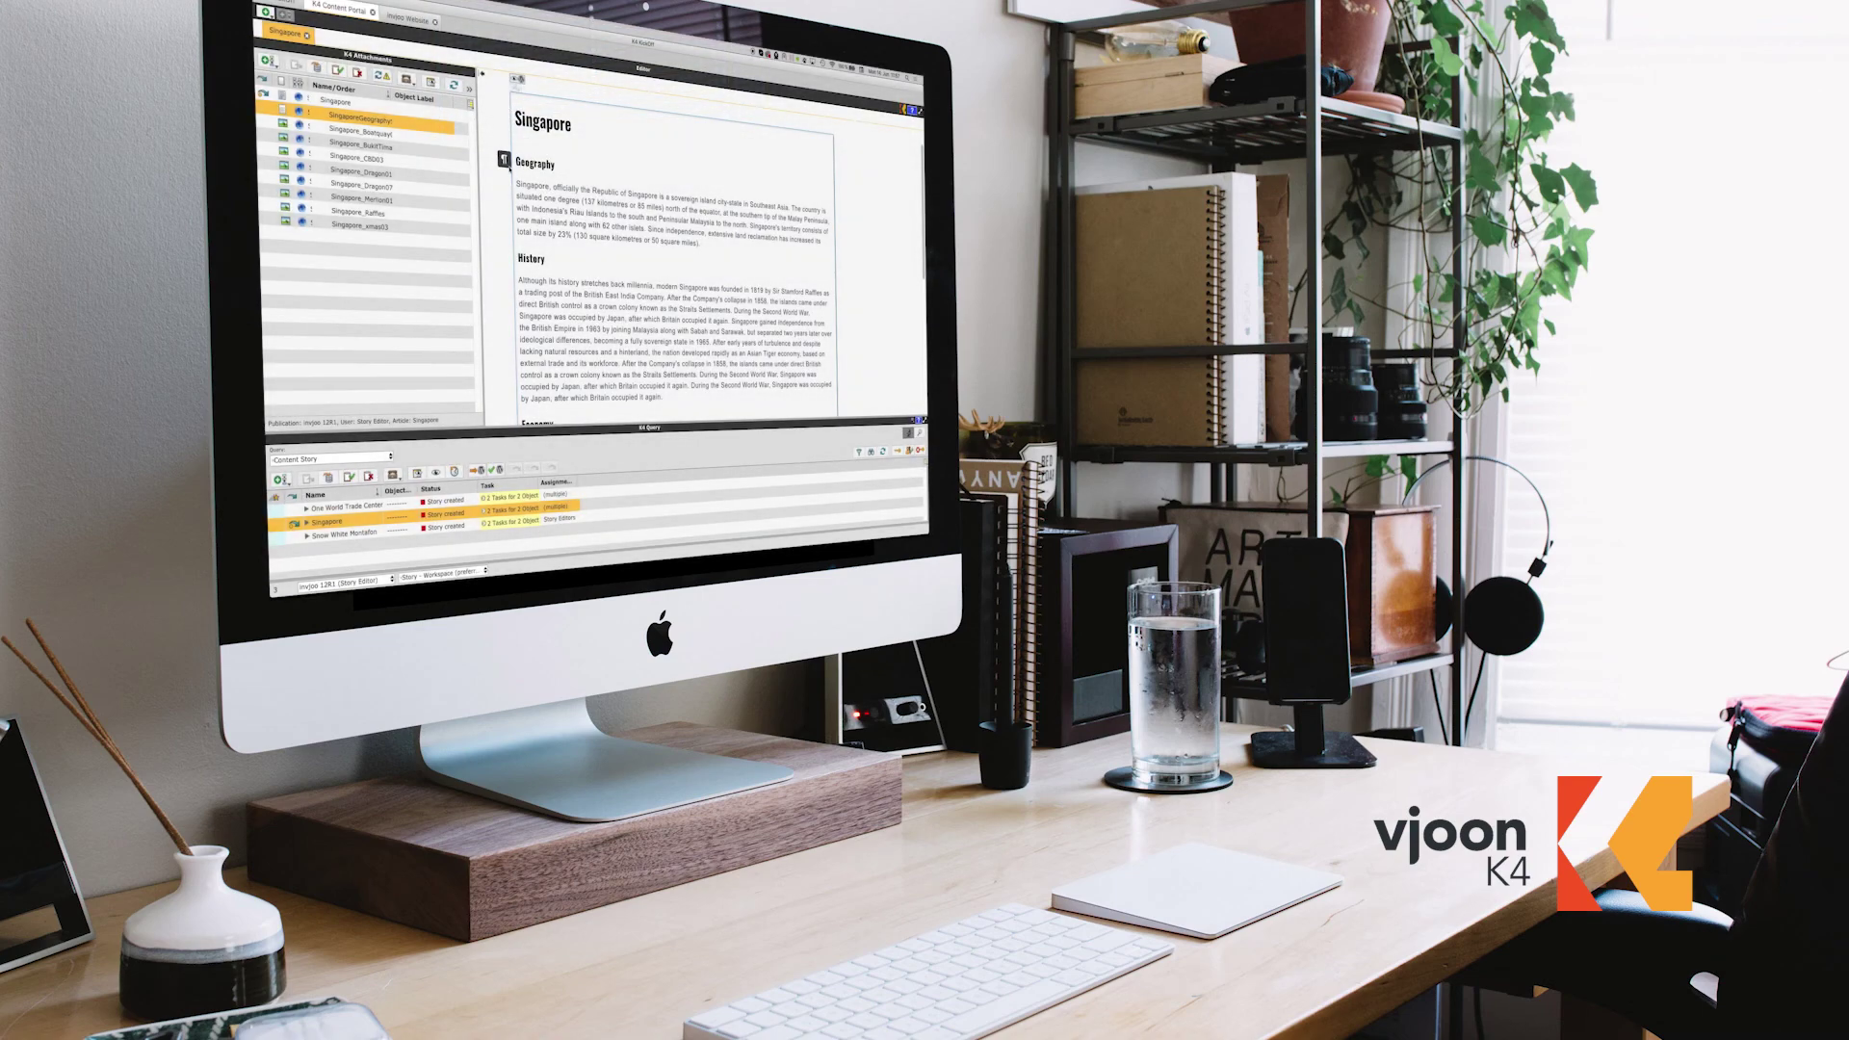
- Select the Geography paragraph block to show its formatting toolbar
{"action": "left_click", "coordinate": [501, 159]}
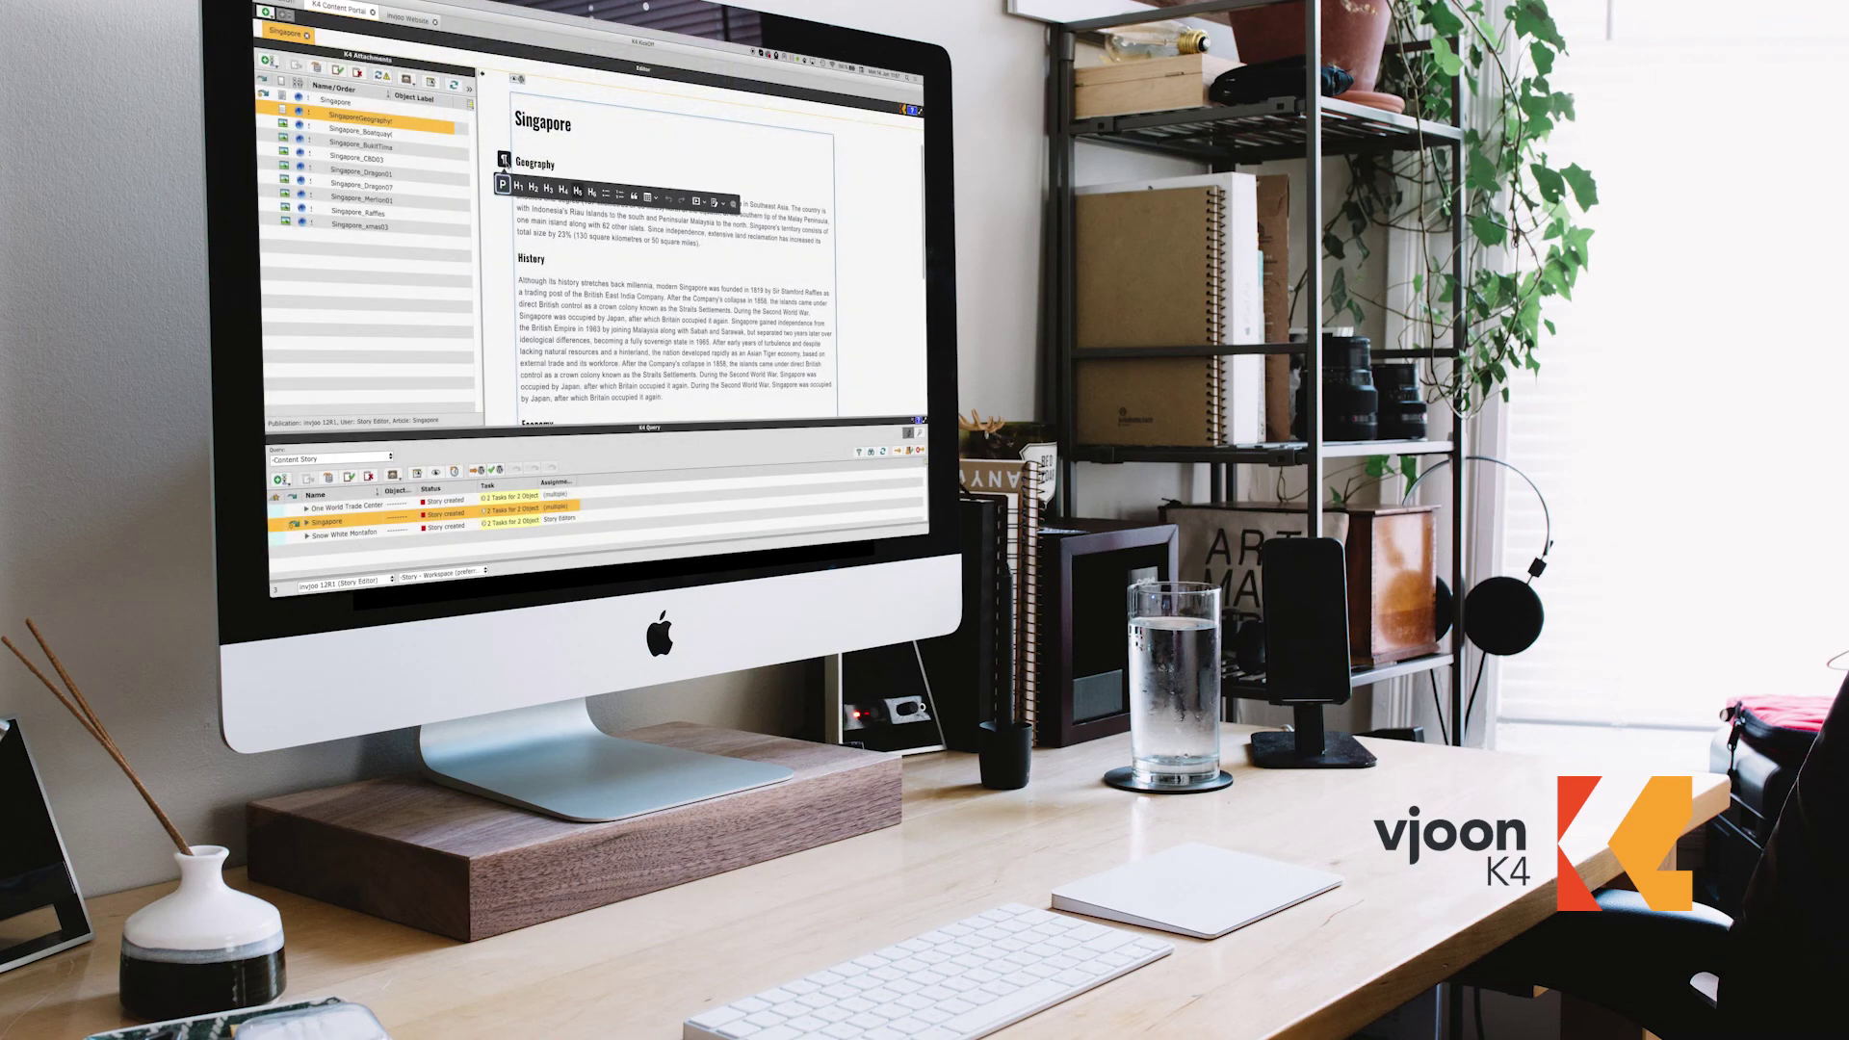